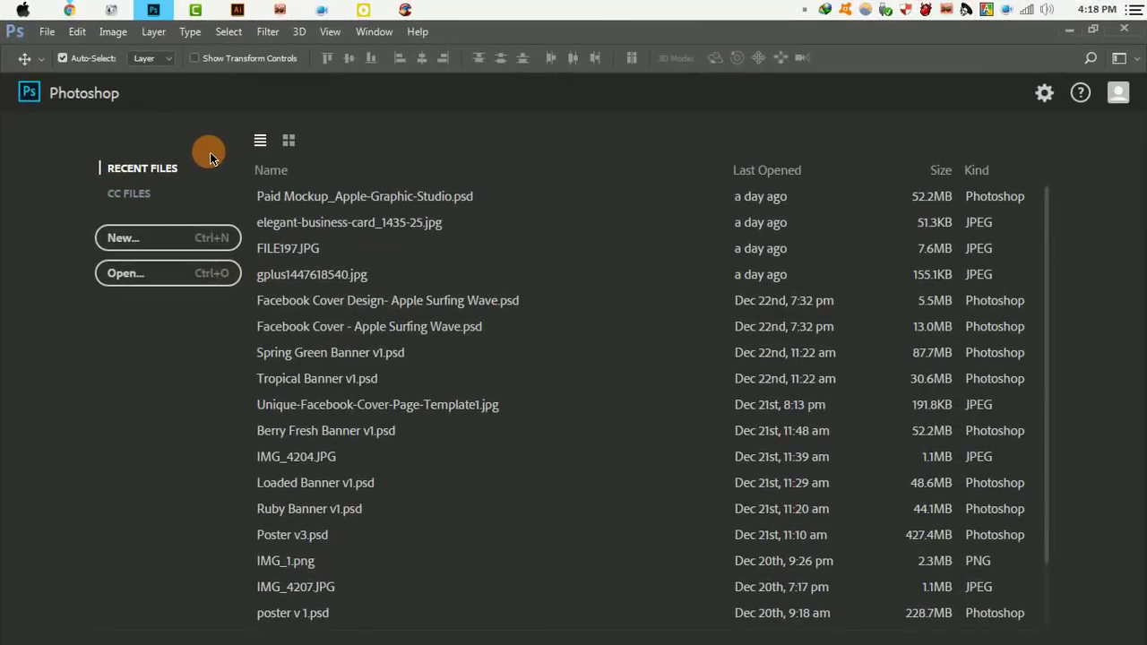
Create a 31.5 × 78.8 in, 300 ppi portrait CMYK document named 'Roll Up Banner'
{"action": "scroll", "coordinate": [215, 179], "scroll_direction": "down", "scroll_amount": 3}
{"action": "left_click", "coordinate": [224, 240]}
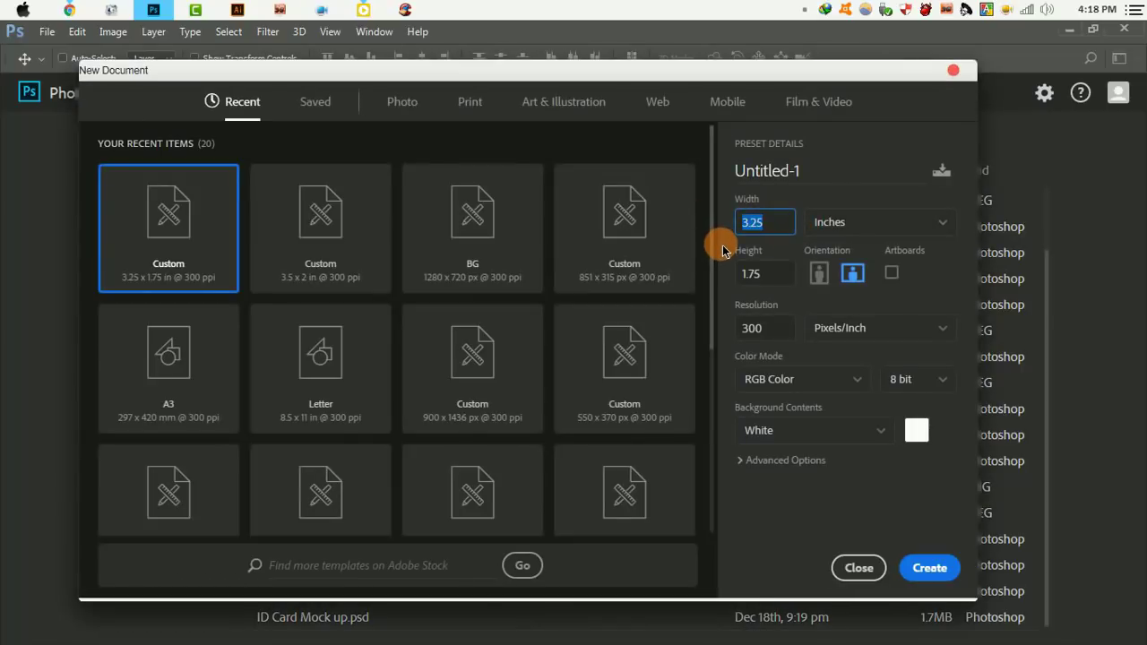
{"action": "key", "text": "Tab"}
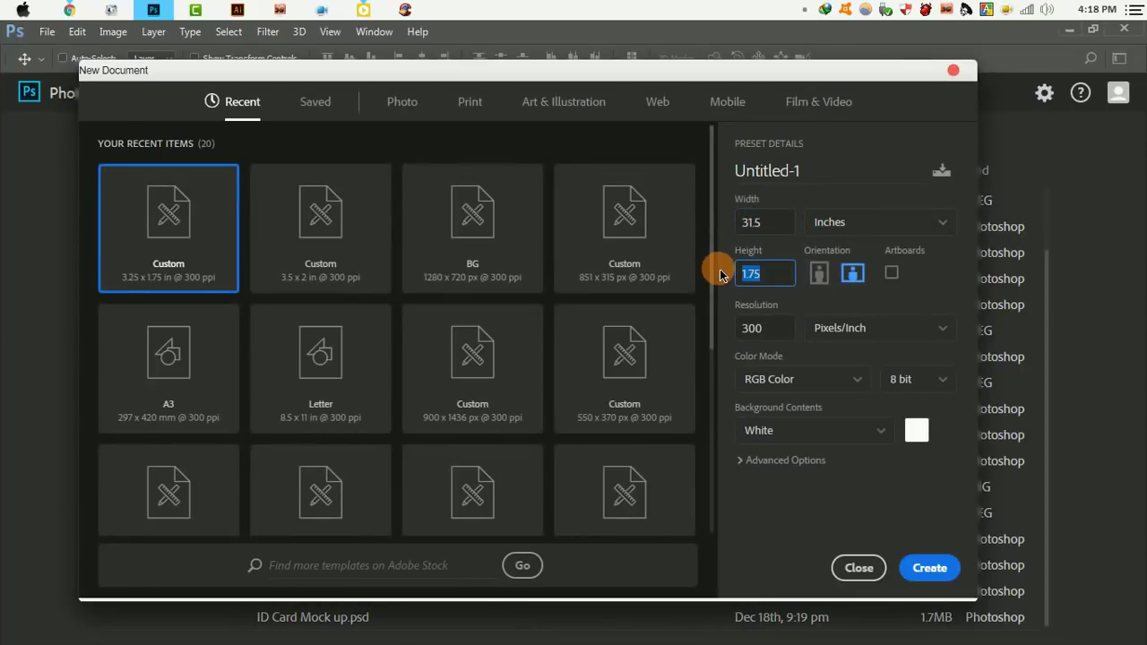
{"action": "type", "text": "78.8"}
{"action": "left_click", "coordinate": [811, 379]}
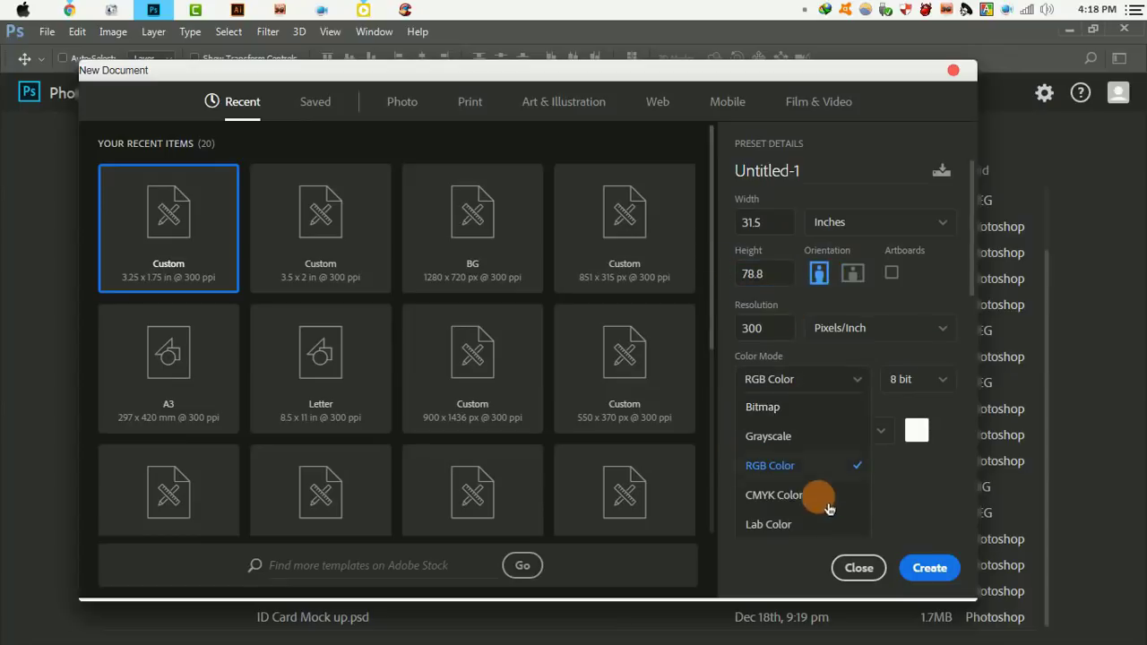
{"action": "left_click", "coordinate": [789, 488]}
{"action": "double_click", "coordinate": [761, 170]}
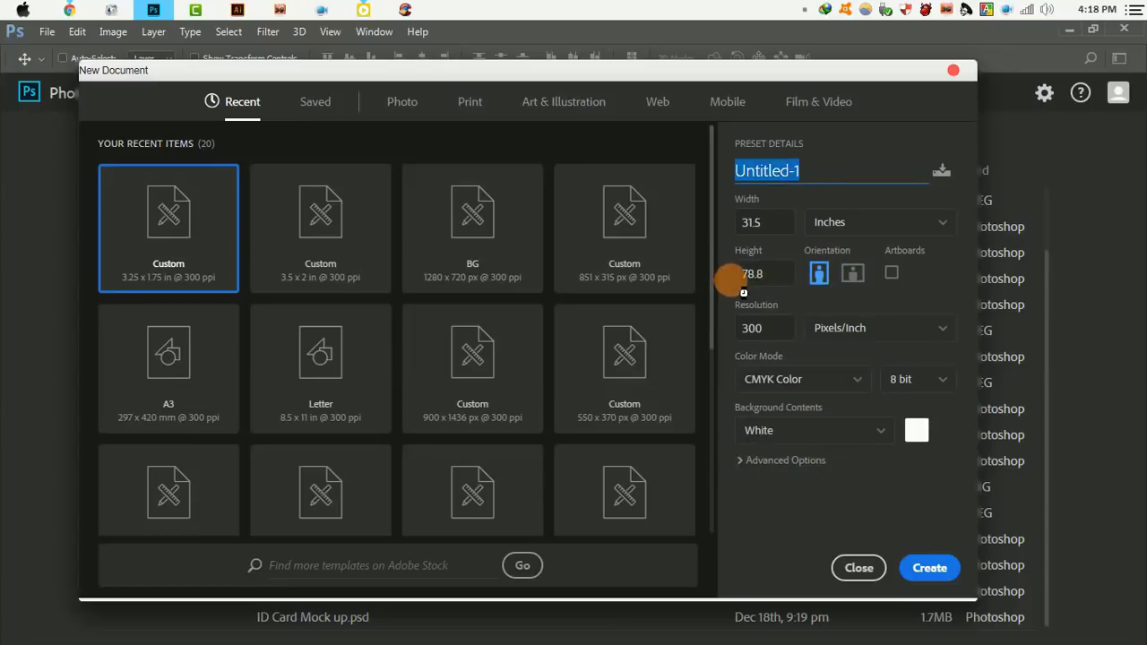
{"action": "type", "text": "Roll Up Banner"}
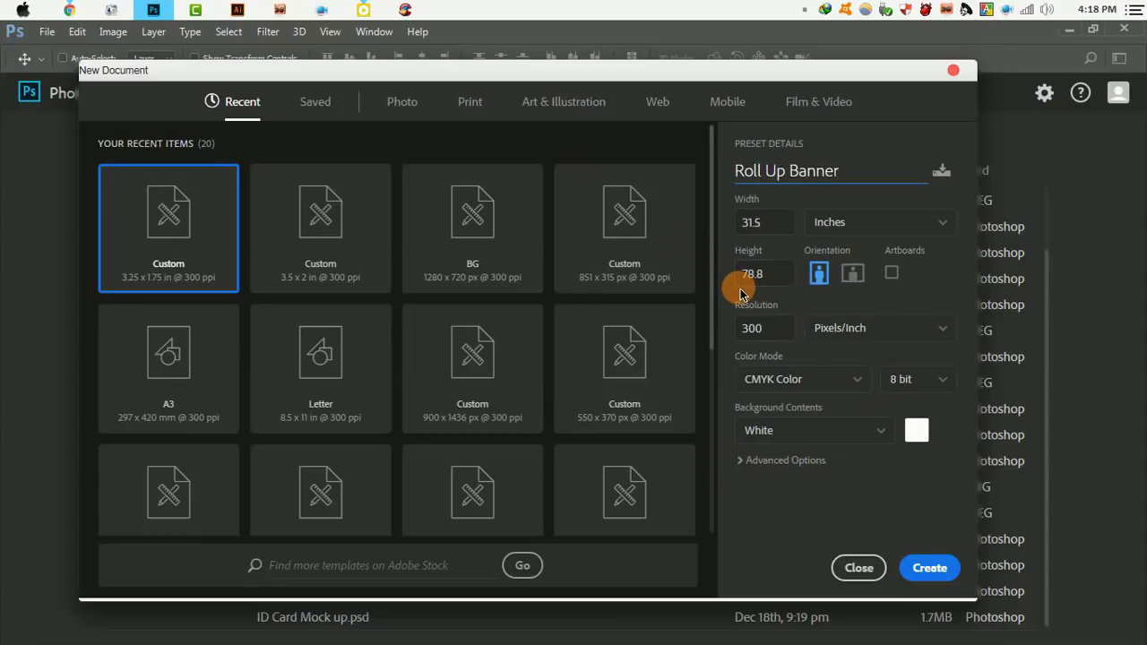
{"action": "key", "text": "Return"}
Draw a wide horizontal rectangle bar across the upper left of the page
{"action": "key", "text": "p"}
{"action": "left_click", "coordinate": [24, 482]}
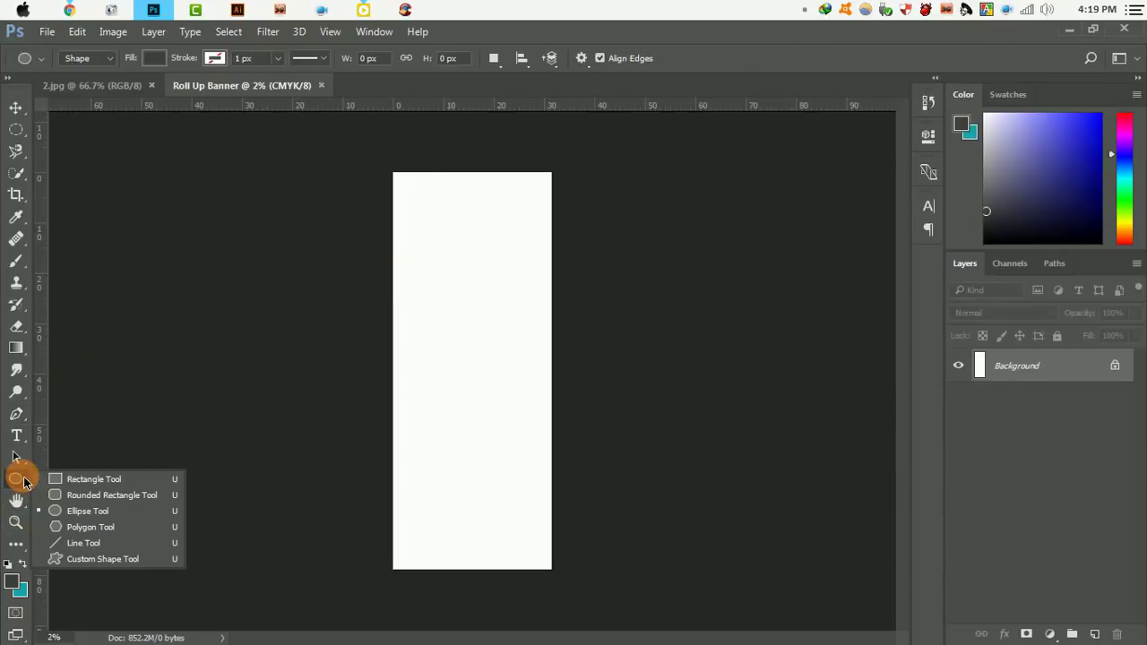
{"action": "left_click", "coordinate": [74, 482]}
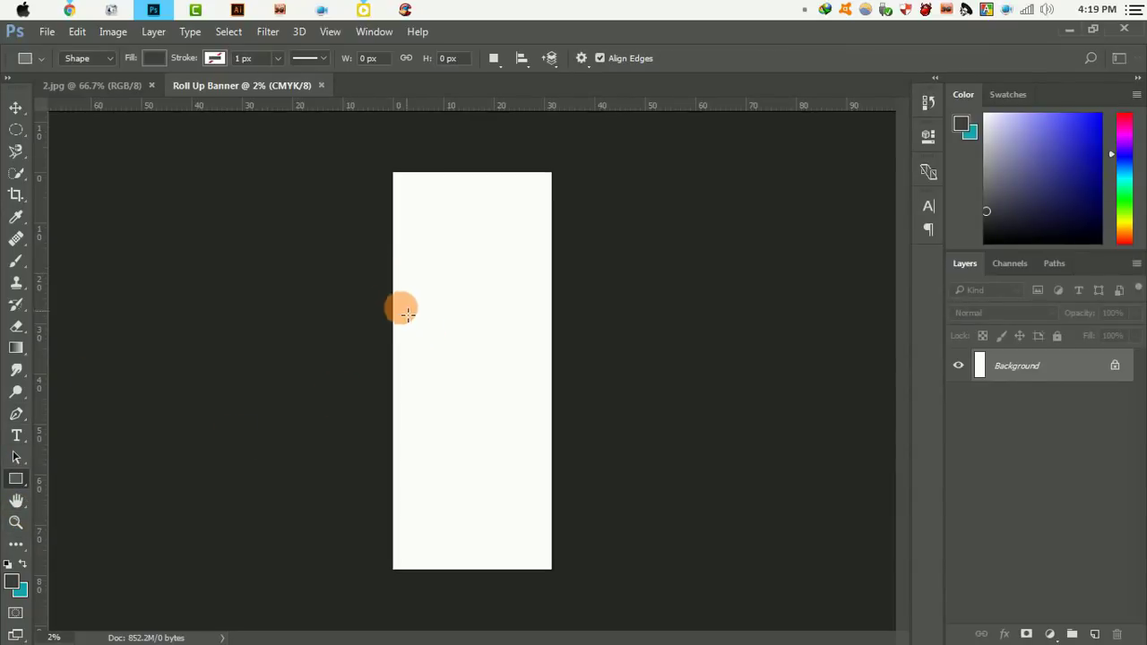
{"action": "left_click_drag", "start_coordinate": [403, 306], "coordinate": [509, 320]}
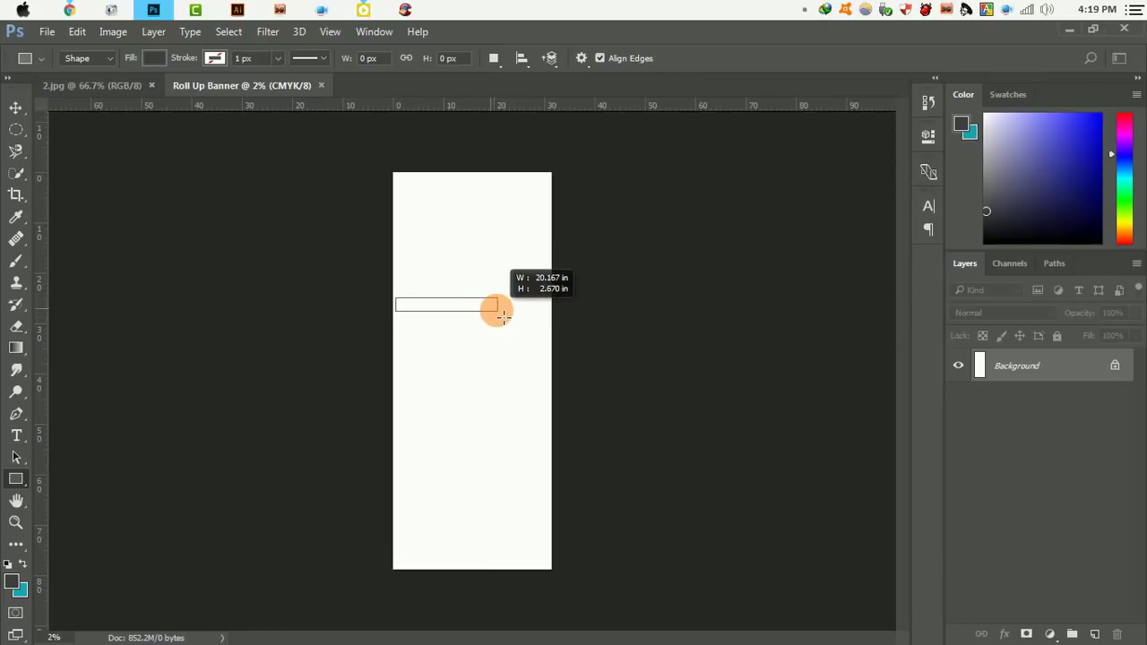
{"action": "left_click_drag", "start_coordinate": [509, 320], "coordinate": [512, 318]}
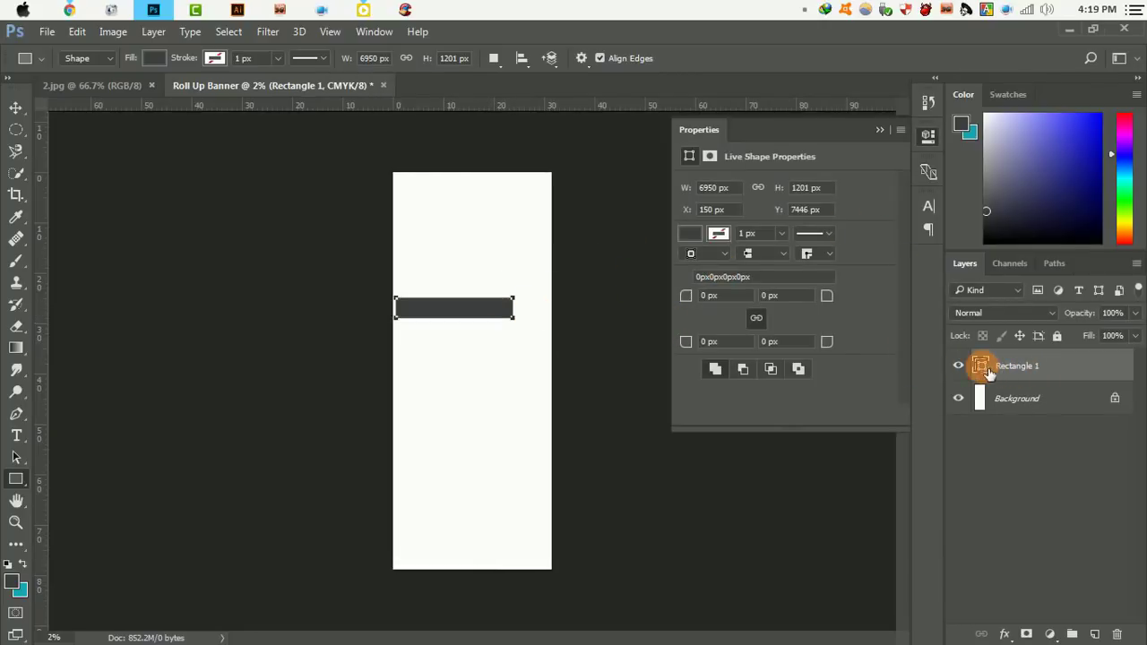
Fill the bar with orange #ce8a25
{"action": "double_click", "coordinate": [981, 366]}
{"action": "left_click_drag", "start_coordinate": [744, 585], "coordinate": [672, 565]}
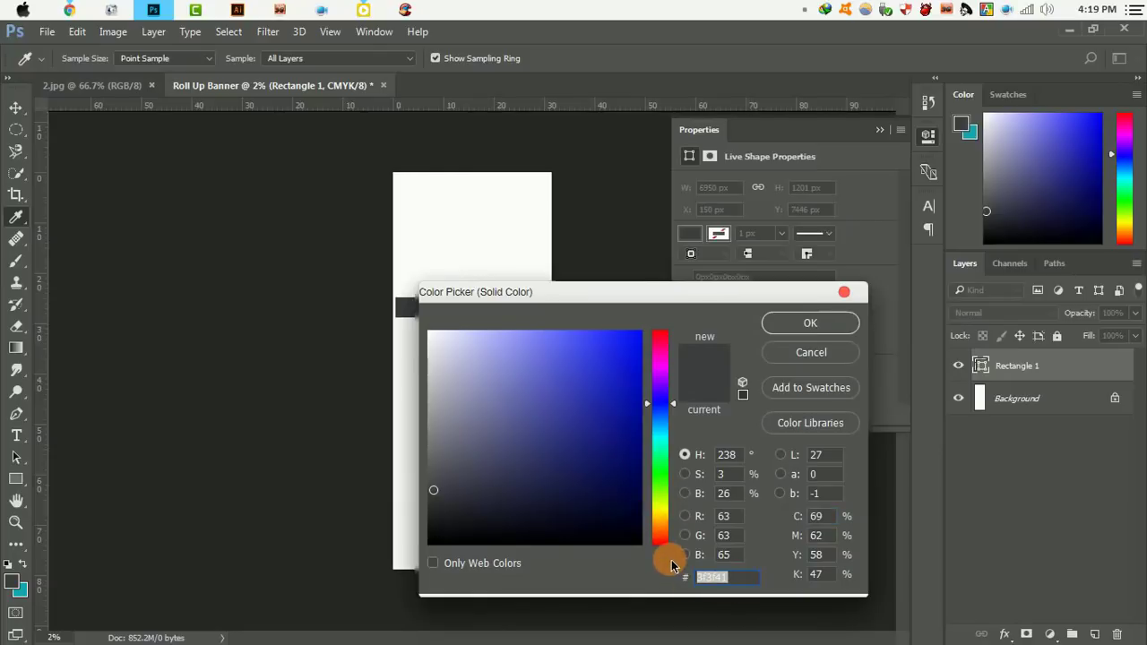
{"action": "type", "text": "c98c2a"}
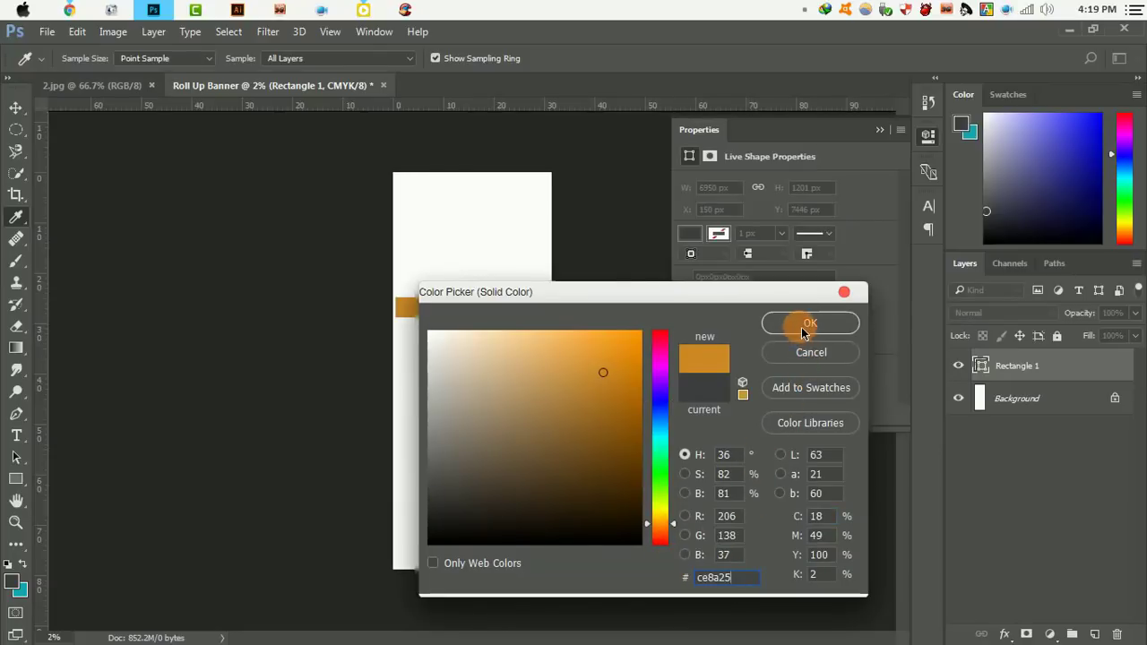
{"action": "left_click", "coordinate": [807, 323]}
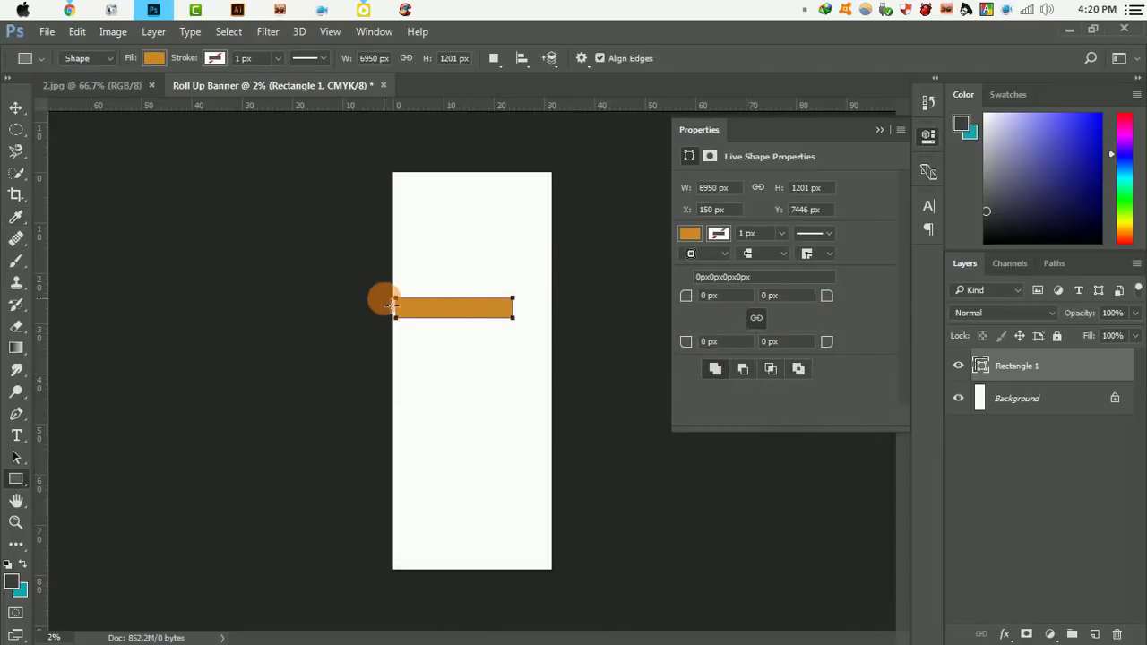
Distort the bar so its right end collapses into a point, converting it to a path
{"action": "scroll", "coordinate": [419, 303], "scroll_direction": "up", "scroll_amount": 2}
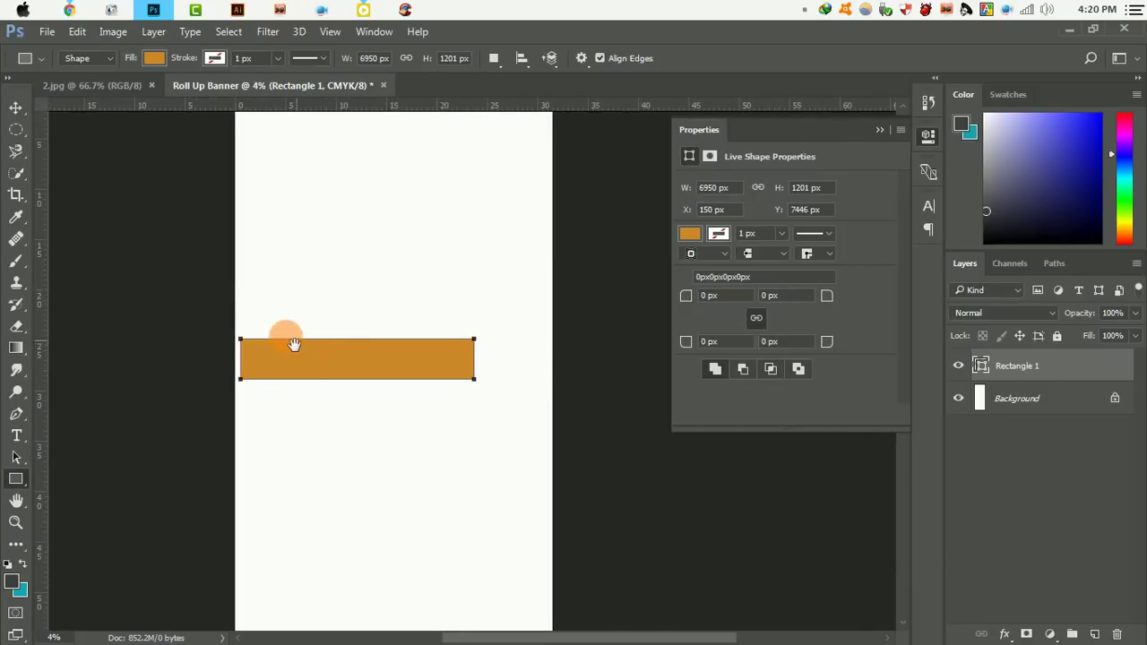
{"action": "left_click", "coordinate": [81, 31]}
{"action": "left_click", "coordinate": [179, 336]}
{"action": "right_click", "coordinate": [363, 351]}
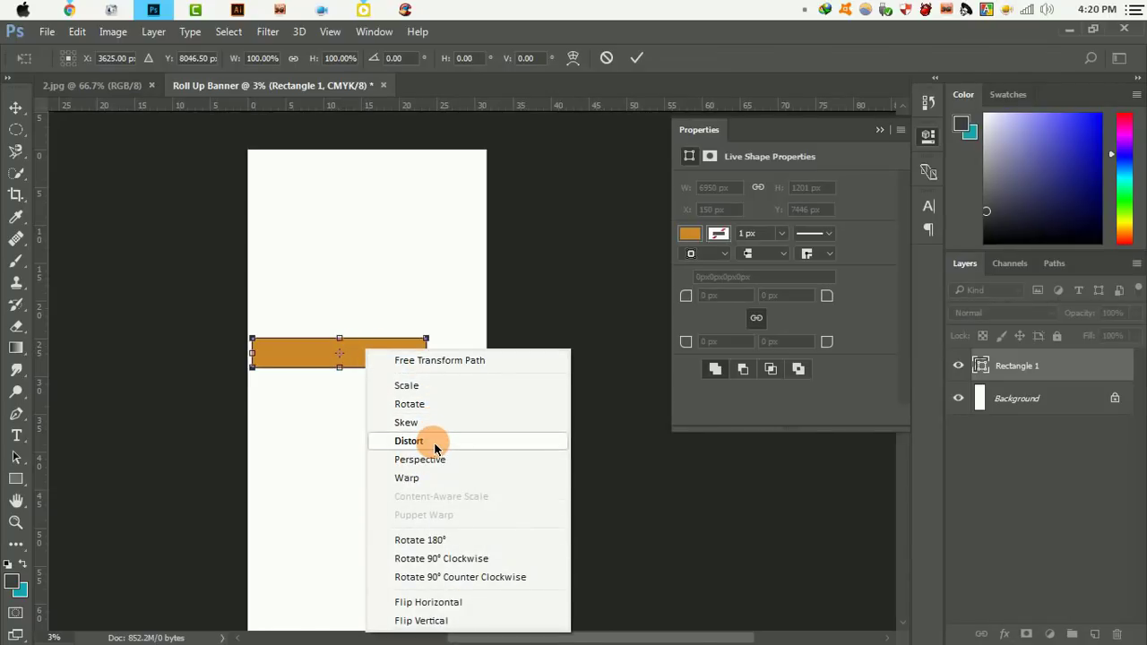
{"action": "left_click", "coordinate": [434, 444]}
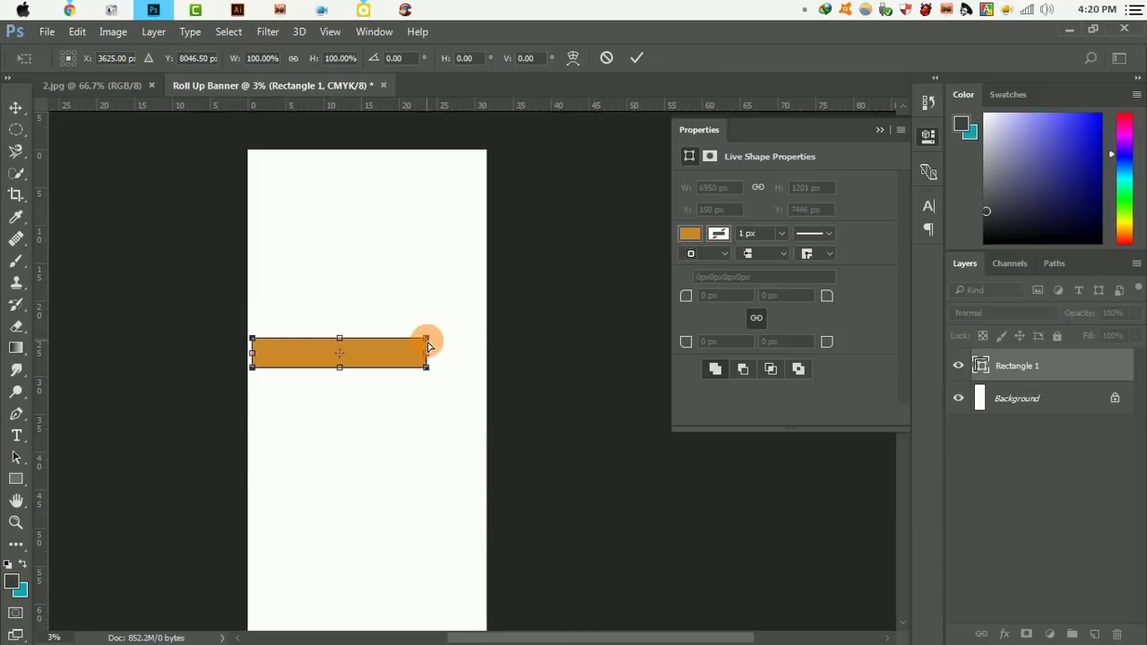
{"action": "left_click_drag", "start_coordinate": [426, 366], "coordinate": [428, 373]}
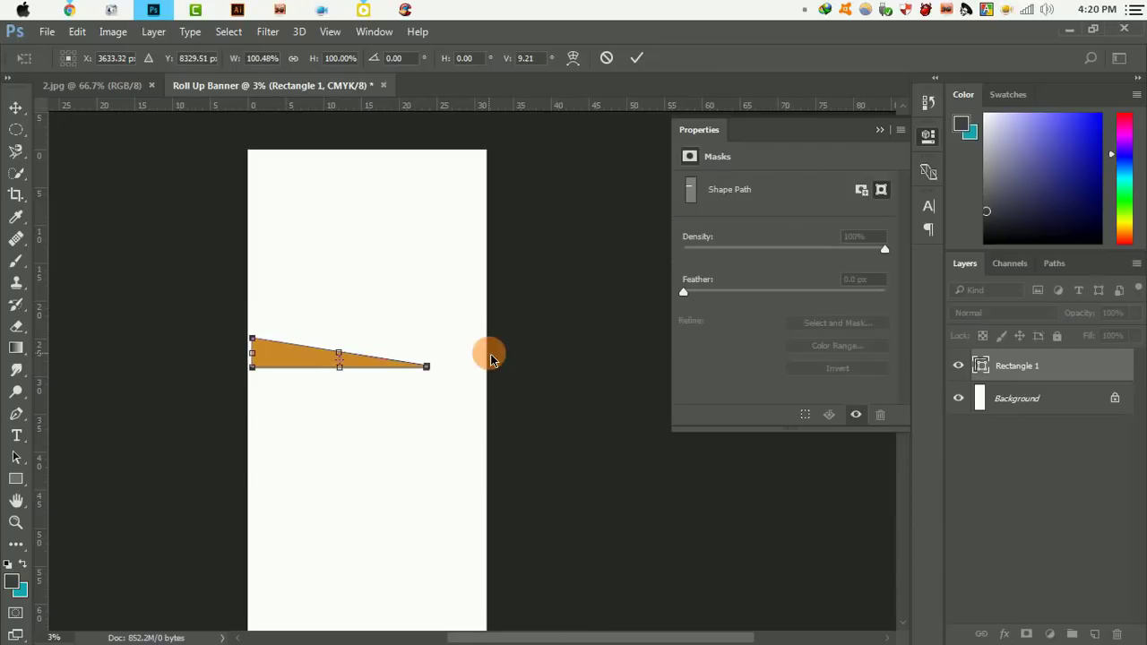
{"action": "left_click", "coordinate": [642, 60]}
{"action": "left_click", "coordinate": [538, 264]}
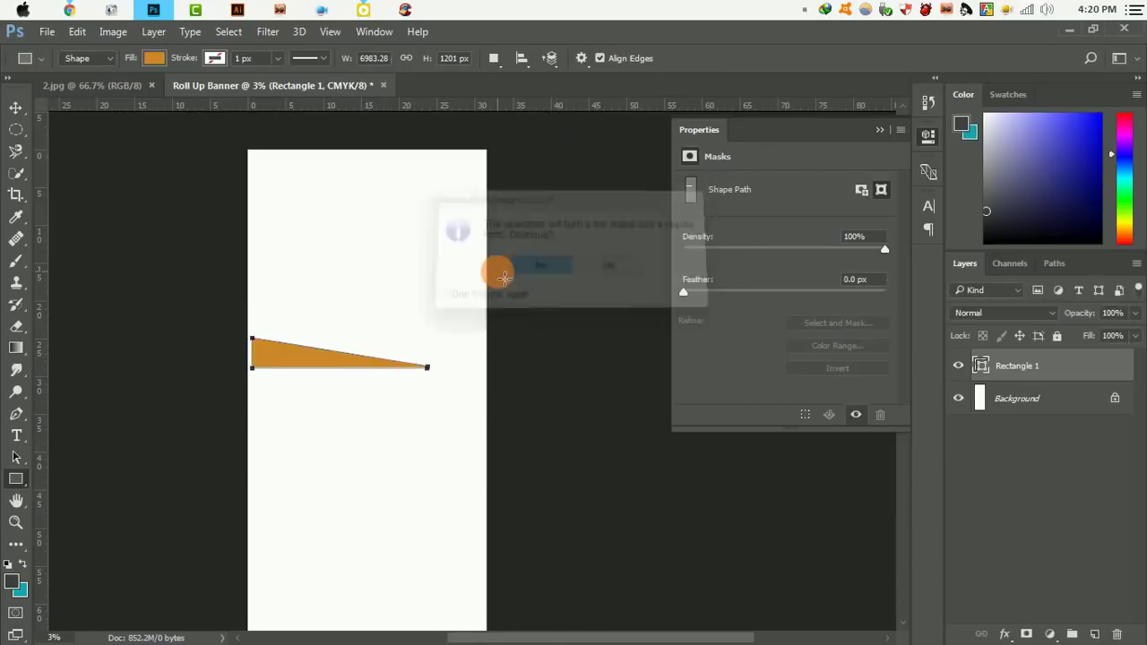
Move the orange wedge against the left page edge
{"action": "left_click", "coordinate": [31, 109]}
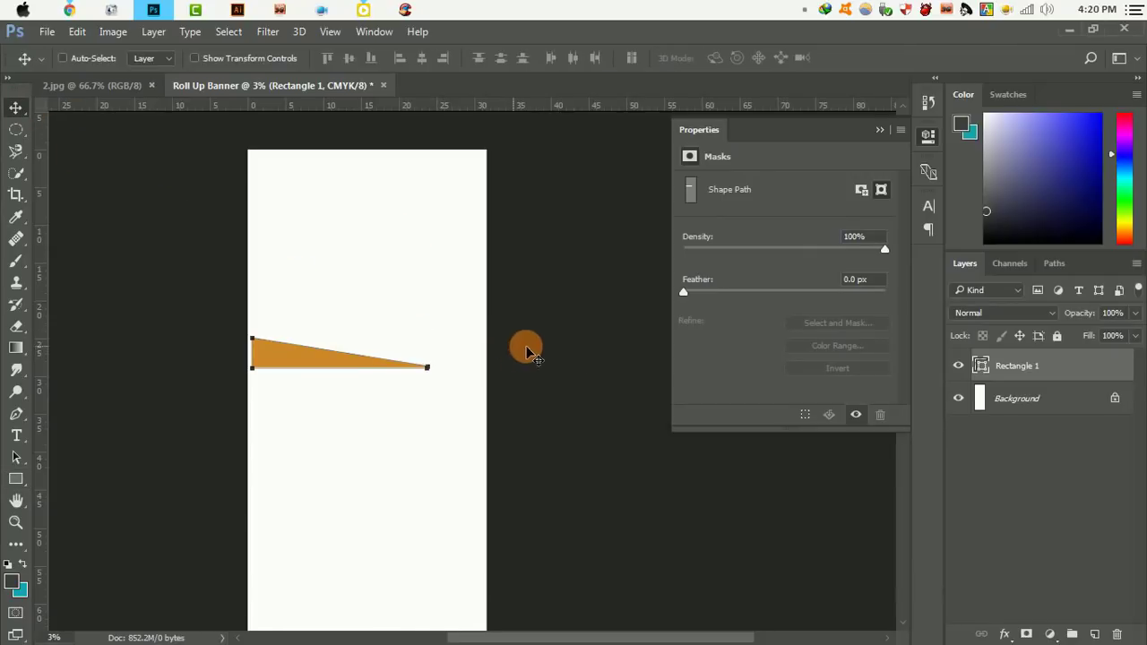
{"action": "left_click", "coordinate": [1045, 399]}
{"action": "left_click", "coordinate": [1021, 365]}
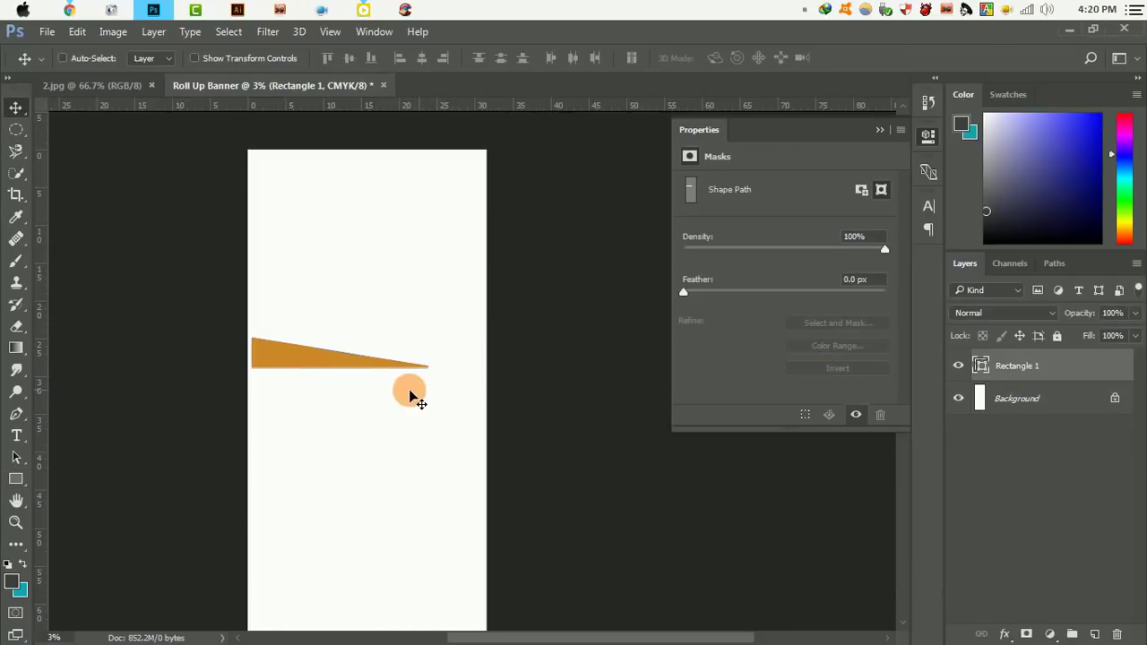
{"action": "left_click_drag", "start_coordinate": [374, 352], "coordinate": [353, 306]}
Rotate the wedge so it slopes down to the right, shifting it slightly left
{"action": "left_click", "coordinate": [77, 31]}
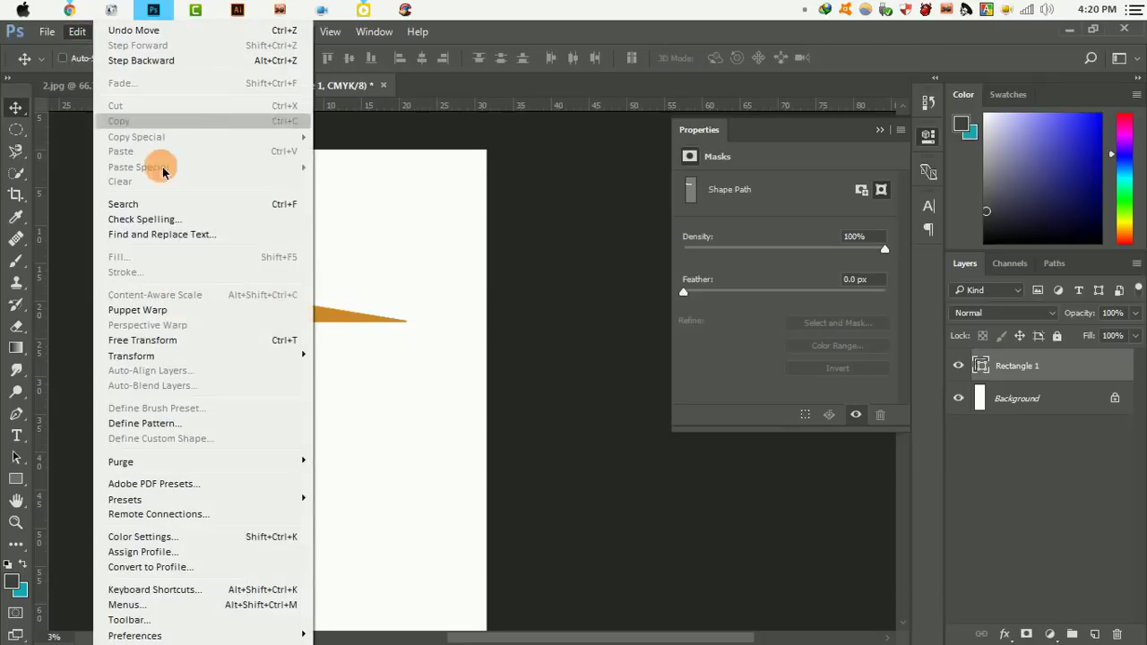
{"action": "left_click", "coordinate": [188, 341]}
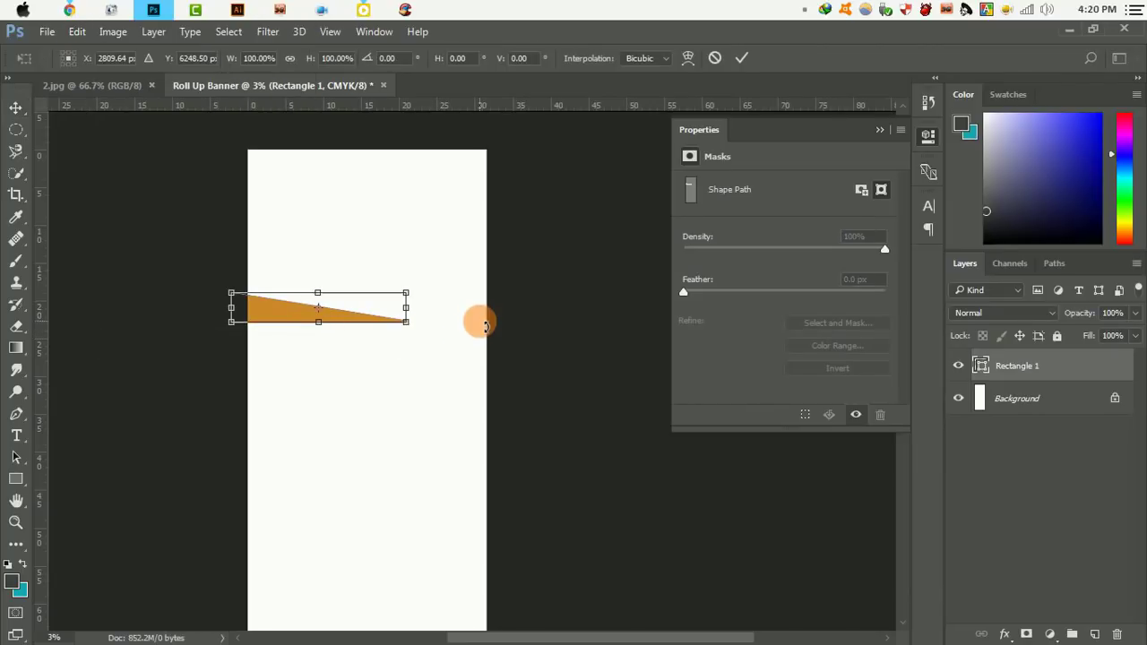
{"action": "left_click_drag", "start_coordinate": [473, 321], "coordinate": [475, 374]}
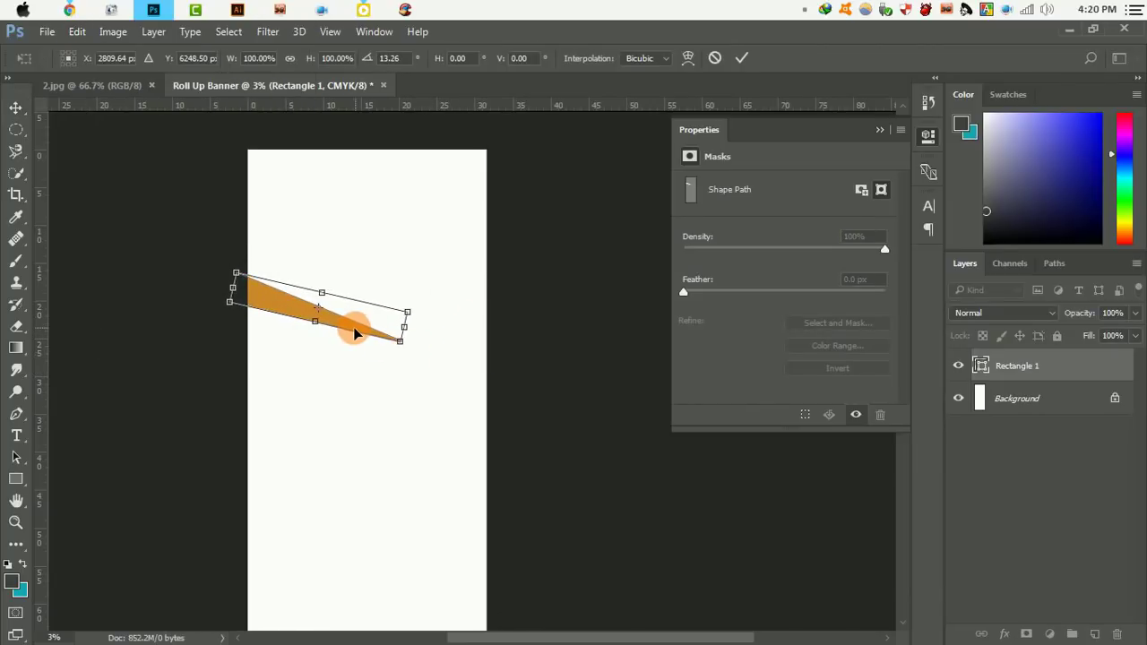
{"action": "left_click_drag", "start_coordinate": [355, 334], "coordinate": [304, 315]}
{"action": "left_click", "coordinate": [739, 60]}
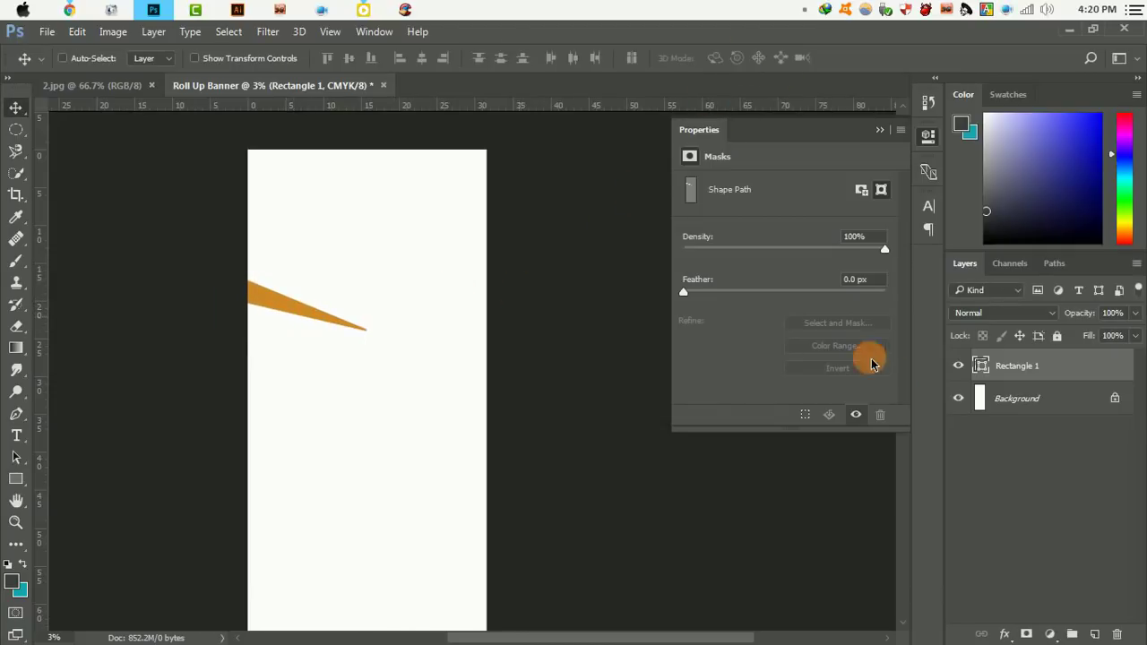
Duplicate the wedge, flip the copy horizontally, and place it on the right half
{"action": "left_click_drag", "start_coordinate": [1079, 368], "coordinate": [1093, 634]}
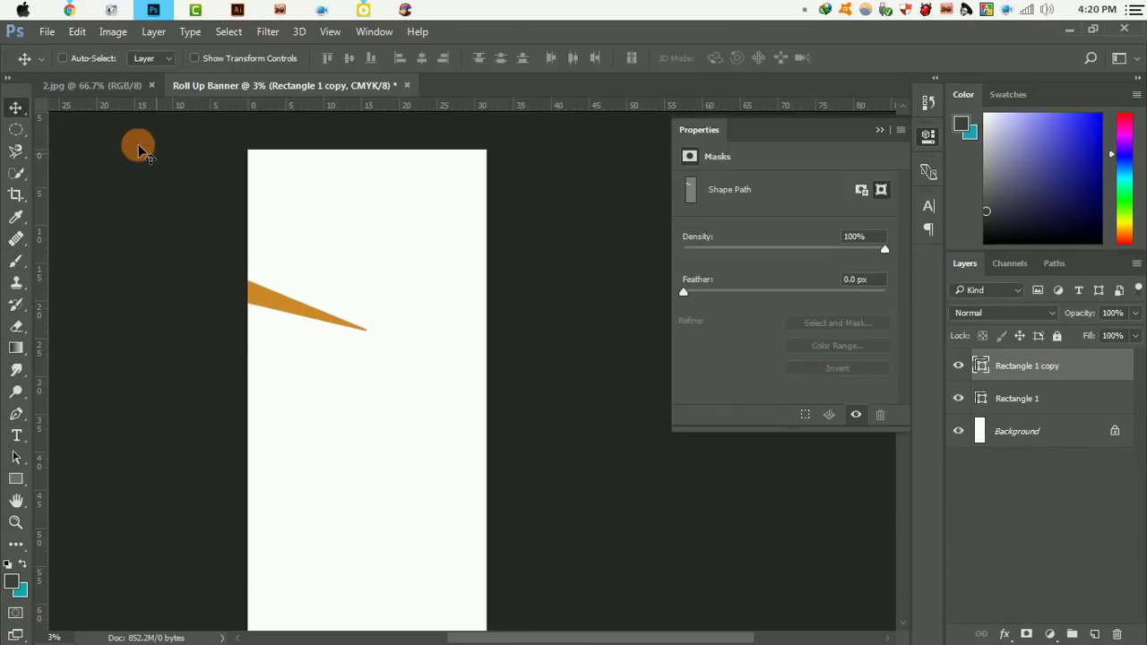
{"action": "left_click", "coordinate": [74, 34]}
{"action": "left_click", "coordinate": [269, 340]}
{"action": "right_click", "coordinate": [337, 325]}
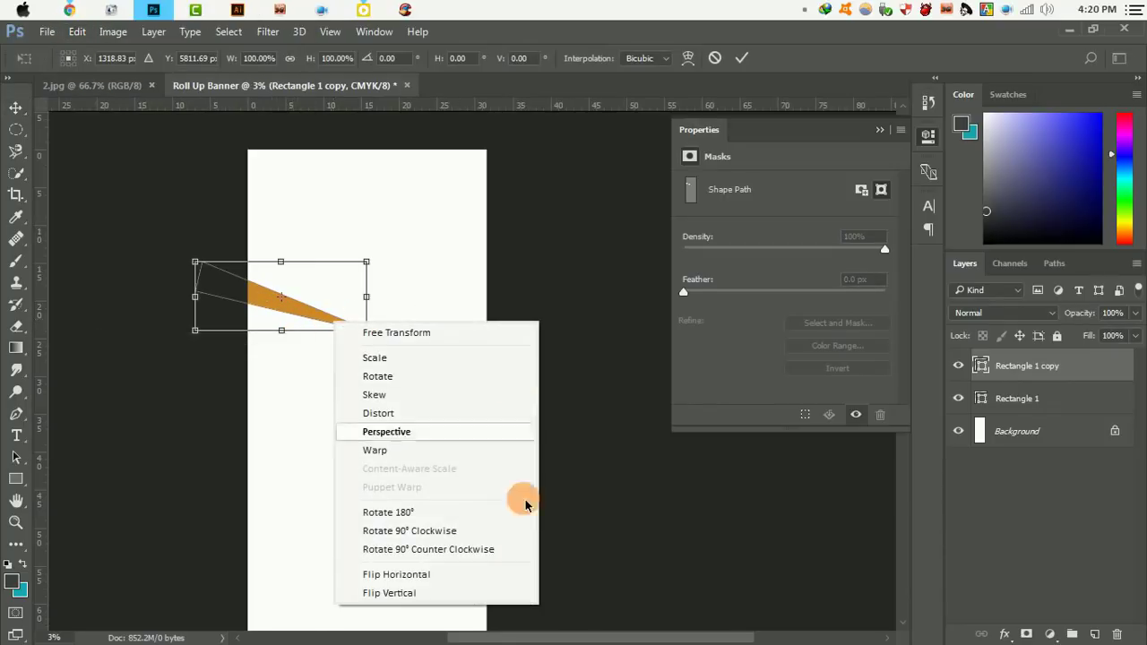
{"action": "left_click", "coordinate": [475, 573]}
{"action": "left_click_drag", "start_coordinate": [315, 299], "coordinate": [488, 288]}
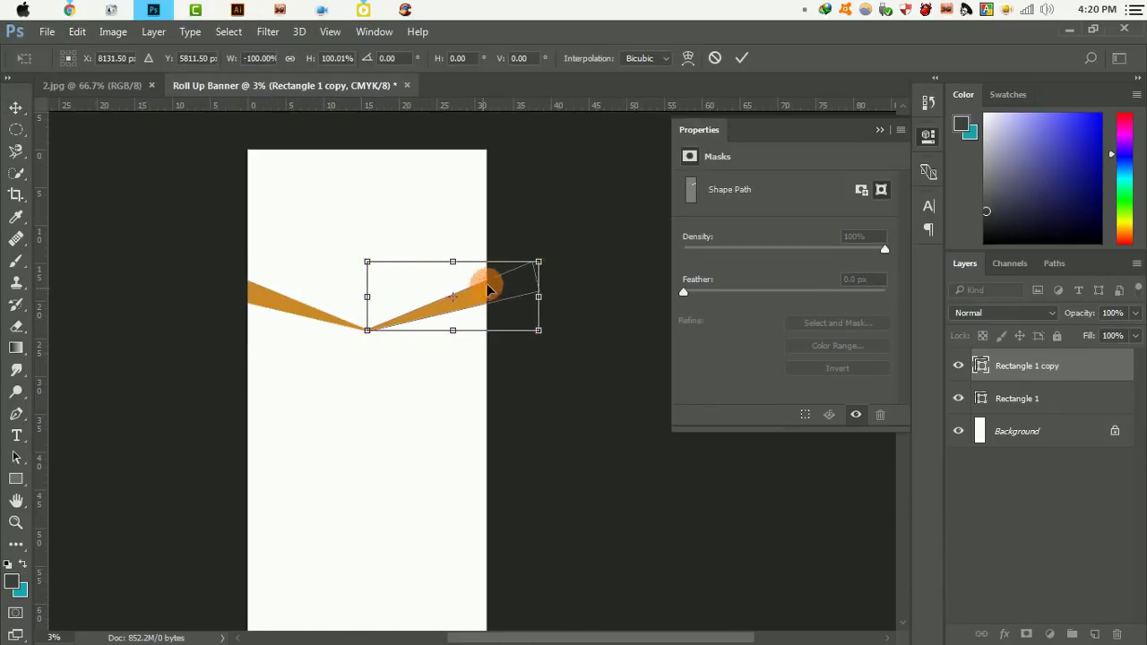
{"action": "left_click", "coordinate": [740, 58]}
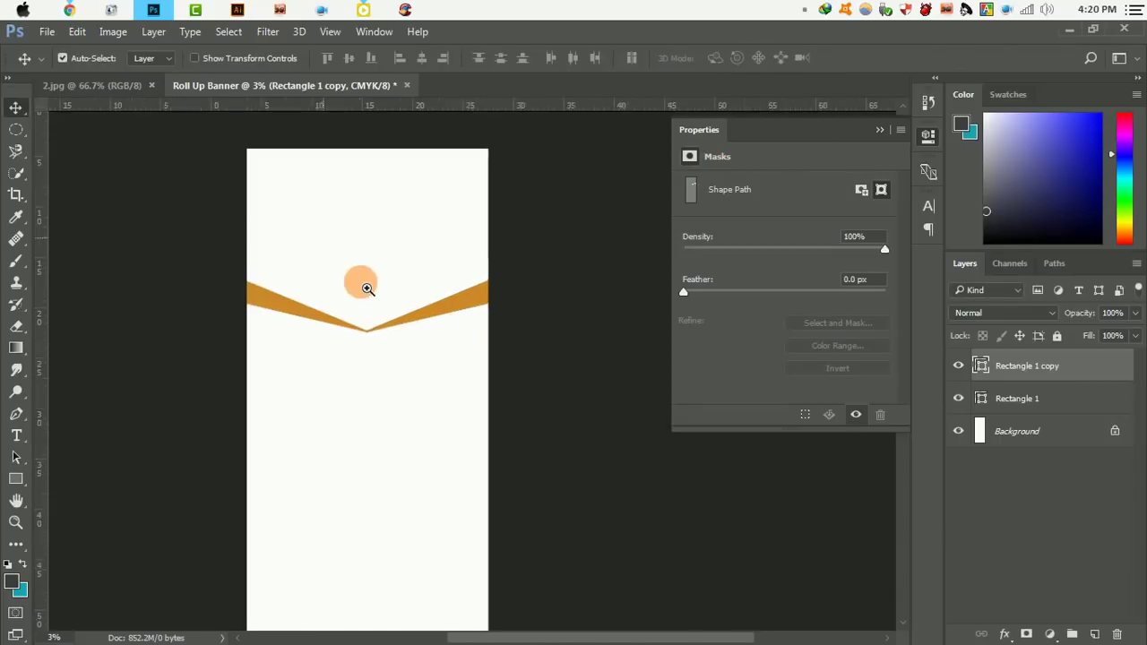
Zoom in to check the V's tip, then select both wedge layers
{"action": "left_click", "coordinate": [365, 287], "text": "ctrl"}
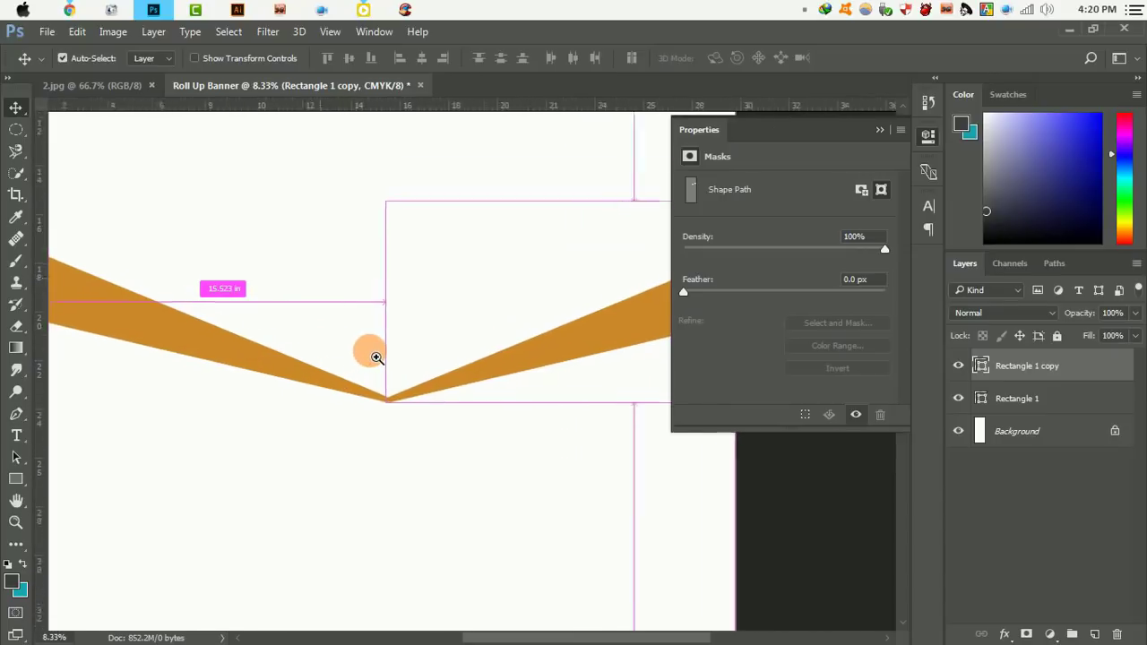
{"action": "left_click", "coordinate": [371, 351]}
{"action": "left_click", "coordinate": [343, 358], "text": "alt"}
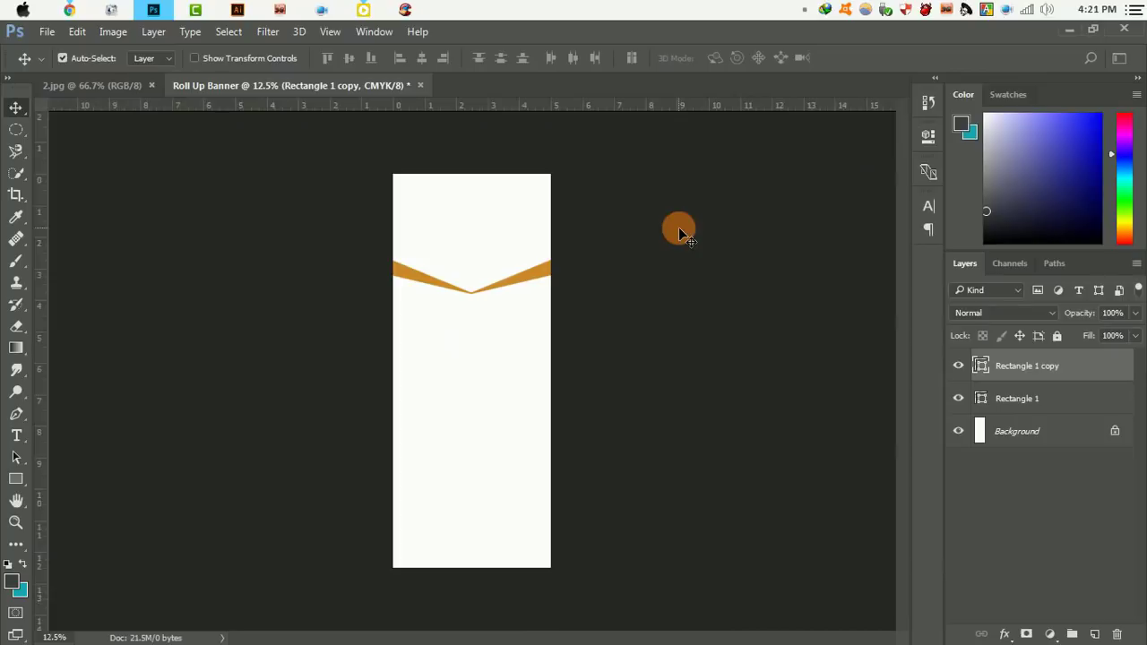
{"action": "left_click", "coordinate": [1076, 401], "text": "ctrl"}
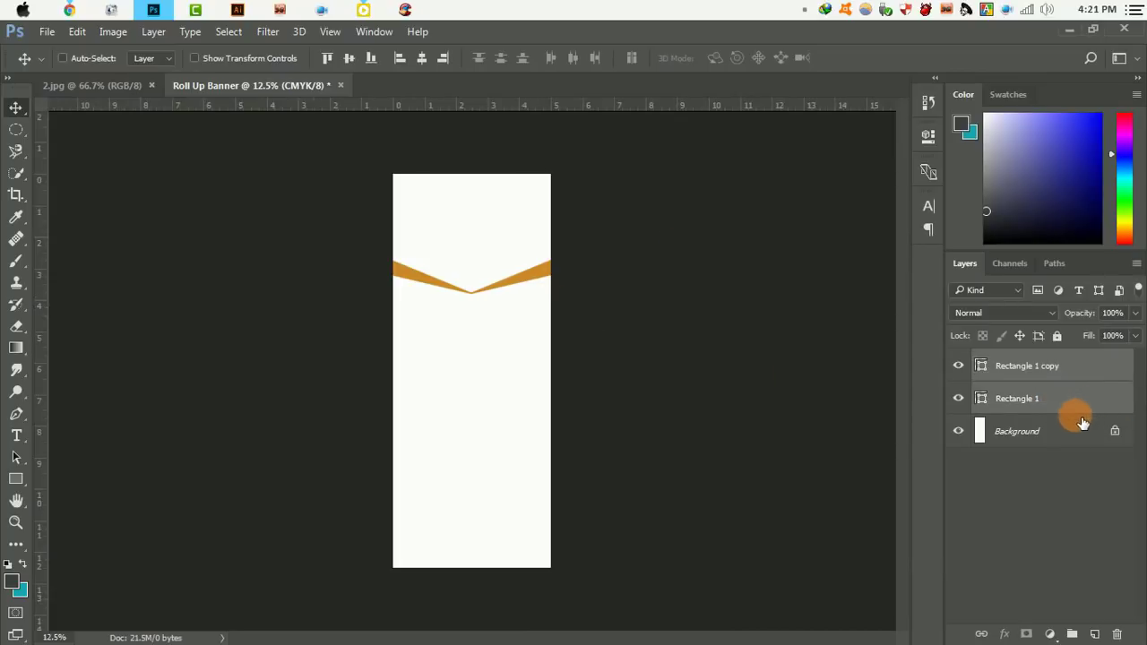
Group the two wedges as Group 1 and duplicate the group
{"action": "left_click", "coordinate": [1075, 635]}
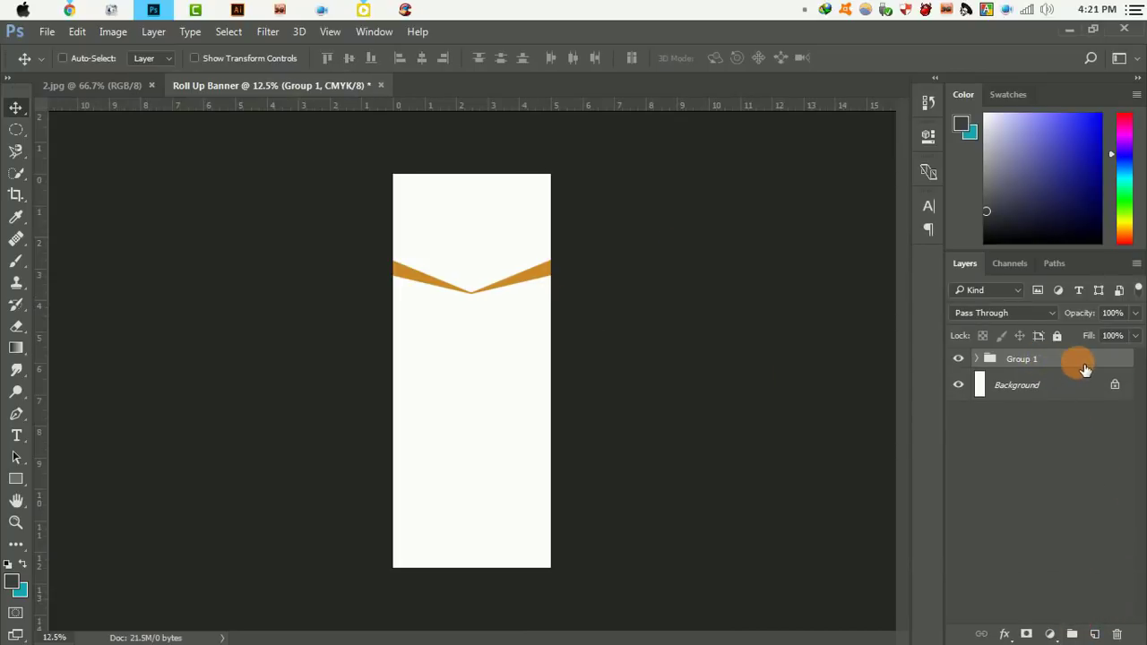
{"action": "left_click_drag", "start_coordinate": [1084, 363], "coordinate": [1094, 634]}
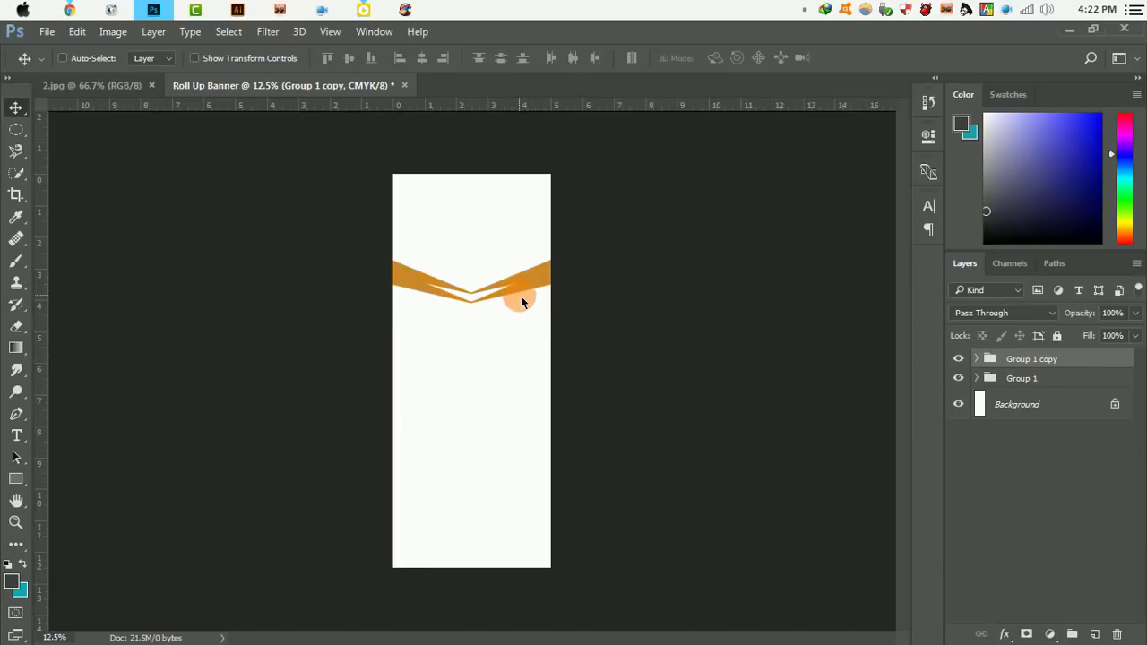
{"action": "left_click", "coordinate": [978, 358]}
Recolour both rectangles in Group 1 copy to tan #e9bf77
{"action": "double_click", "coordinate": [994, 384]}
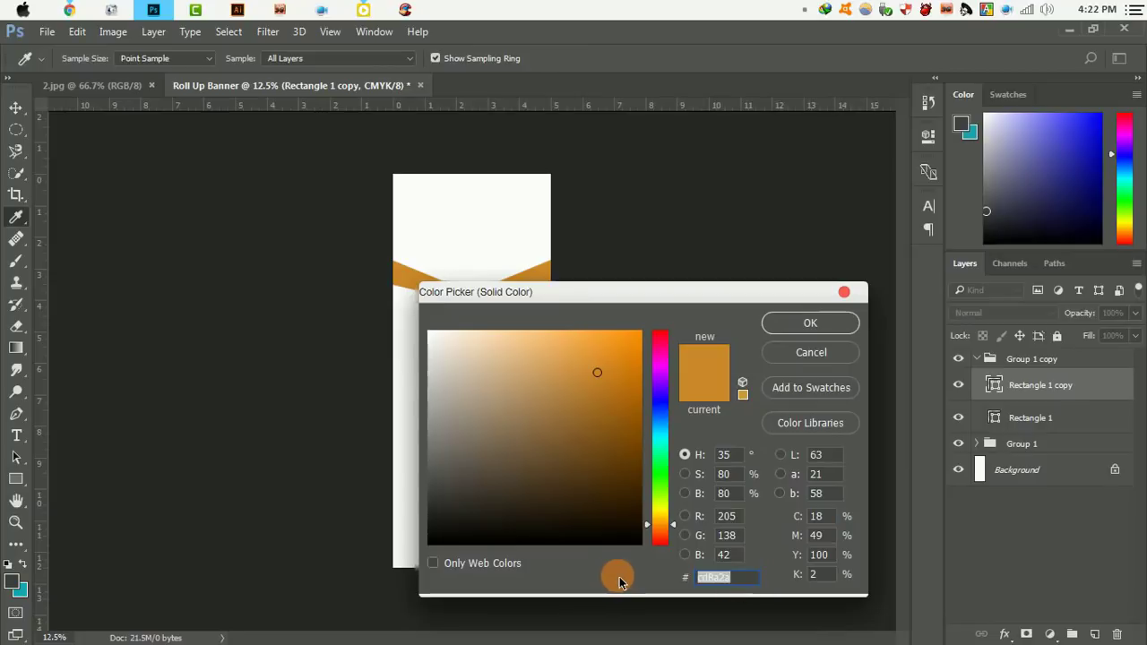
{"action": "type", "text": "e9bf77"}
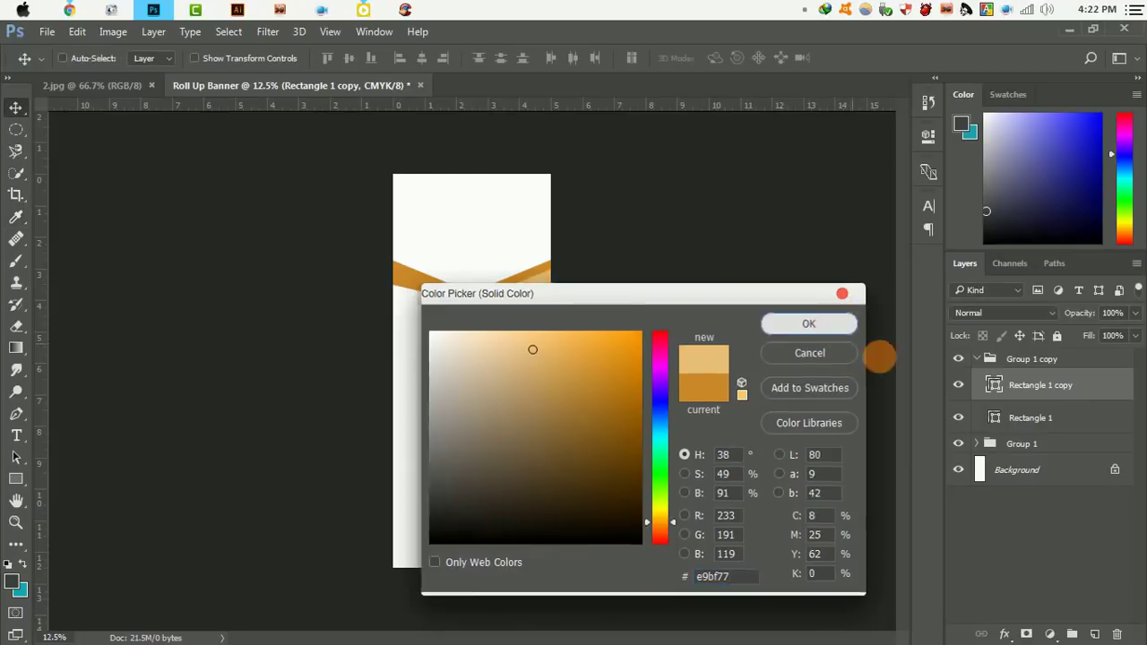
{"action": "key", "text": "Return"}
{"action": "double_click", "coordinate": [993, 418]}
{"action": "double_click", "coordinate": [727, 577]}
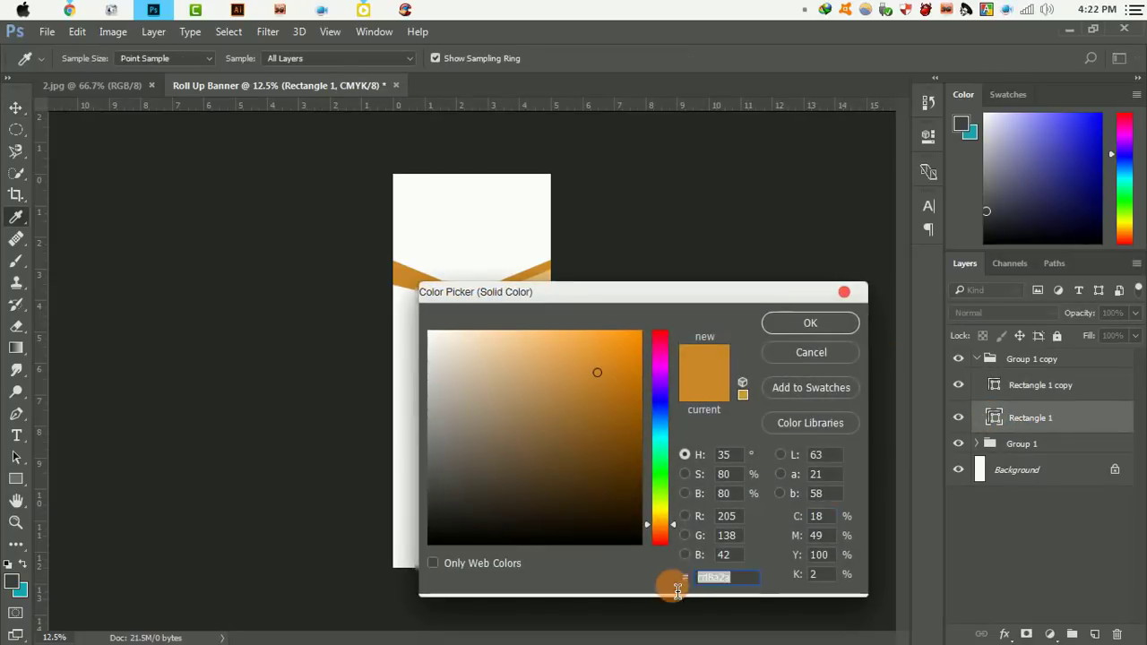
{"action": "type", "text": "e9bf77"}
{"action": "left_click", "coordinate": [831, 323]}
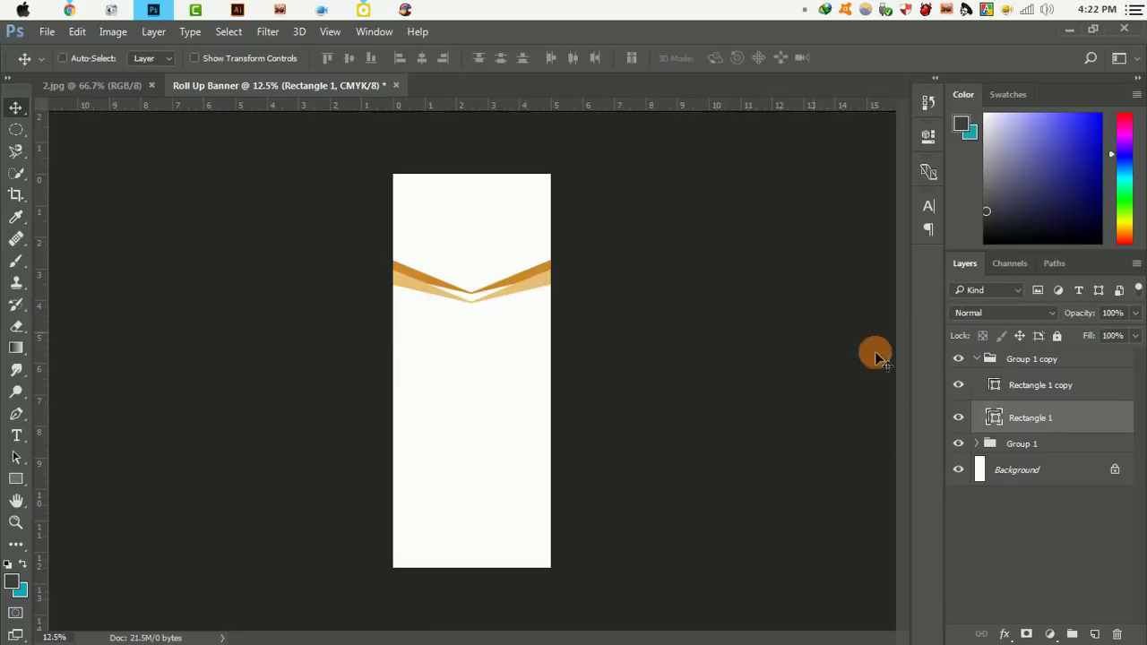
Place Group 1 copy beneath Group 1 and align it behind the orange chevron
{"action": "left_click", "coordinate": [991, 359]}
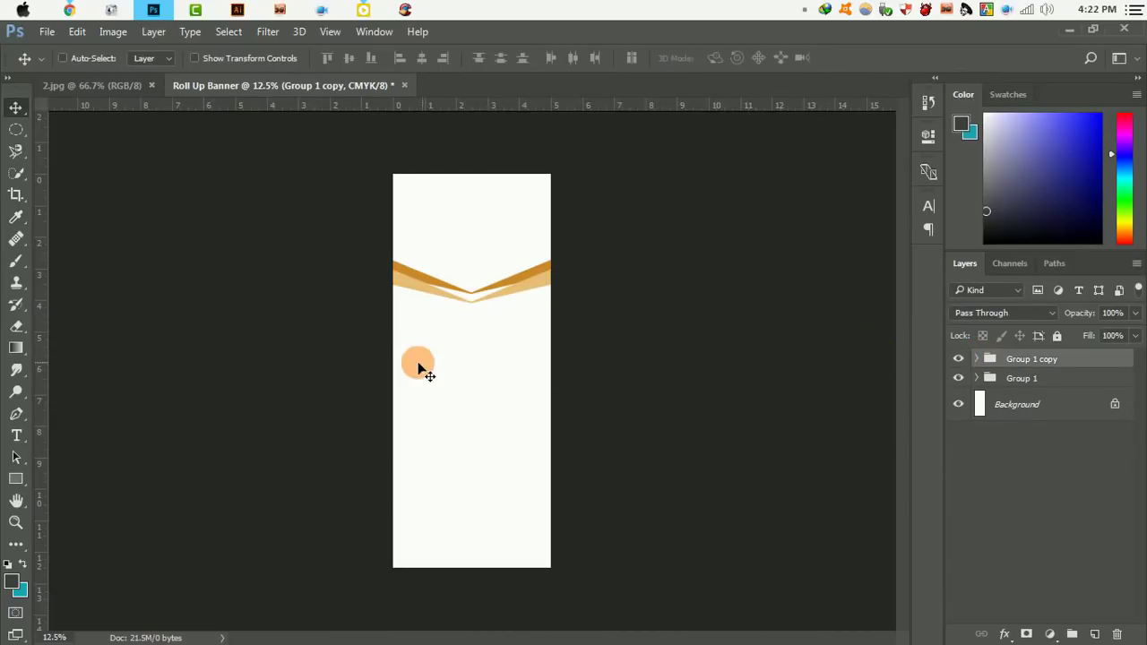
{"action": "left_click_drag", "start_coordinate": [417, 368], "coordinate": [498, 286]}
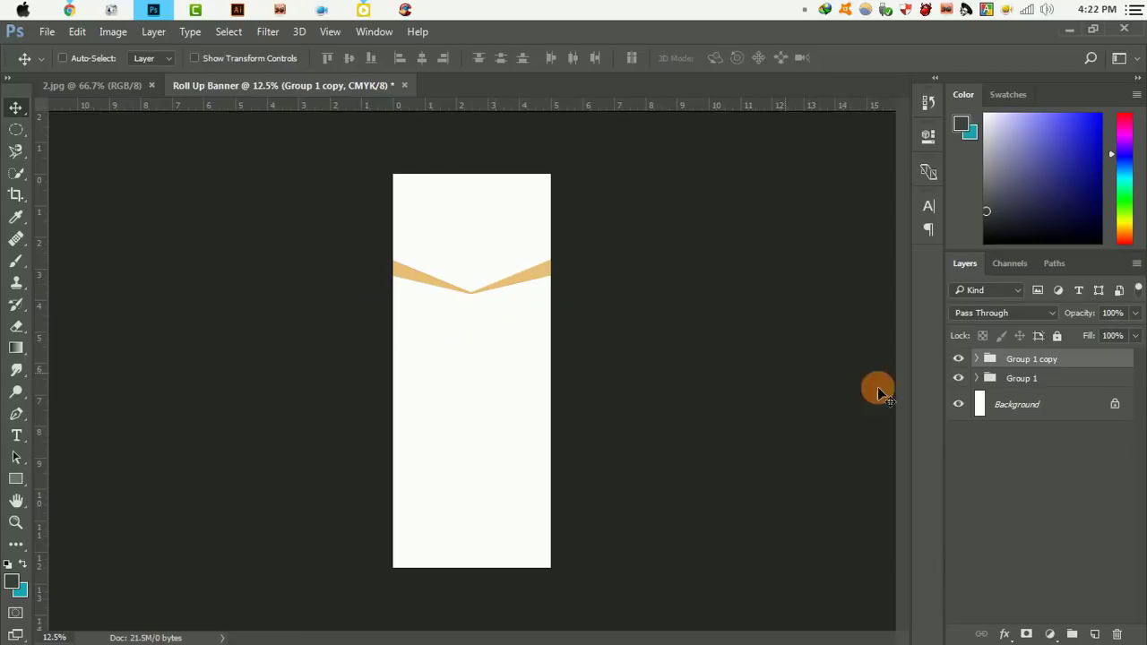
{"action": "left_click_drag", "start_coordinate": [1051, 367], "coordinate": [1058, 379]}
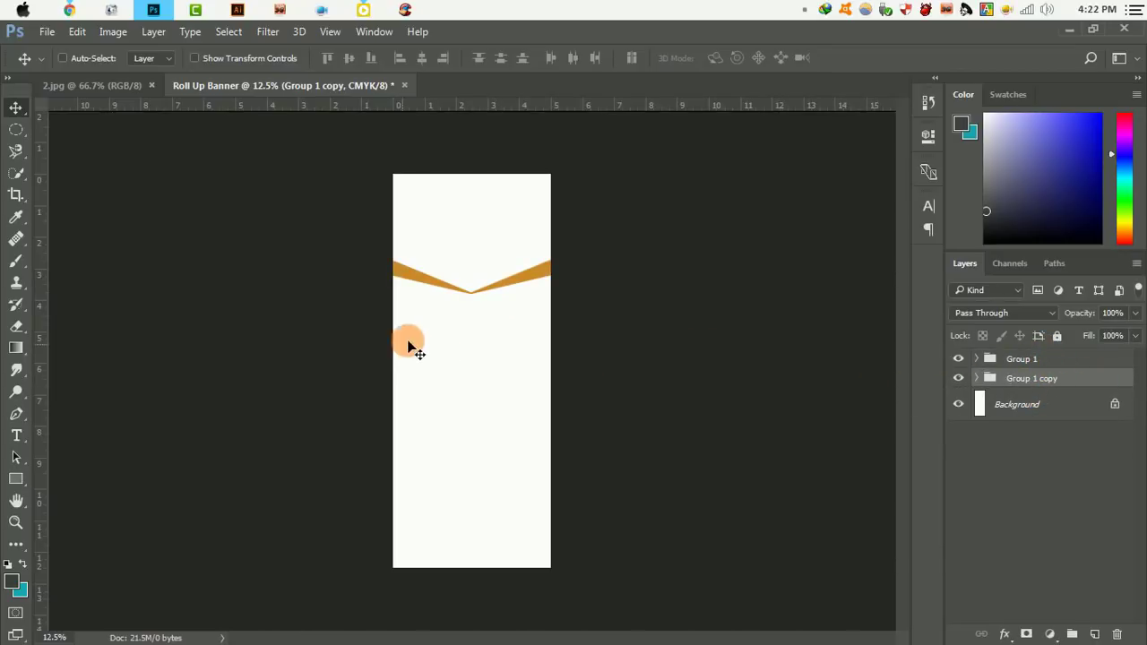
{"action": "mouse_move", "coordinate": [529, 299]}
{"action": "left_mouse_down"}
{"action": "mouse_move", "coordinate": [530, 310]}
{"action": "mouse_move", "coordinate": [468, 263]}
{"action": "left_mouse_up"}
{"action": "scroll", "coordinate": [469, 263], "scroll_direction": "up", "scroll_amount": 4}
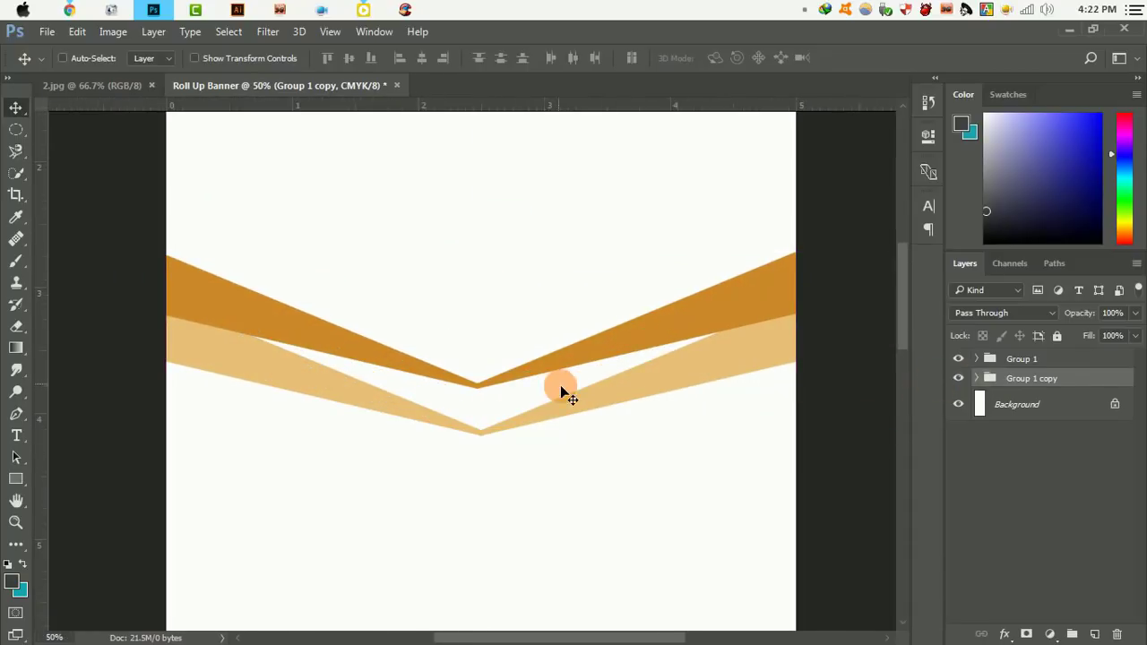
{"action": "left_click_drag", "start_coordinate": [564, 392], "coordinate": [570, 375]}
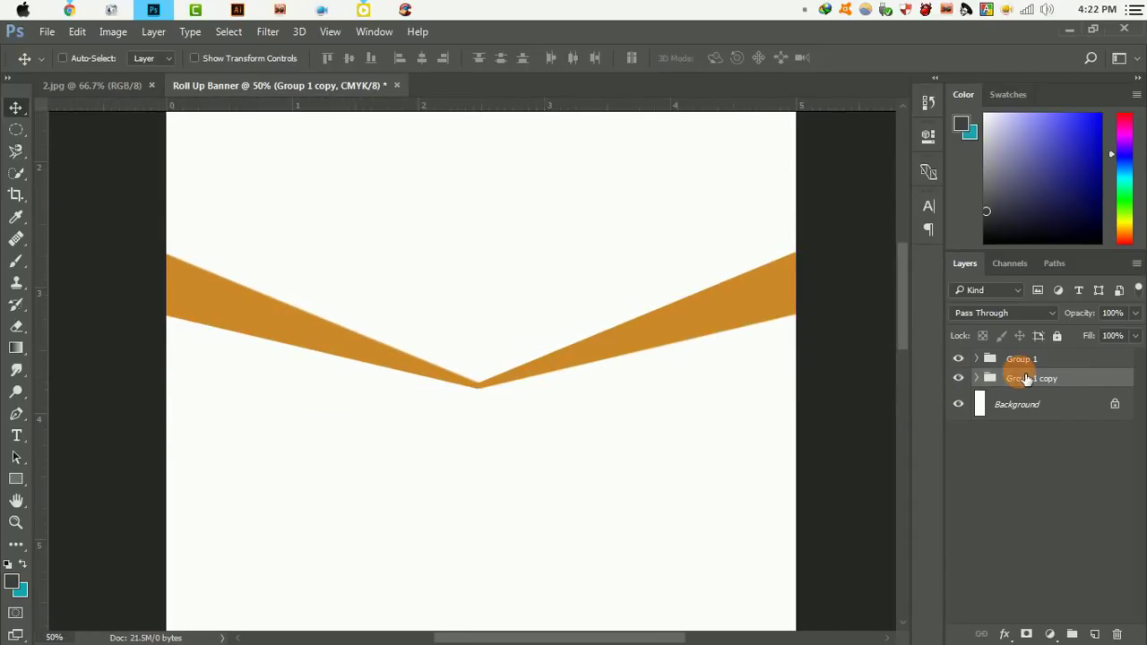
Rotate the tan right arm, Rectangle 1 copy, about 5° with its tip at the point
{"action": "left_click", "coordinate": [978, 378]}
{"action": "left_click", "coordinate": [1024, 404]}
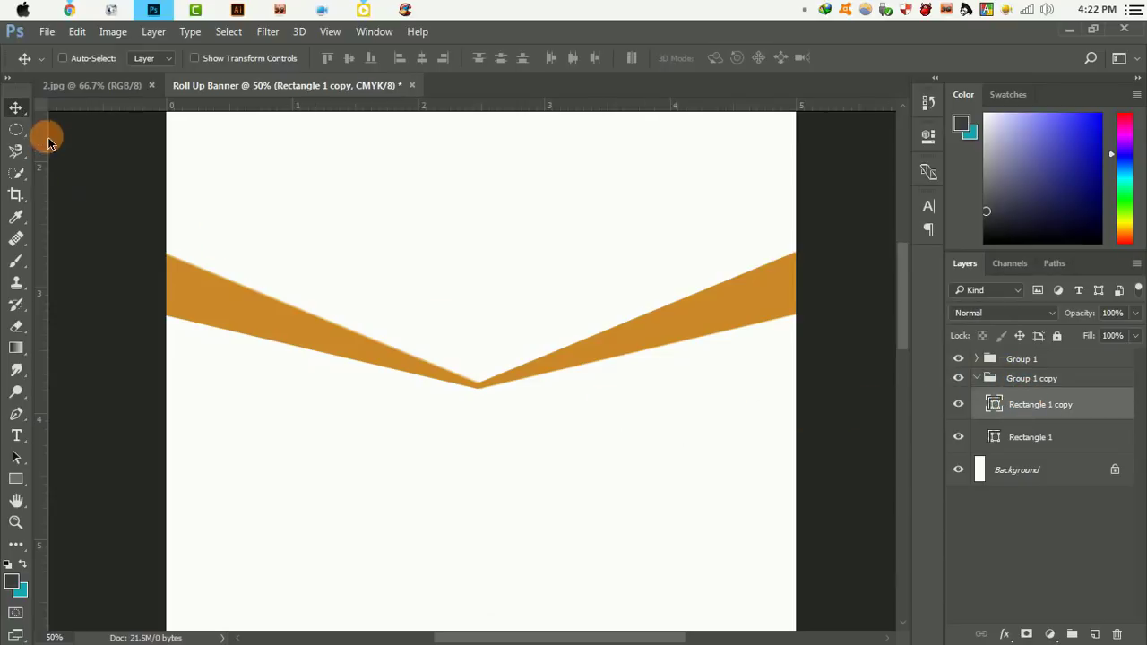
{"action": "left_click", "coordinate": [77, 31]}
{"action": "left_click", "coordinate": [152, 337]}
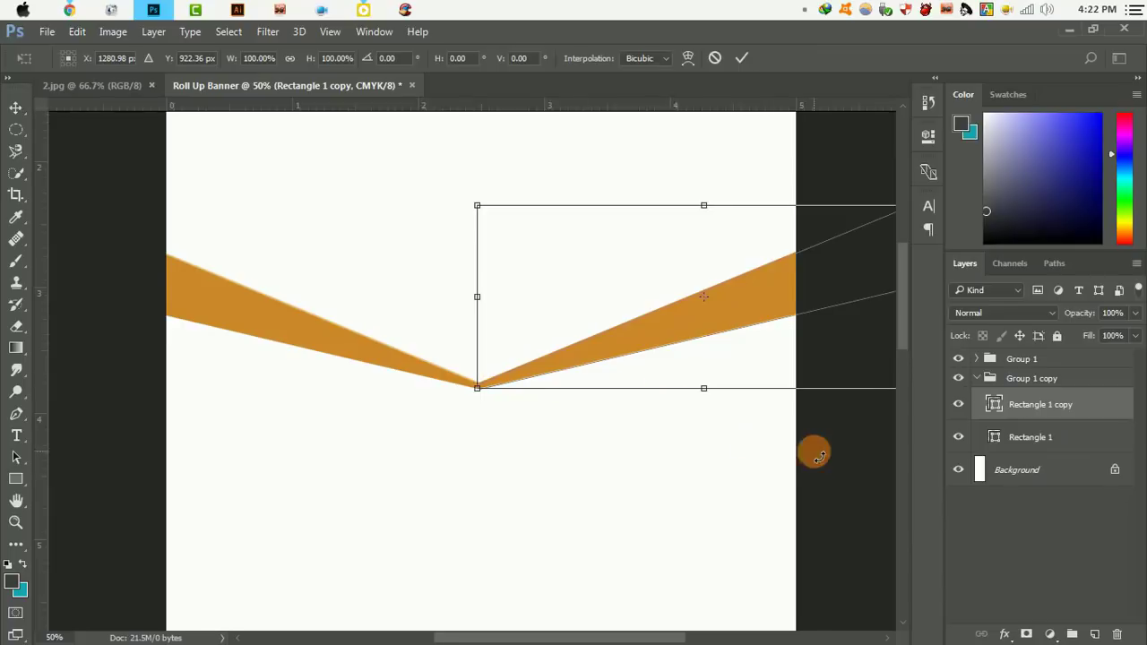
{"action": "mouse_move", "coordinate": [800, 461]}
{"action": "left_mouse_down"}
{"action": "mouse_move", "coordinate": [776, 461]}
{"action": "mouse_move", "coordinate": [700, 387]}
{"action": "left_mouse_up"}
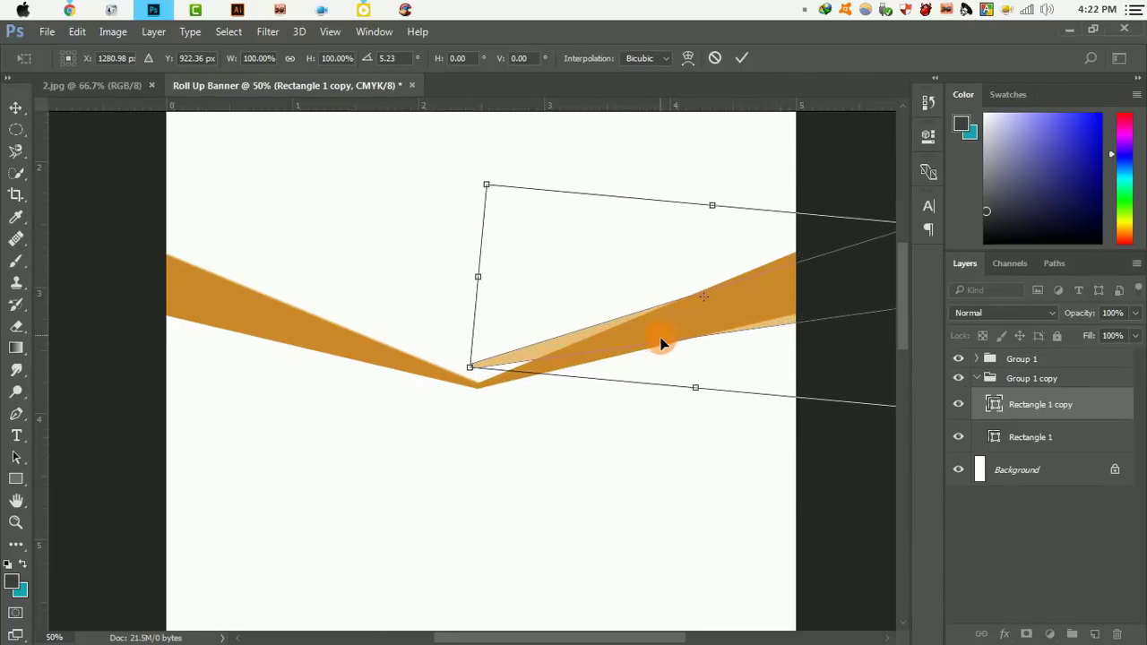
{"action": "left_click_drag", "start_coordinate": [661, 343], "coordinate": [658, 357]}
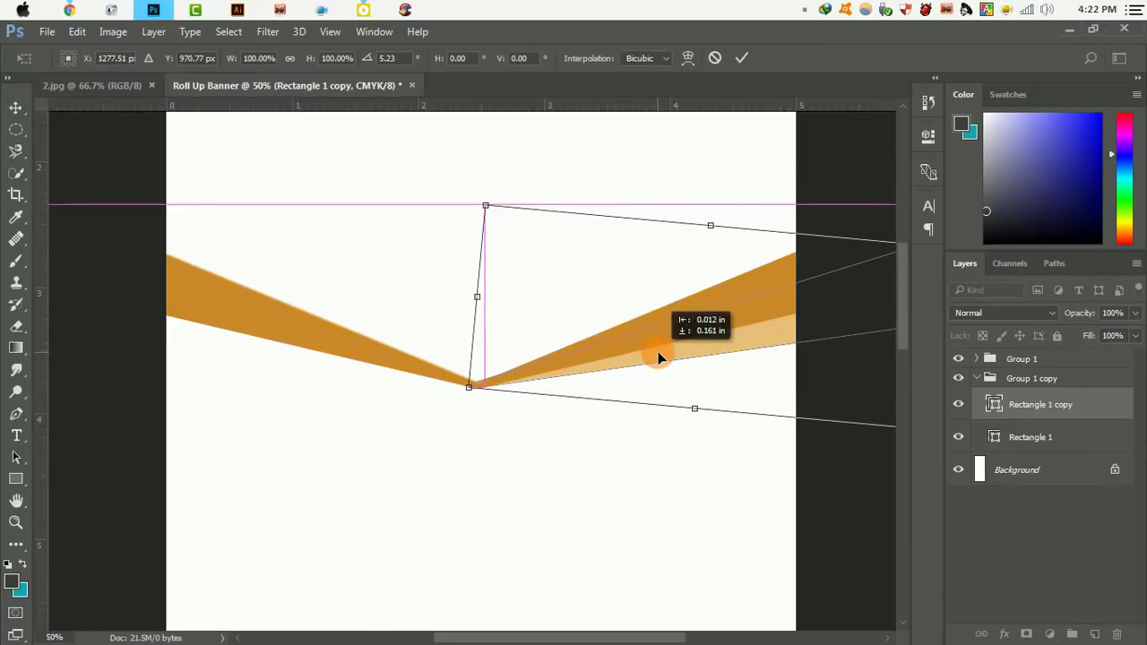
{"action": "left_click", "coordinate": [741, 58]}
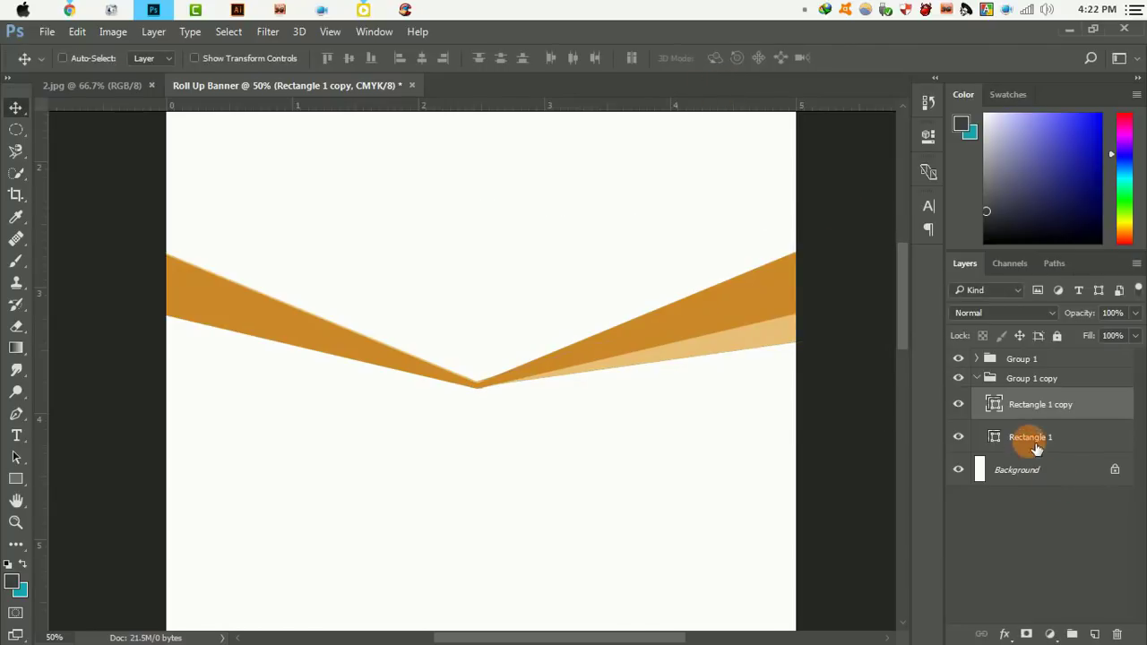
Rotate the tan left arm, Rectangle 1, about -5° and nudge it into place
{"action": "left_click", "coordinate": [1037, 445]}
{"action": "left_click", "coordinate": [80, 32]}
{"action": "left_click", "coordinate": [95, 353]}
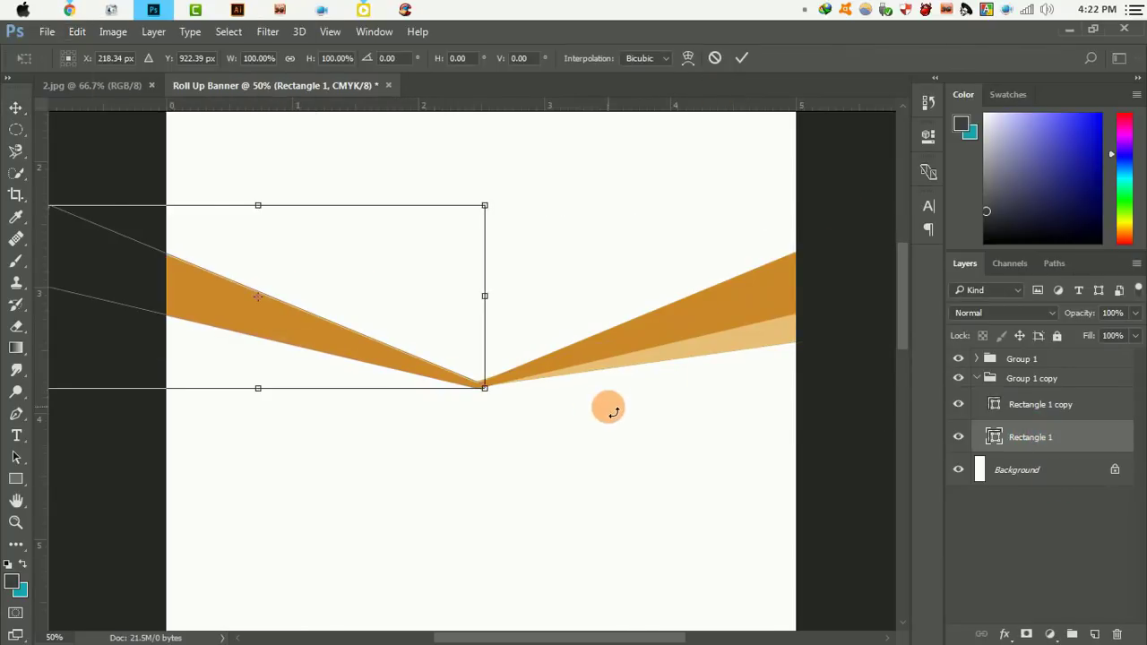
{"action": "mouse_move", "coordinate": [606, 404]}
{"action": "left_mouse_down"}
{"action": "mouse_move", "coordinate": [376, 349]}
{"action": "mouse_move", "coordinate": [371, 366]}
{"action": "left_mouse_up"}
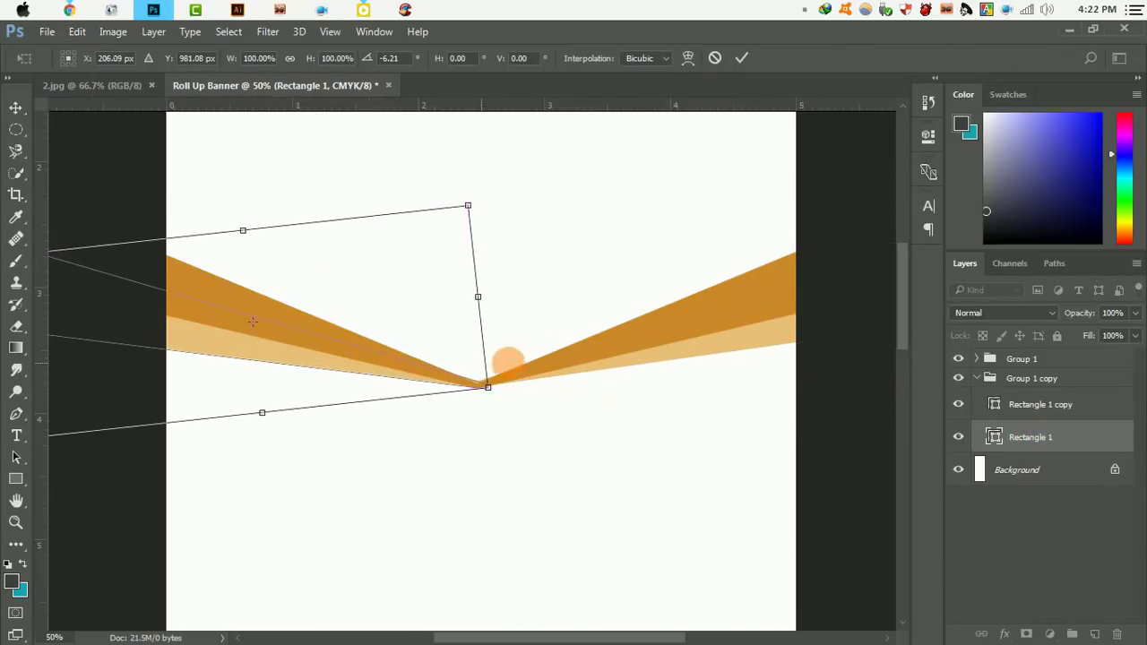
{"action": "left_click_drag", "start_coordinate": [507, 364], "coordinate": [564, 379]}
{"action": "left_click_drag", "start_coordinate": [377, 373], "coordinate": [379, 374]}
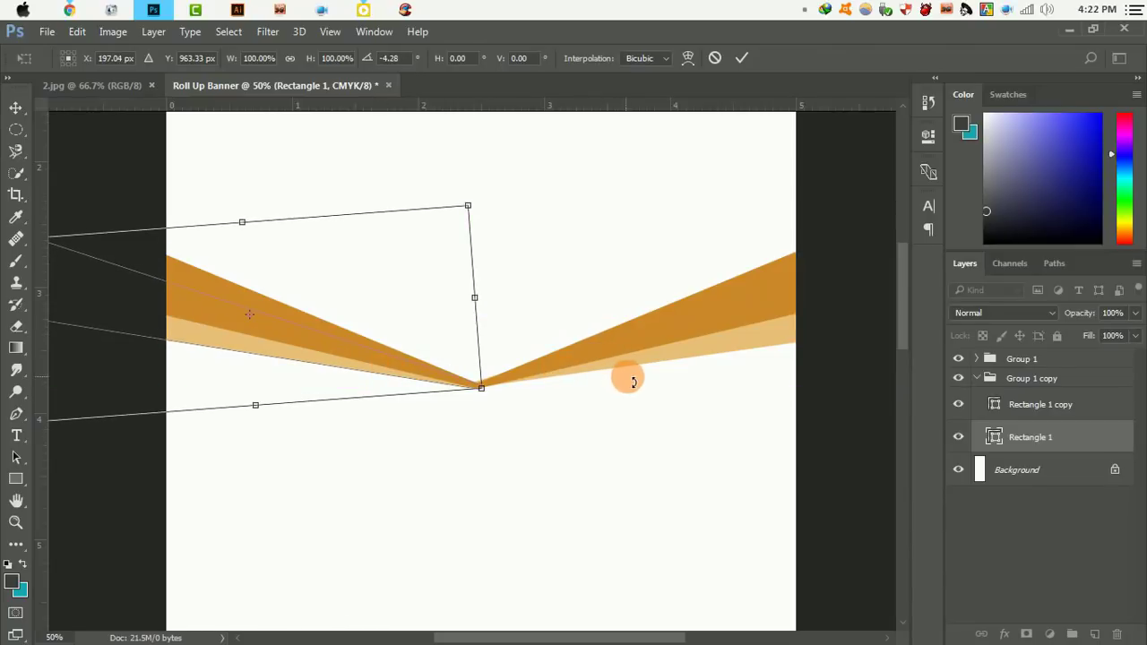
{"action": "left_click_drag", "start_coordinate": [632, 382], "coordinate": [633, 377]}
{"action": "key", "text": "Down"}
{"action": "key", "text": "Down"}
{"action": "key", "text": "Down"}
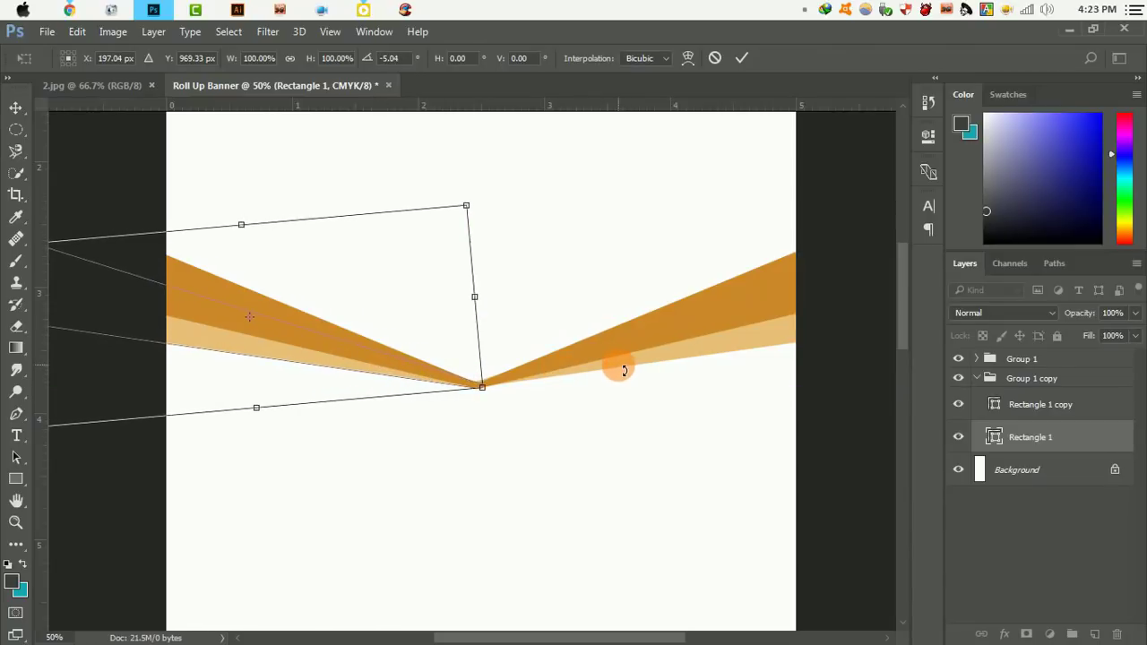
{"action": "key", "text": "Return"}
Zoom out to review the tan bands, zoom back in on the chevron, and press Ctrl+Z
{"action": "left_click", "coordinate": [435, 274], "text": "alt"}
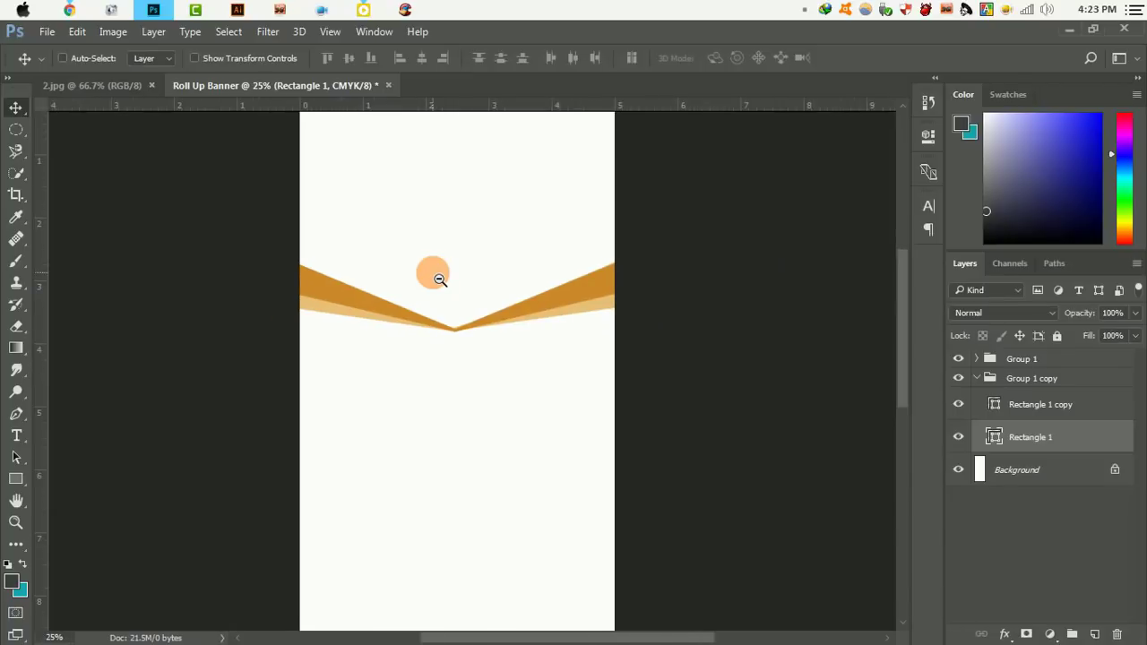
{"action": "left_click", "coordinate": [439, 279], "text": "alt"}
{"action": "left_click", "coordinate": [509, 367], "text": "alt"}
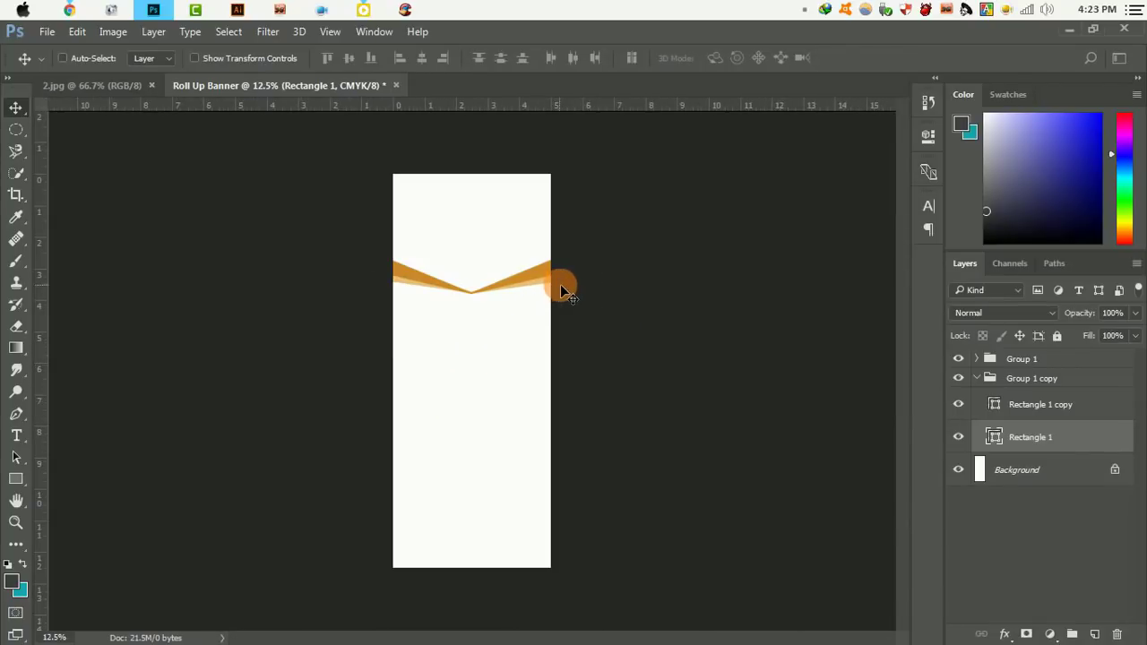
{"action": "left_click", "coordinate": [474, 254], "text": "ctrl"}
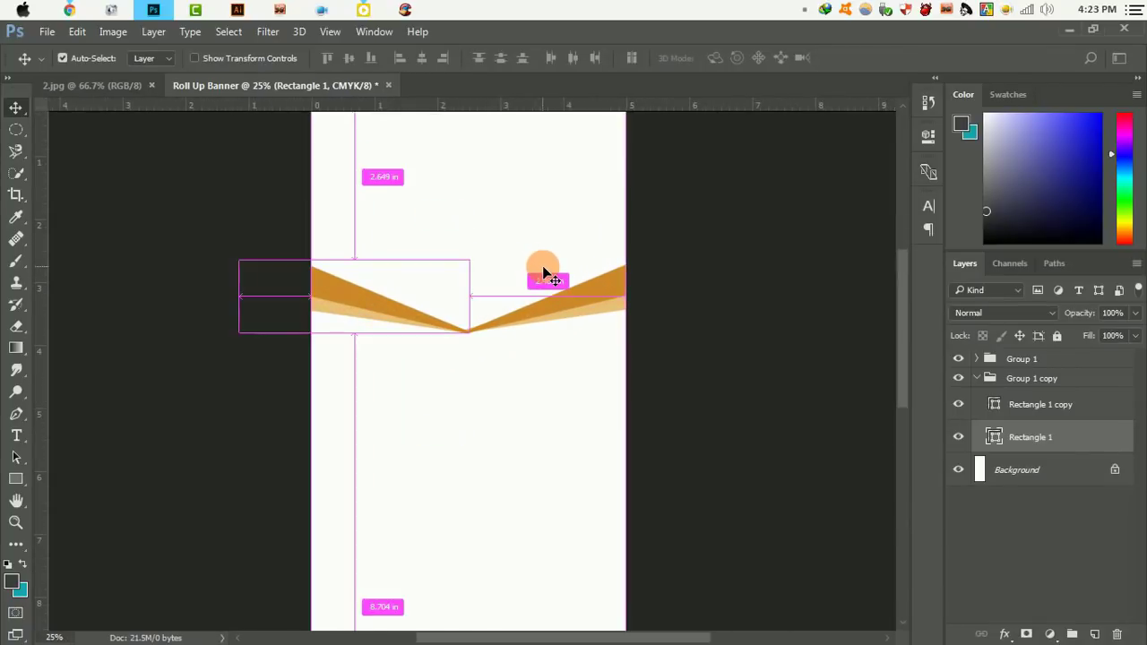
{"action": "key", "text": "ctrl+z"}
Set the Pen tool to Shape mode with the Background layer selected
{"action": "left_click", "coordinate": [16, 421]}
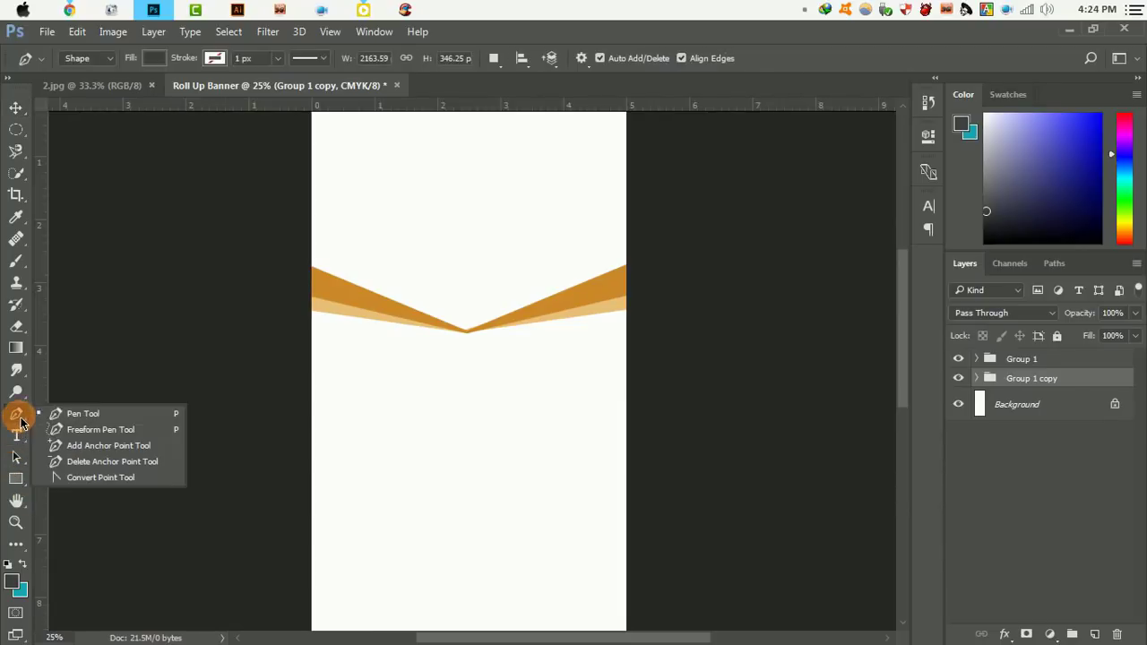
{"action": "left_click", "coordinate": [73, 412]}
{"action": "left_click", "coordinate": [86, 58]}
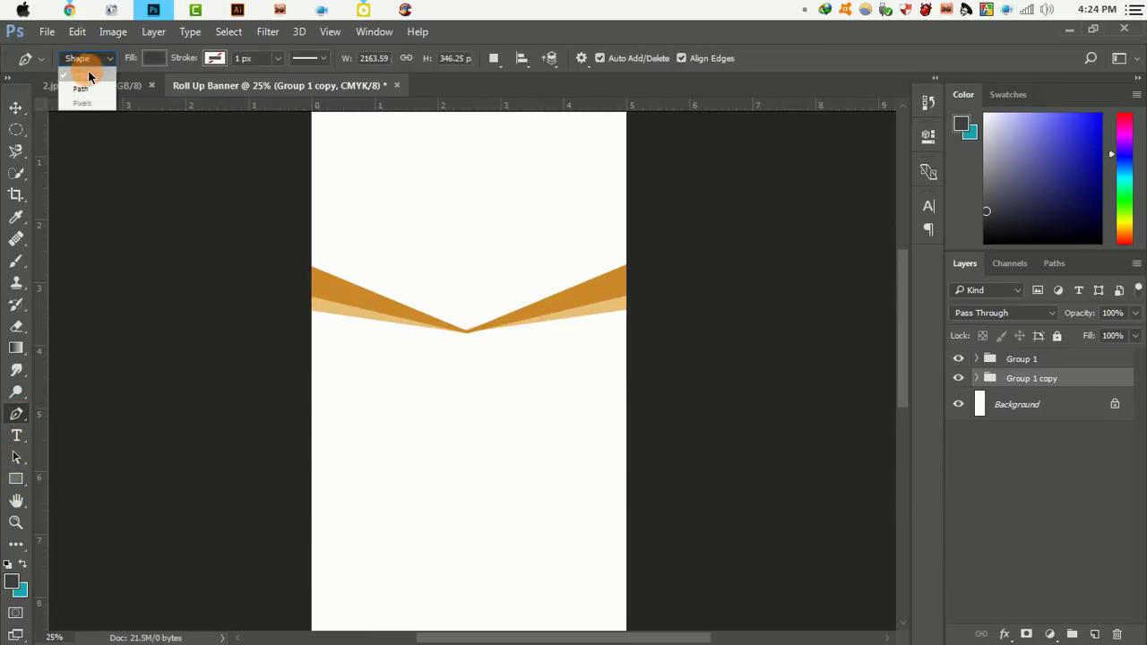
{"action": "left_click", "coordinate": [99, 79]}
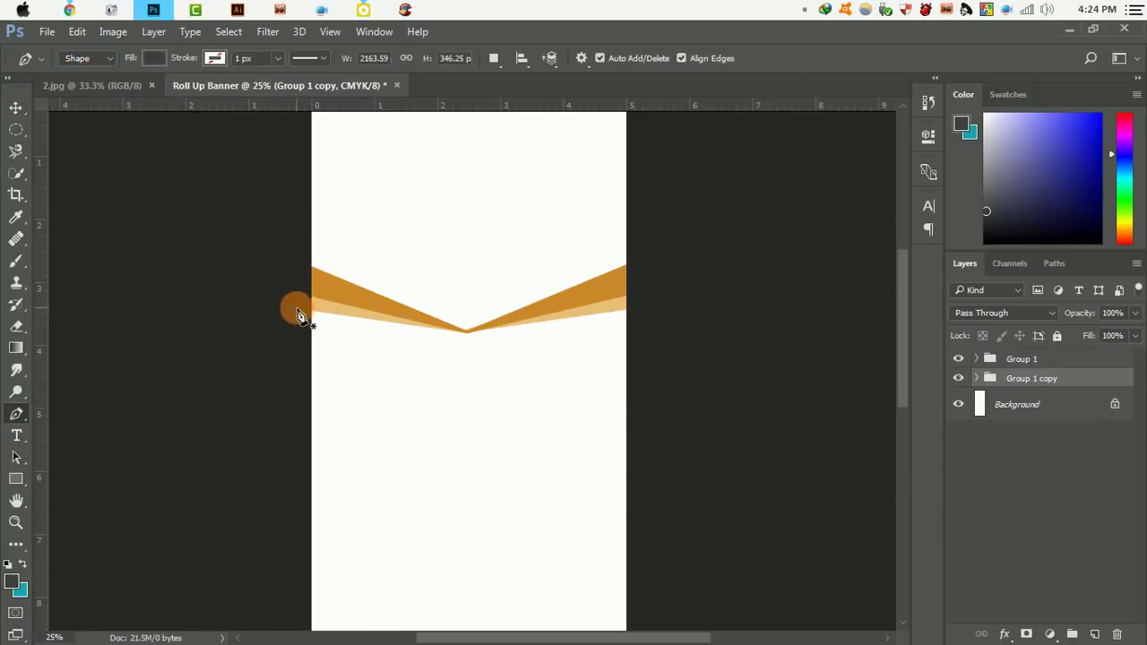
{"action": "left_click", "coordinate": [1055, 410]}
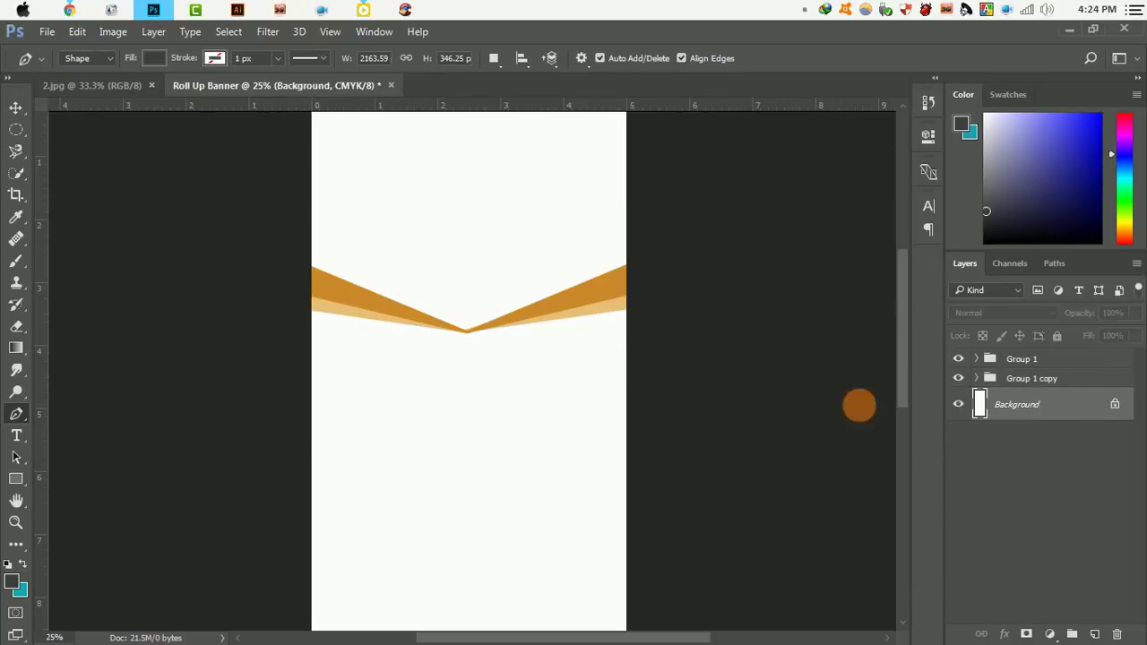
Draw a closed shape from the chevron's edges down past the banner's bottom corners
{"action": "left_click", "coordinate": [305, 288]}
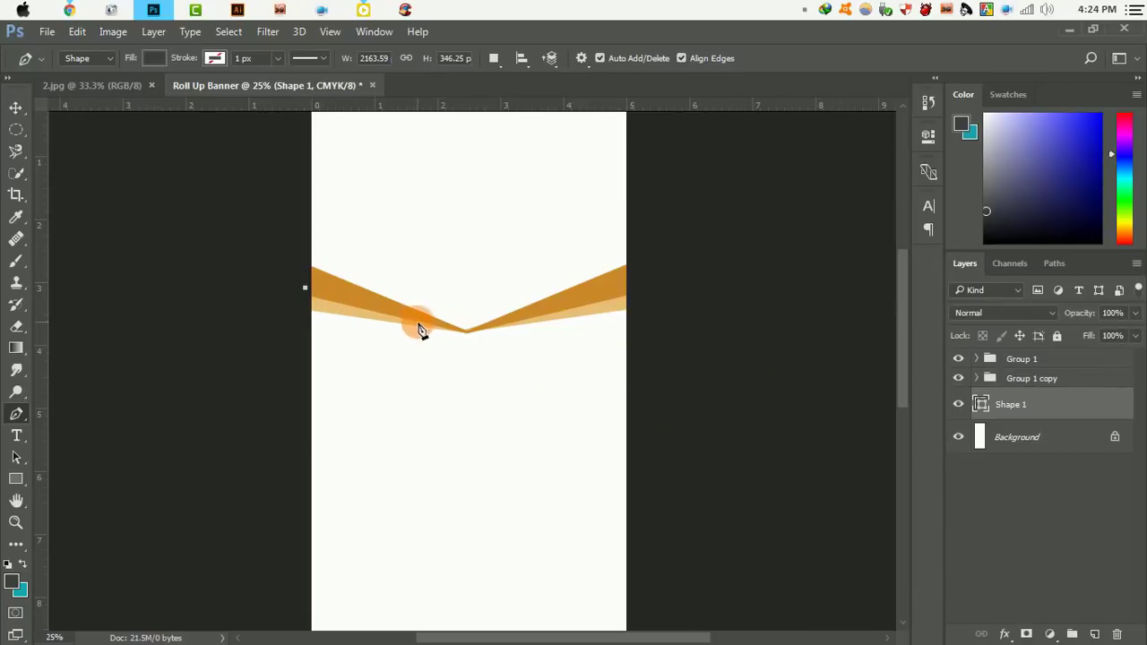
{"action": "left_click", "coordinate": [468, 332]}
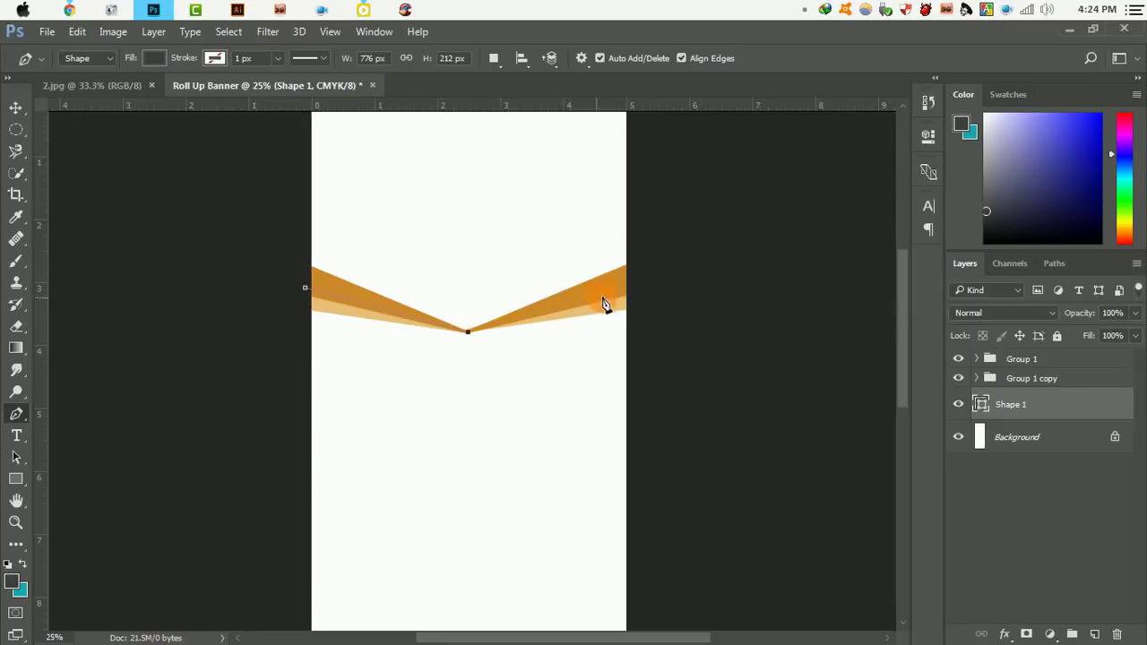
{"action": "left_click", "coordinate": [646, 281]}
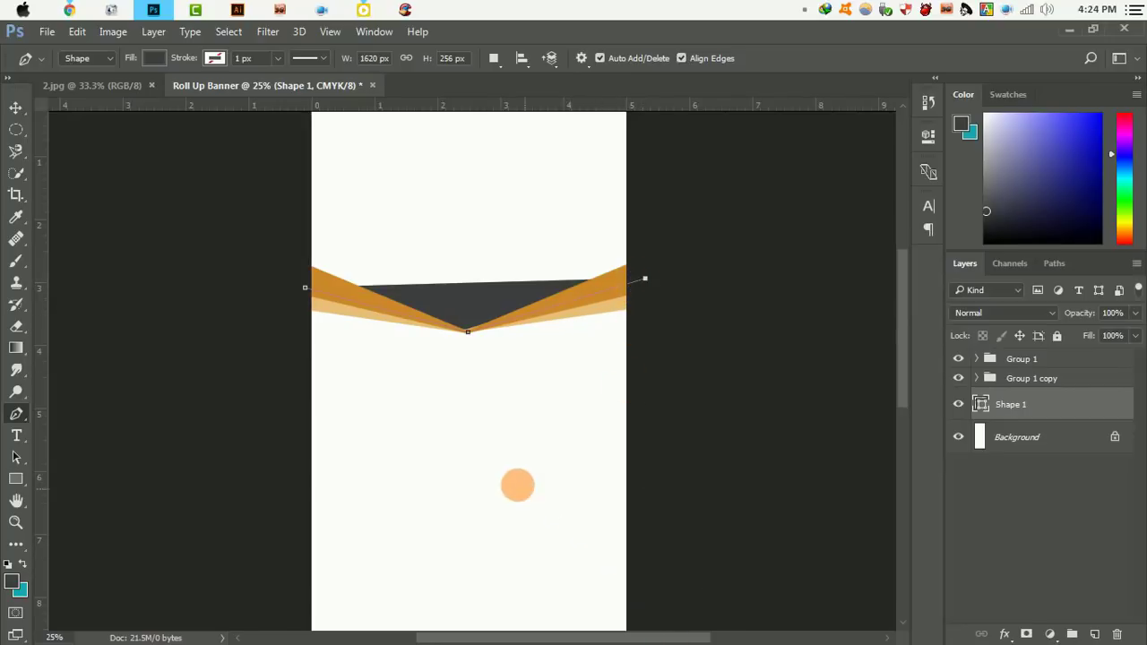
{"action": "key", "text": "ctrl+minus"}
{"action": "key", "text": "ctrl+minus"}
{"action": "left_click", "coordinate": [572, 578]}
{"action": "left_click", "coordinate": [367, 583]}
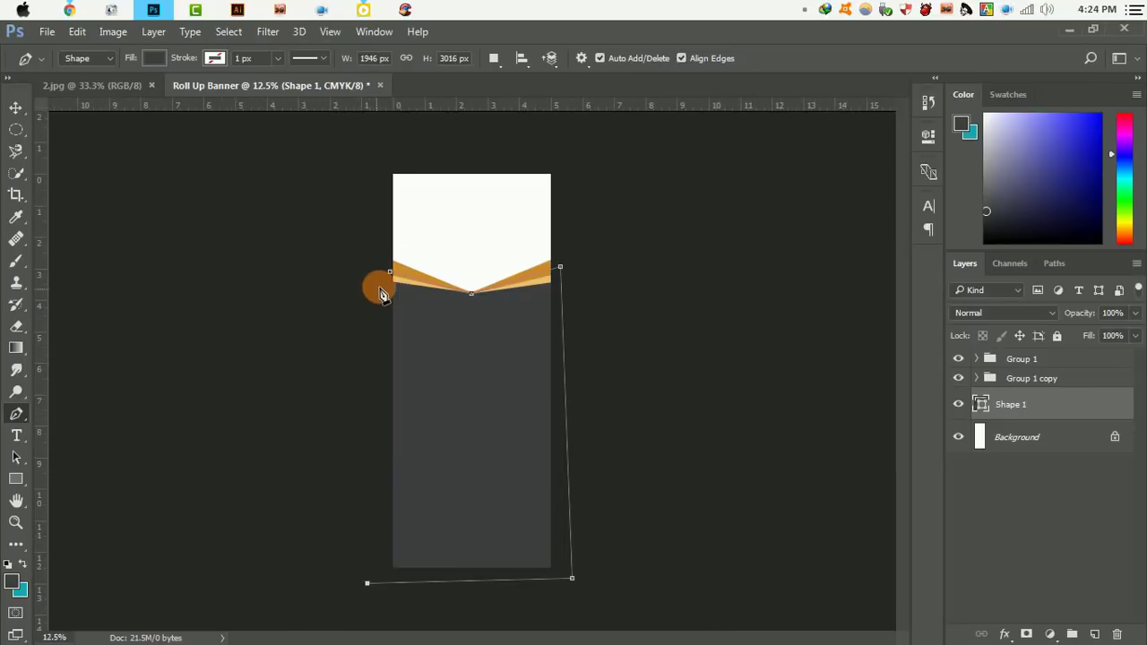
{"action": "left_click", "coordinate": [390, 272]}
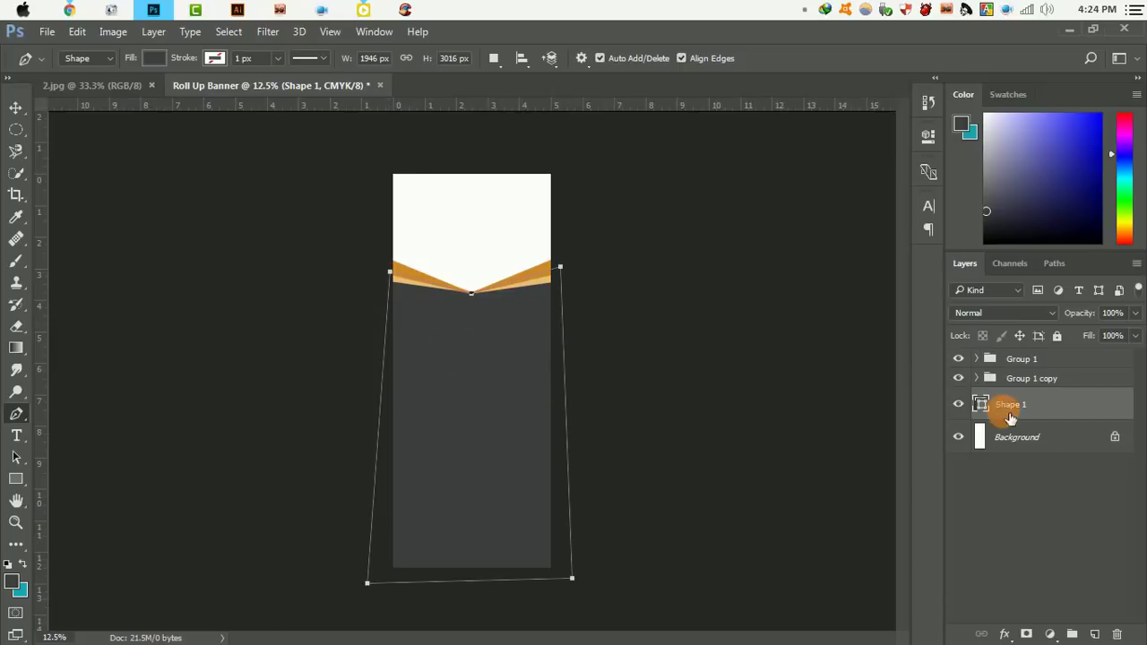
Fill Shape 1 white and drag a vertical guide onto the banner
{"action": "double_click", "coordinate": [983, 405]}
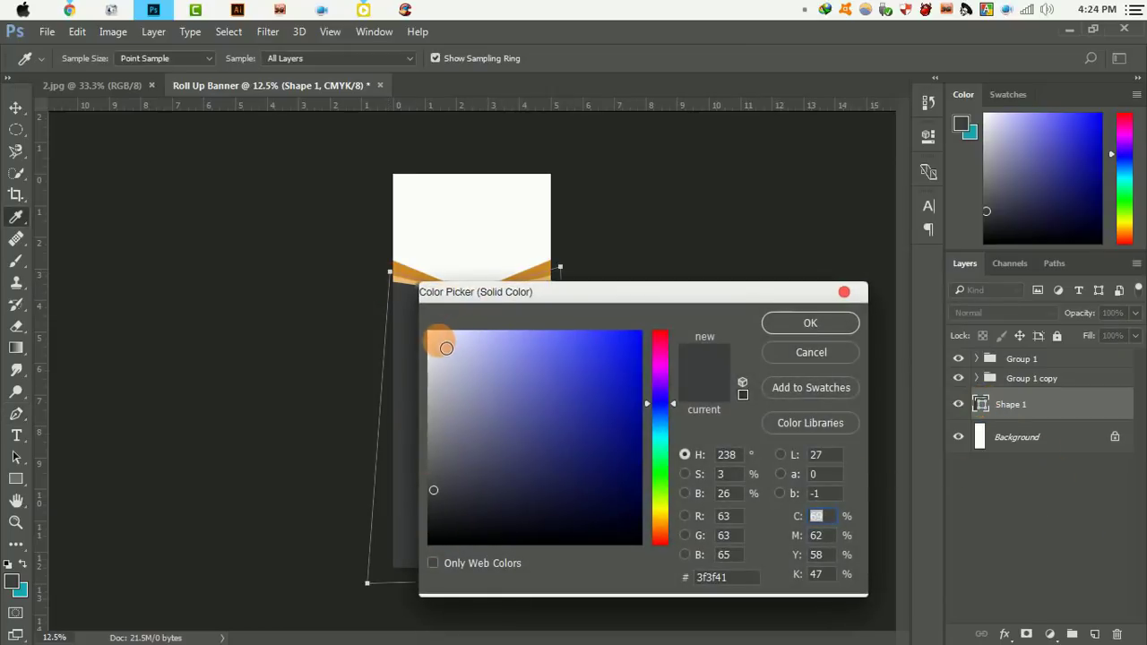
{"action": "left_click", "coordinate": [436, 340]}
{"action": "left_click", "coordinate": [767, 322]}
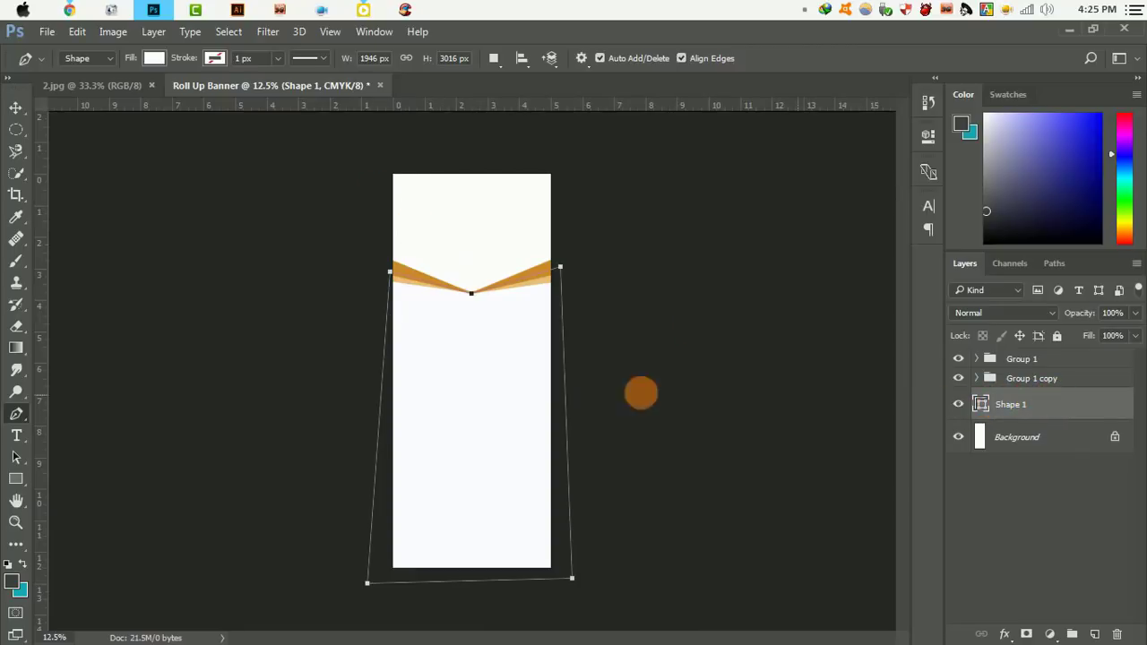
{"action": "left_click_drag", "start_coordinate": [41, 322], "coordinate": [477, 330]}
Drop the guide at the centre and draw a rectangle over the banner's left half
{"action": "left_click", "coordinate": [16, 107]}
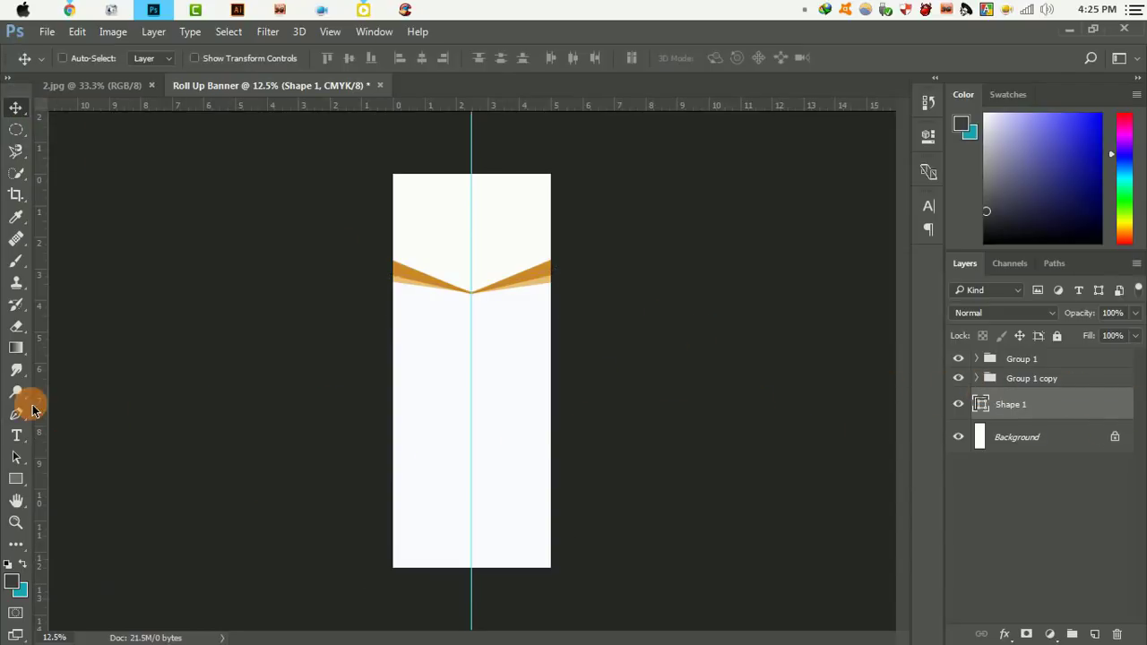
{"action": "right_click", "coordinate": [16, 478]}
{"action": "left_click", "coordinate": [81, 476]}
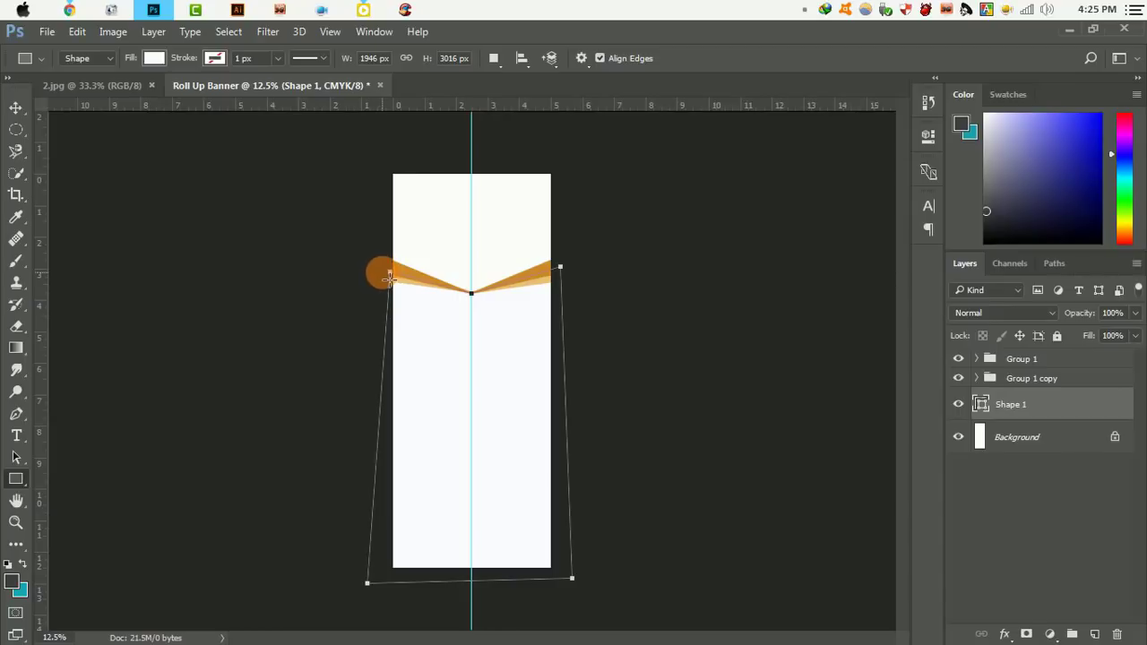
{"action": "right_click", "coordinate": [22, 479]}
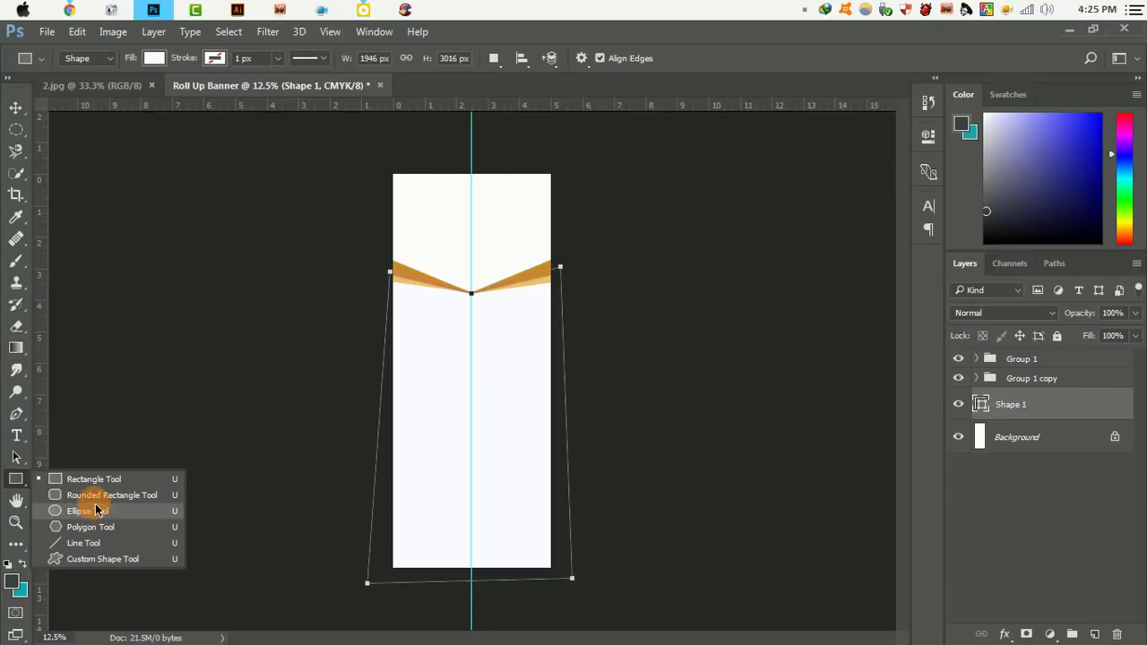
{"action": "left_click", "coordinate": [86, 478]}
{"action": "mouse_move", "coordinate": [362, 268]}
{"action": "left_mouse_down"}
{"action": "mouse_move", "coordinate": [485, 578]}
{"action": "mouse_move", "coordinate": [472, 583]}
{"action": "left_mouse_up"}
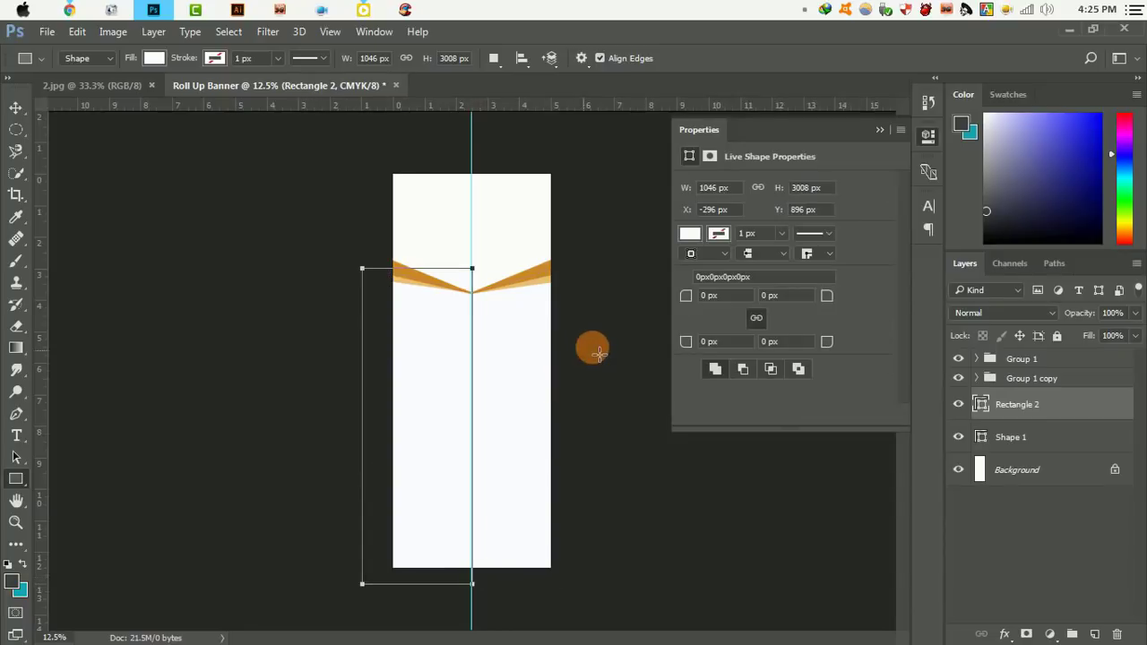
Skew the rectangle so its top edge slopes down to the chevron point
{"action": "left_click", "coordinate": [77, 31]}
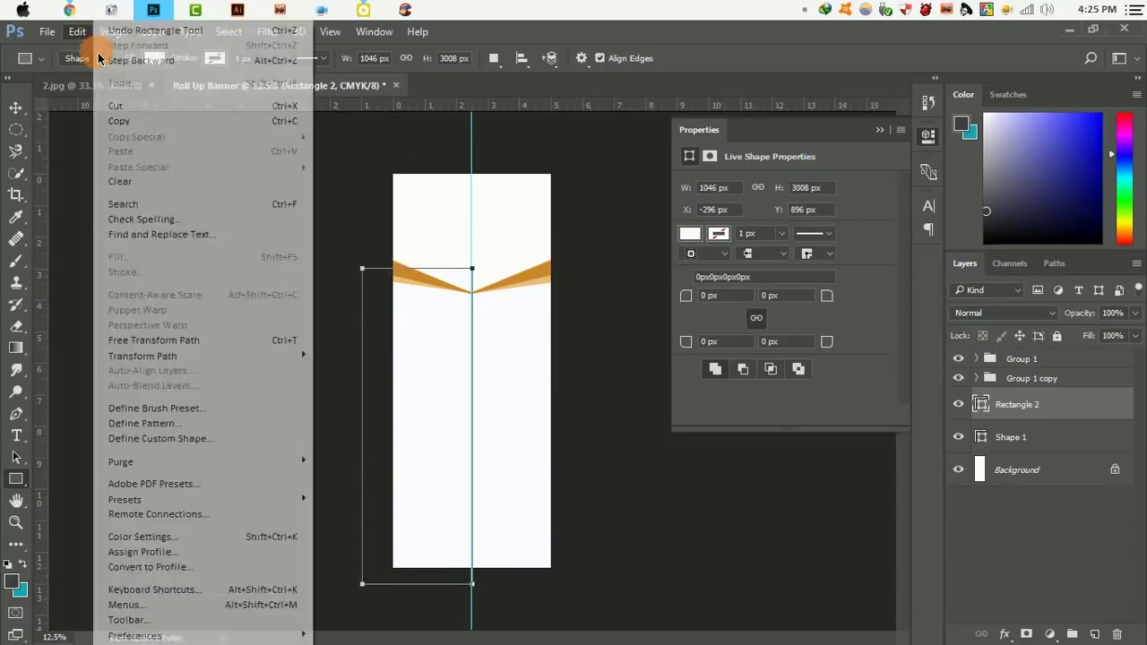
{"action": "left_click", "coordinate": [153, 339]}
{"action": "right_click", "coordinate": [448, 299]}
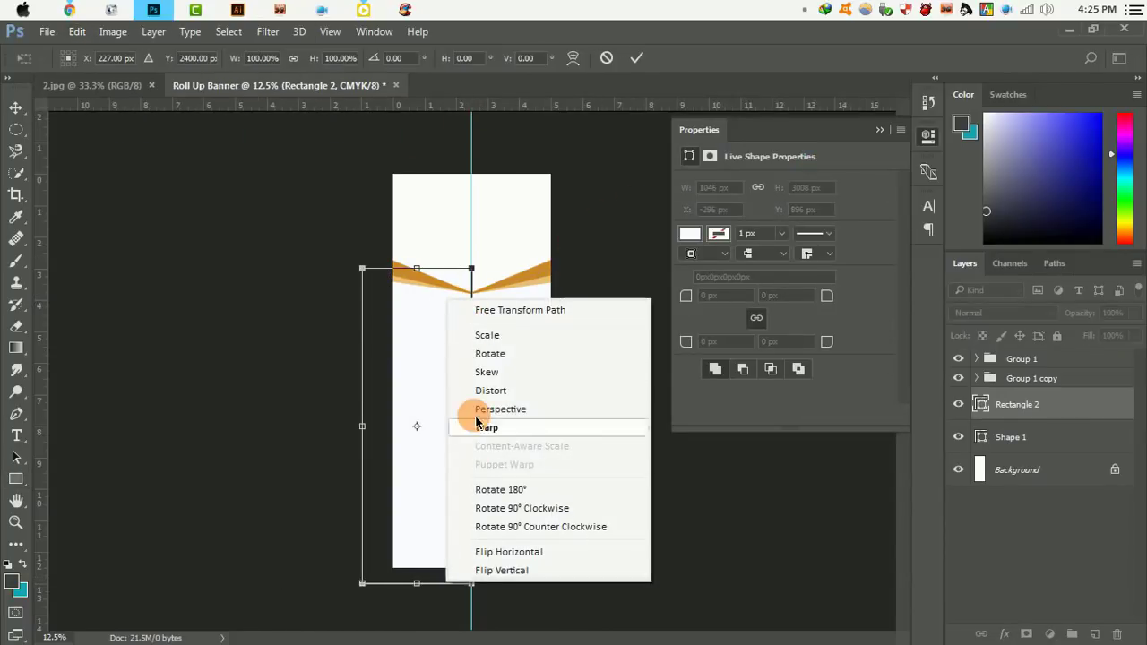
{"action": "left_click", "coordinate": [505, 333]}
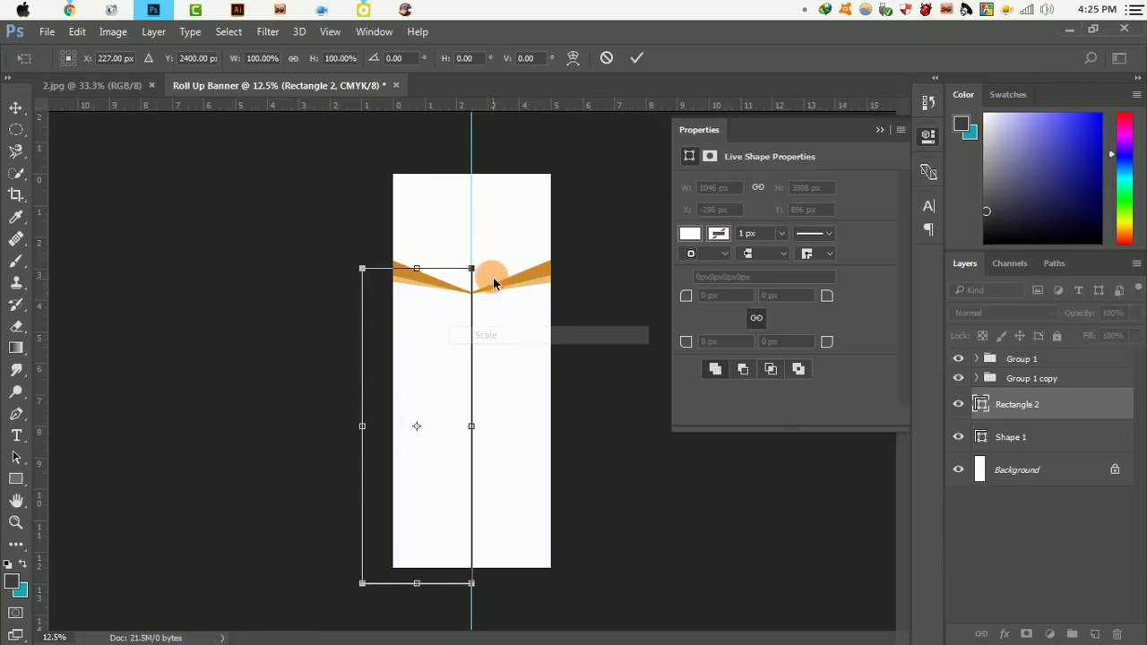
{"action": "right_click", "coordinate": [452, 296]}
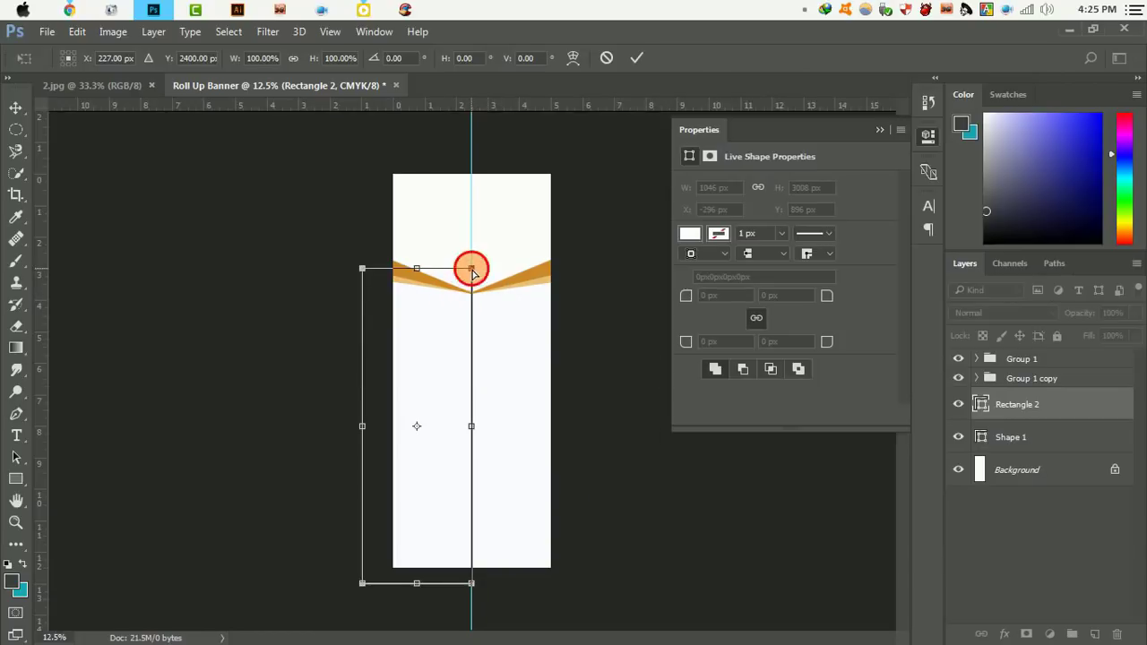
{"action": "left_click_drag", "start_coordinate": [472, 271], "coordinate": [472, 299]}
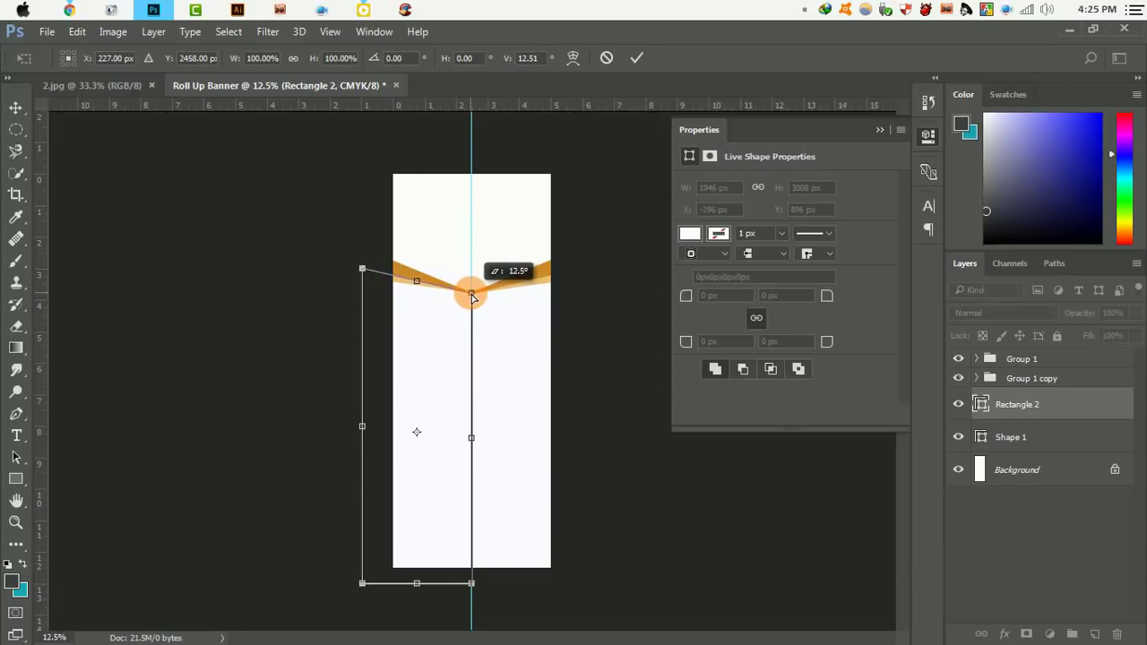
Commit the skew, convert it to a path, and fill Rectangle 2 light grey
{"action": "left_click", "coordinate": [636, 58]}
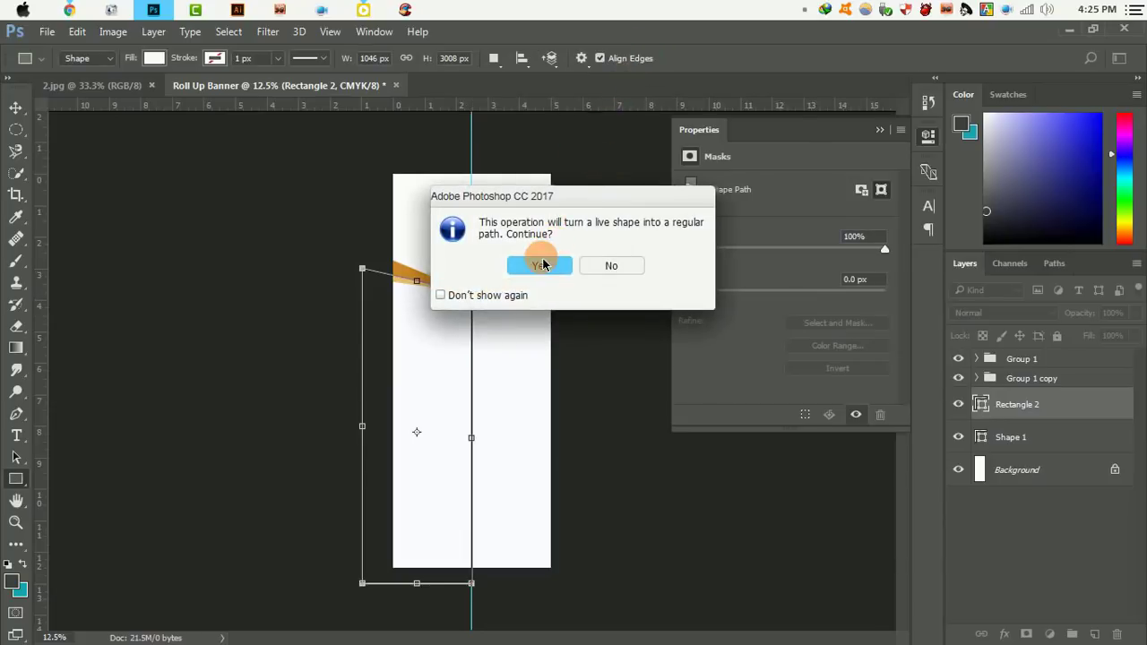
{"action": "left_click", "coordinate": [541, 265]}
{"action": "scroll", "coordinate": [440, 305], "scroll_direction": "up", "scroll_amount": 2}
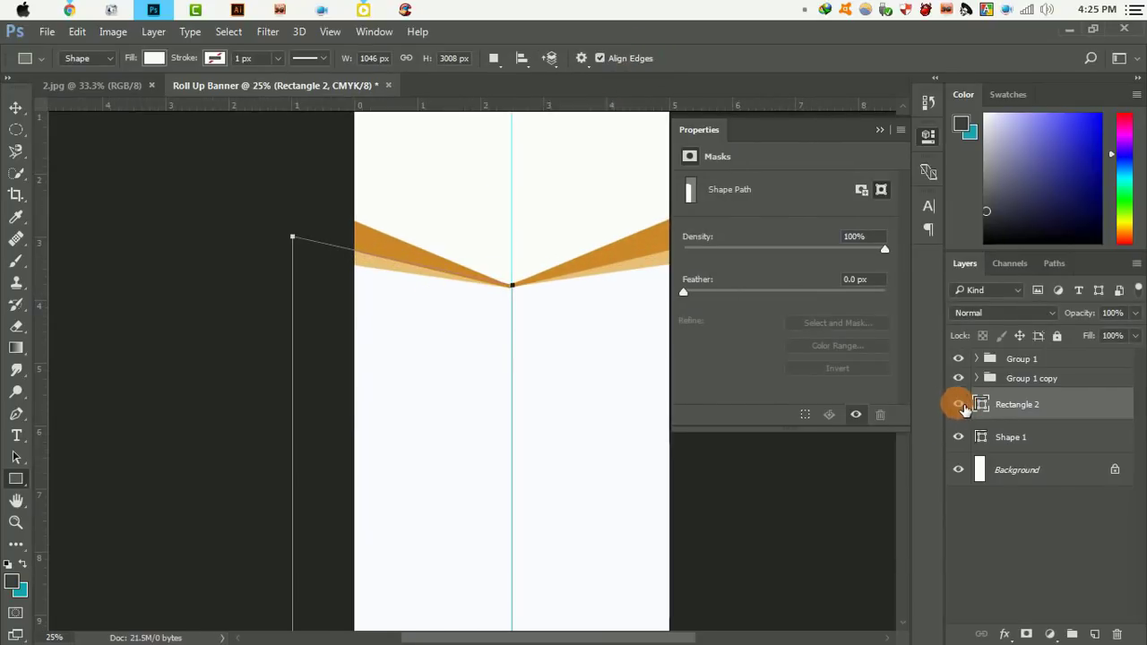
{"action": "double_click", "coordinate": [985, 405]}
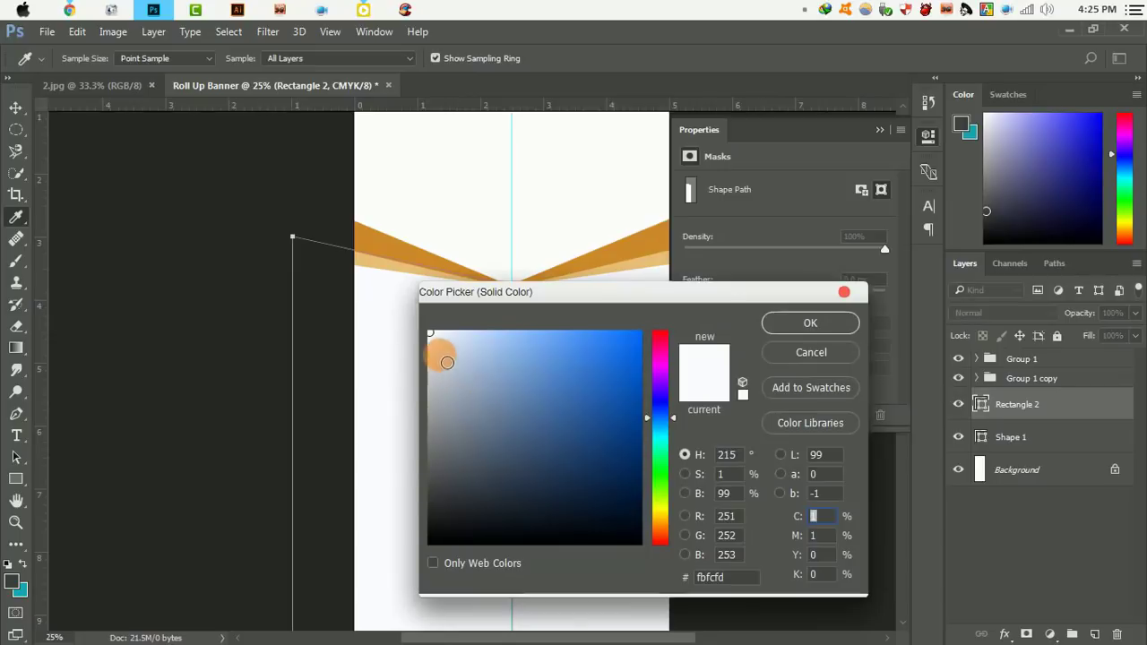
{"action": "left_click", "coordinate": [436, 358]}
{"action": "left_click", "coordinate": [809, 323]}
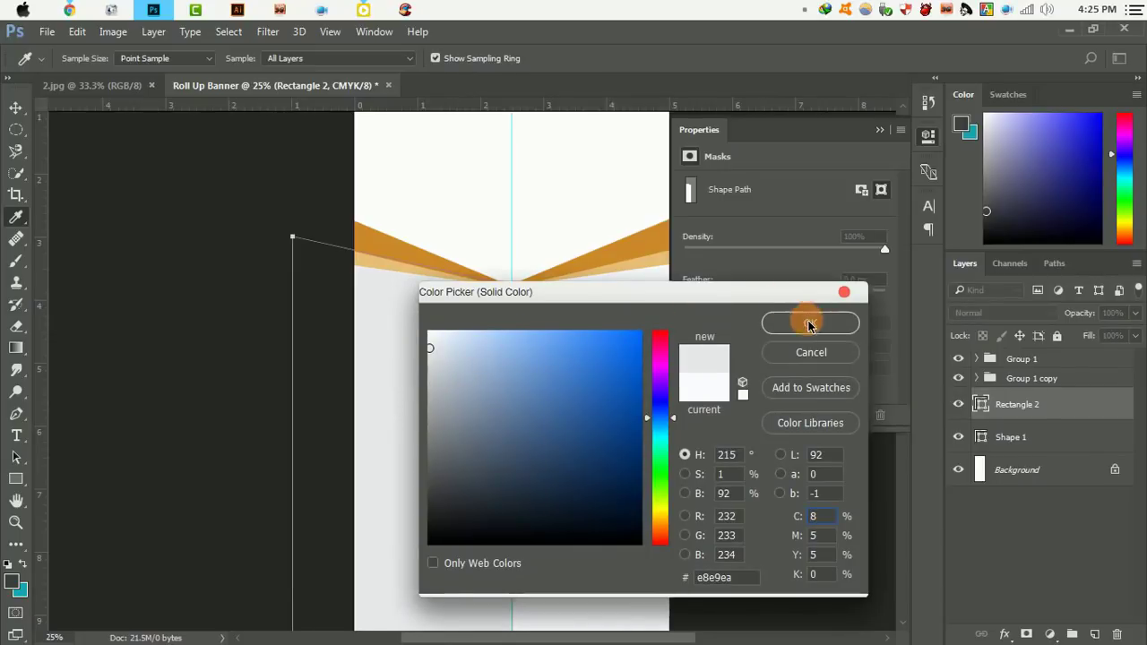
{"action": "left_click", "coordinate": [878, 130]}
Change Rectangle 2's fill to a darker mid grey
{"action": "scroll", "coordinate": [466, 270], "scroll_direction": "down", "scroll_amount": 2}
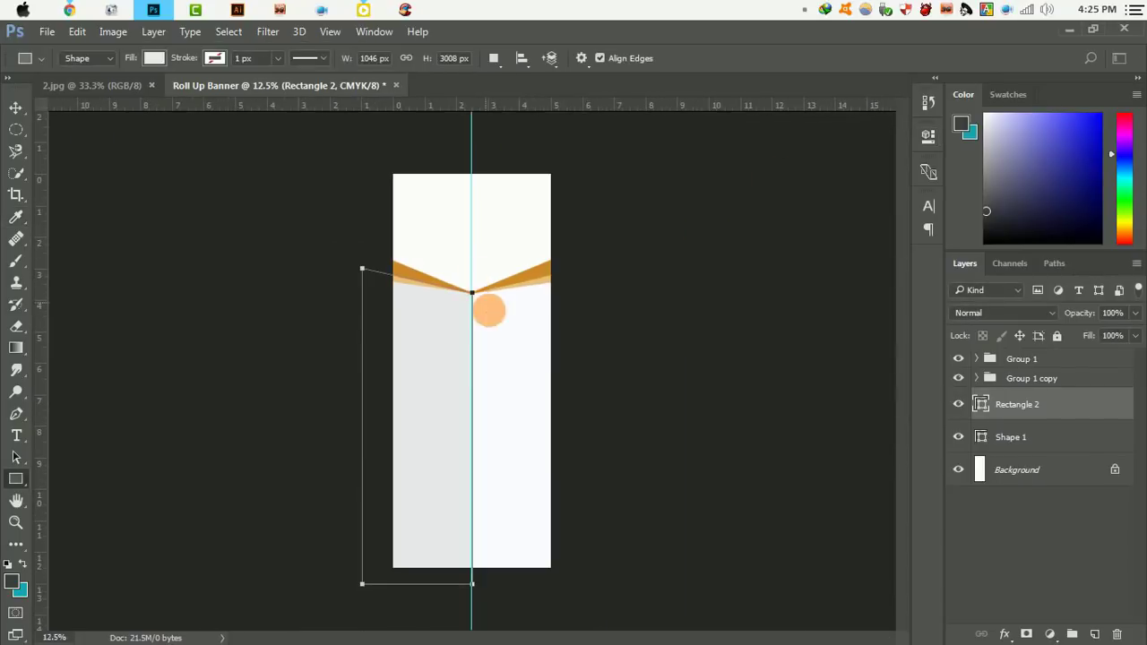
{"action": "scroll", "coordinate": [483, 430], "scroll_direction": "up", "scroll_amount": 1}
{"action": "left_click_drag", "start_coordinate": [479, 430], "coordinate": [503, 387]}
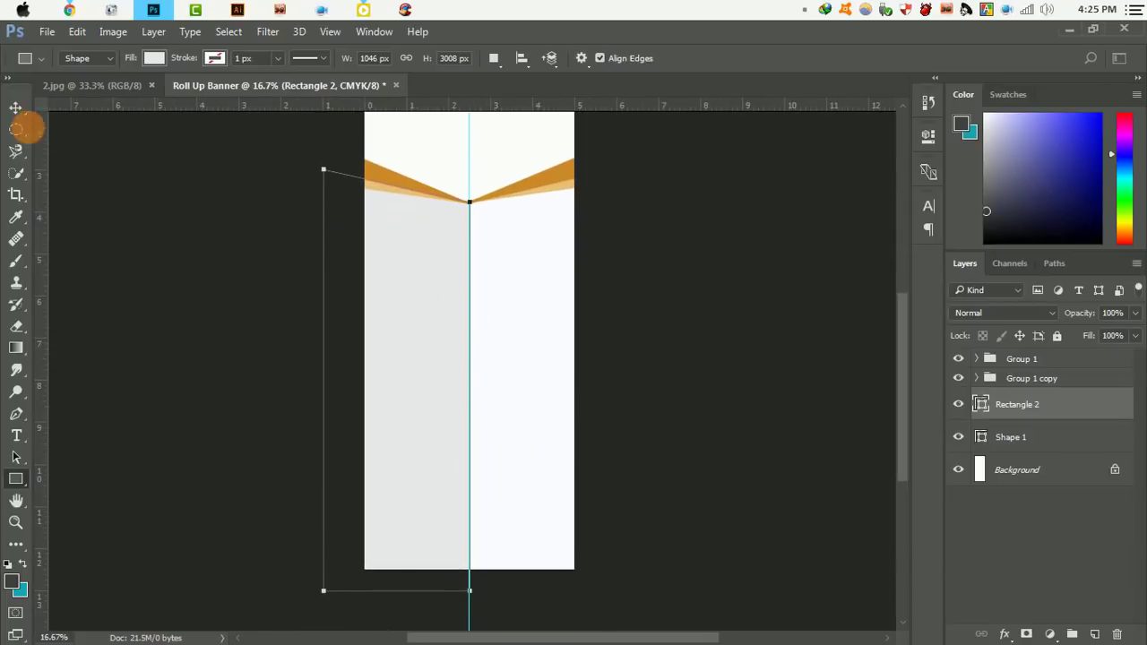
{"action": "left_click", "coordinate": [16, 109]}
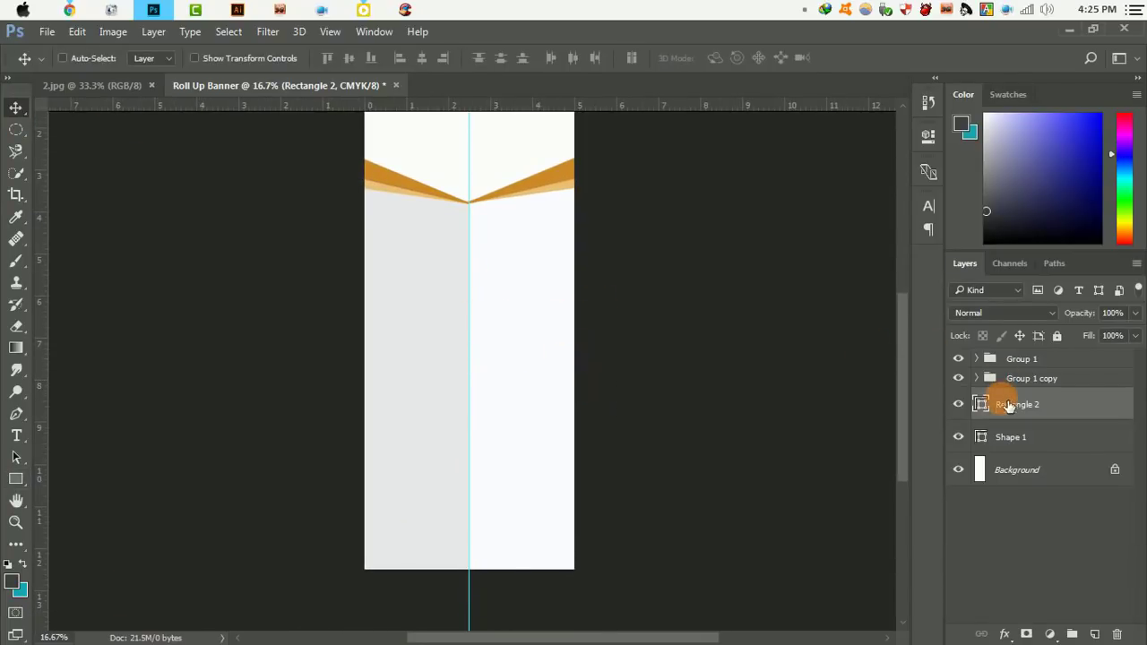
{"action": "double_click", "coordinate": [981, 404]}
{"action": "left_click_drag", "start_coordinate": [428, 377], "coordinate": [441, 369]}
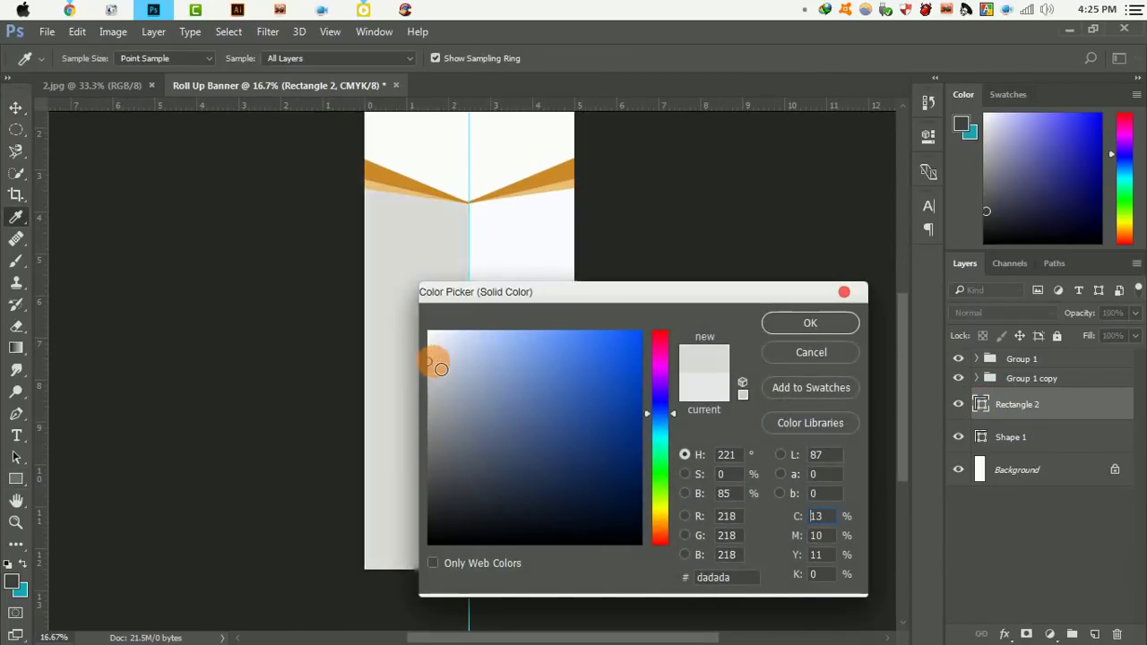
{"action": "left_click_drag", "start_coordinate": [715, 322], "coordinate": [1007, 324]}
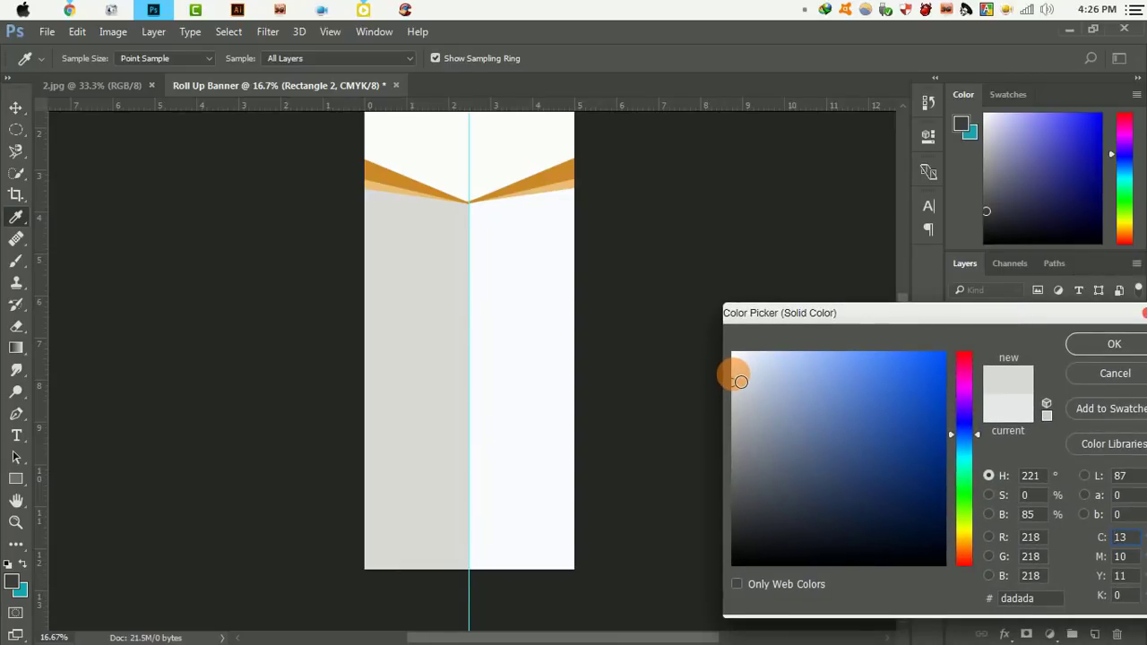
{"action": "left_click_drag", "start_coordinate": [740, 381], "coordinate": [740, 395]}
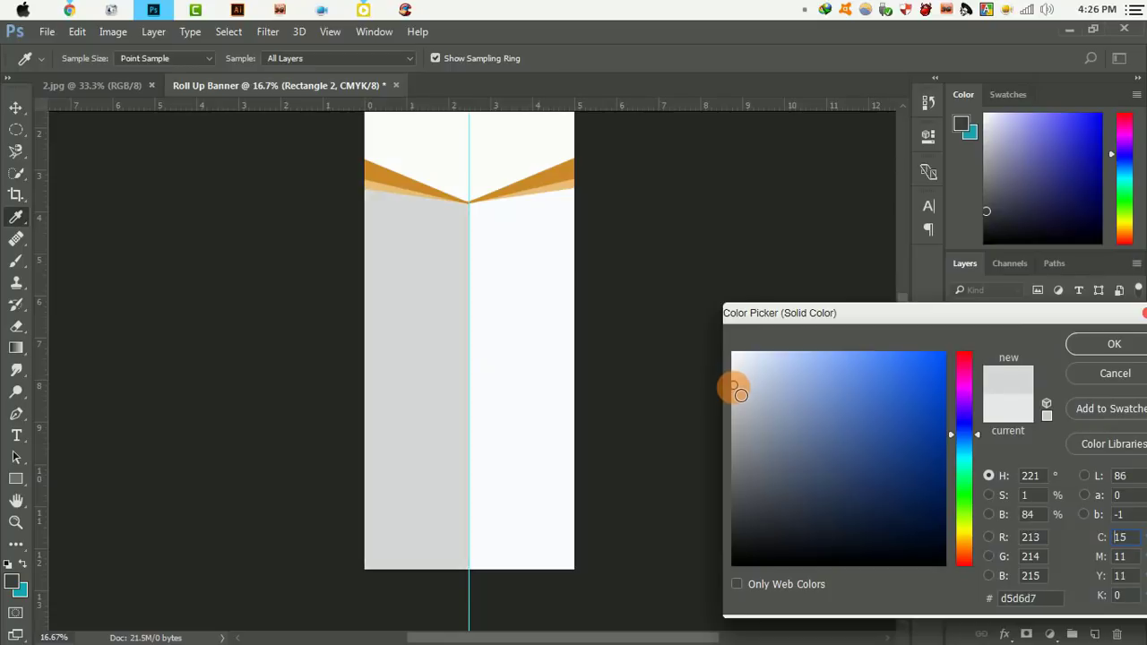
{"action": "left_click", "coordinate": [1084, 344]}
Fill Shape 1 with light grey #ebebed
{"action": "double_click", "coordinate": [982, 441]}
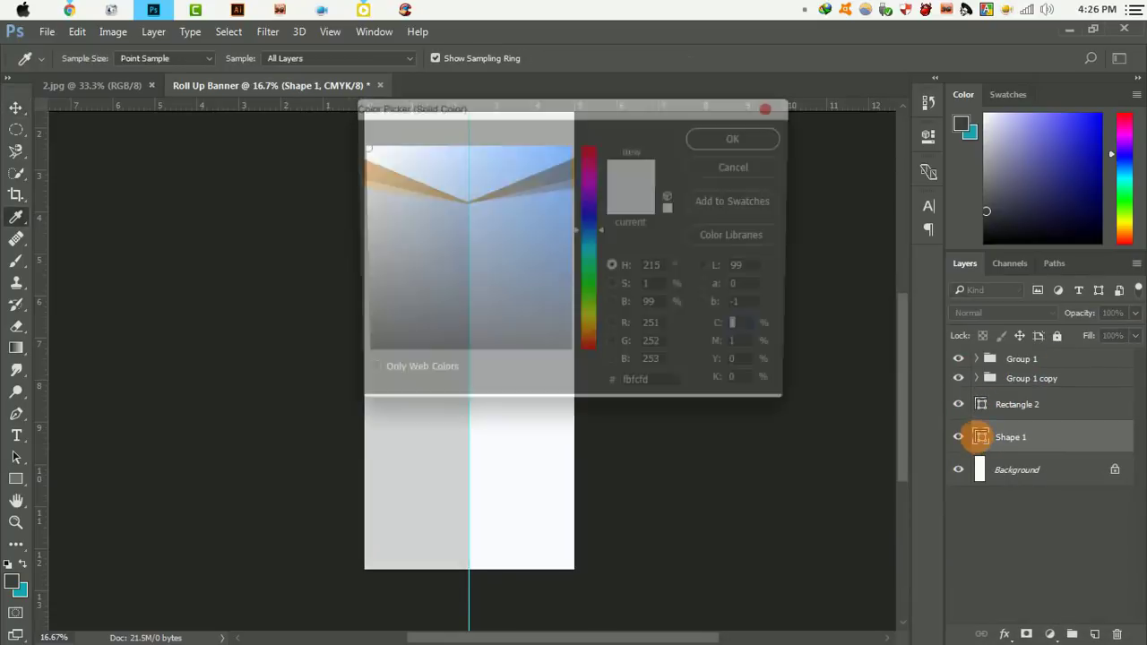
{"action": "left_click", "coordinate": [461, 460]}
{"action": "left_click", "coordinate": [362, 154]}
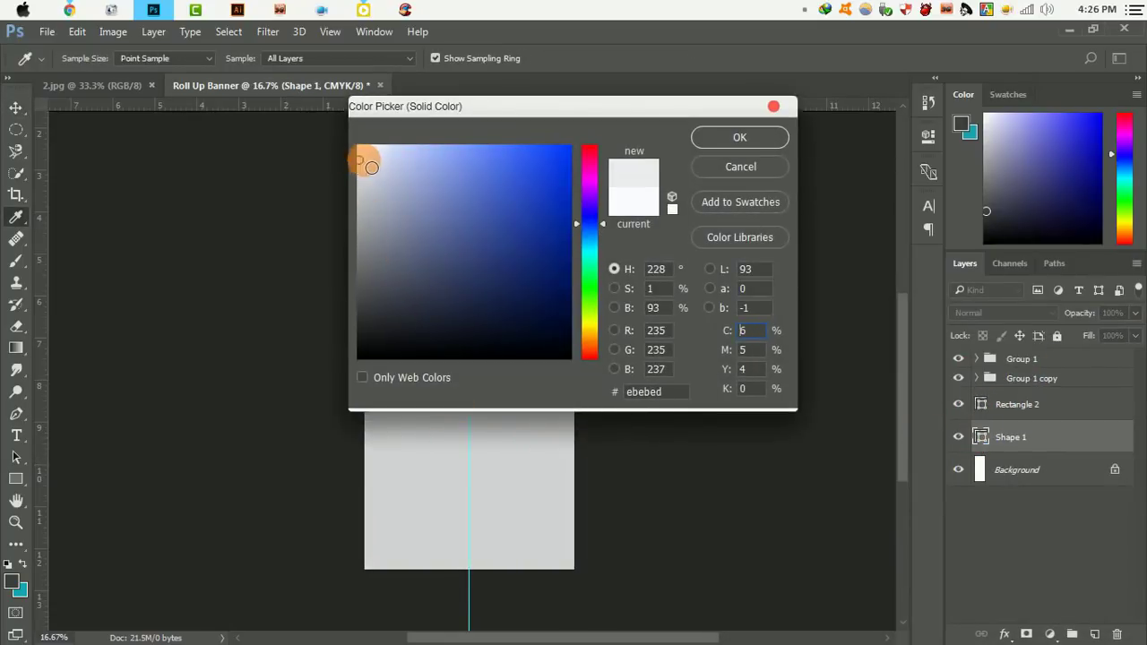
{"action": "left_click", "coordinate": [739, 137]}
Remove the centre guide and select all layers from Group 1 to Shape 1
{"action": "mouse_move", "coordinate": [441, 310]}
{"action": "left_mouse_down"}
{"action": "mouse_move", "coordinate": [470, 378]}
{"action": "mouse_move", "coordinate": [31, 379]}
{"action": "left_mouse_up"}
{"action": "key", "text": "ctrl+space"}
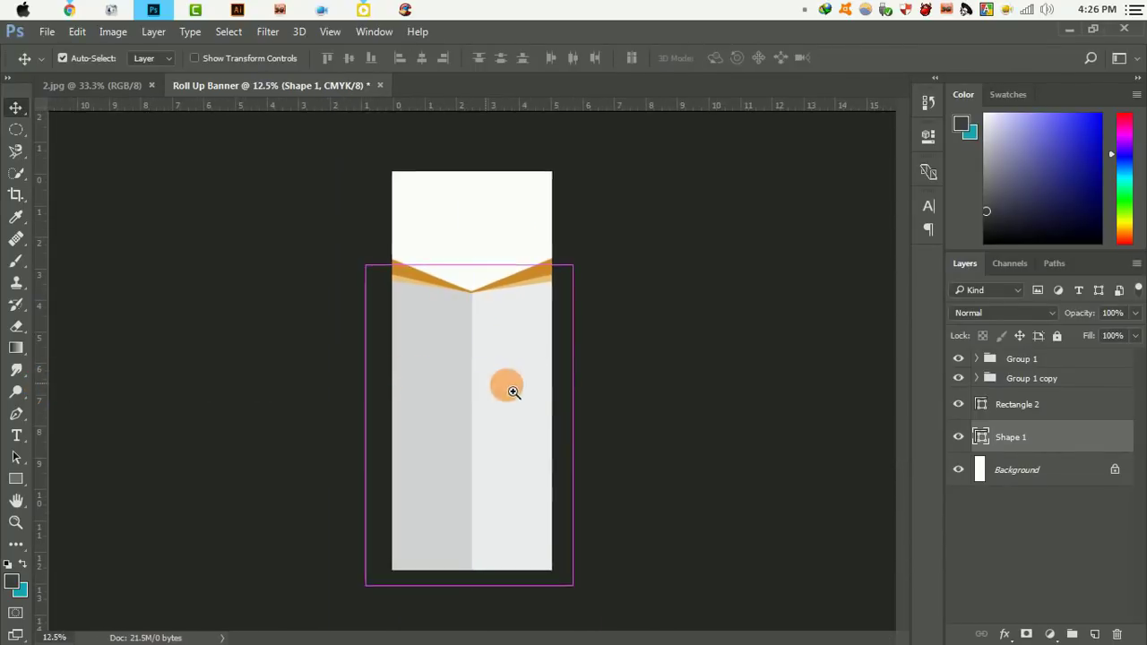
{"action": "left_click", "coordinate": [513, 392]}
{"action": "left_click_drag", "start_coordinate": [607, 287], "coordinate": [599, 414]}
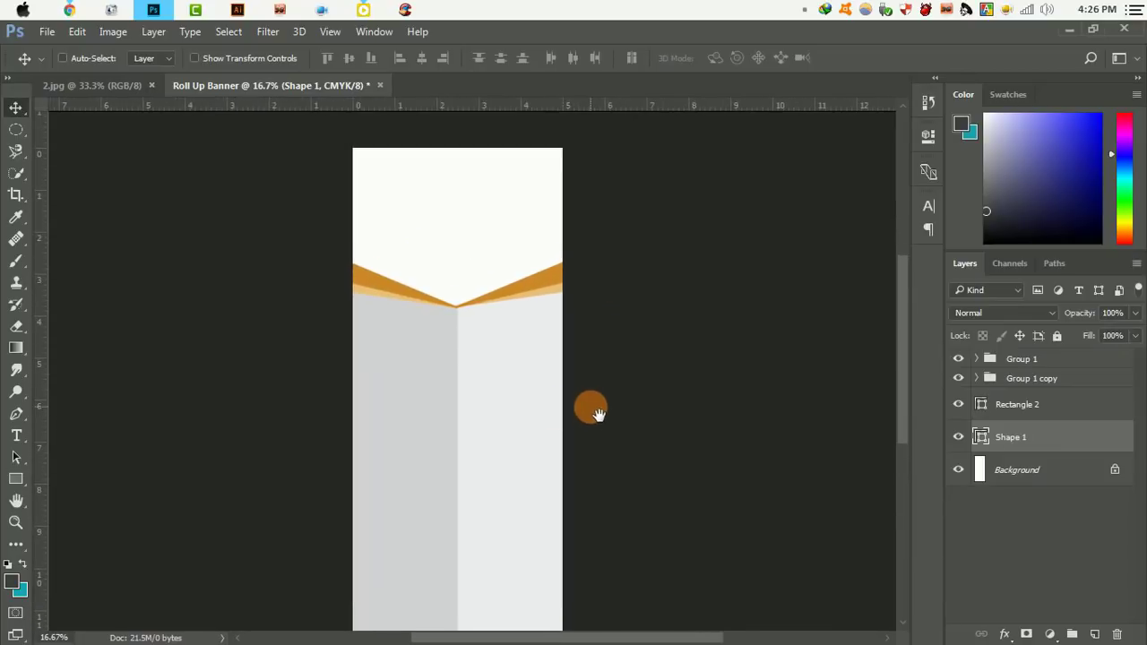
{"action": "left_click", "coordinate": [409, 328], "text": "alt"}
{"action": "left_click", "coordinate": [1028, 439]}
{"action": "left_click", "coordinate": [1050, 360], "text": "shift"}
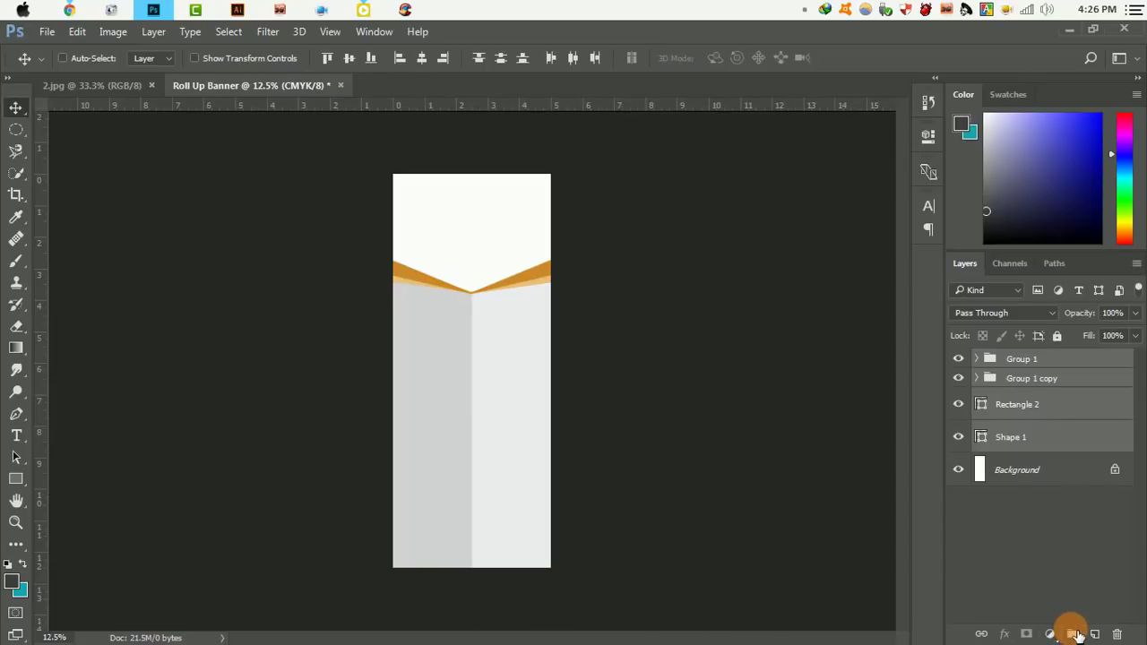
{"action": "left_click", "coordinate": [1076, 633]}
{"action": "left_click", "coordinate": [155, 9]}
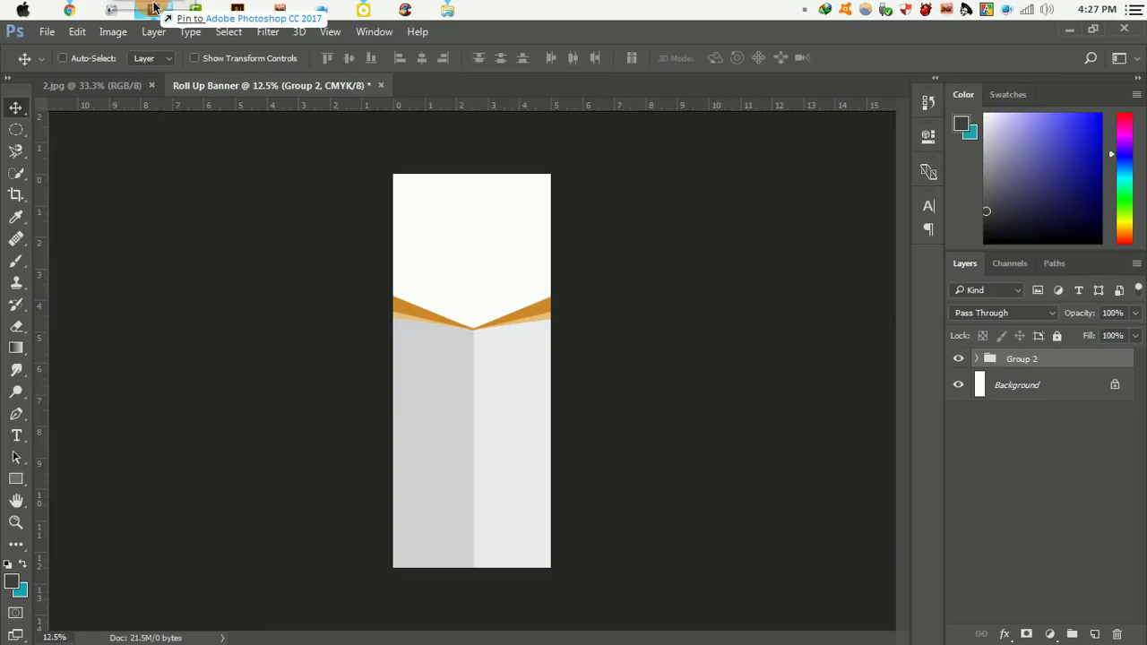
{"action": "left_click_drag", "start_coordinate": [154, 9], "coordinate": [565, 321]}
{"action": "mouse_move", "coordinate": [512, 376]}
{"action": "left_mouse_down"}
{"action": "mouse_move", "coordinate": [522, 244]}
{"action": "mouse_move", "coordinate": [609, 329]}
{"action": "mouse_move", "coordinate": [634, 308]}
{"action": "mouse_move", "coordinate": [625, 314]}
{"action": "left_mouse_up"}
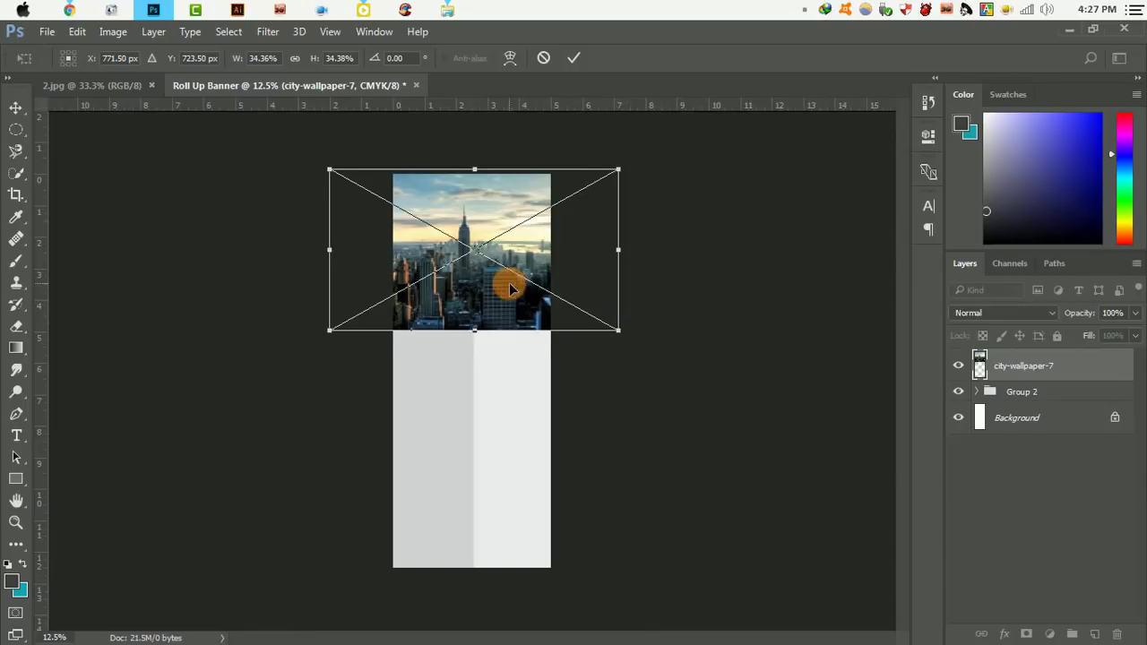
{"action": "left_click_drag", "start_coordinate": [507, 281], "coordinate": [516, 285]}
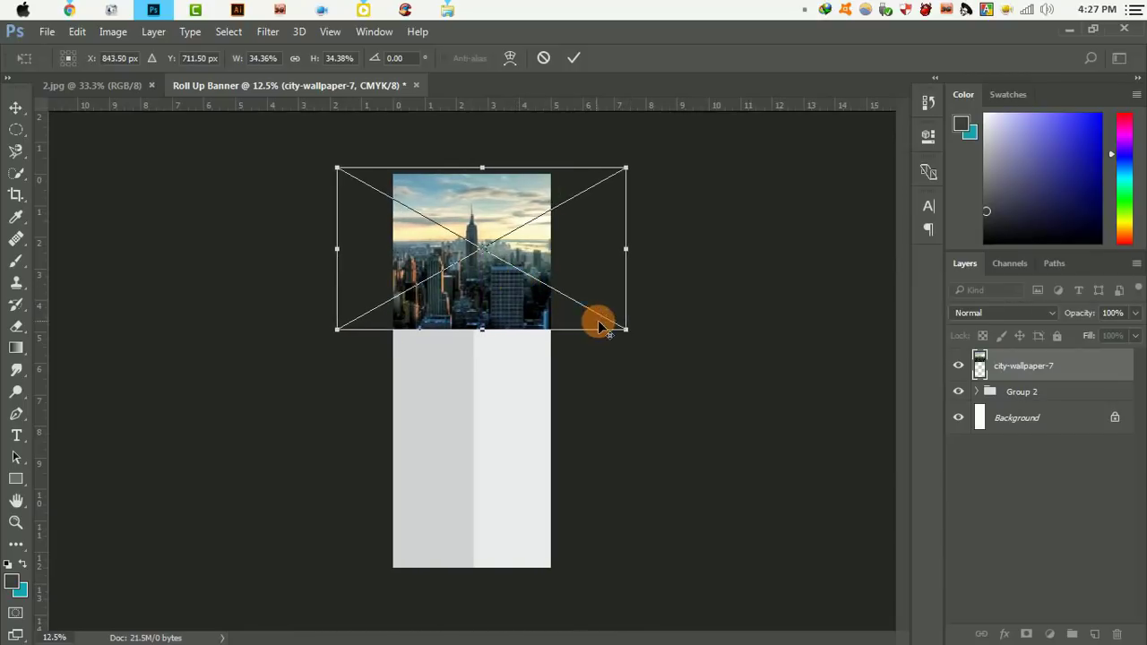
{"action": "left_click_drag", "start_coordinate": [624, 329], "coordinate": [667, 351]}
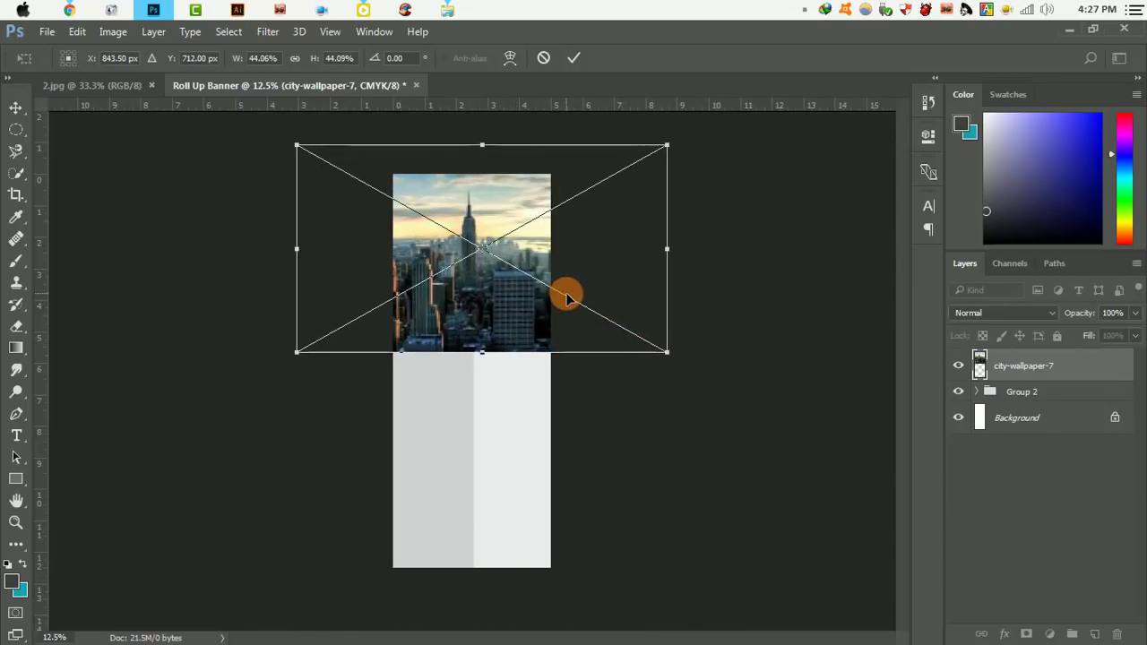
{"action": "left_click", "coordinate": [574, 57]}
{"action": "mouse_move", "coordinate": [1052, 364]}
{"action": "left_mouse_down"}
{"action": "mouse_move", "coordinate": [1062, 403]}
{"action": "mouse_move", "coordinate": [1060, 391]}
{"action": "left_mouse_up"}
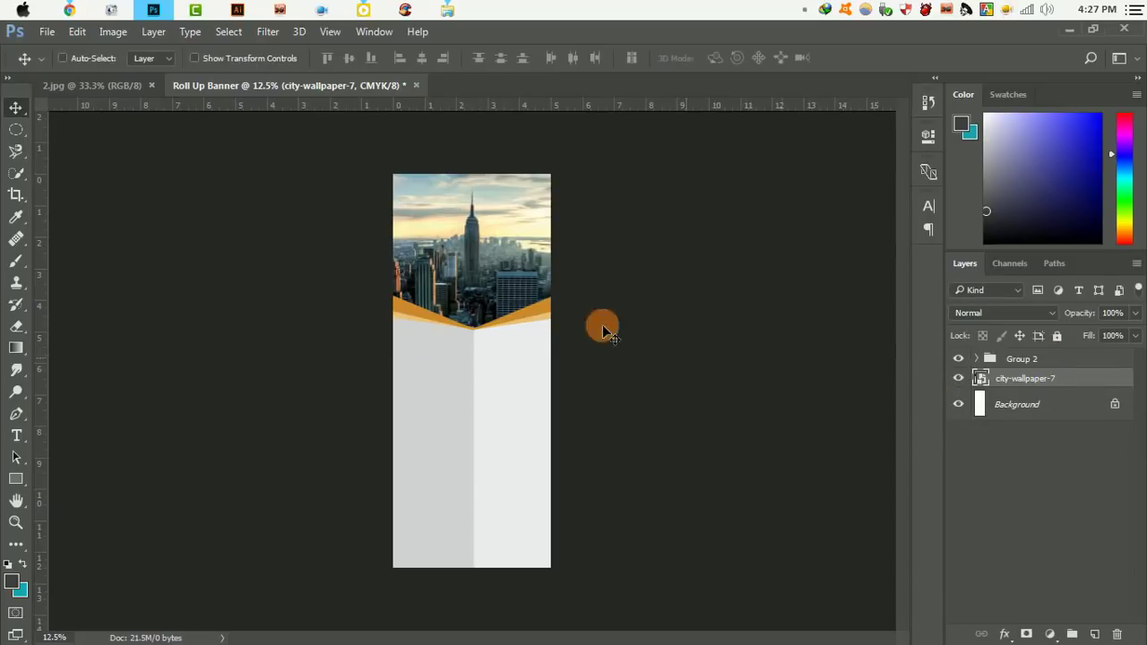
{"action": "left_click", "coordinate": [437, 200], "text": "ctrl"}
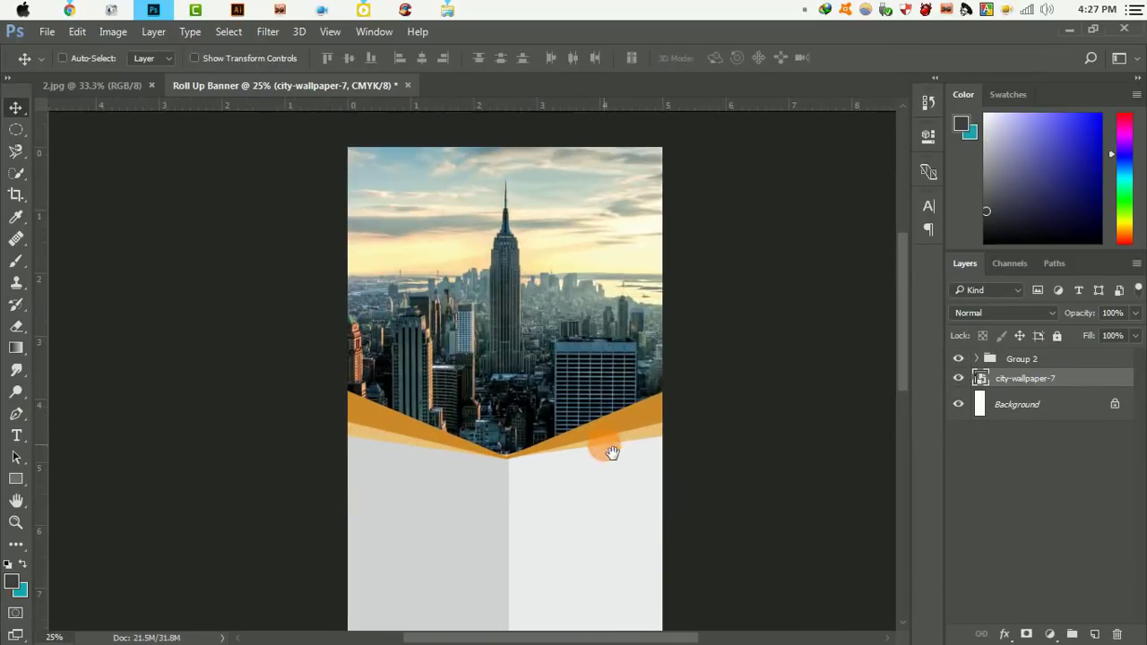
{"action": "left_click", "coordinate": [611, 452], "text": "alt"}
{"action": "left_click", "coordinate": [741, 306], "text": "alt"}
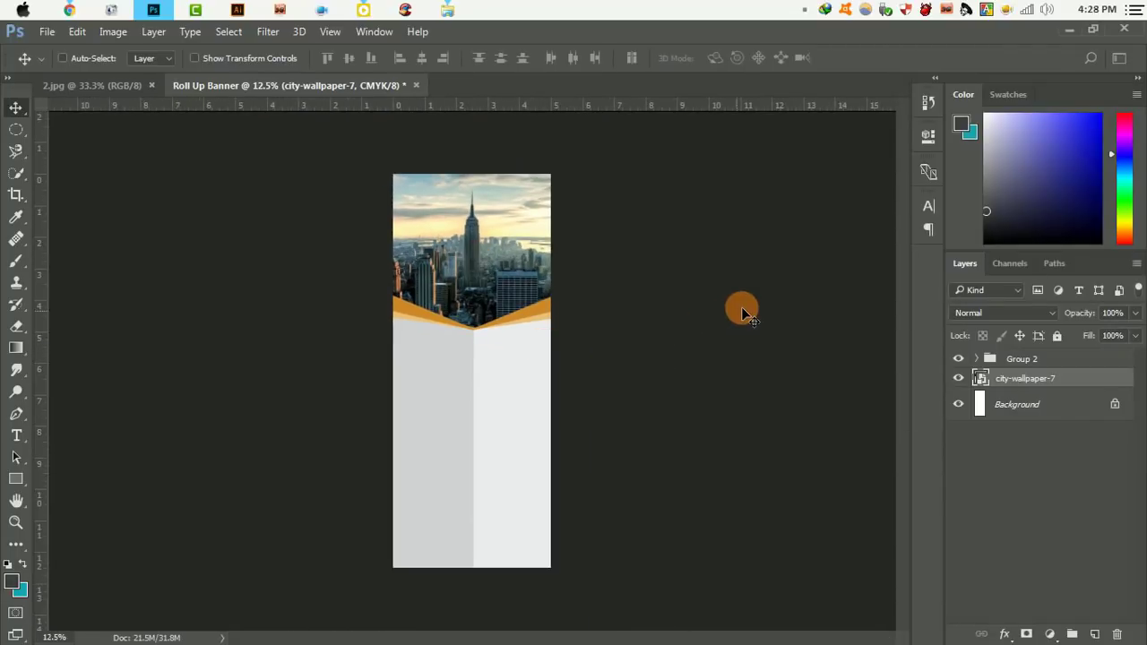
Choose the Rectangle Tool with black as the foreground colour
{"action": "right_click", "coordinate": [15, 480]}
{"action": "left_click", "coordinate": [72, 479]}
{"action": "left_click", "coordinate": [12, 584]}
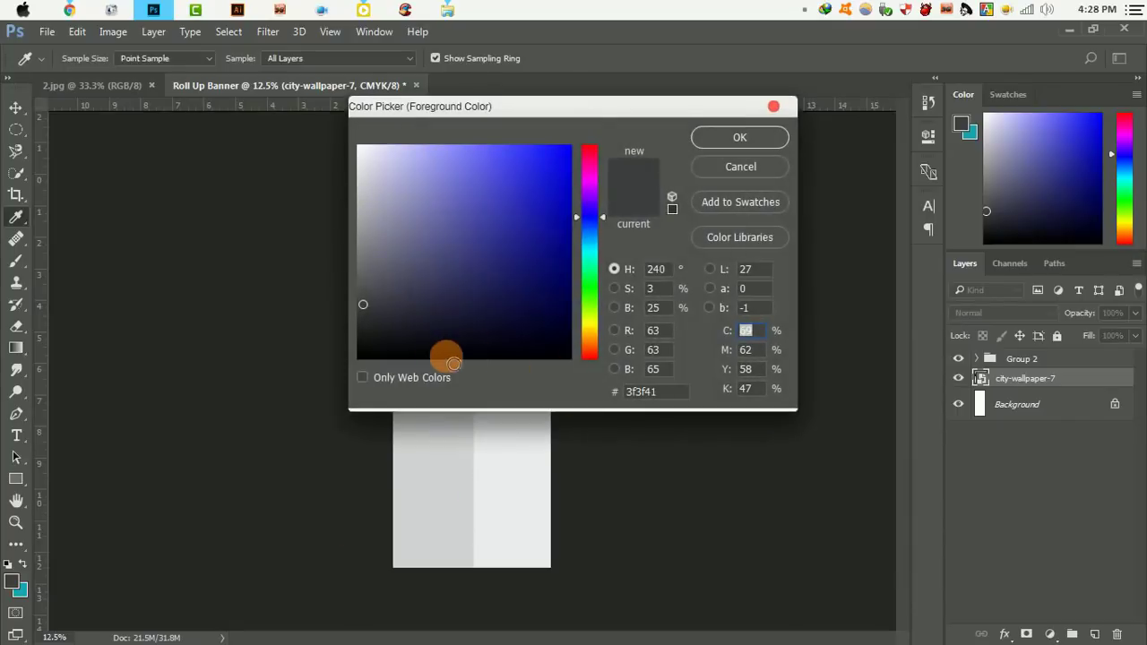
{"action": "left_click", "coordinate": [359, 359]}
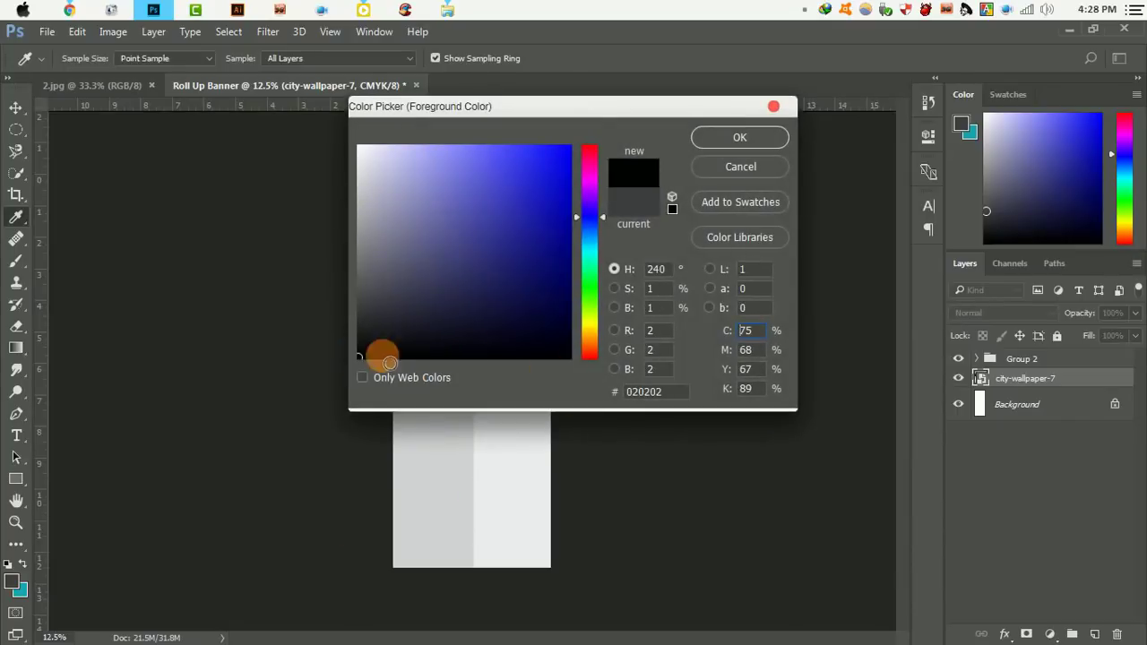
{"action": "left_click", "coordinate": [739, 137]}
Draw a black rectangle over the city photo and lower its opacity to 40%
{"action": "left_click_drag", "start_coordinate": [372, 156], "coordinate": [563, 371]}
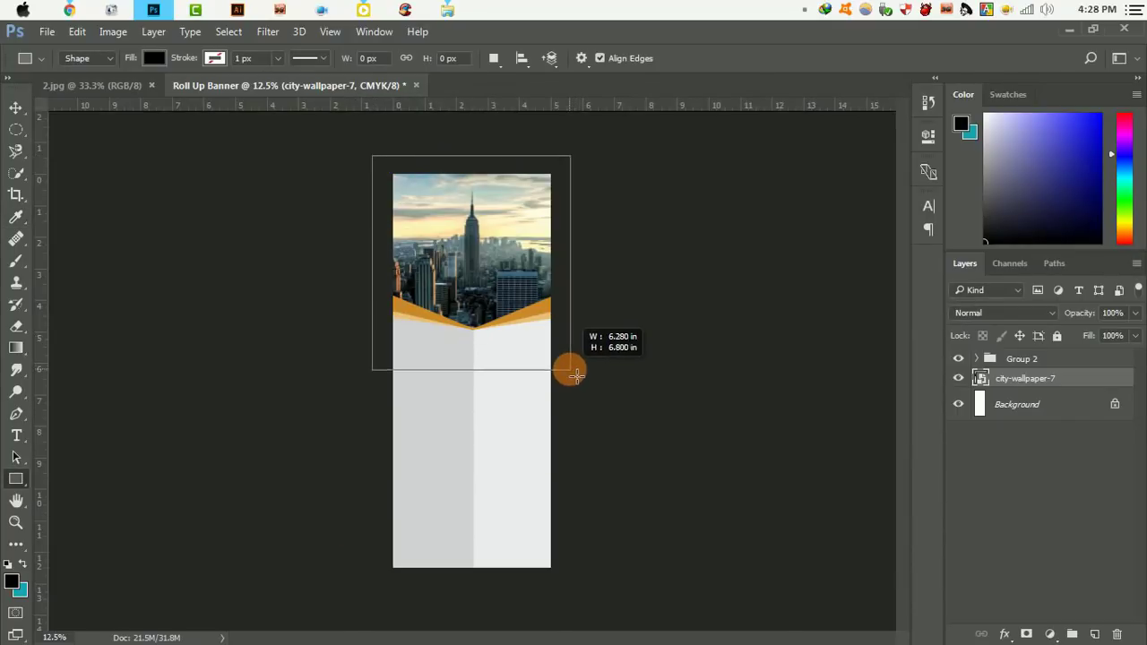
{"action": "left_click", "coordinate": [880, 130]}
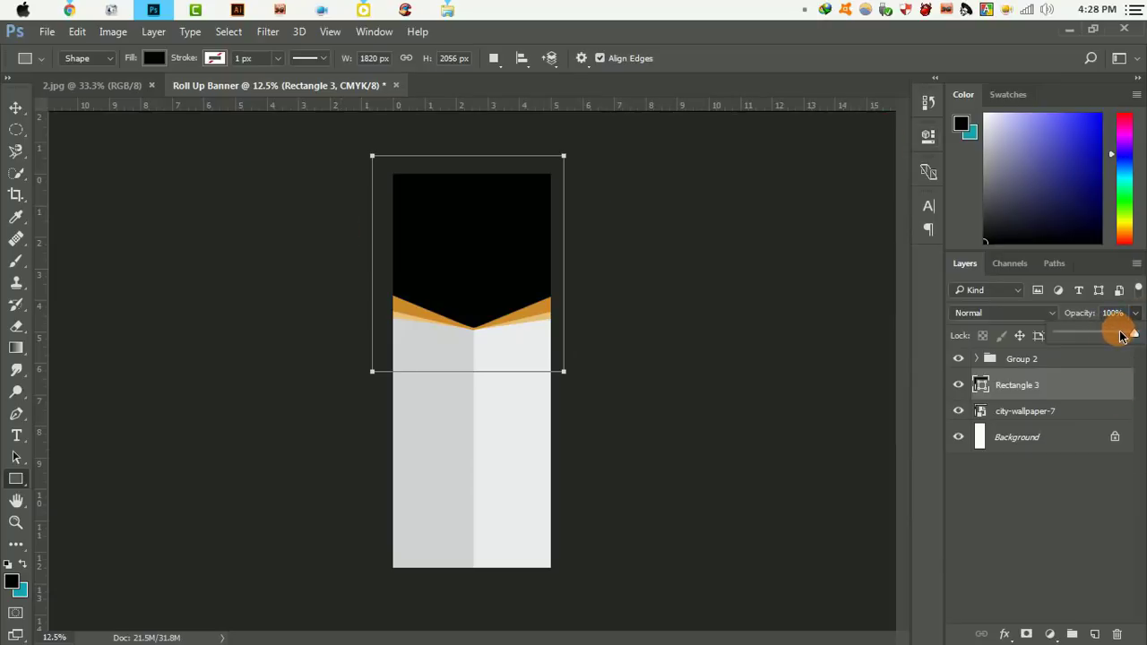
{"action": "mouse_move", "coordinate": [1120, 335]}
{"action": "left_mouse_down"}
{"action": "mouse_move", "coordinate": [1059, 335]}
{"action": "mouse_move", "coordinate": [1099, 338]}
{"action": "left_mouse_up"}
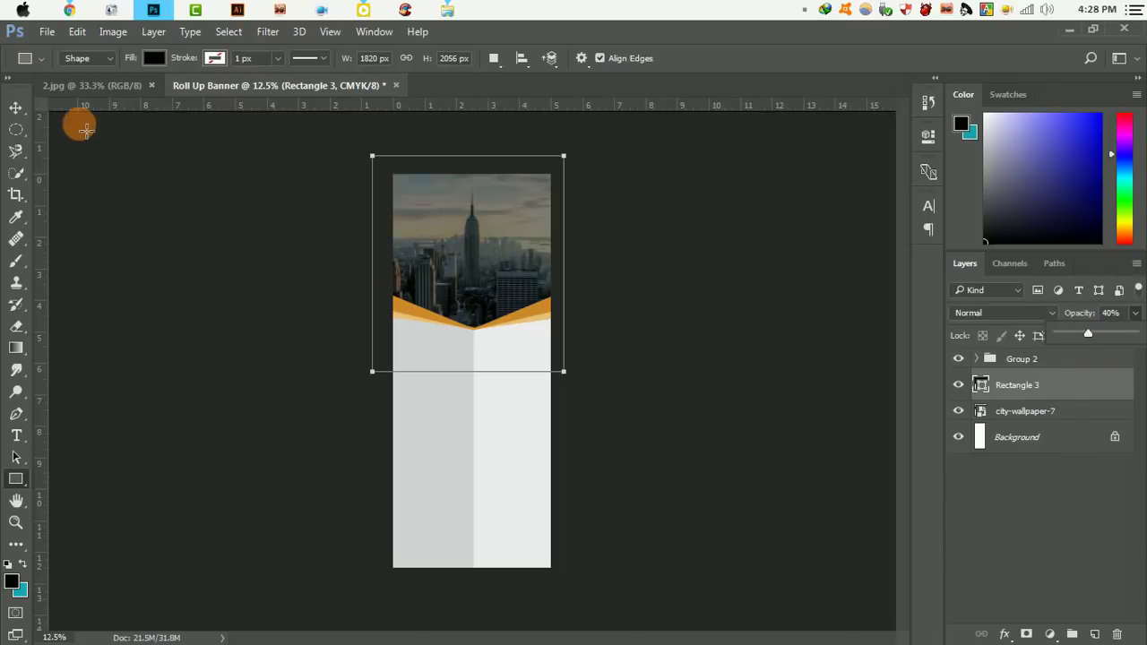
{"action": "left_click", "coordinate": [15, 108]}
{"action": "key", "text": "ctrl+plus"}
{"action": "left_click", "coordinate": [979, 359]}
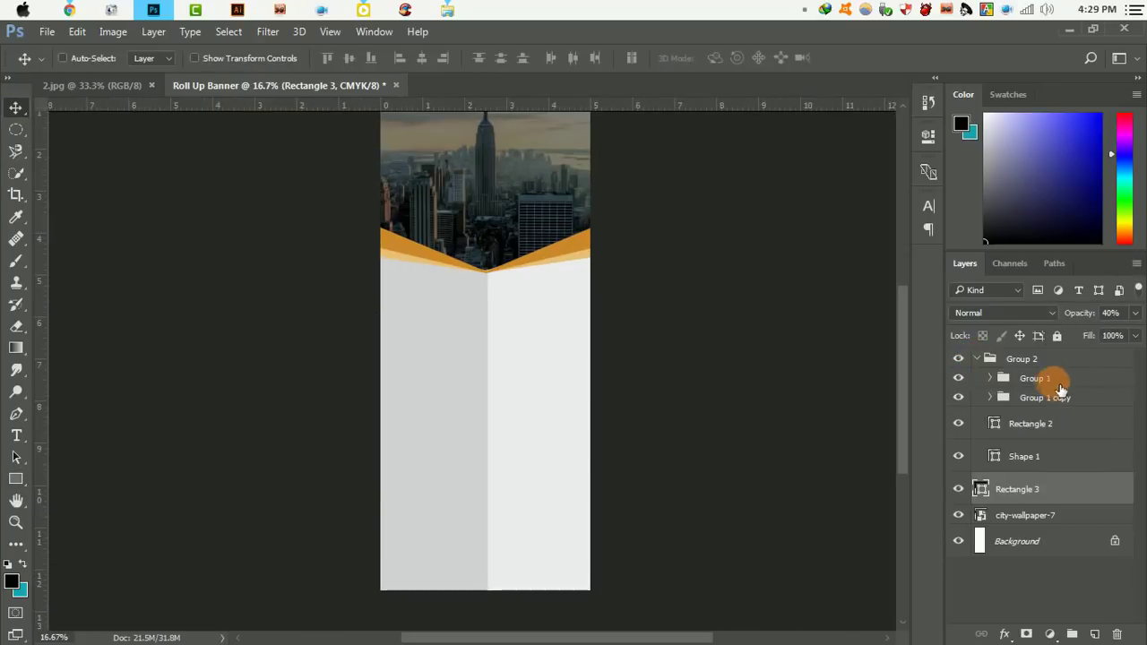
Duplicate the Group 1 chevron group and place the copy above Group 2
{"action": "left_click", "coordinate": [1060, 387]}
{"action": "left_click", "coordinate": [990, 378]}
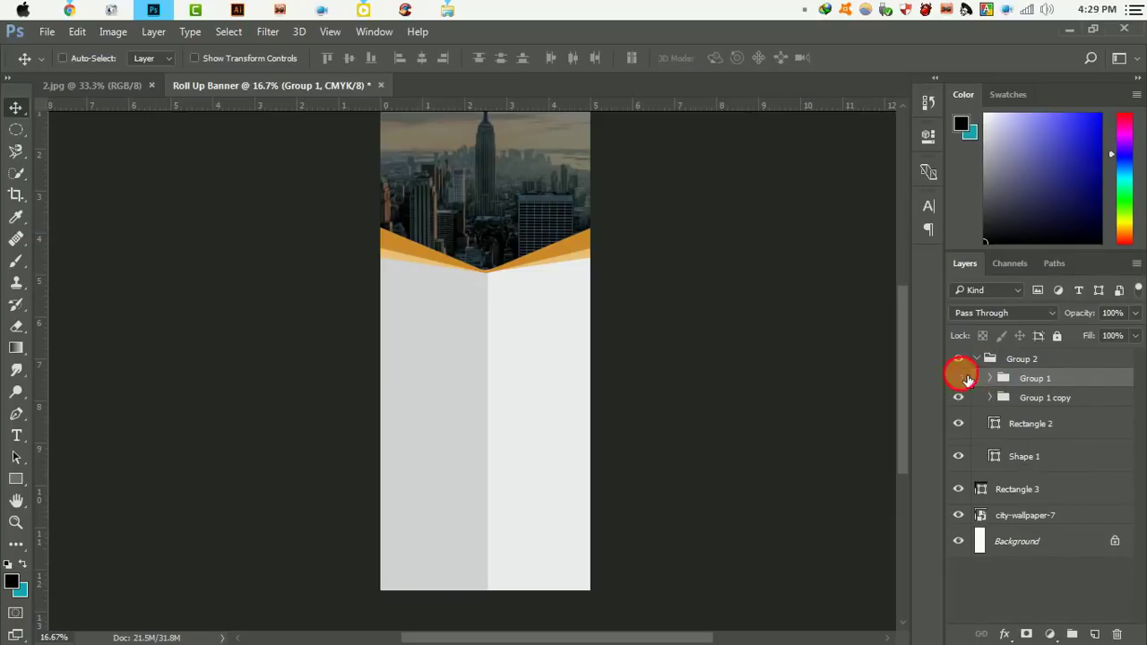
{"action": "left_click", "coordinate": [958, 377]}
{"action": "left_click", "coordinate": [959, 377]}
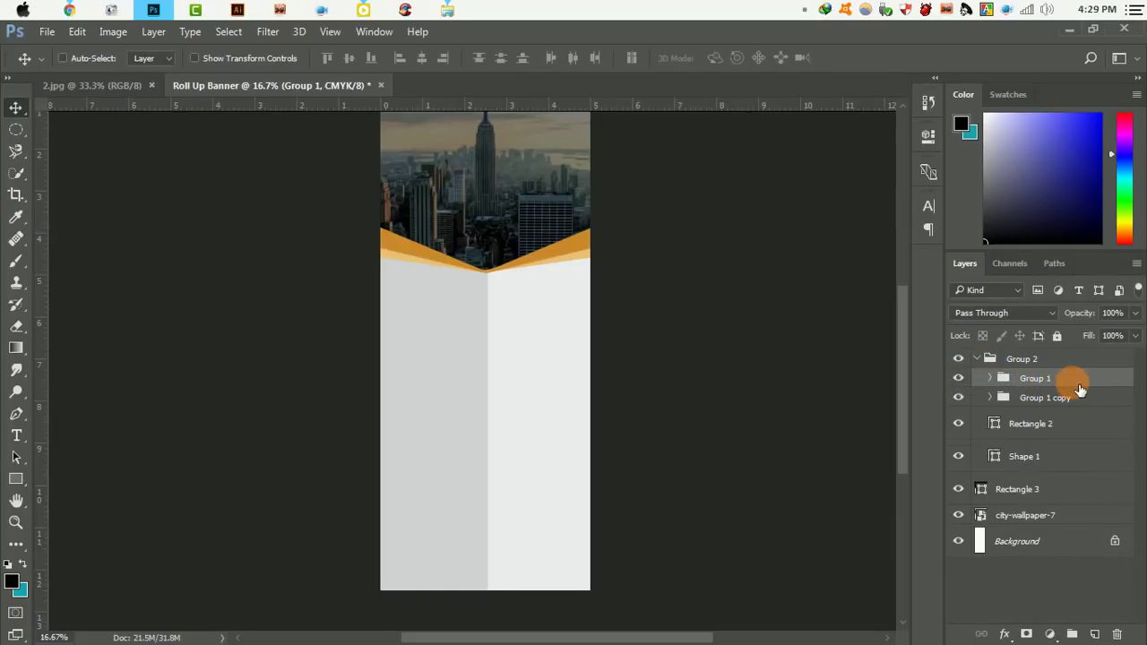
{"action": "left_click_drag", "start_coordinate": [1078, 391], "coordinate": [1094, 633]}
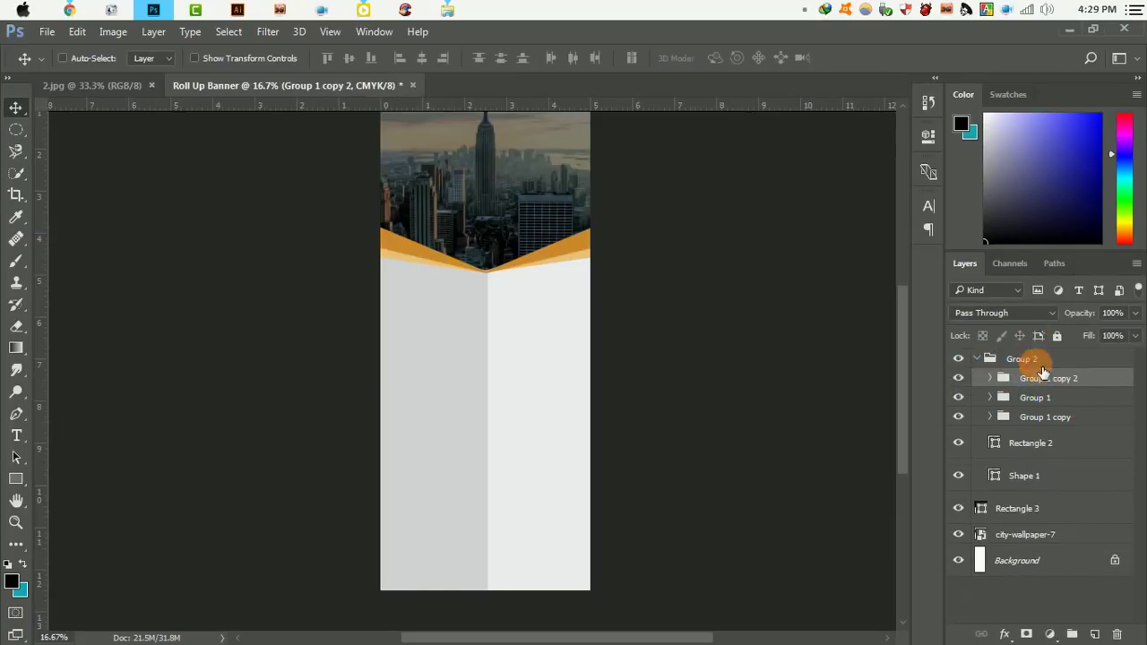
{"action": "left_click_drag", "start_coordinate": [1042, 372], "coordinate": [1036, 361]}
Move the chevron copy, Group 1 copy 2, down into the lower grey section
{"action": "left_click", "coordinate": [985, 379]}
{"action": "left_click", "coordinate": [1029, 360]}
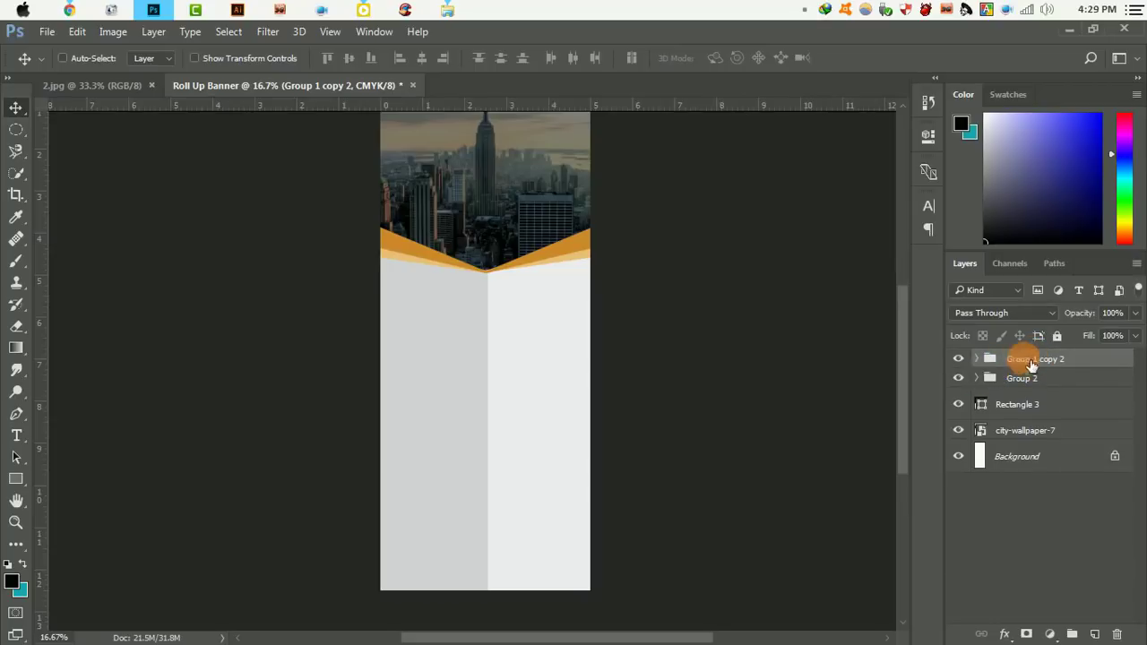
{"action": "left_click_drag", "start_coordinate": [501, 279], "coordinate": [502, 527]}
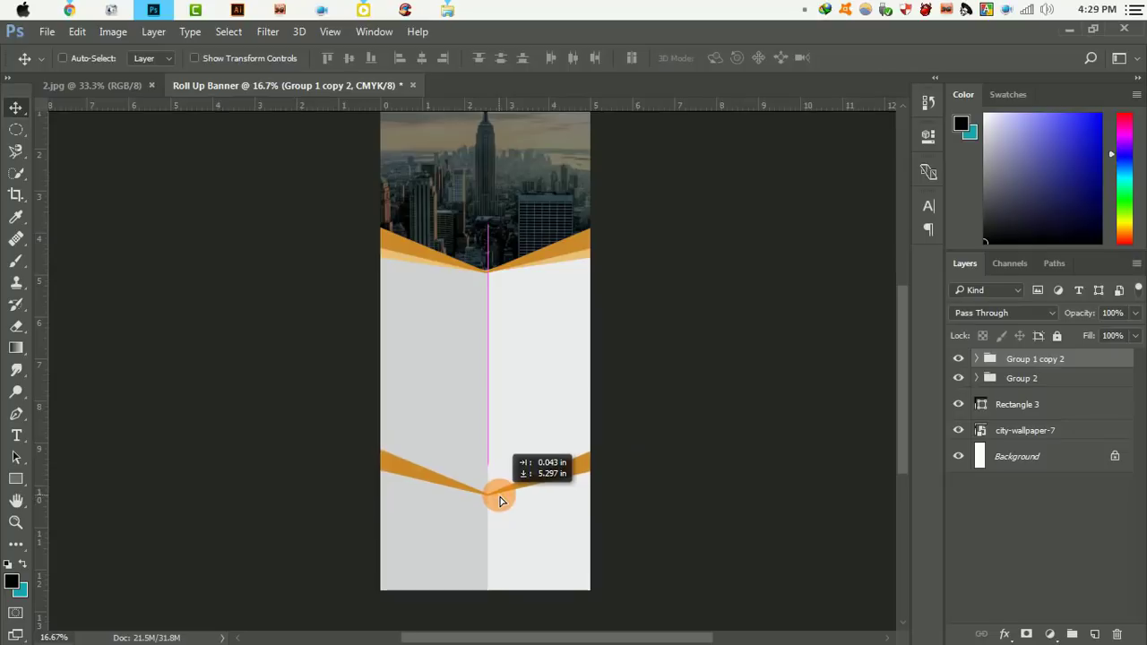
{"action": "left_click_drag", "start_coordinate": [502, 527], "coordinate": [503, 509]}
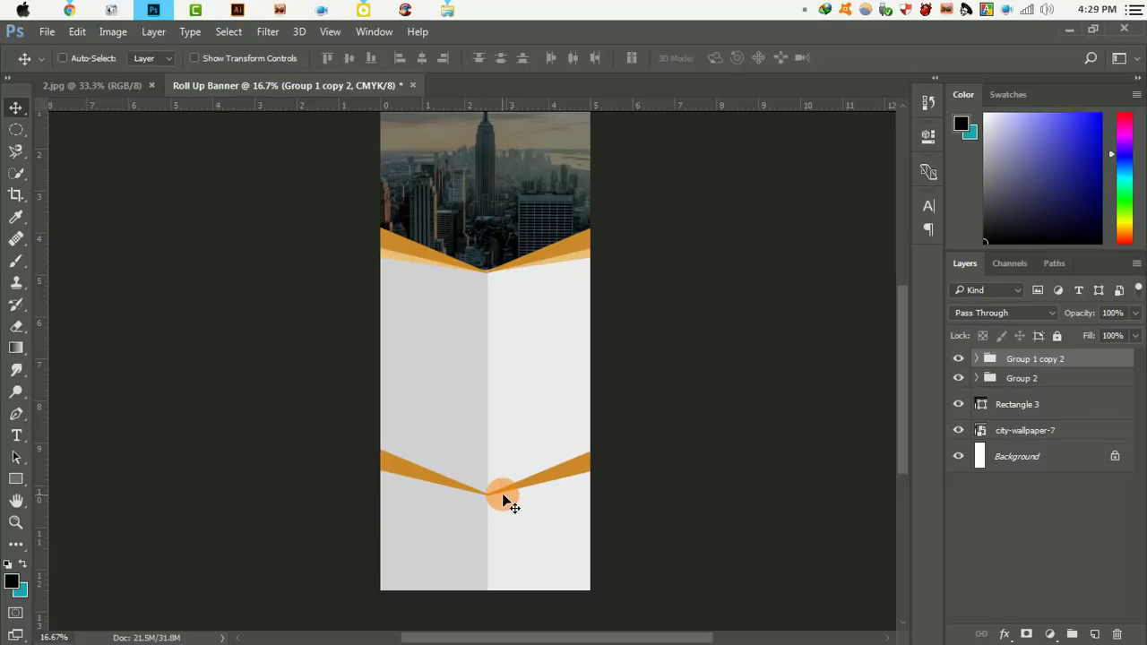
{"action": "key", "text": "shift+Up"}
{"action": "key", "text": "shift+Up"}
{"action": "key", "text": "shift+Up"}
{"action": "key", "text": "shift+Up"}
{"action": "key", "text": "shift+Up"}
{"action": "key", "text": "shift+Up"}
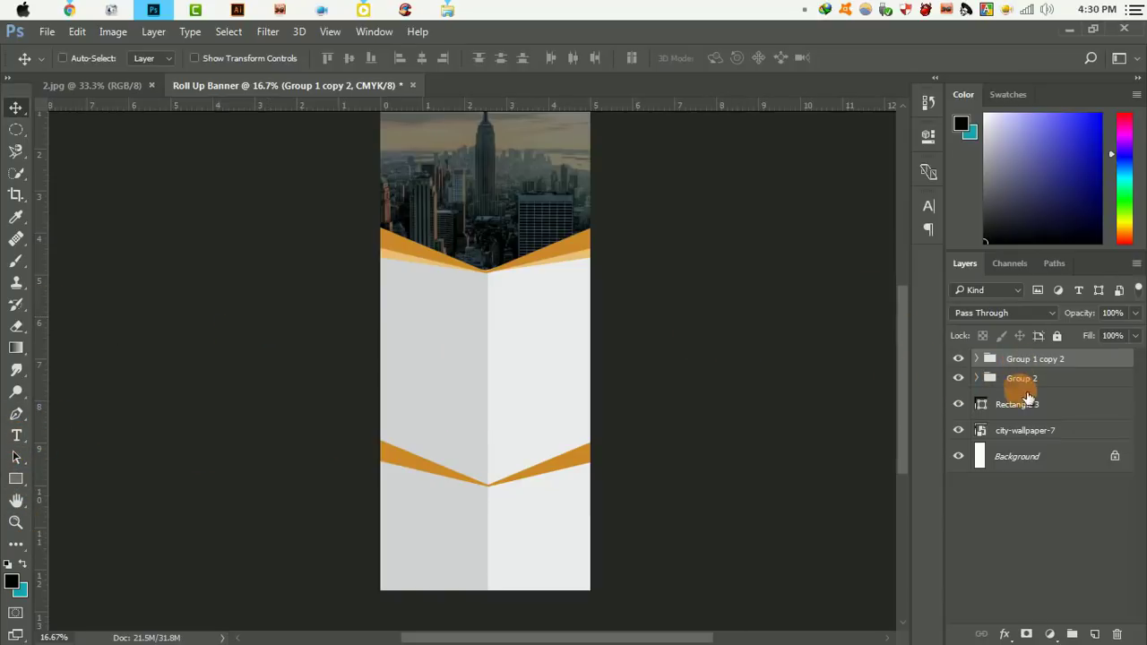
Start a Pen Tool shape at the lower chevron's point
{"action": "left_click", "coordinate": [16, 413]}
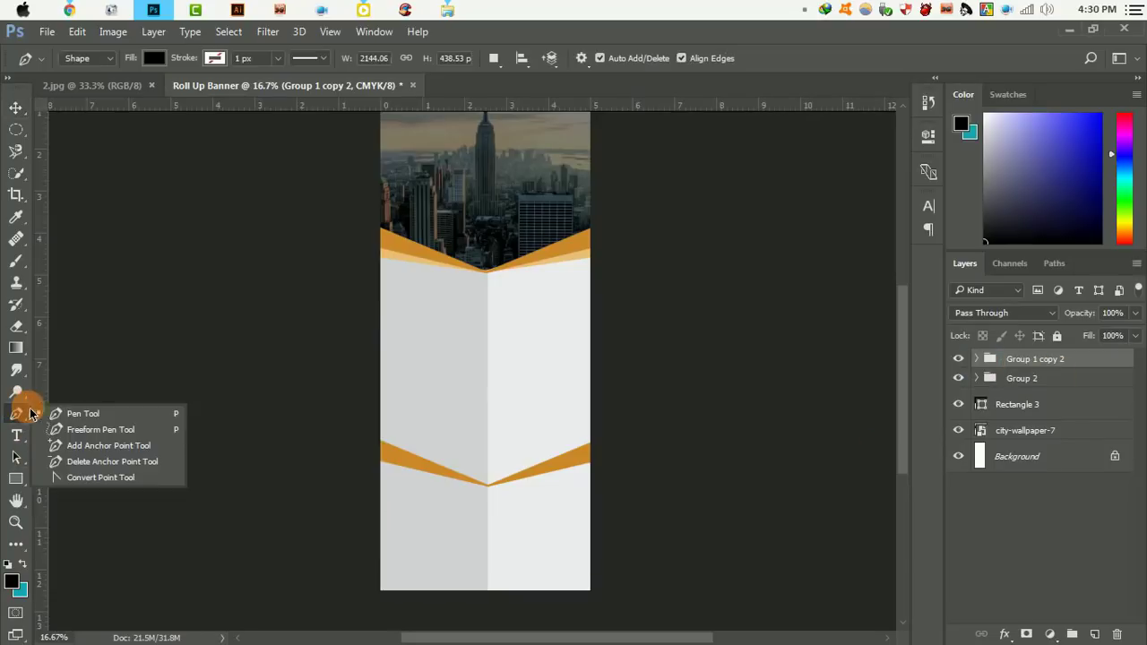
{"action": "left_click", "coordinate": [71, 407]}
{"action": "left_click", "coordinate": [373, 455]}
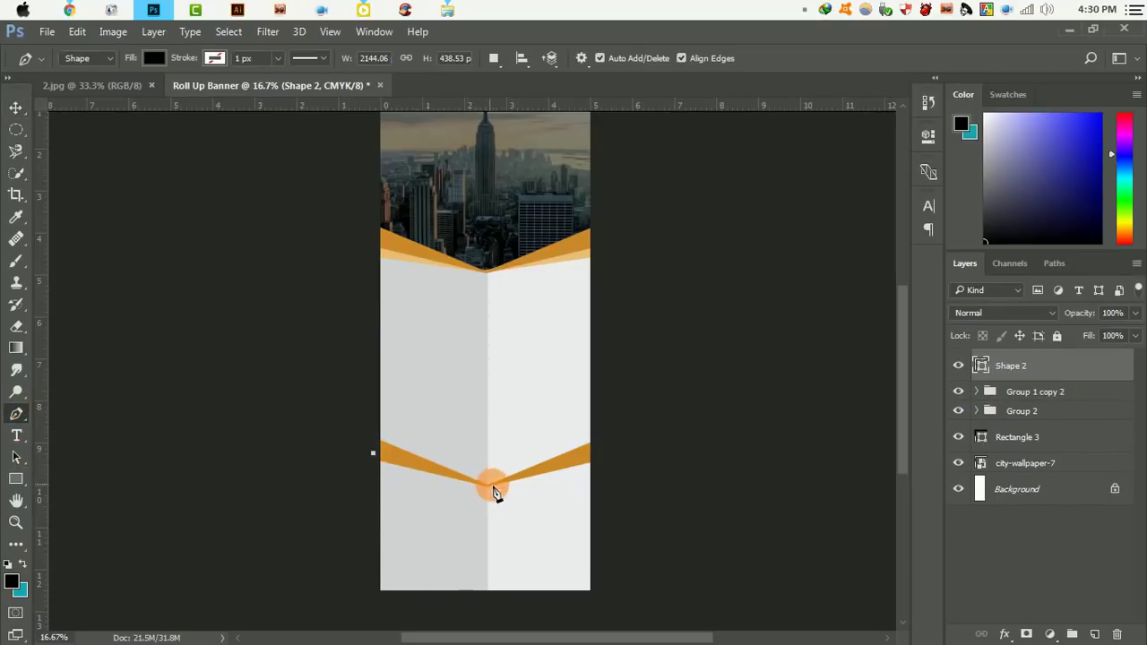
{"action": "scroll", "coordinate": [497, 488], "scroll_direction": "up", "scroll_amount": 1}
{"action": "scroll", "coordinate": [501, 479], "scroll_direction": "up", "scroll_amount": 3}
{"action": "scroll", "coordinate": [502, 479], "scroll_direction": "up", "scroll_amount": 2}
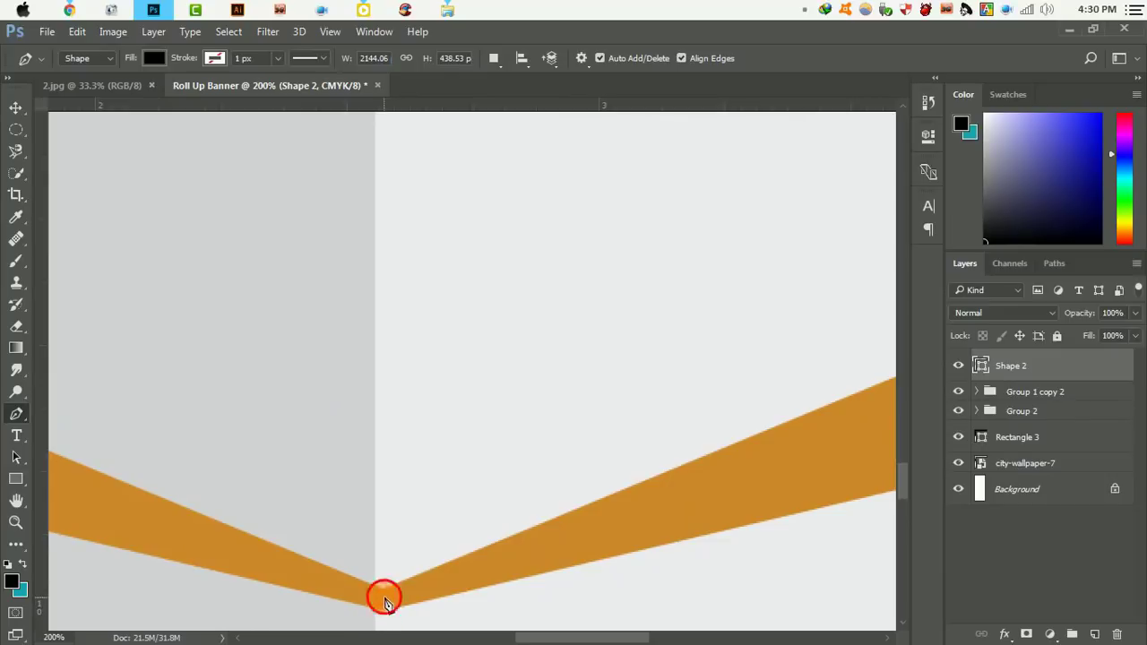
{"action": "mouse_move", "coordinate": [690, 515]}
{"action": "left_mouse_down"}
{"action": "mouse_move", "coordinate": [724, 404]}
{"action": "mouse_move", "coordinate": [409, 532]}
{"action": "mouse_move", "coordinate": [335, 540]}
{"action": "left_mouse_up"}
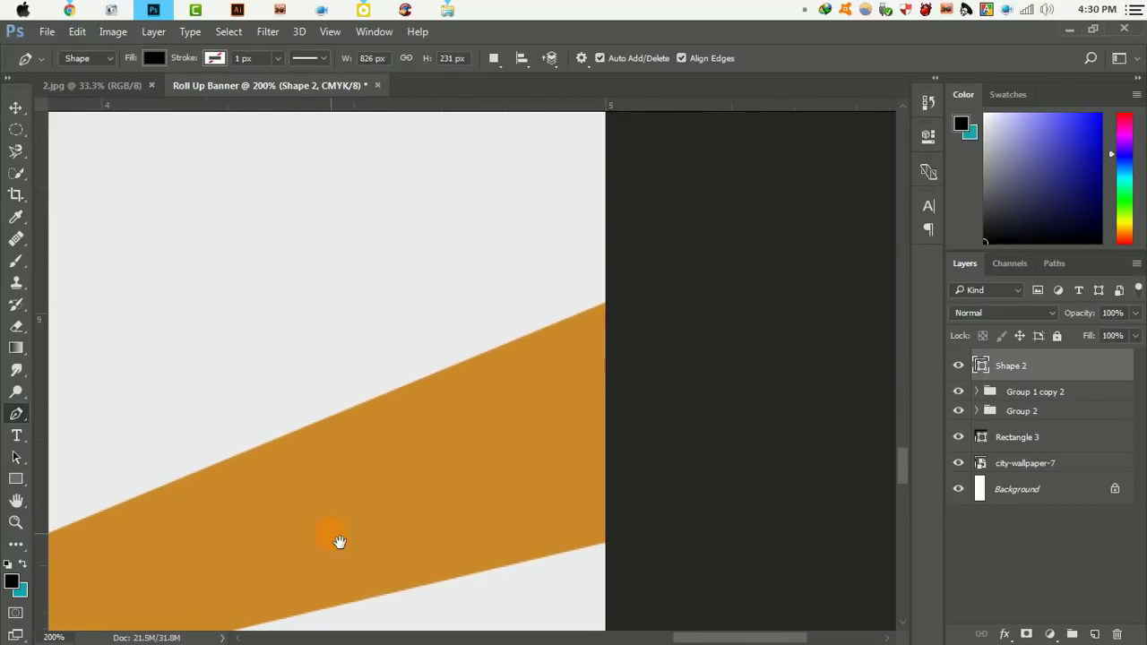
Close Shape 2 through the chevron's right edge and the banner's bottom corners, then move it beneath the chevron
{"action": "left_click", "coordinate": [691, 345]}
{"action": "scroll", "coordinate": [522, 368], "scroll_direction": "down", "scroll_amount": 2}
{"action": "scroll", "coordinate": [482, 323], "scroll_direction": "down", "scroll_amount": 4}
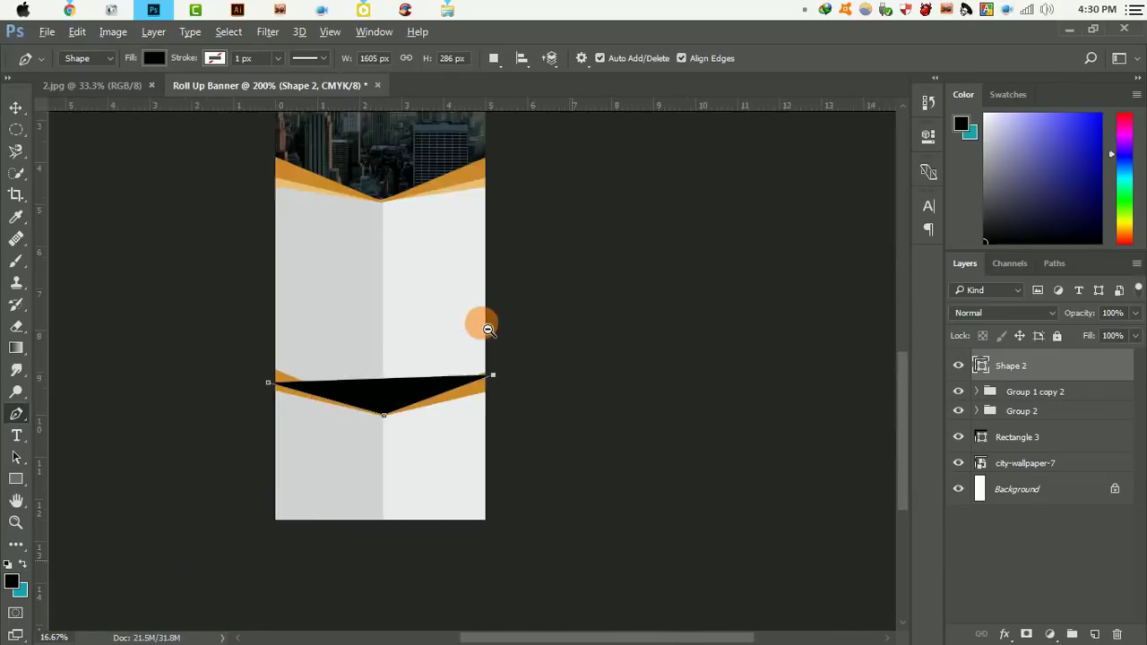
{"action": "scroll", "coordinate": [478, 323], "scroll_direction": "down", "scroll_amount": 1}
{"action": "left_click", "coordinate": [562, 581]}
{"action": "left_click", "coordinate": [370, 594]}
{"action": "left_click", "coordinate": [387, 464]}
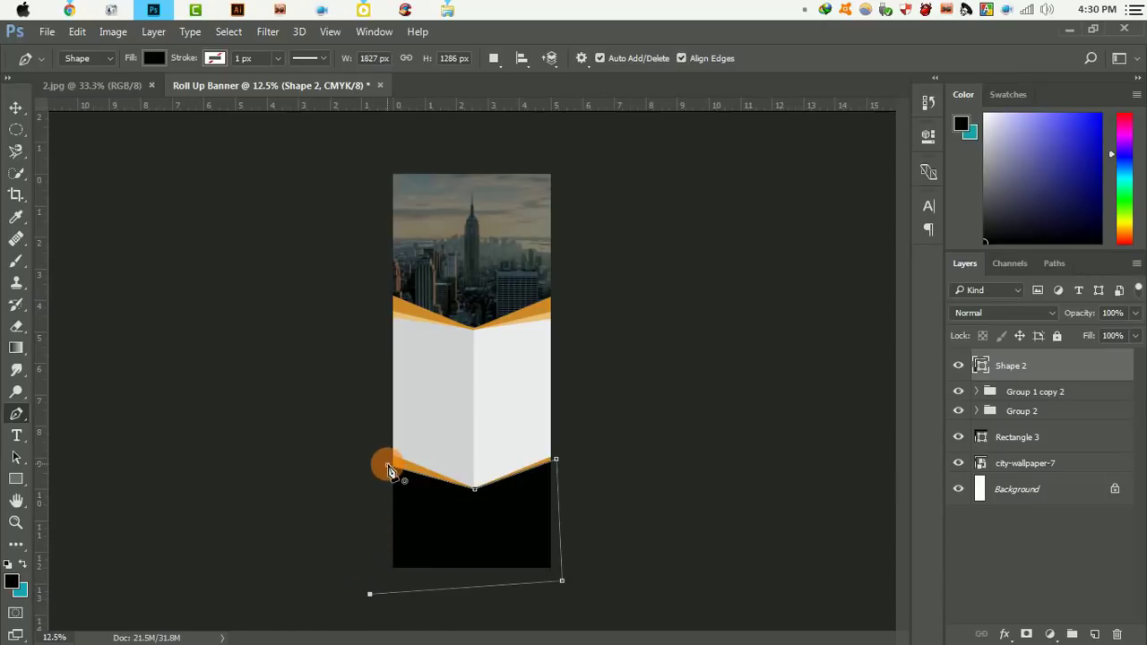
{"action": "left_click", "coordinate": [16, 108]}
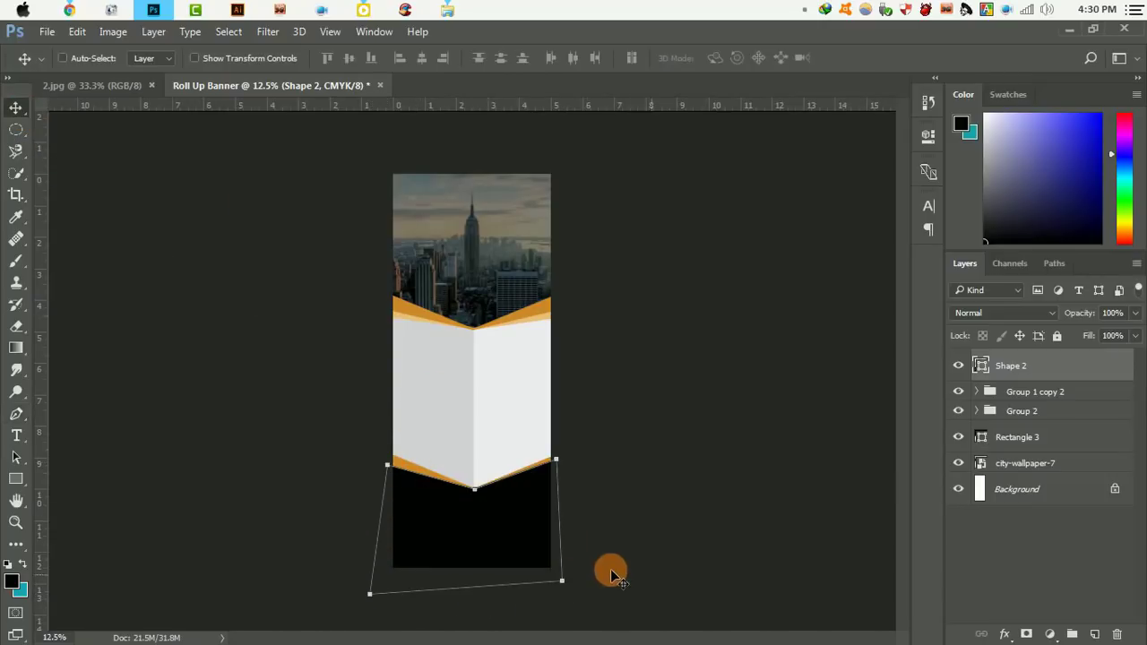
{"action": "left_click_drag", "start_coordinate": [1039, 366], "coordinate": [1044, 414]}
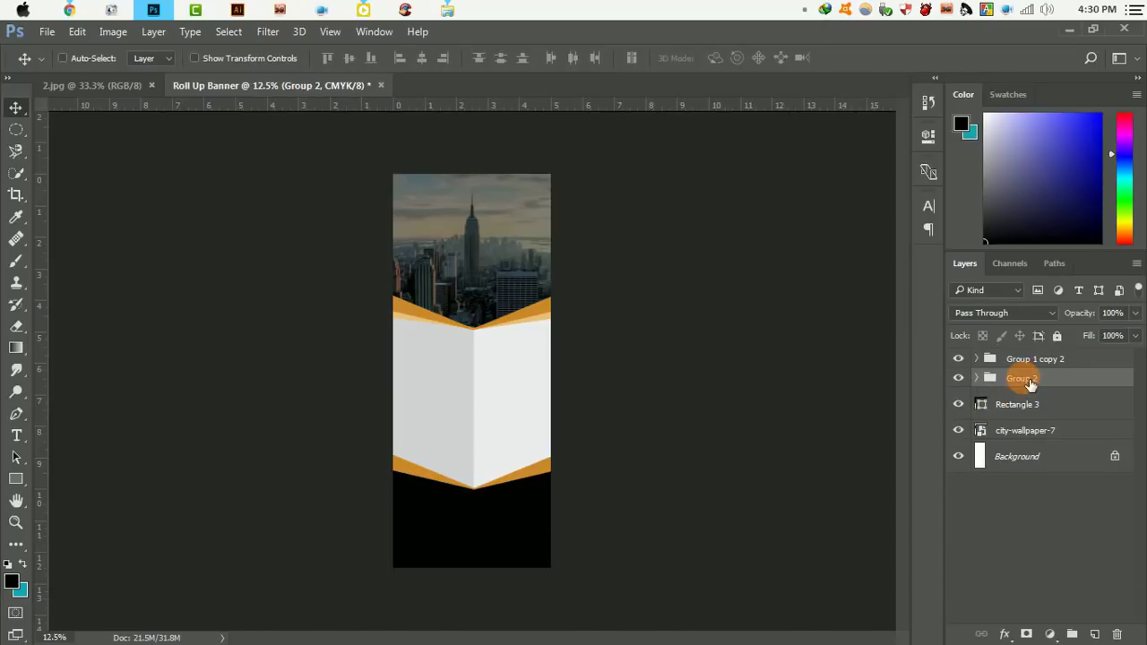
Restack Shape 2 directly below Group 1 copy 2 in the Layers panel
{"action": "key", "text": "ctrl+z"}
{"action": "left_click", "coordinate": [1024, 374]}
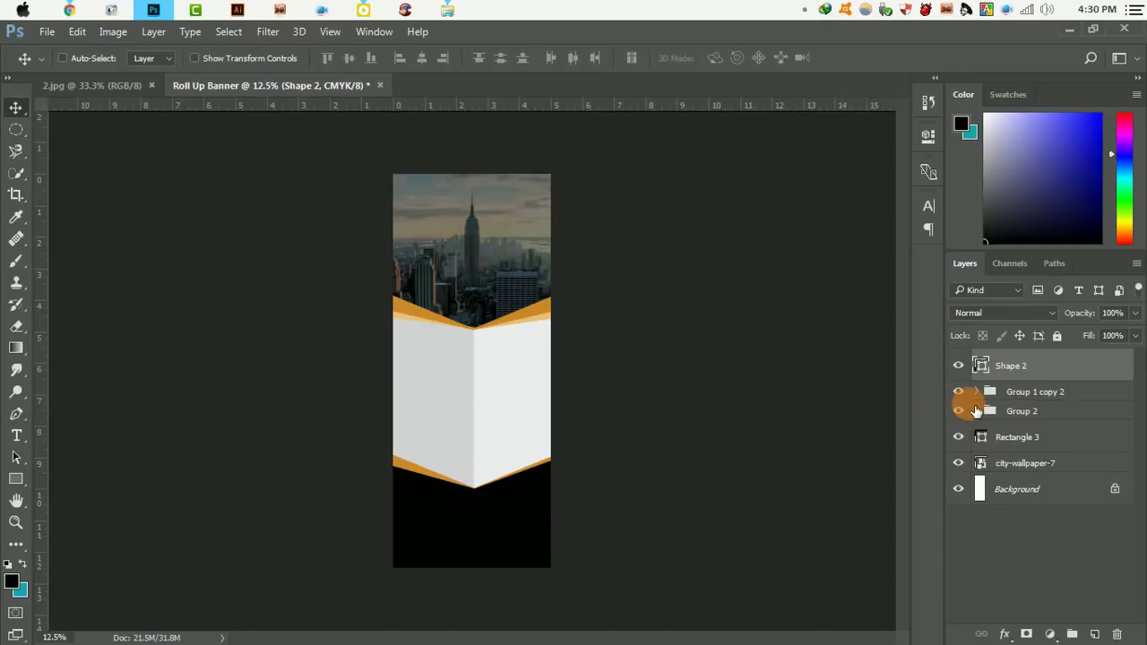
{"action": "left_click", "coordinate": [992, 396]}
{"action": "left_click", "coordinate": [1015, 395]}
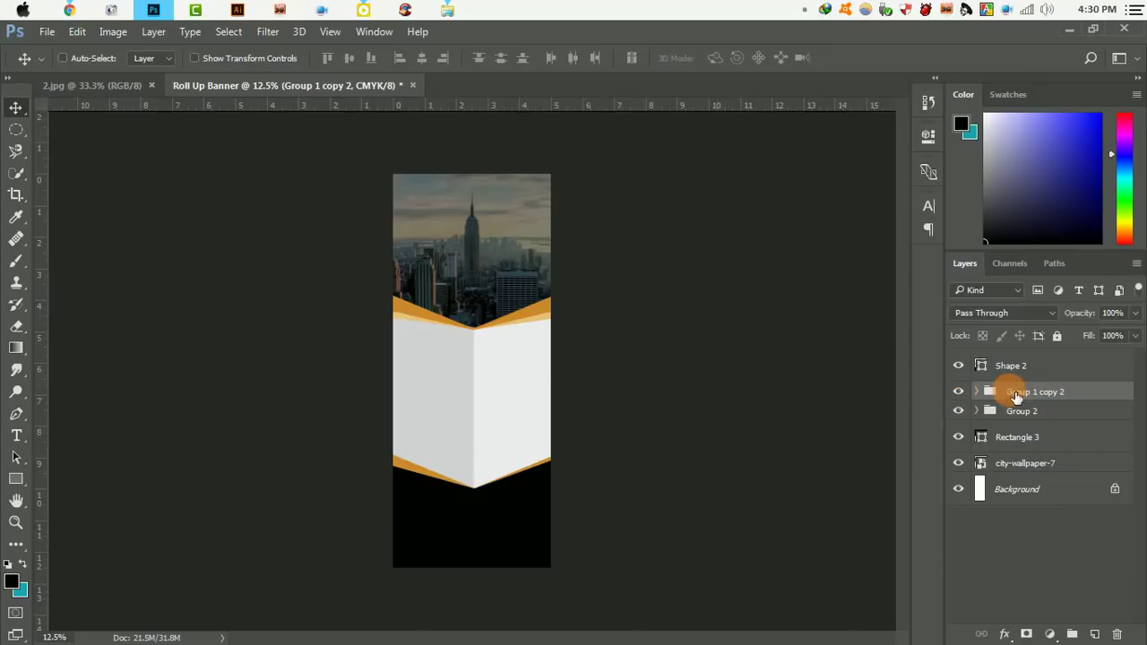
{"action": "mouse_move", "coordinate": [1057, 368]}
{"action": "left_mouse_down"}
{"action": "mouse_move", "coordinate": [1062, 412]}
{"action": "mouse_move", "coordinate": [1052, 397]}
{"action": "left_mouse_up"}
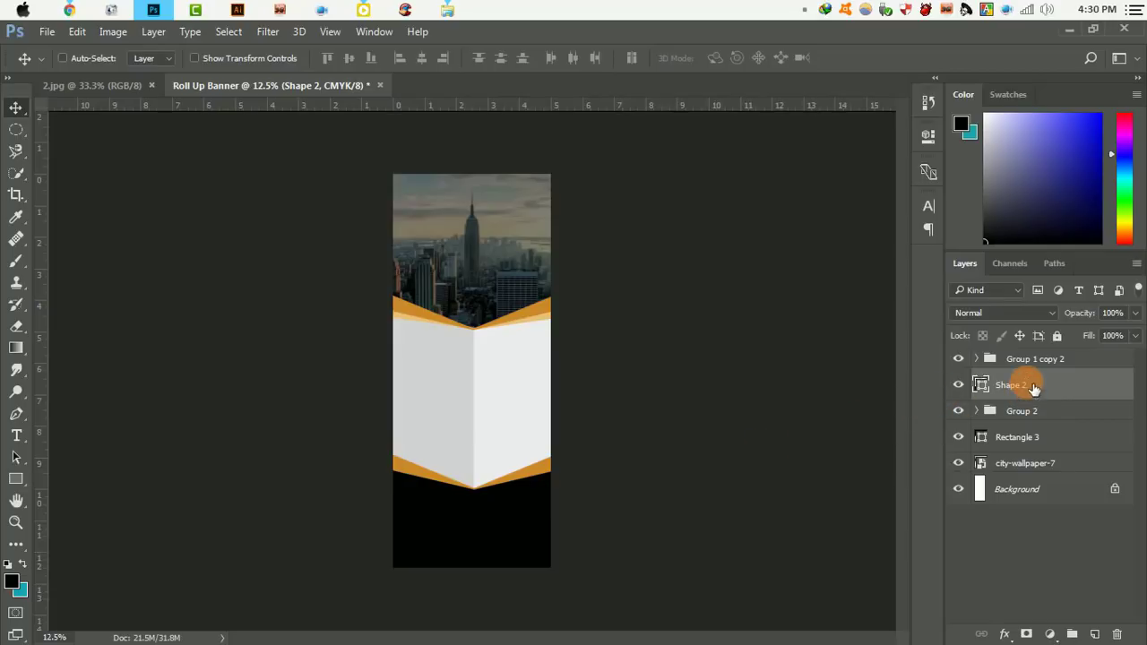
Convert Group 1 copy 2 to a smart object and check its contents
{"action": "left_click", "coordinate": [1070, 362]}
{"action": "right_click", "coordinate": [1073, 358]}
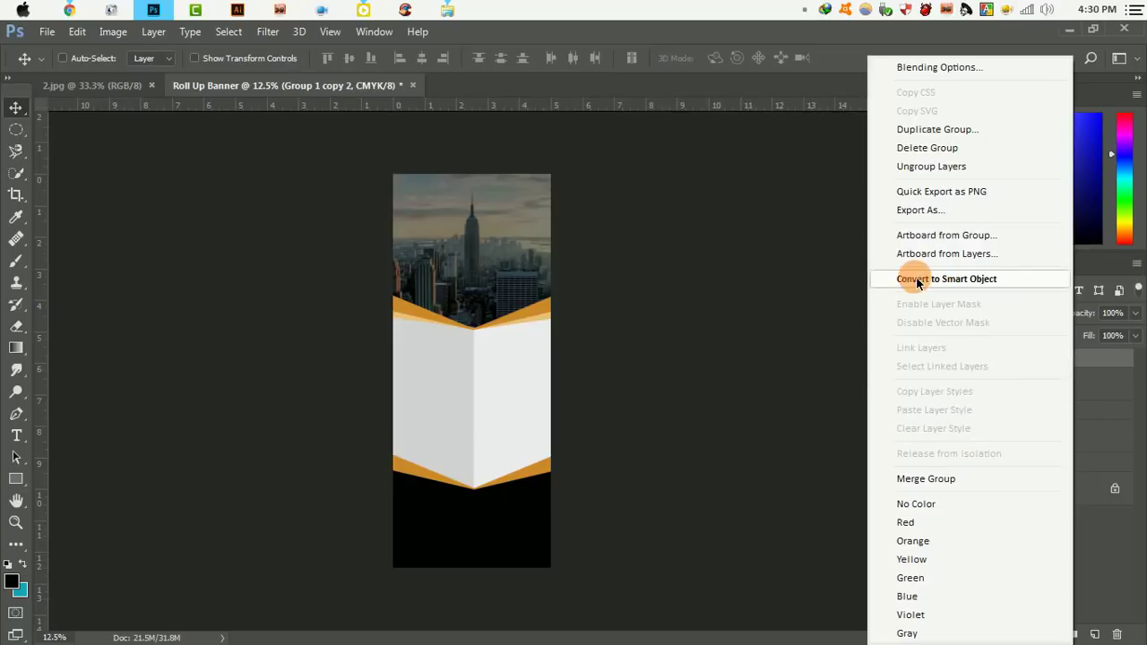
{"action": "left_click", "coordinate": [971, 279]}
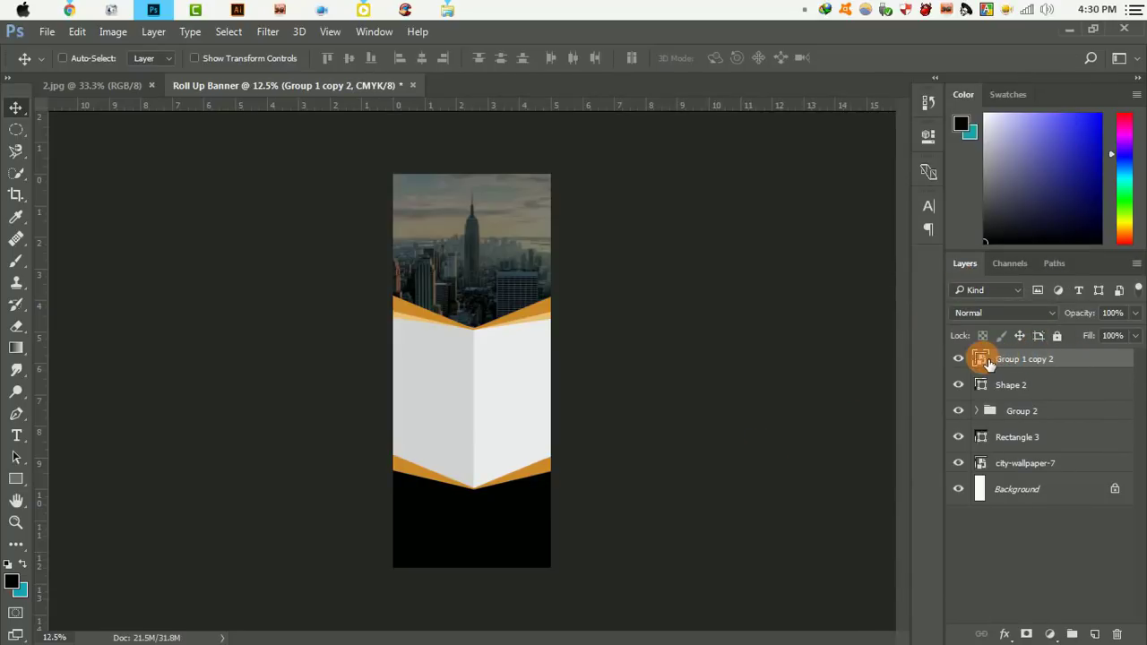
{"action": "double_click", "coordinate": [986, 361]}
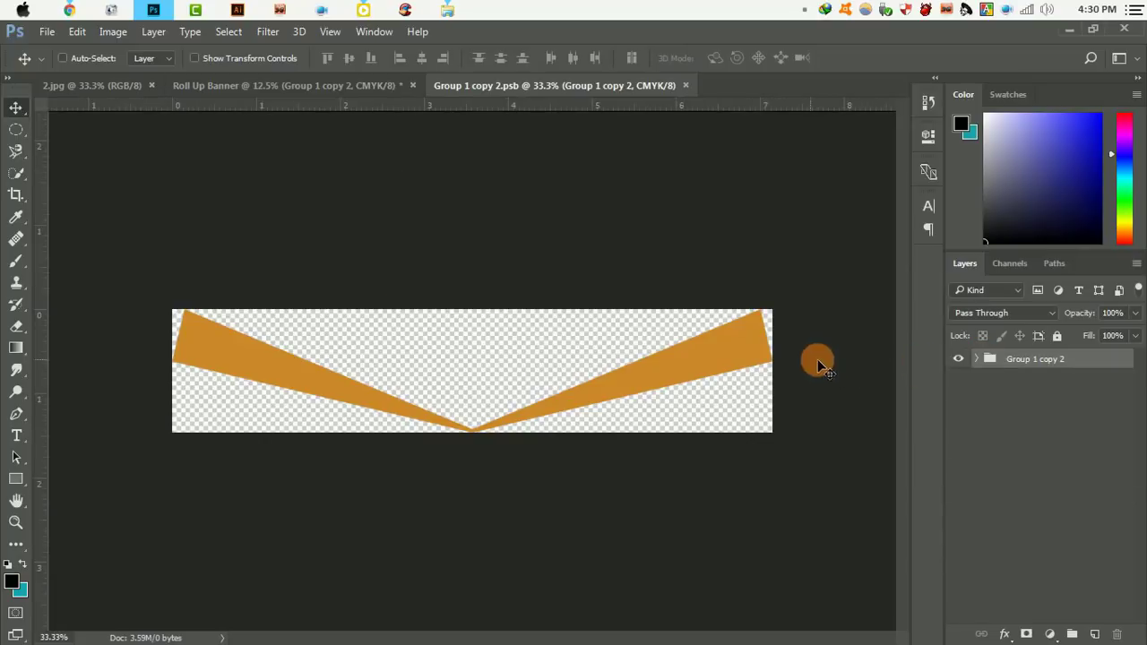
{"action": "left_click", "coordinate": [682, 85]}
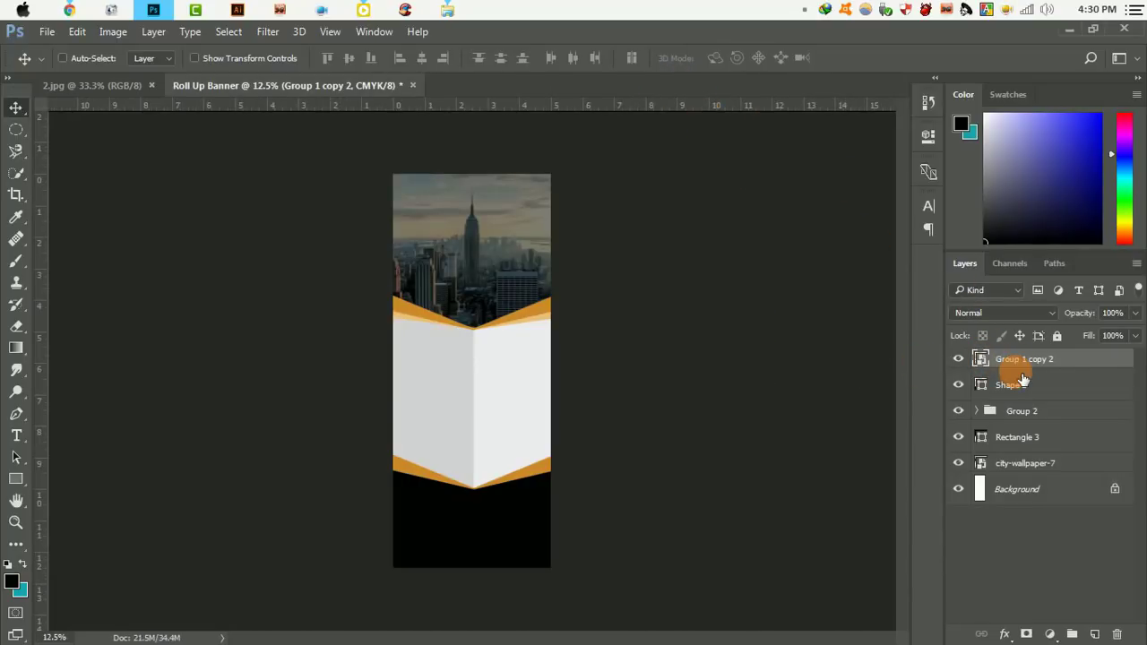
Merge Shape 2 and Group 1 copy 2 into one layer
{"action": "left_click", "coordinate": [1013, 392]}
{"action": "left_click", "coordinate": [958, 385]}
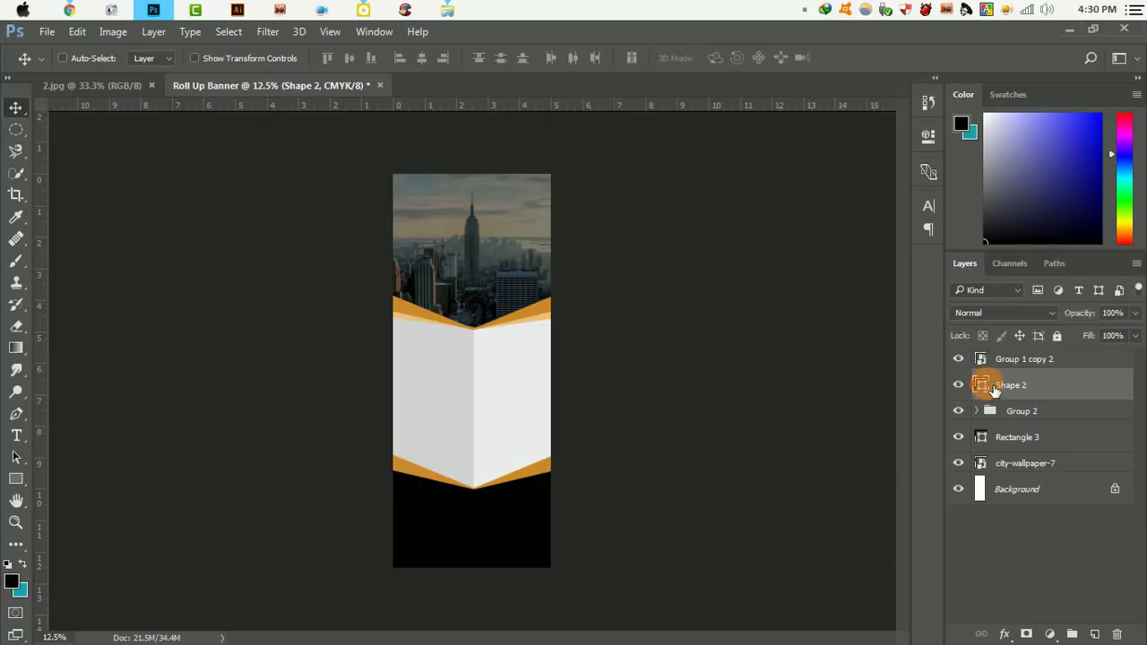
{"action": "left_click", "coordinate": [1043, 361], "text": "shift"}
{"action": "right_click", "coordinate": [1050, 362]}
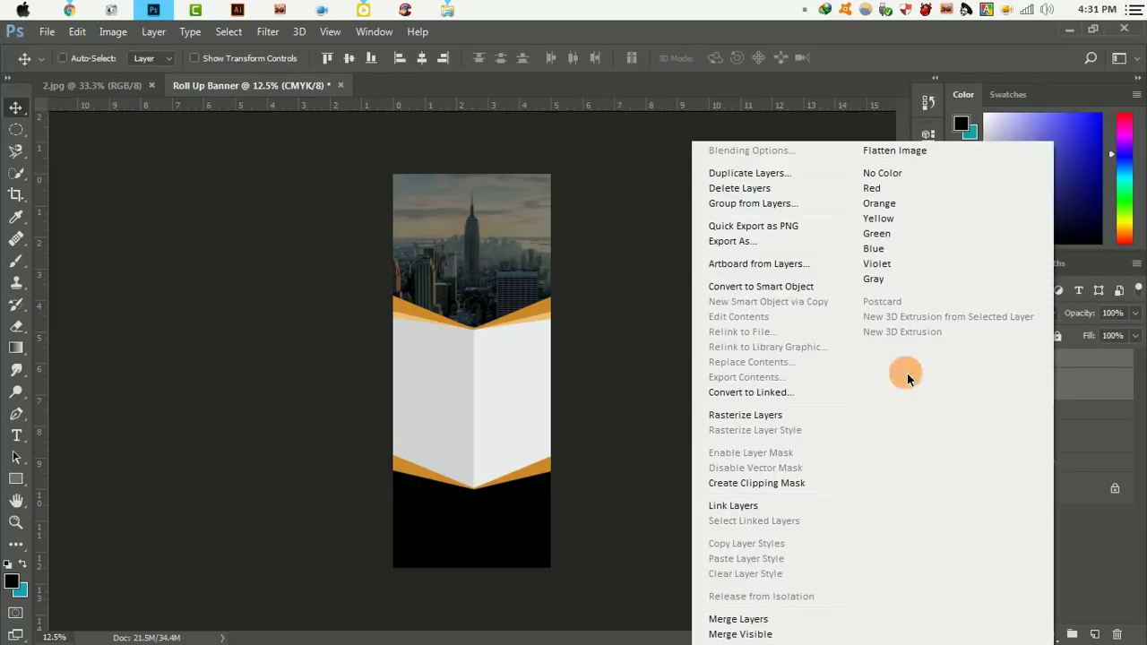
{"action": "left_click", "coordinate": [773, 624]}
{"action": "mouse_move", "coordinate": [529, 544]}
{"action": "left_mouse_down"}
{"action": "mouse_move", "coordinate": [533, 498]}
{"action": "mouse_move", "coordinate": [515, 504]}
{"action": "left_mouse_up"}
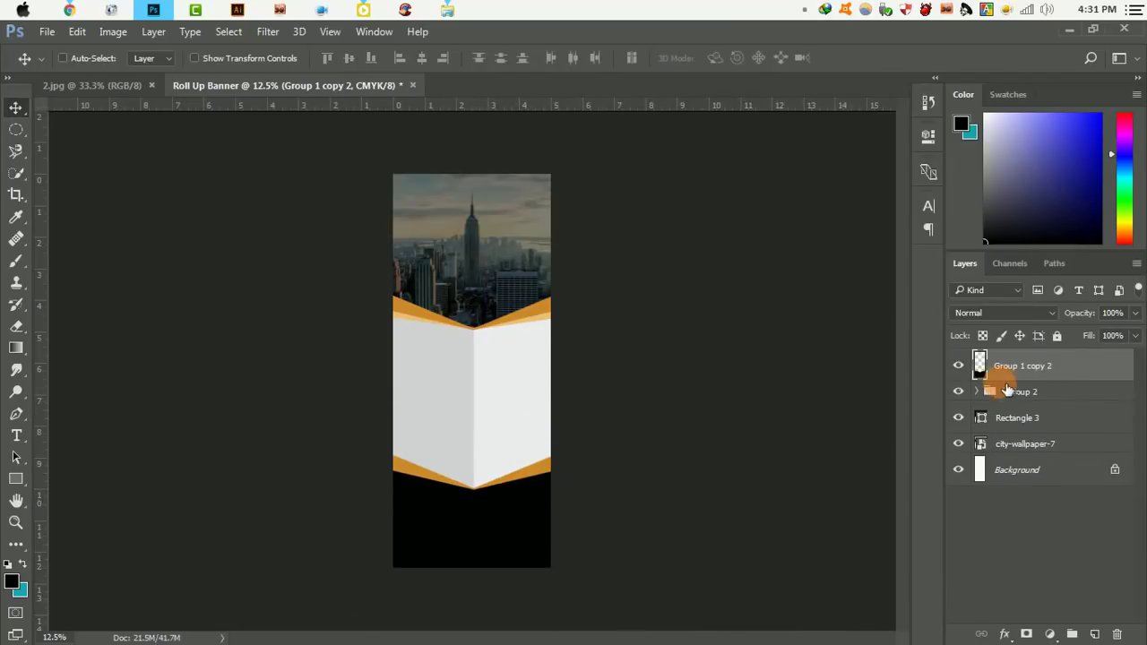
Apply a #1f1f1f Color Overlay style to the merged Group 1 copy 2 layer
{"action": "double_click", "coordinate": [1081, 373]}
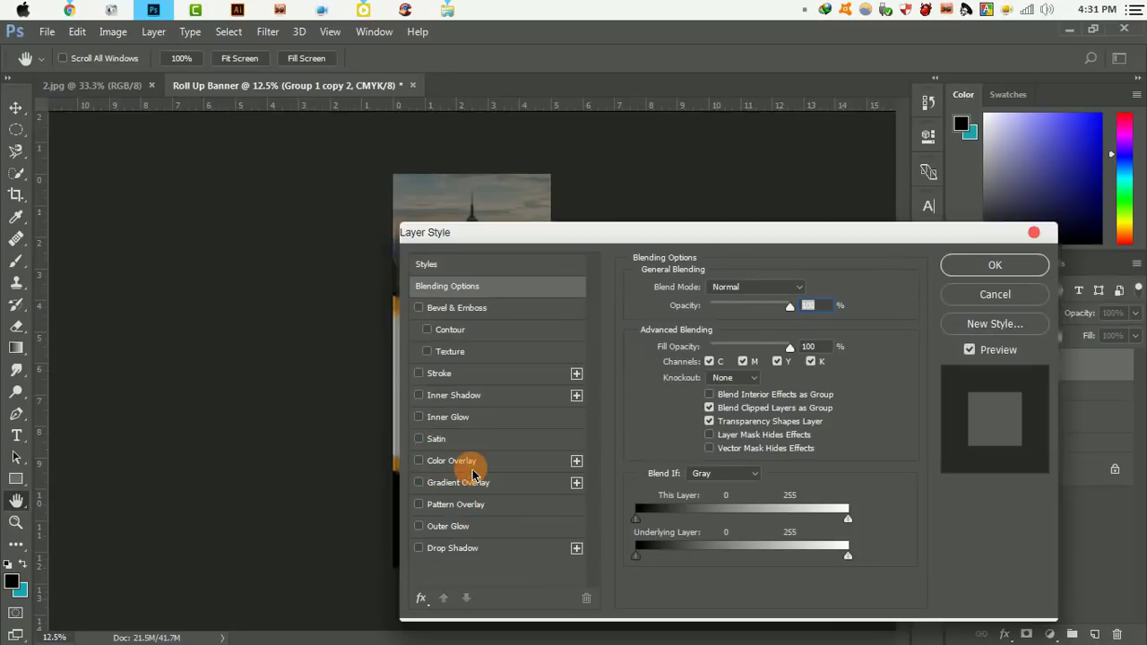
{"action": "left_click", "coordinate": [470, 463]}
{"action": "left_click", "coordinate": [810, 289]}
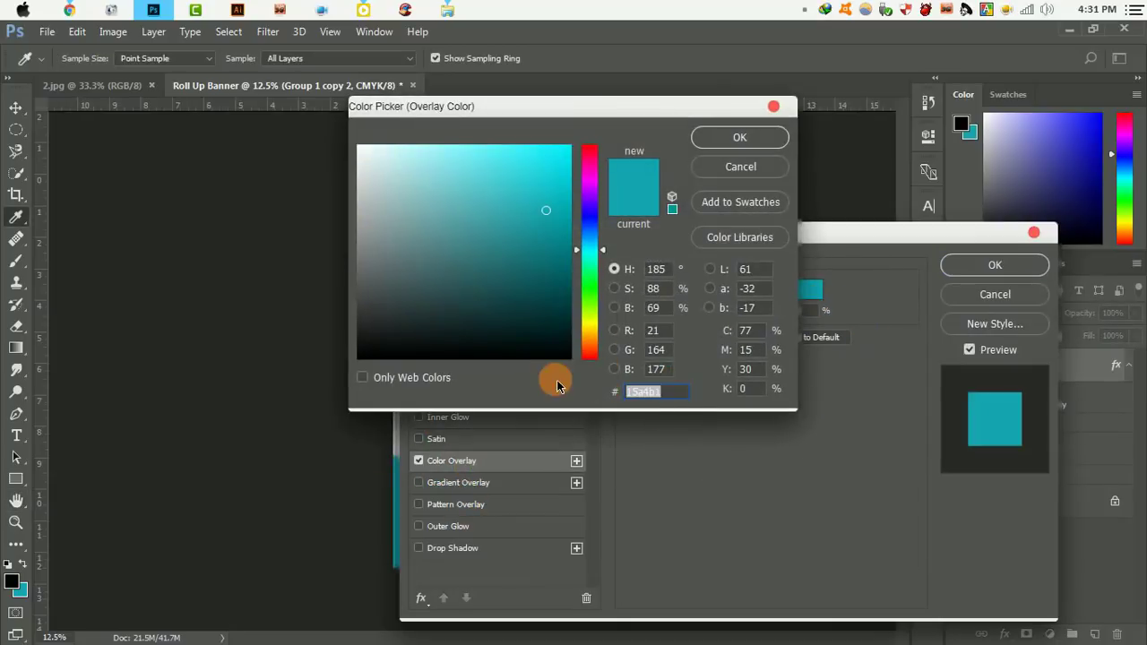
{"action": "type", "text": "1f1f1f"}
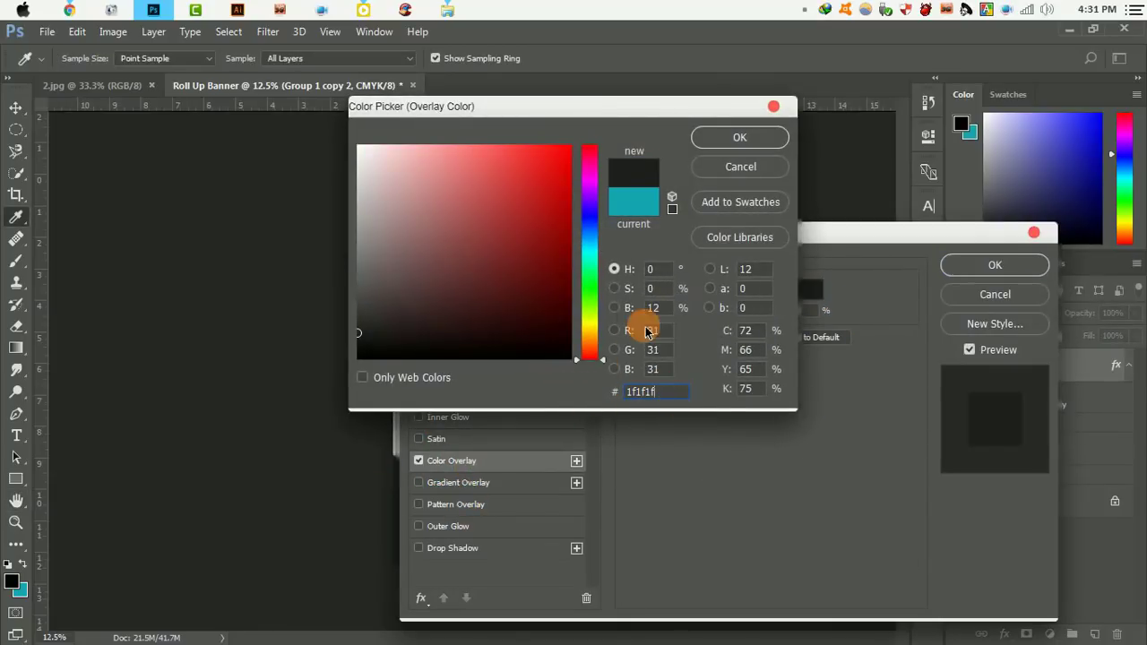
{"action": "left_click", "coordinate": [740, 139]}
{"action": "left_click", "coordinate": [993, 266]}
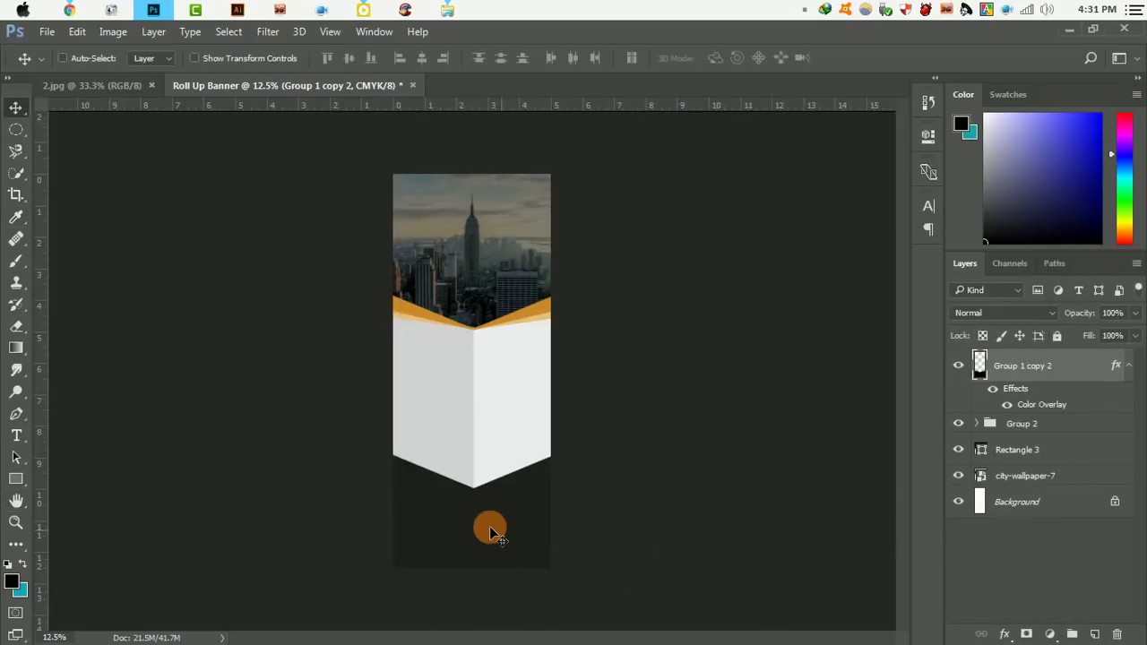
Place vertical guides at the lower panel's left and right sides and zoom in on its pointed edge
{"action": "key", "text": "ctrl+plus"}
{"action": "key", "text": "ctrl+plus"}
{"action": "key", "text": "ctrl+plus"}
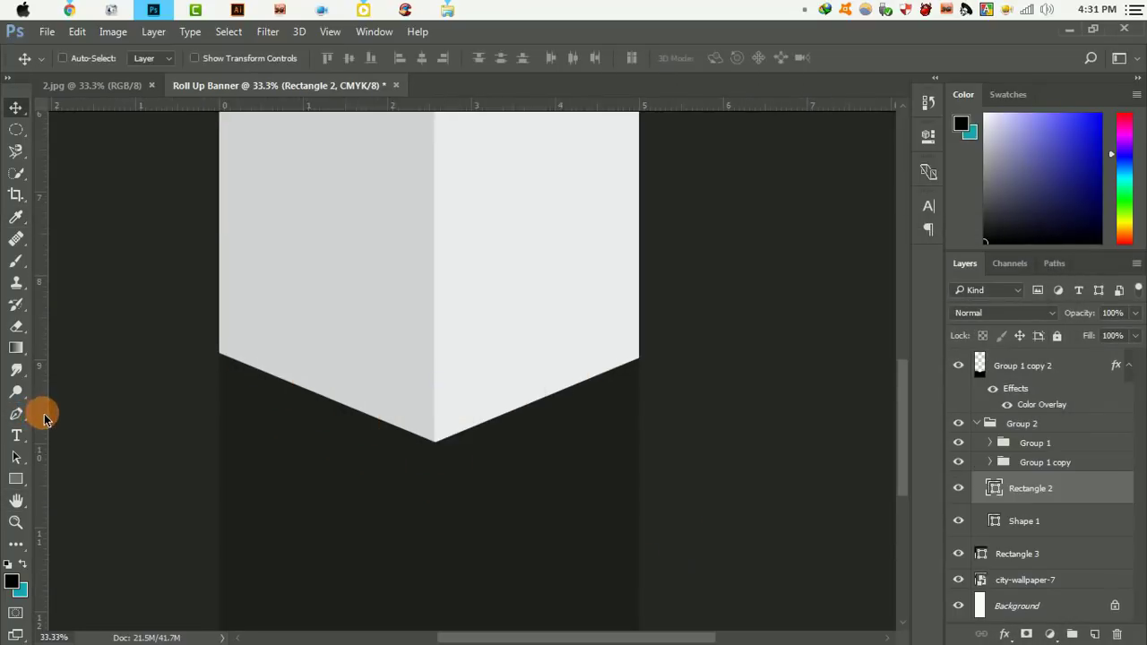
{"action": "mouse_move", "coordinate": [41, 410]}
{"action": "left_mouse_down"}
{"action": "mouse_move", "coordinate": [206, 440]}
{"action": "mouse_move", "coordinate": [289, 440]}
{"action": "left_mouse_up"}
{"action": "left_click_drag", "start_coordinate": [40, 439], "coordinate": [564, 428]}
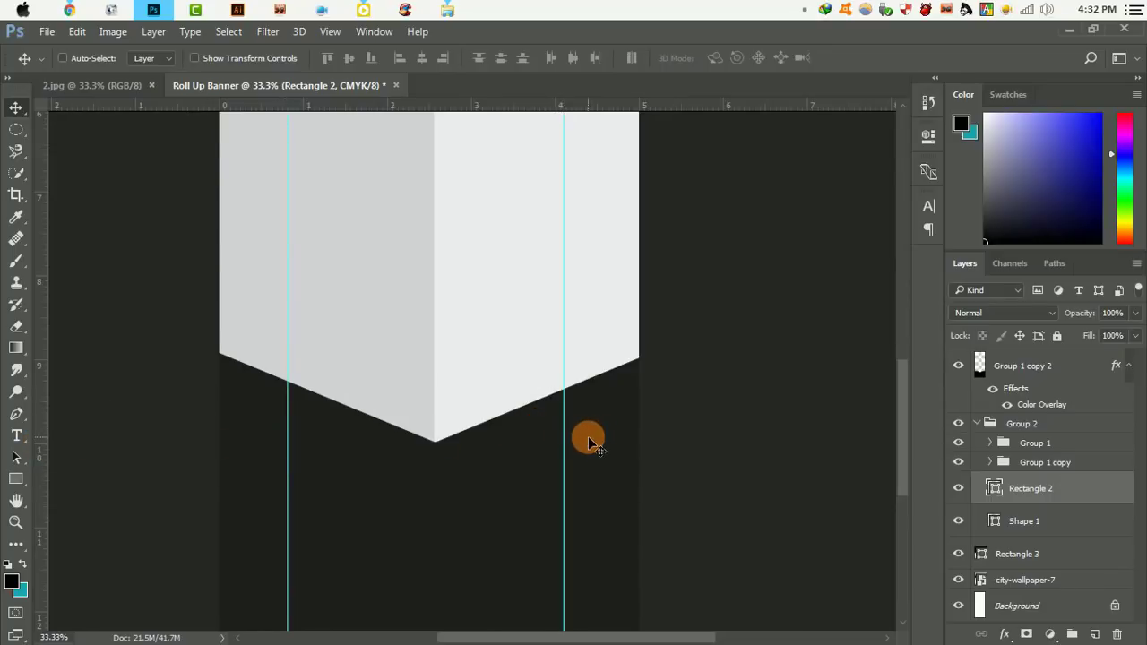
{"action": "left_click_drag", "start_coordinate": [583, 329], "coordinate": [609, 290]}
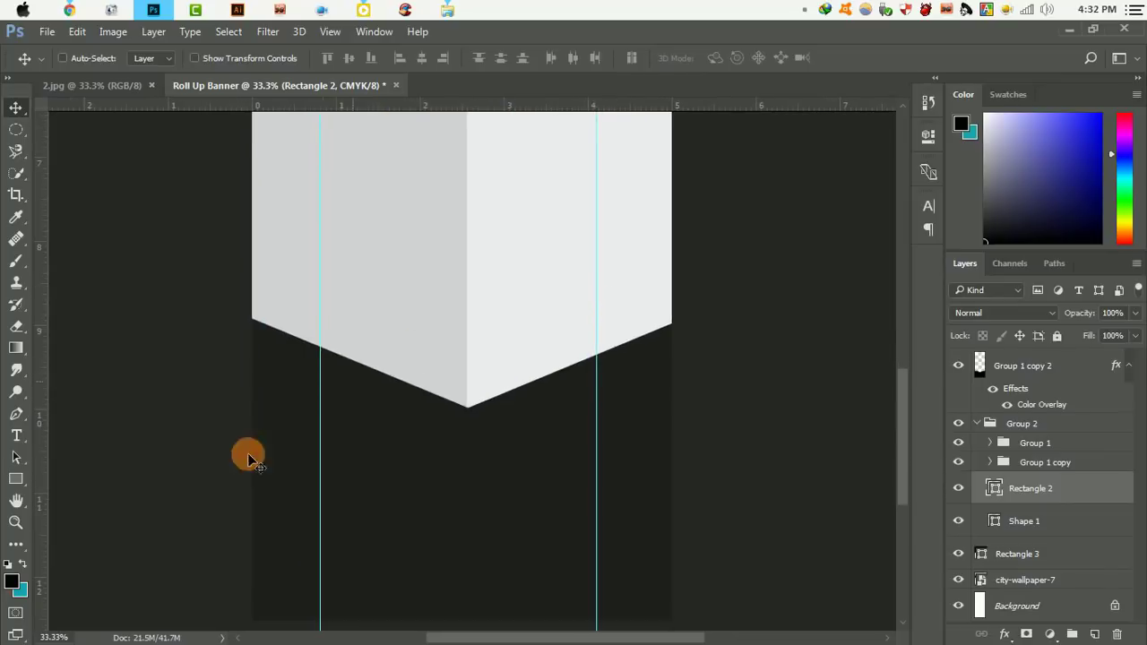
{"action": "left_click_drag", "start_coordinate": [16, 413], "coordinate": [51, 419]}
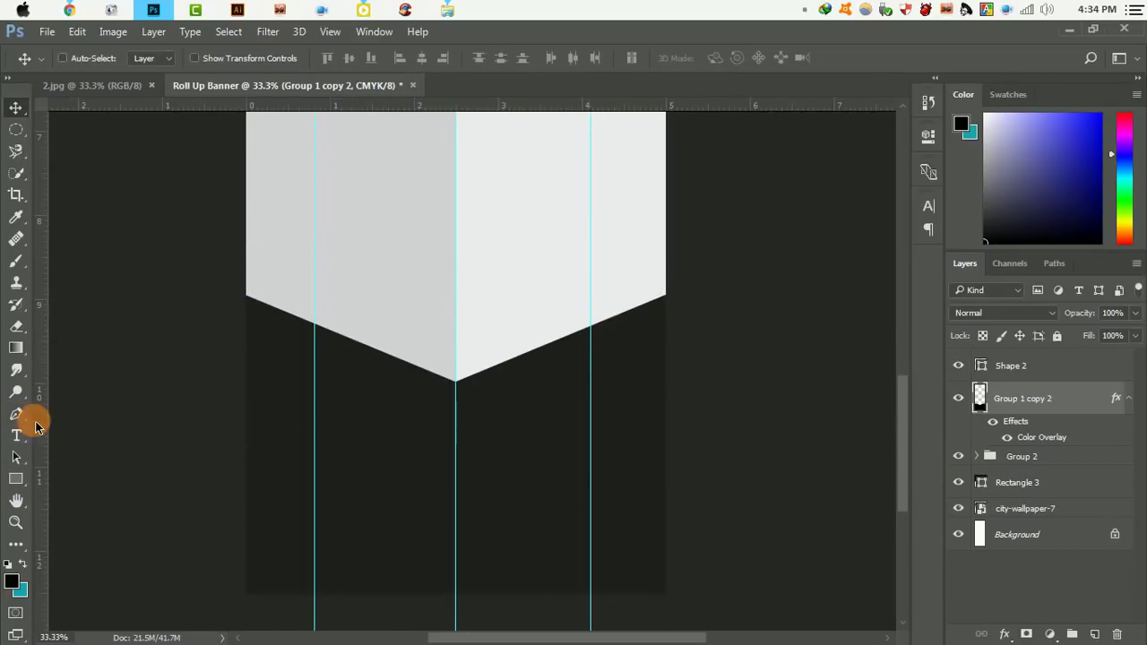
{"action": "left_click", "coordinate": [16, 414]}
{"action": "left_click", "coordinate": [325, 310], "text": "ctrl"}
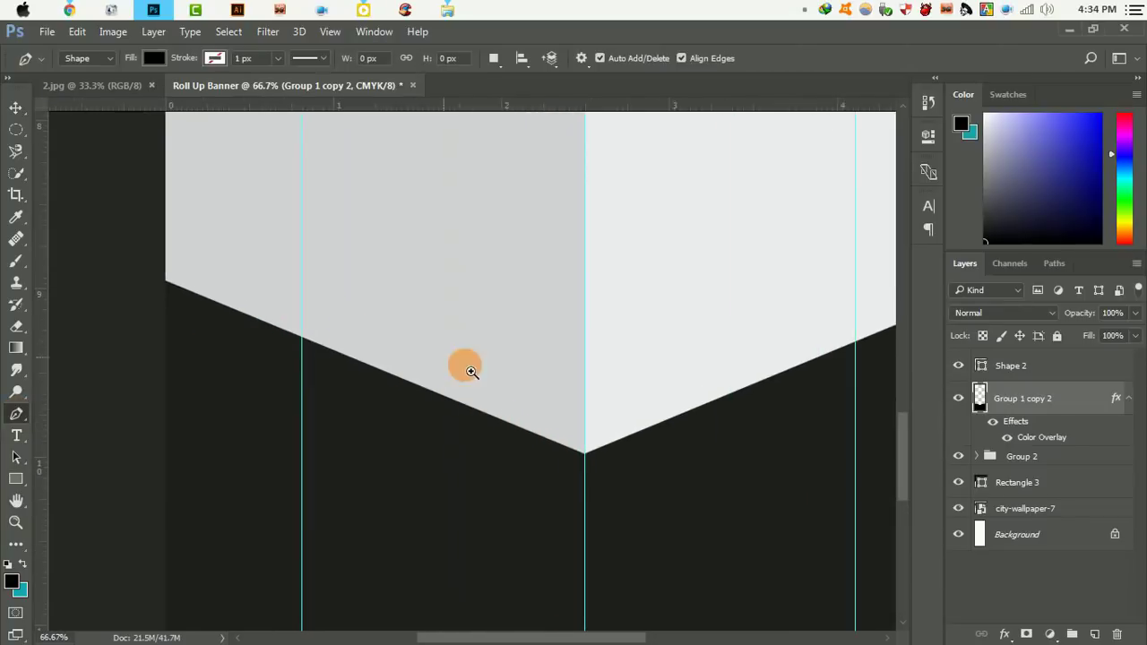
Draw Shape 3 along the guides, pointed at the guides' intersection and extended down both sides
{"action": "left_click", "coordinate": [303, 339]}
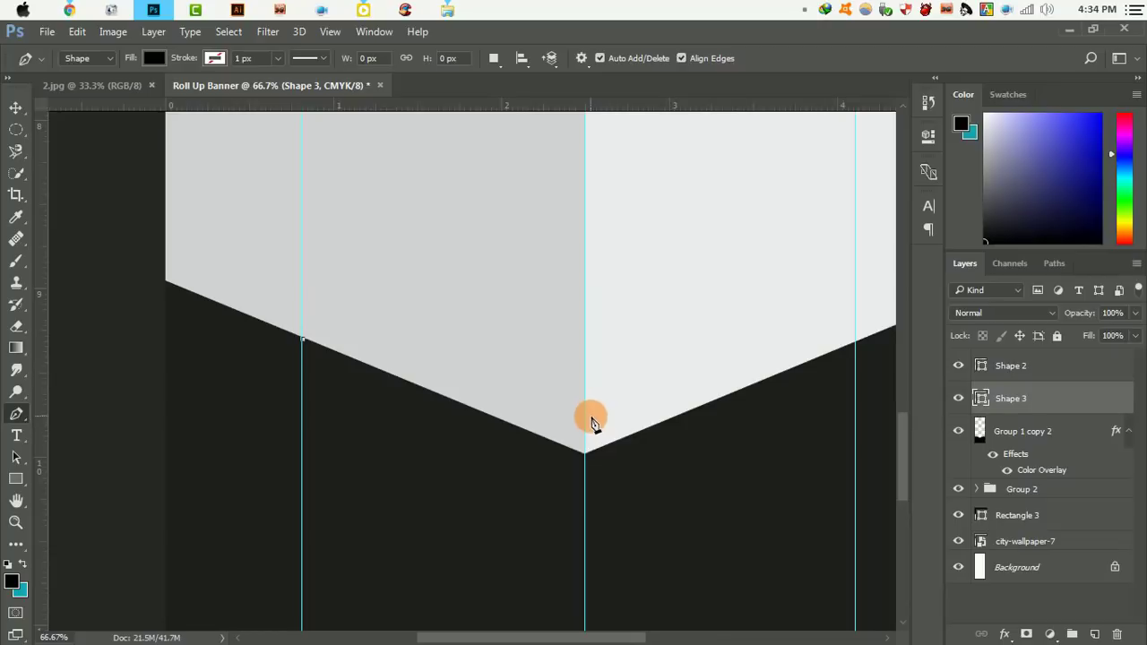
{"action": "left_click_drag", "start_coordinate": [515, 105], "coordinate": [578, 408]}
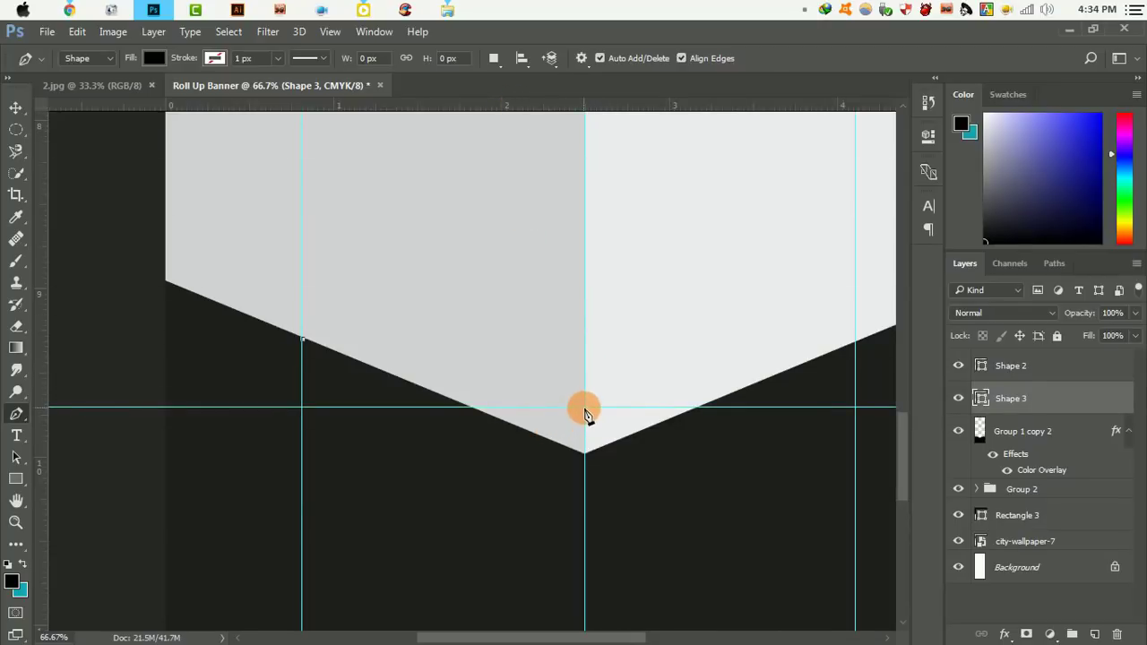
{"action": "left_click", "coordinate": [585, 408]}
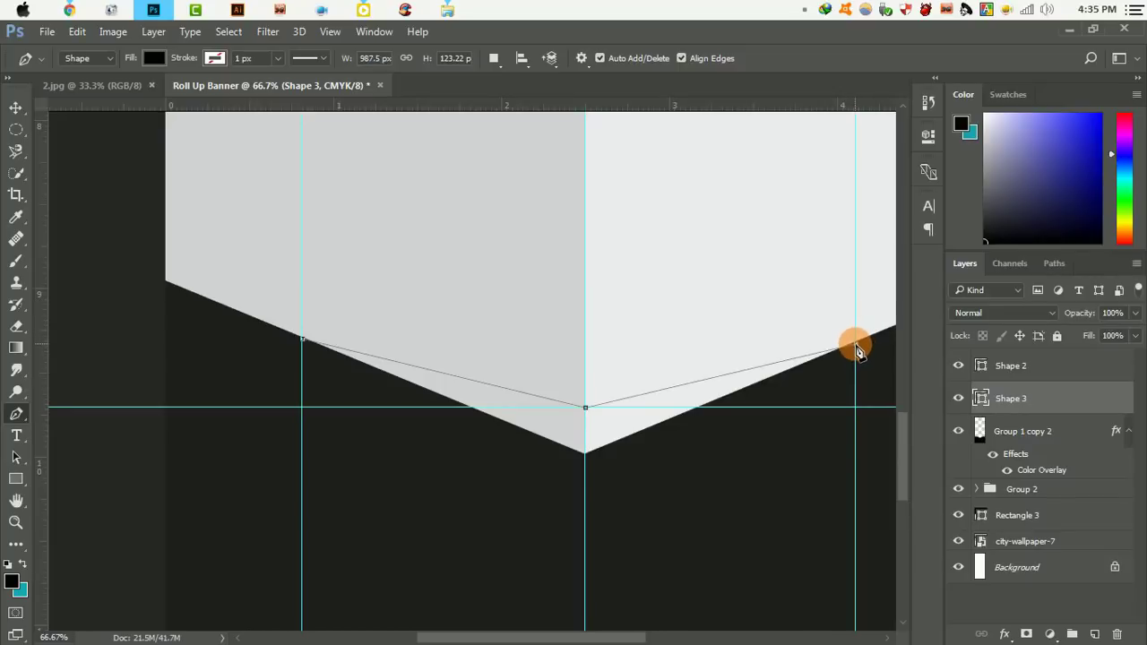
{"action": "left_click", "coordinate": [856, 345]}
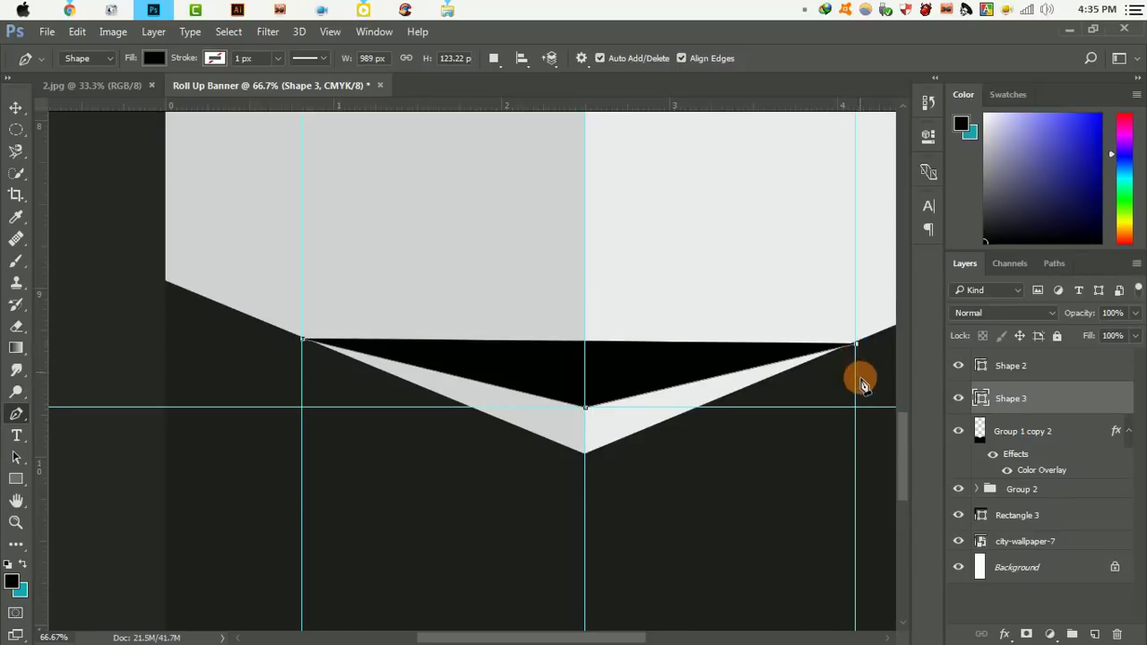
{"action": "left_click", "coordinate": [856, 556]}
{"action": "left_click", "coordinate": [302, 610]}
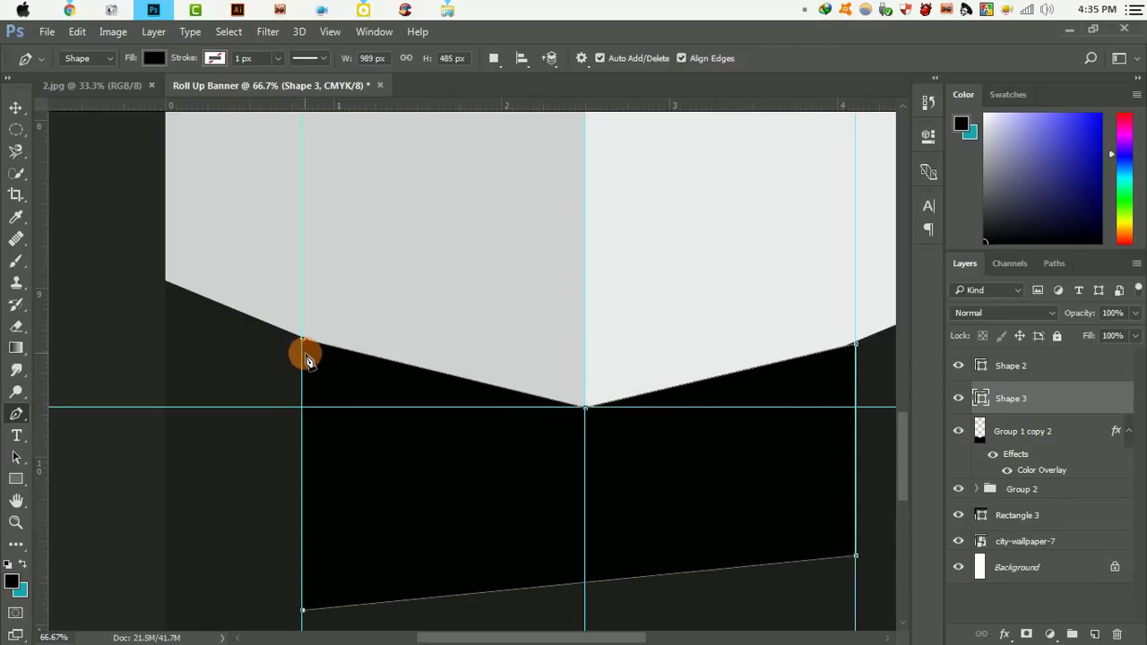
{"action": "left_click", "coordinate": [304, 343]}
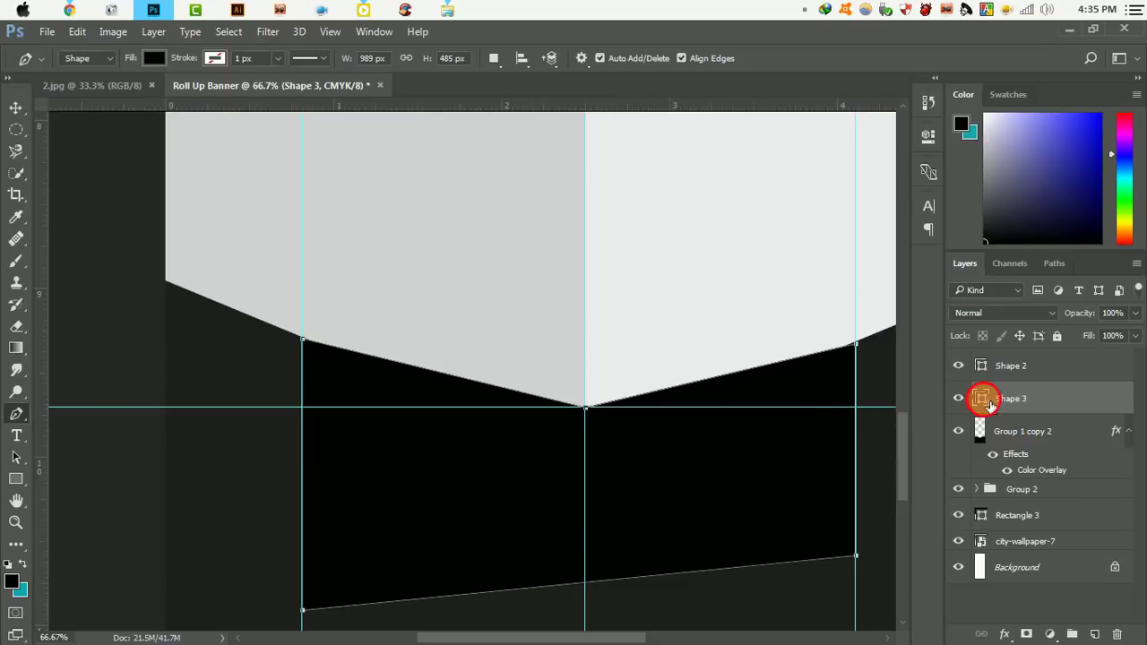
Fill Shape 3 with the orange #cd8a2a sampled from the top band
{"action": "double_click", "coordinate": [981, 399]}
{"action": "left_click", "coordinate": [235, 275], "text": "alt"}
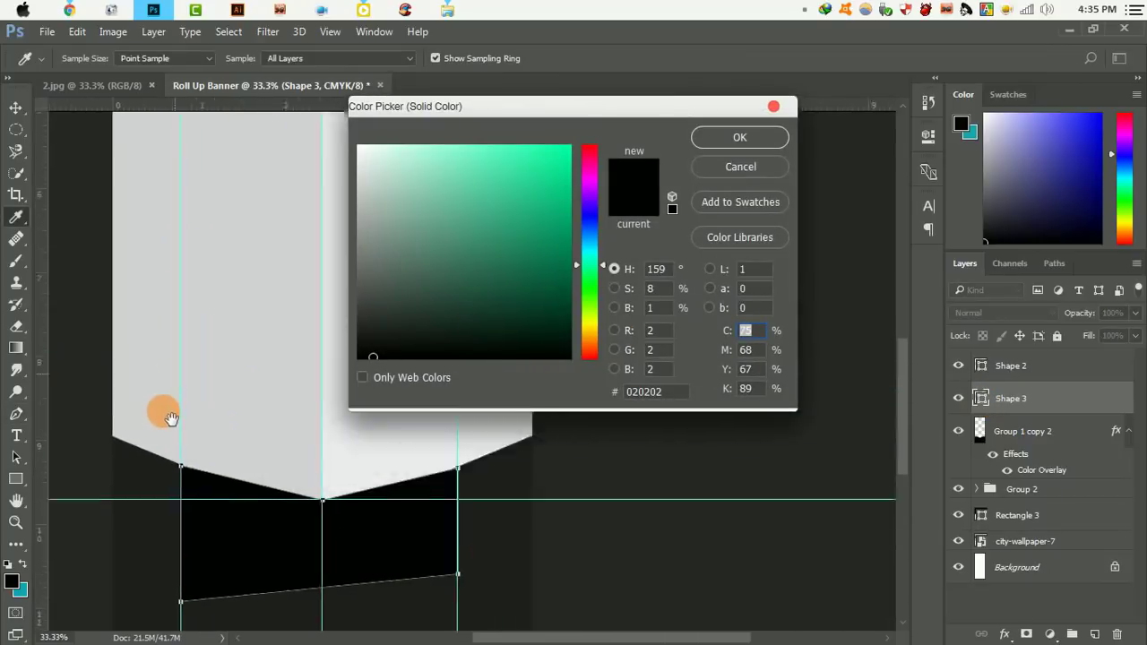
{"action": "left_click_drag", "start_coordinate": [161, 409], "coordinate": [146, 504]}
{"action": "left_click_drag", "start_coordinate": [125, 200], "coordinate": [228, 222]}
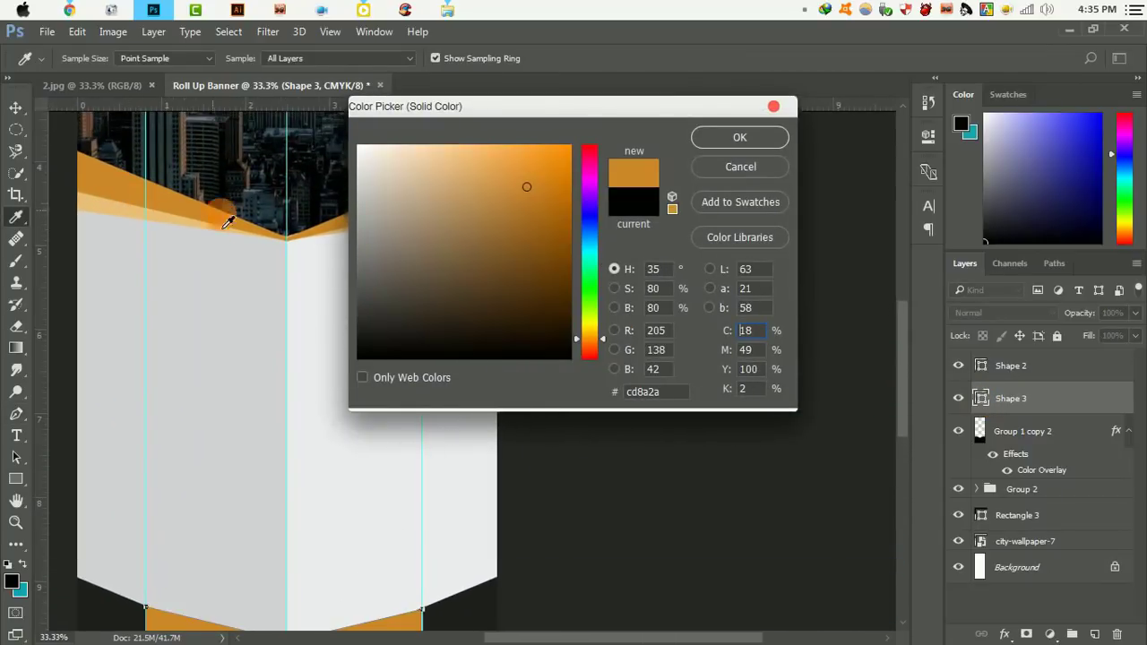
{"action": "left_click", "coordinate": [727, 136]}
Move Shape 3 beneath Group 1 copy 2 in the layer stack
{"action": "mouse_move", "coordinate": [349, 340]}
{"action": "left_mouse_down"}
{"action": "mouse_move", "coordinate": [319, 354]}
{"action": "mouse_move", "coordinate": [397, 353]}
{"action": "left_mouse_up"}
{"action": "left_click", "coordinate": [379, 461]}
{"action": "mouse_move", "coordinate": [379, 460]}
{"action": "left_mouse_down"}
{"action": "mouse_move", "coordinate": [571, 266]}
{"action": "mouse_move", "coordinate": [566, 234]}
{"action": "left_mouse_up"}
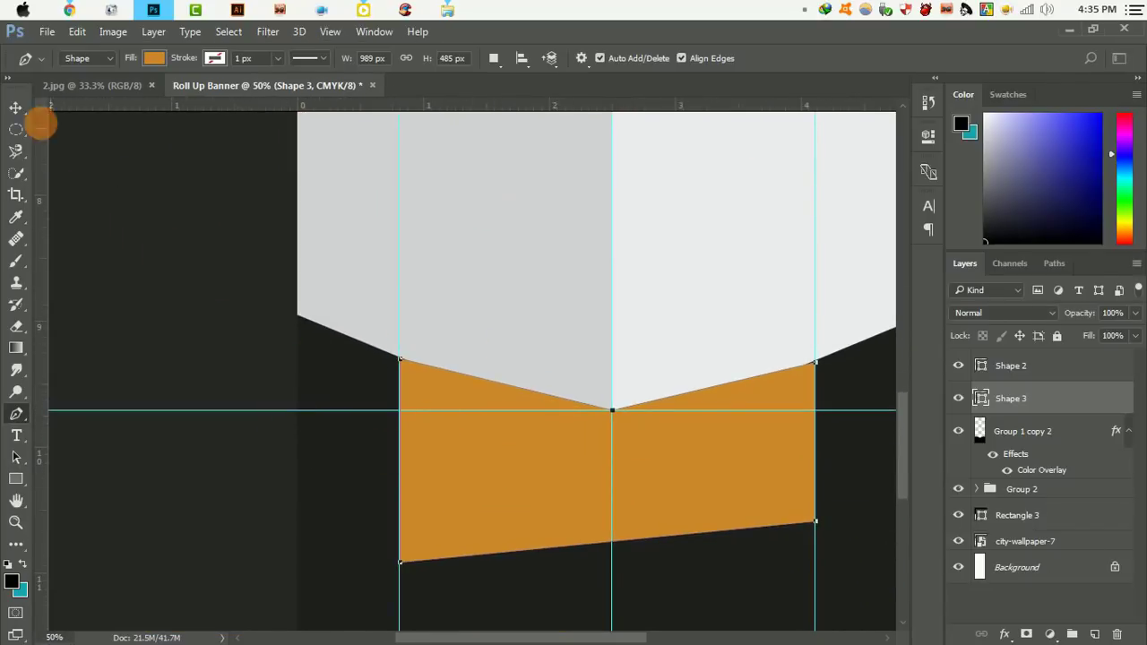
{"action": "left_click", "coordinate": [15, 107]}
{"action": "left_click_drag", "start_coordinate": [1042, 401], "coordinate": [1036, 481]}
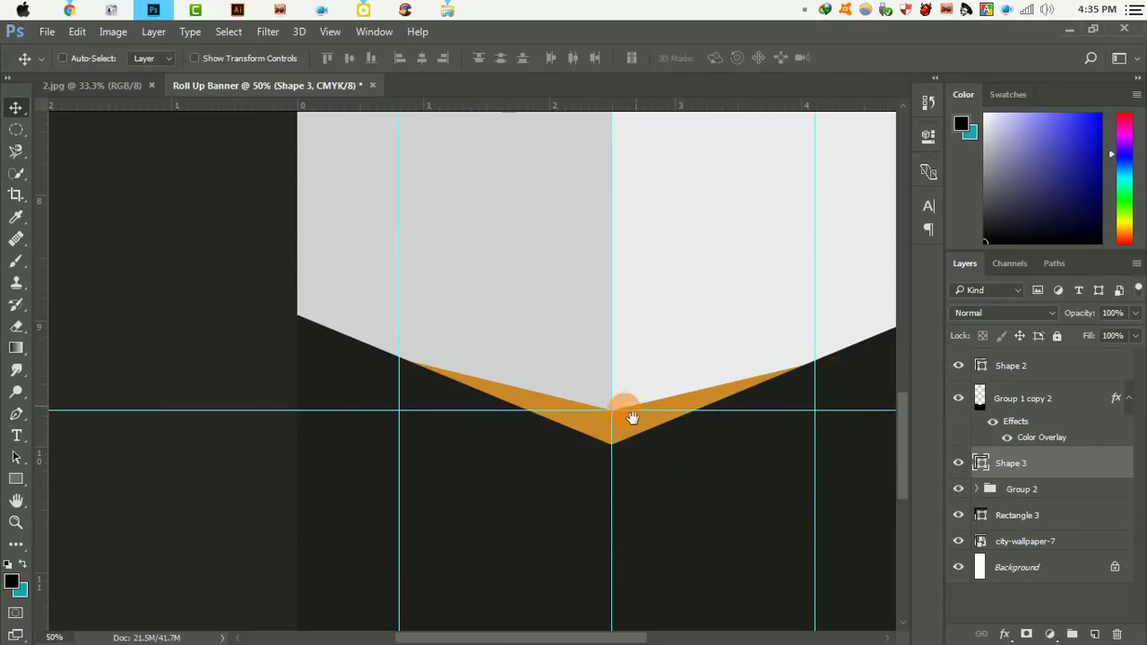
Draw Shape 4, a second chevron shape along the guides below the orange tip
{"action": "key", "text": "ctrl+plus"}
{"action": "left_click", "coordinate": [16, 413]}
{"action": "left_click", "coordinate": [44, 417]}
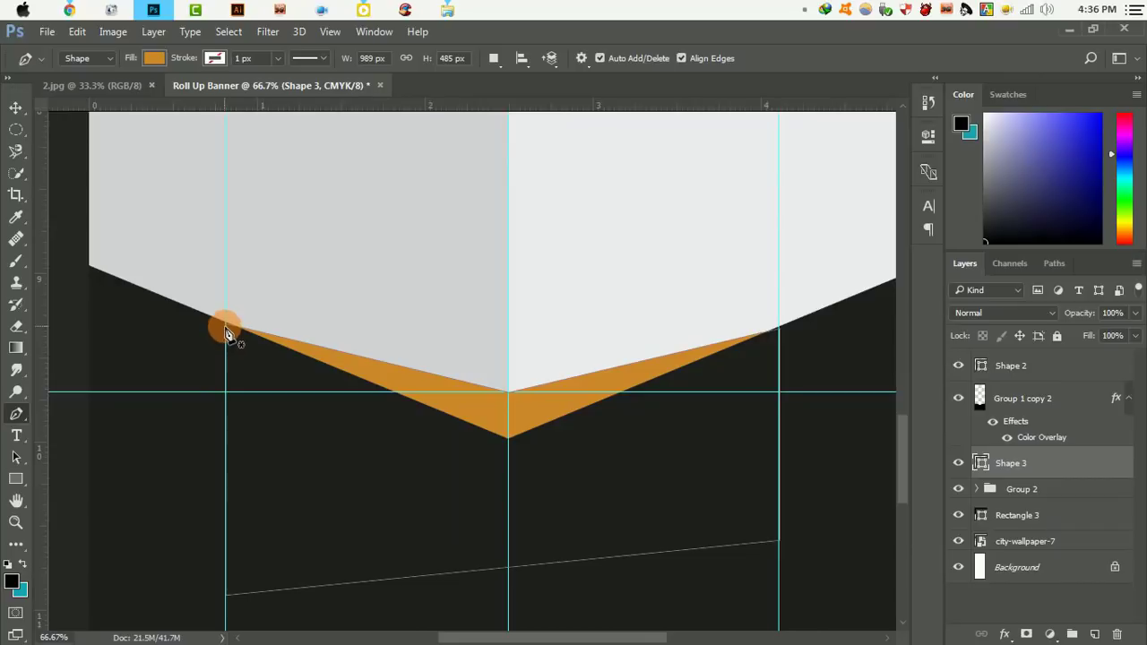
{"action": "left_click", "coordinate": [227, 326]}
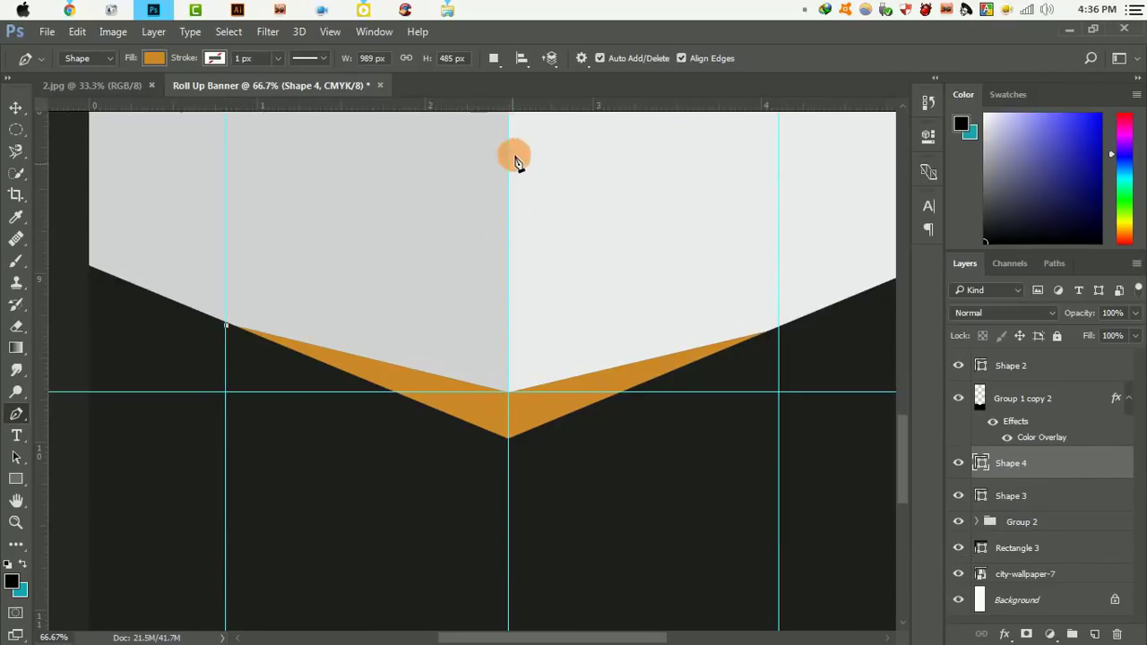
{"action": "mouse_move", "coordinate": [512, 107]}
{"action": "left_mouse_down"}
{"action": "mouse_move", "coordinate": [524, 381]}
{"action": "mouse_move", "coordinate": [514, 377]}
{"action": "left_mouse_up"}
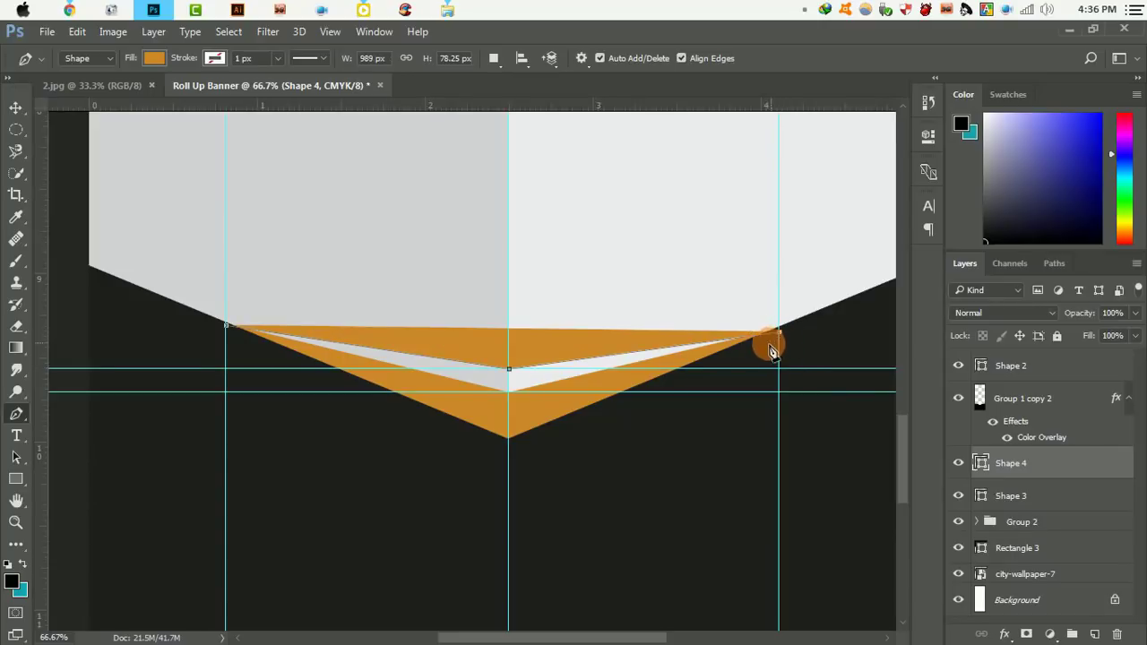
{"action": "left_click", "coordinate": [779, 505]}
{"action": "left_click", "coordinate": [338, 566]}
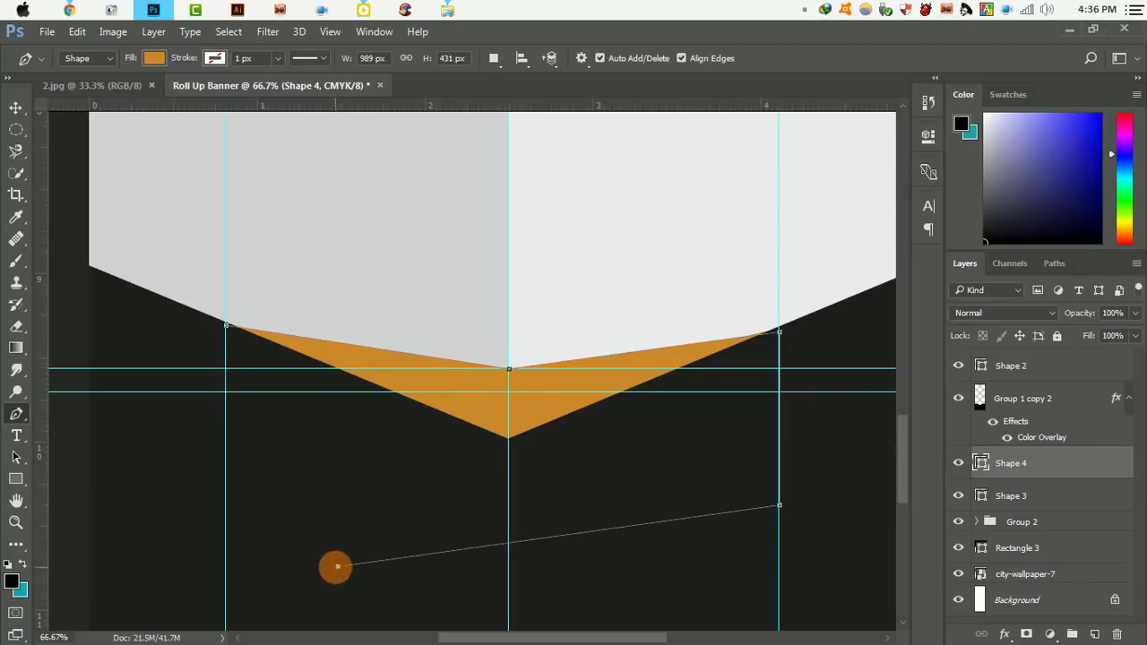
{"action": "left_click", "coordinate": [236, 554]}
{"action": "left_click", "coordinate": [226, 328]}
{"action": "left_click", "coordinate": [962, 269]}
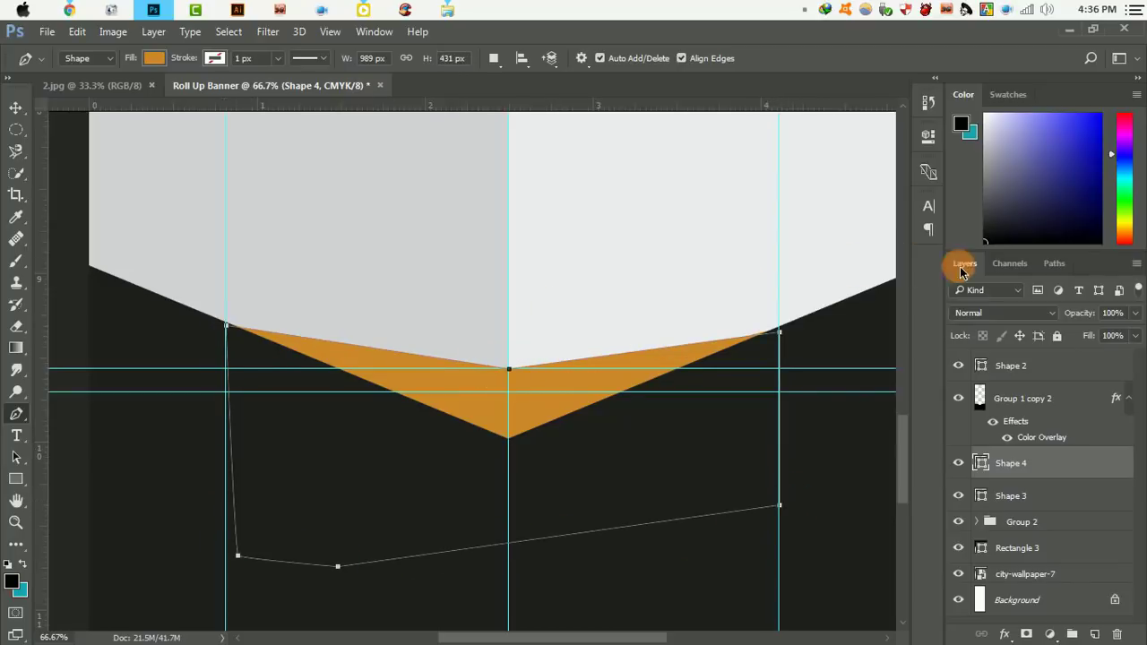
Fill Shape 4 with the lighter orange #e8be77 sampled from the top band
{"action": "double_click", "coordinate": [981, 463]}
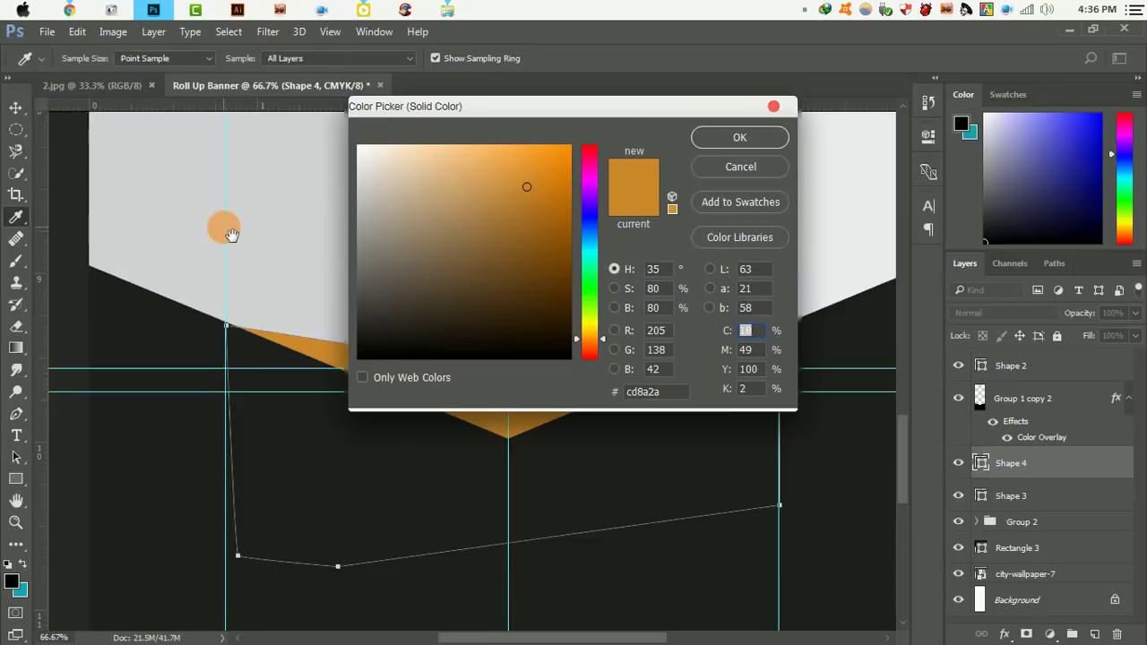
{"action": "left_click_drag", "start_coordinate": [231, 235], "coordinate": [223, 320]}
{"action": "mouse_move", "coordinate": [212, 454]}
{"action": "left_mouse_down"}
{"action": "mouse_move", "coordinate": [231, 327]}
{"action": "mouse_move", "coordinate": [243, 394]}
{"action": "left_mouse_up"}
{"action": "left_click", "coordinate": [288, 400]}
{"action": "left_click", "coordinate": [713, 144]}
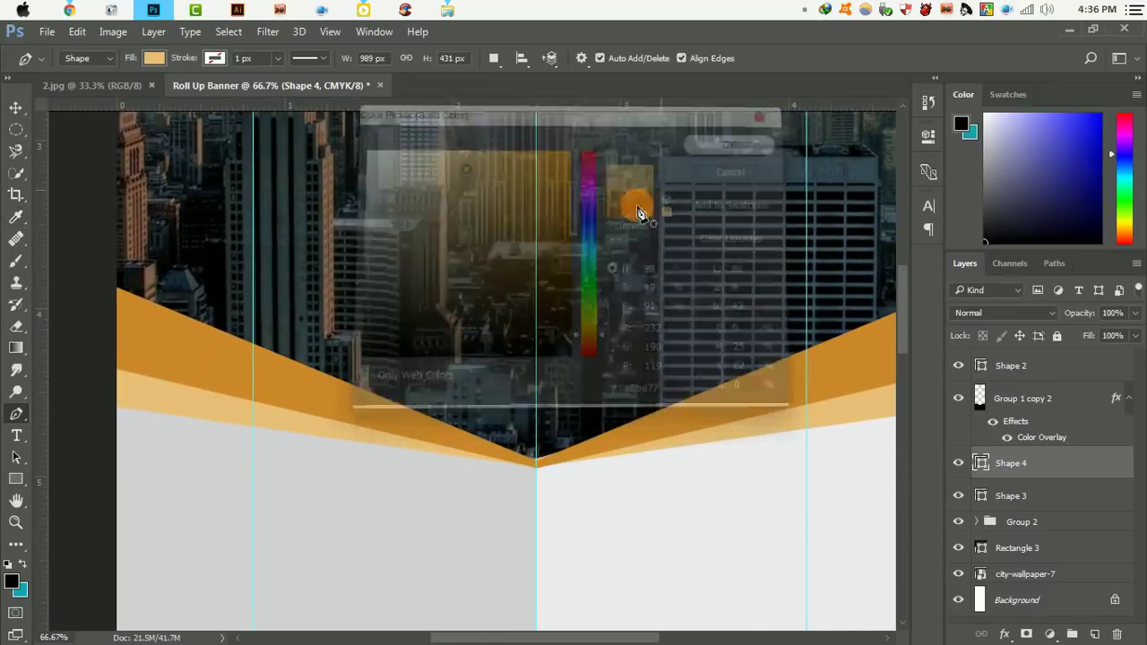
Move Shape 4 into Group 2 in the Layers panel
{"action": "key", "text": "ctrl+minus"}
{"action": "key", "text": "ctrl+minus"}
{"action": "key", "text": "ctrl+minus"}
{"action": "left_click_drag", "start_coordinate": [404, 307], "coordinate": [520, 573]}
{"action": "scroll", "coordinate": [511, 573], "scroll_direction": "down", "scroll_amount": 3}
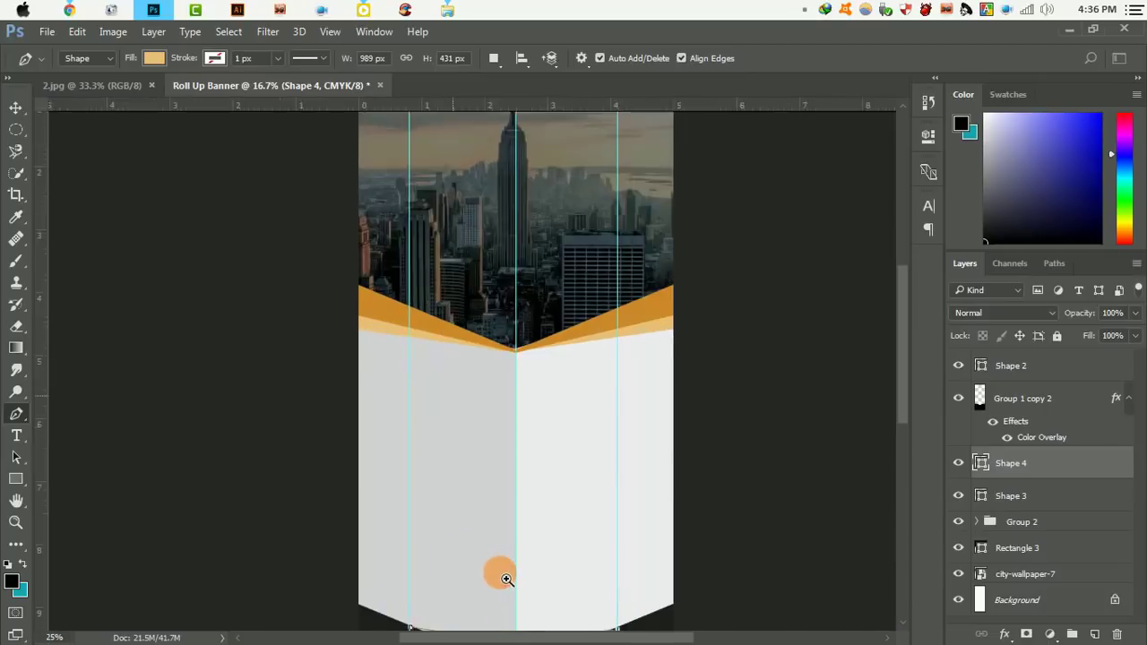
{"action": "key", "text": "ctrl+plus"}
{"action": "key", "text": "ctrl+plus"}
{"action": "scroll", "coordinate": [510, 403], "scroll_direction": "down", "scroll_amount": 3}
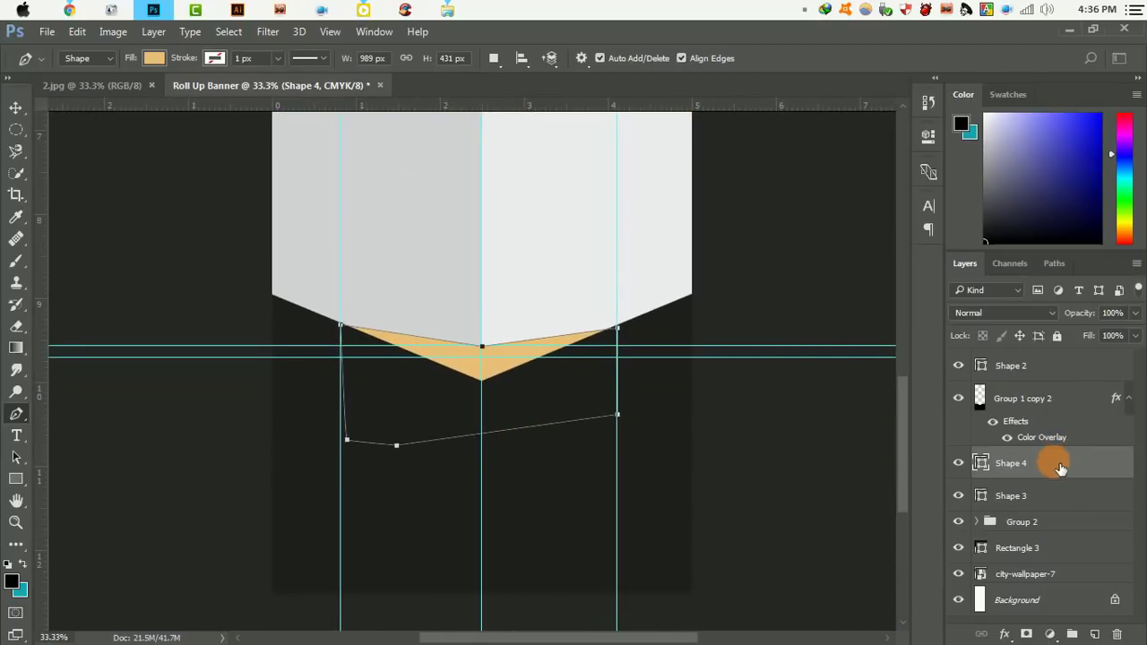
{"action": "left_click_drag", "start_coordinate": [1049, 463], "coordinate": [1044, 521]}
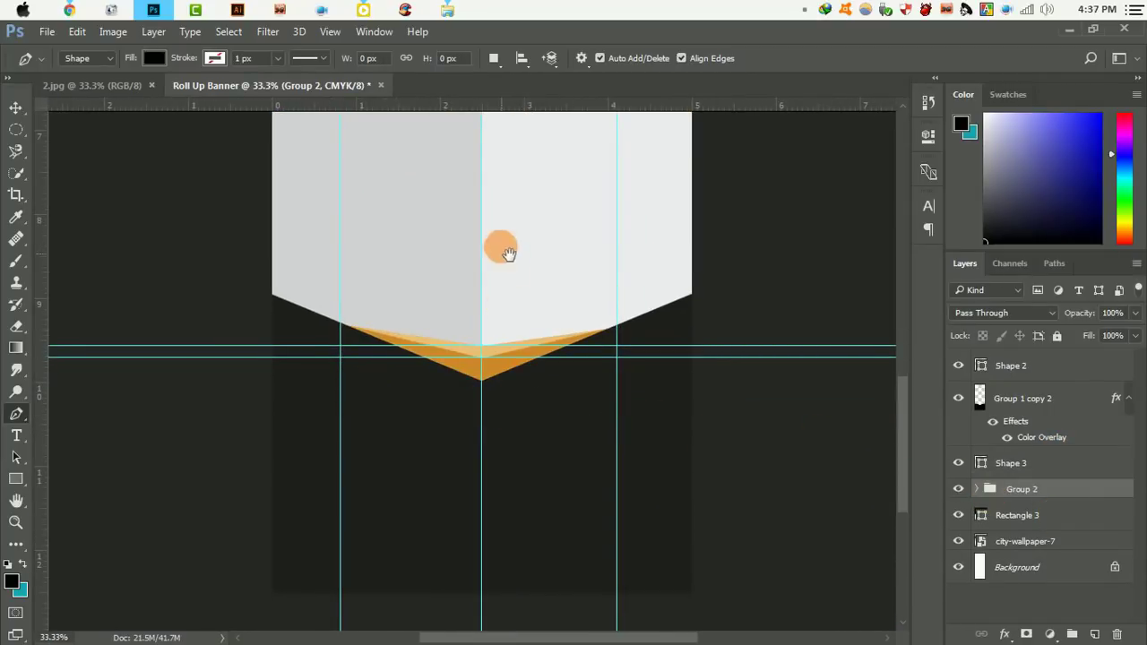
Remove both horizontal guides by dragging them back into the ruler
{"action": "left_click_drag", "start_coordinate": [507, 253], "coordinate": [505, 350]}
{"action": "left_click", "coordinate": [16, 111]}
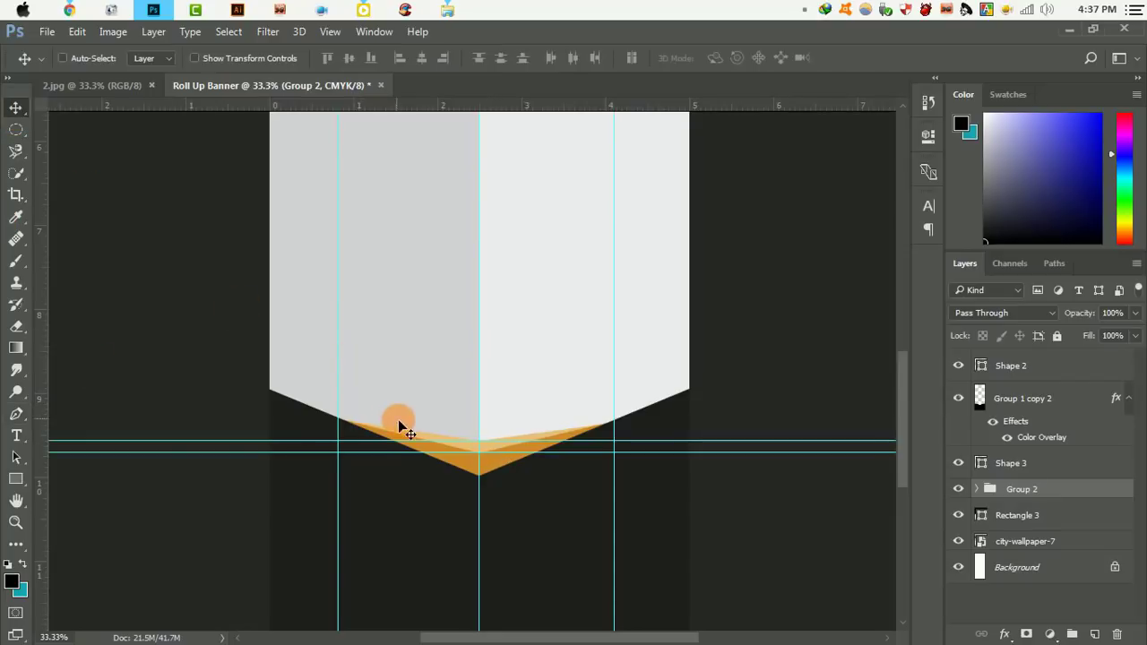
{"action": "left_click_drag", "start_coordinate": [409, 448], "coordinate": [363, 84]}
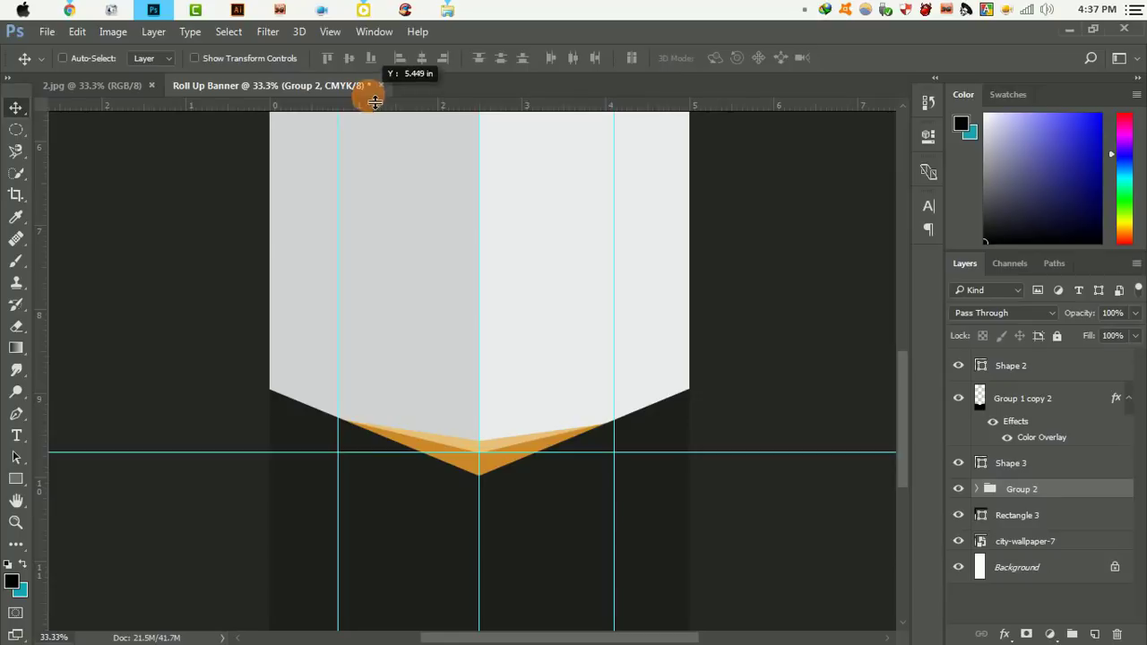
{"action": "left_click_drag", "start_coordinate": [421, 455], "coordinate": [397, 72]}
Group the lower chevron layers into Group 3 and collapse it
{"action": "left_click", "coordinate": [427, 249], "text": "alt"}
{"action": "key", "text": "ctrl+g"}
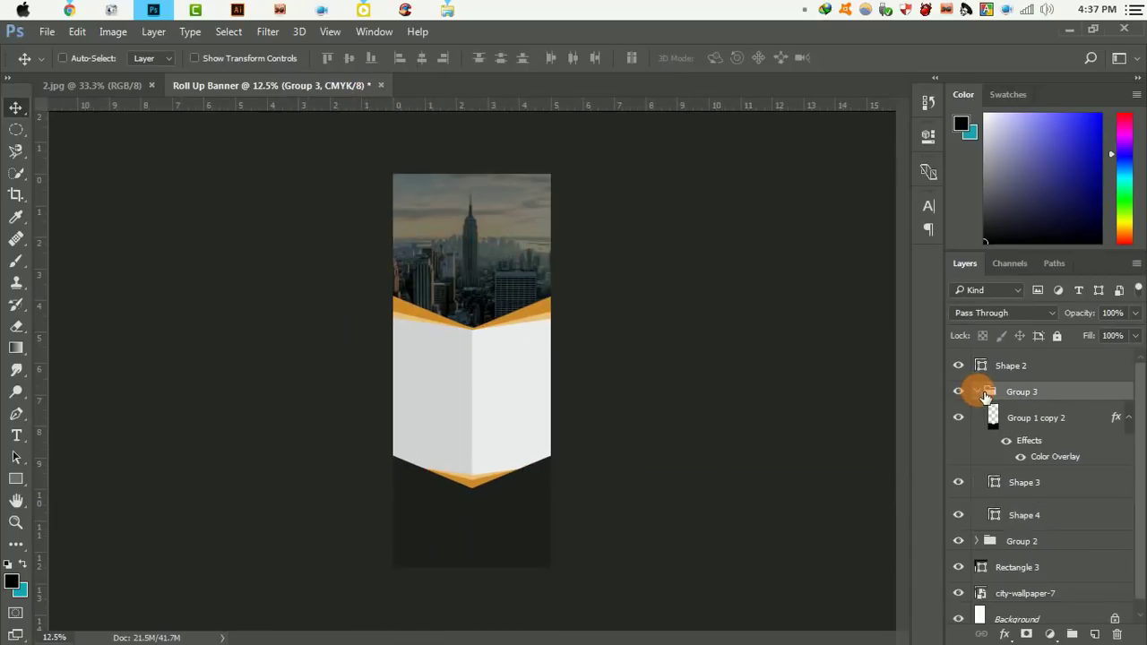
{"action": "left_click", "coordinate": [977, 390]}
{"action": "left_click", "coordinate": [473, 298], "text": "ctrl"}
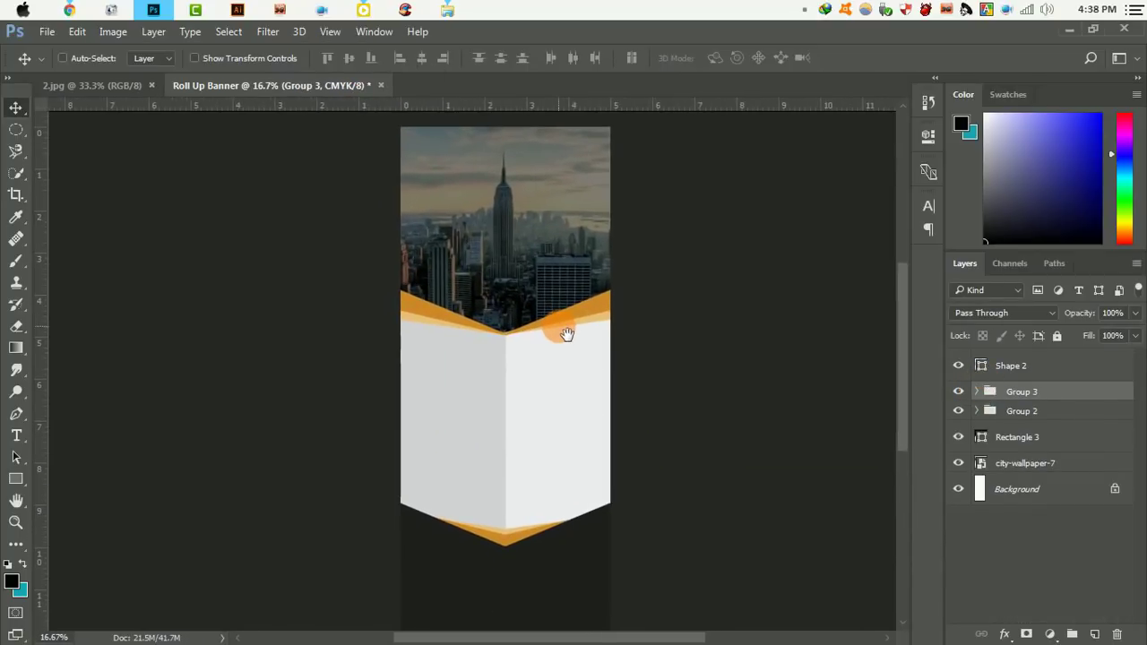
Add a large Akrobat 47 pt headline text layer and centre it over the city photo
{"action": "left_click", "coordinate": [18, 439]}
{"action": "left_click", "coordinate": [434, 198]}
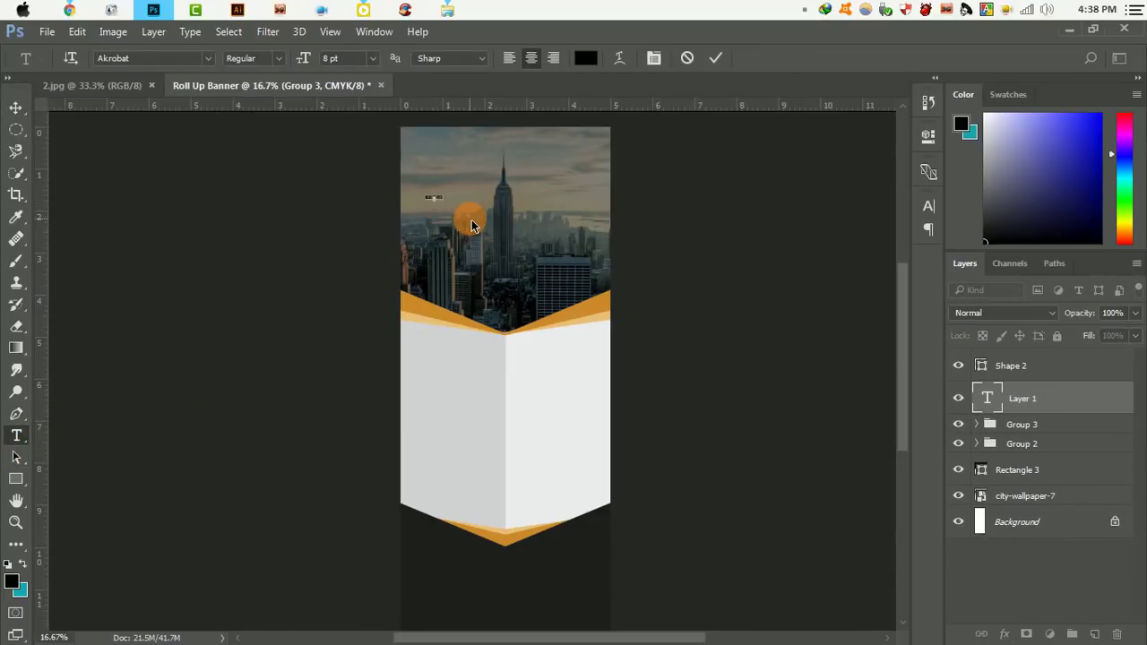
{"action": "type", "text": "COMPANY NAME"}
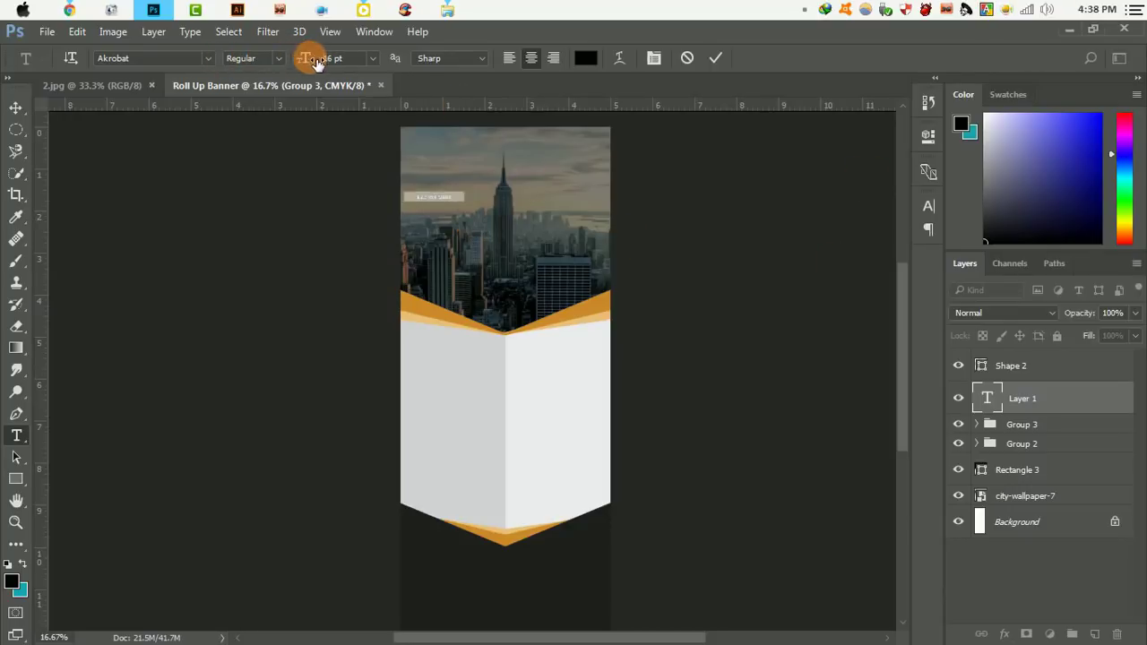
{"action": "left_click_drag", "start_coordinate": [316, 63], "coordinate": [340, 60]}
{"action": "left_click", "coordinate": [16, 108]}
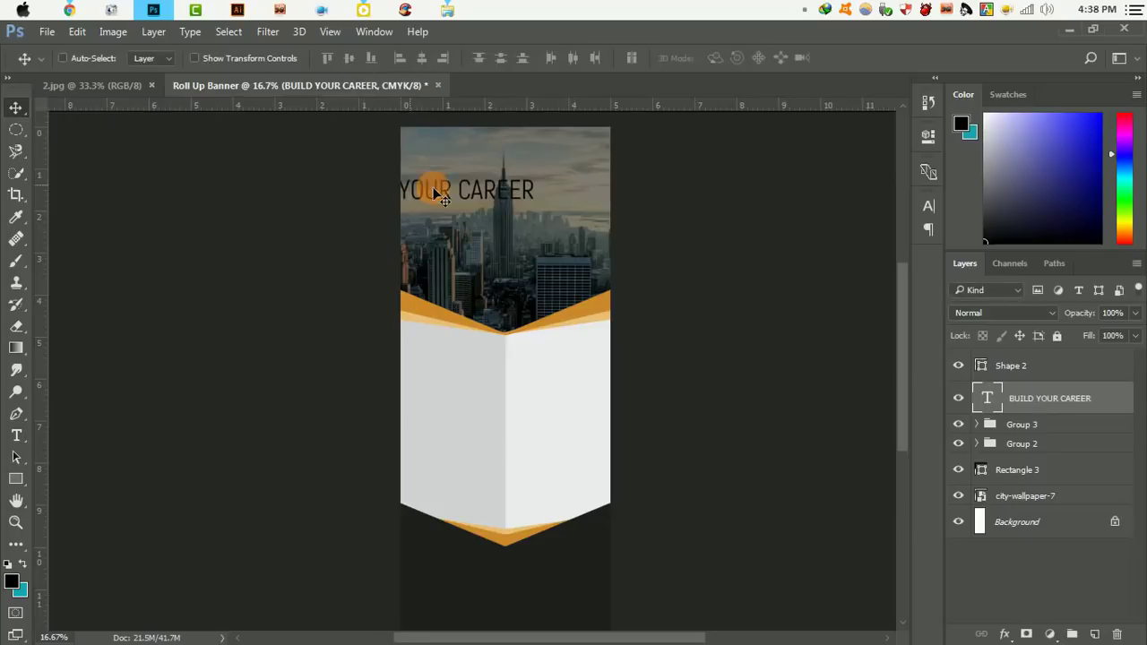
{"action": "left_click_drag", "start_coordinate": [441, 199], "coordinate": [549, 190]}
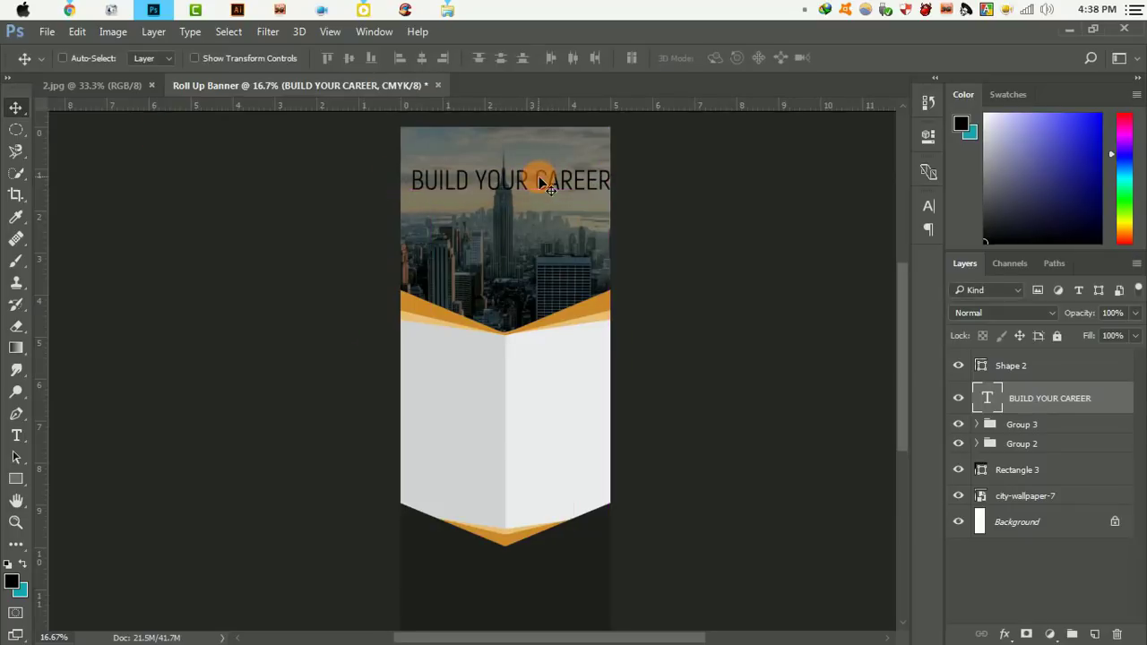
{"action": "key", "text": "ctrl"}
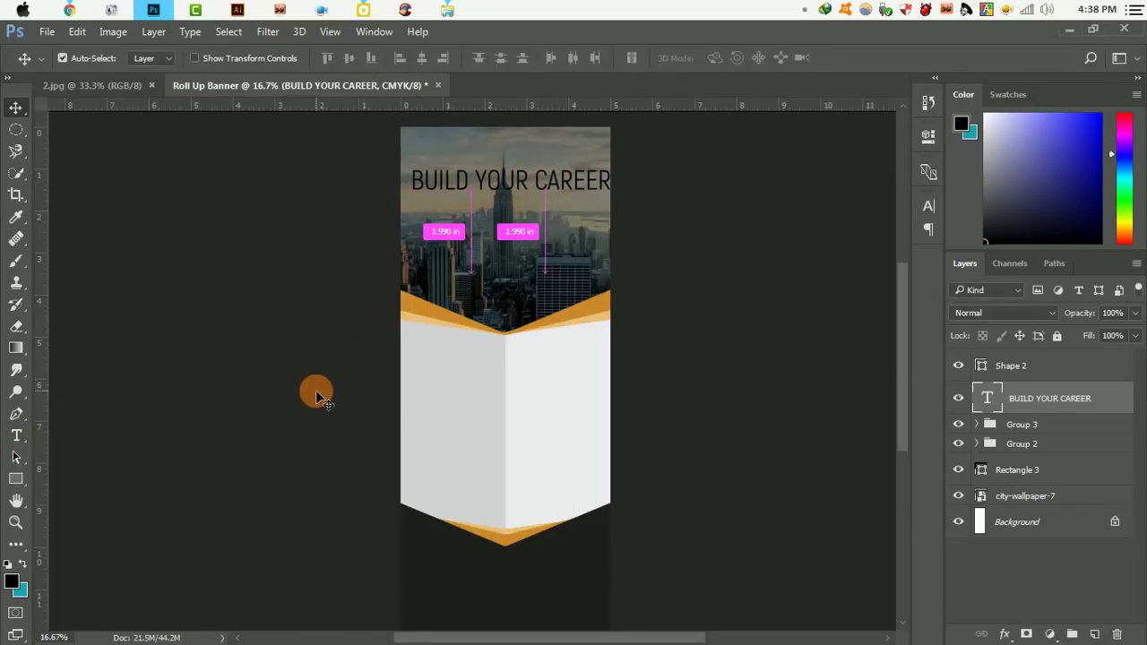
Set the headline's leading to 46 pt and add NOW on a new line below CAREER
{"action": "left_click", "coordinate": [16, 435]}
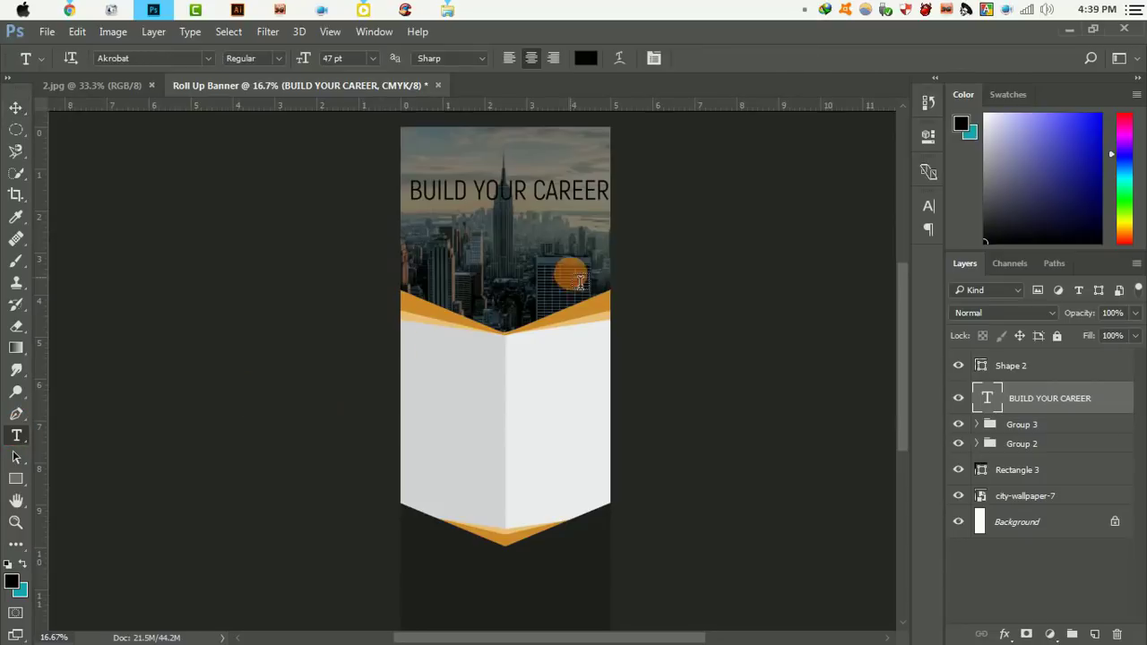
{"action": "left_click", "coordinate": [536, 193]}
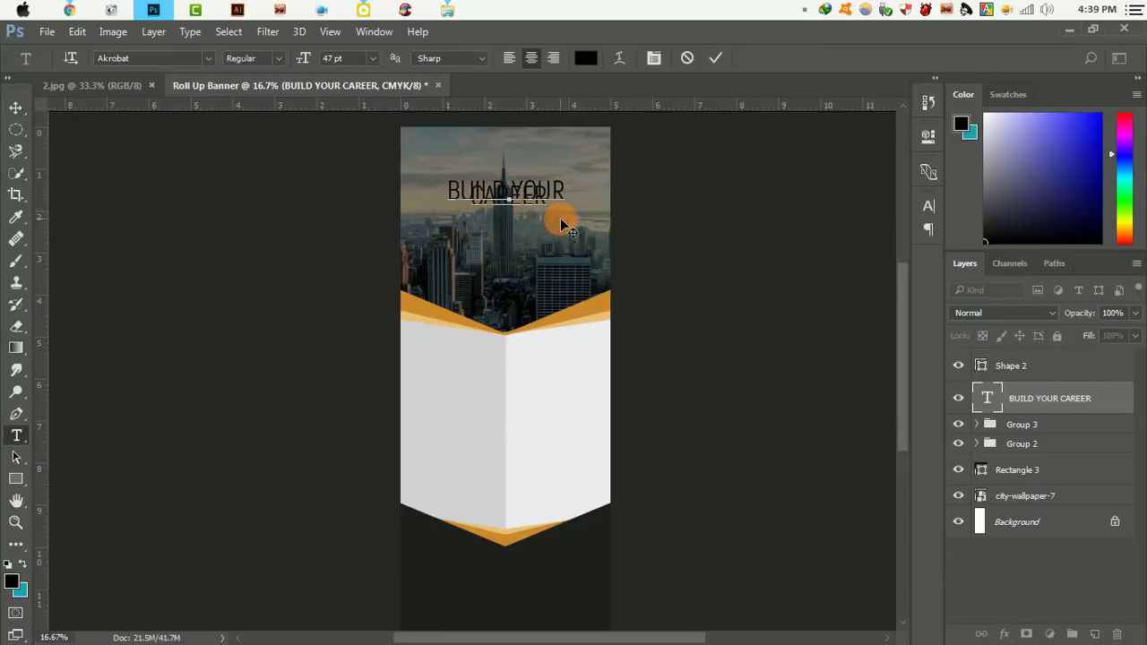
{"action": "key", "text": "ctrl+a"}
{"action": "left_click", "coordinate": [928, 206]}
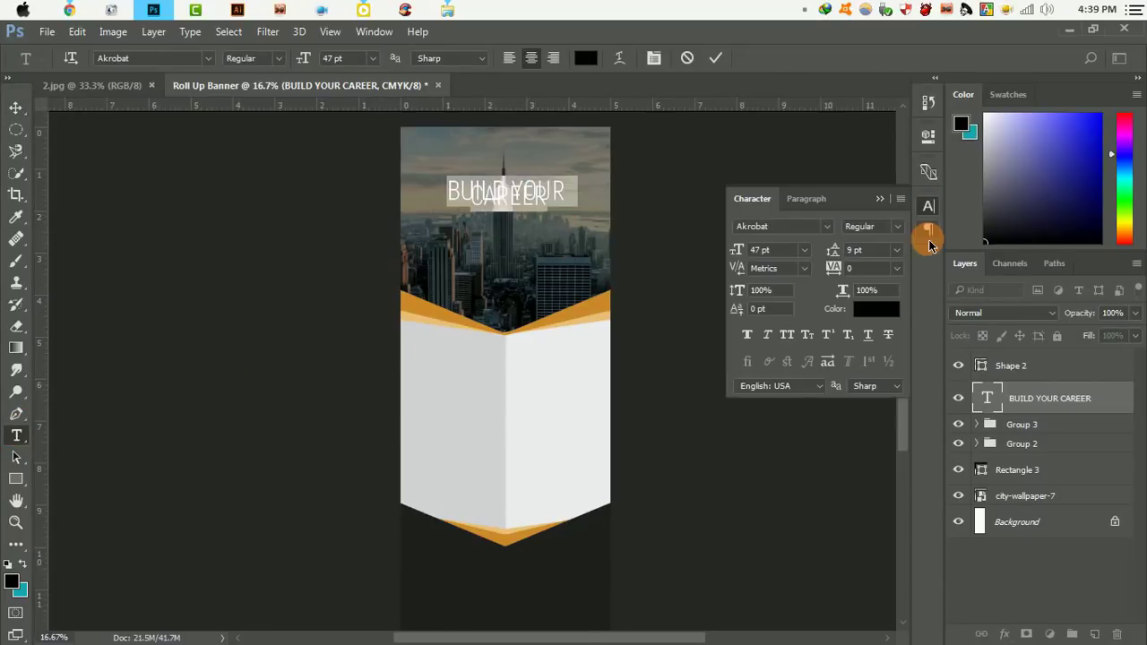
{"action": "left_click_drag", "start_coordinate": [837, 259], "coordinate": [871, 259]}
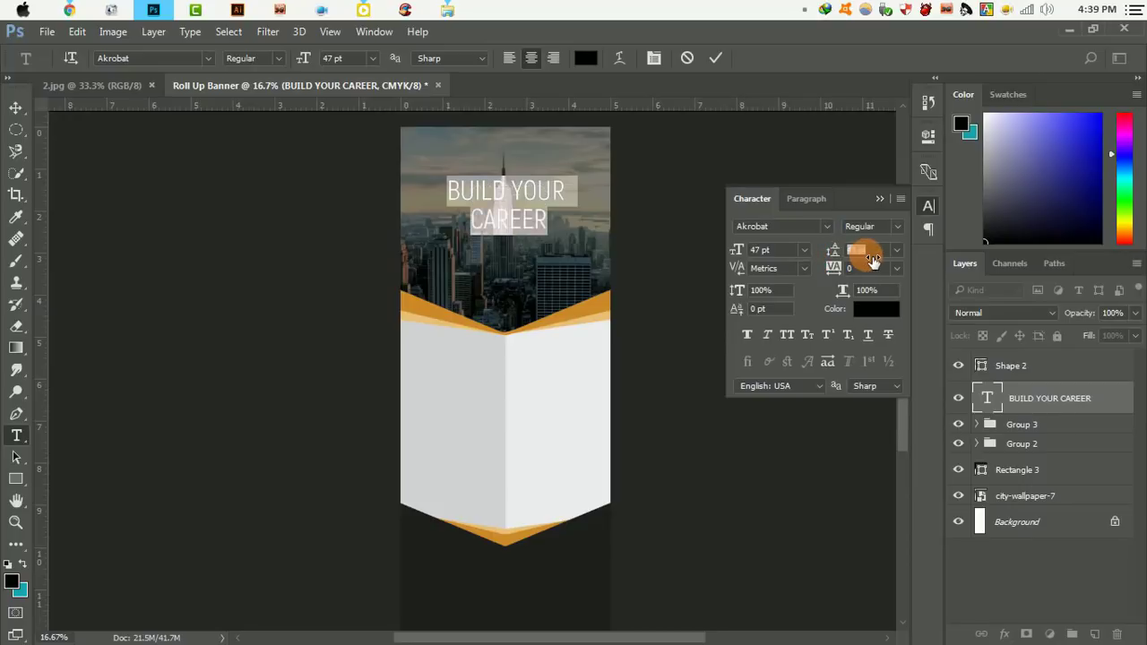
{"action": "type", "text": "46"}
{"action": "left_click", "coordinate": [550, 231]}
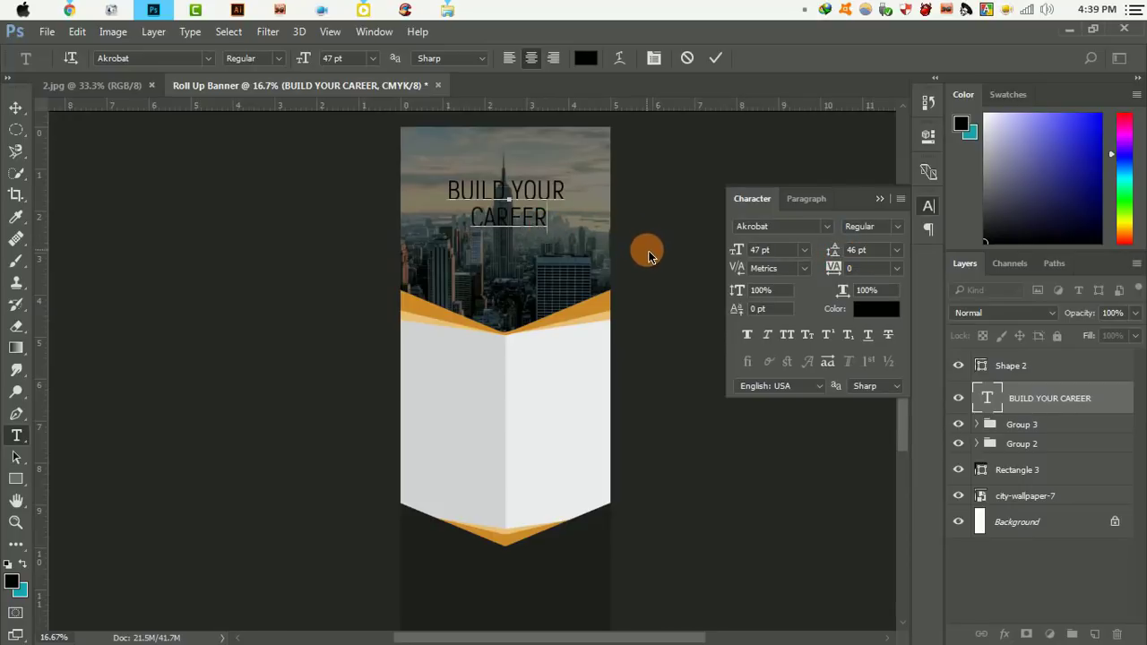
{"action": "key", "text": "Return"}
{"action": "type", "text": "NOW"}
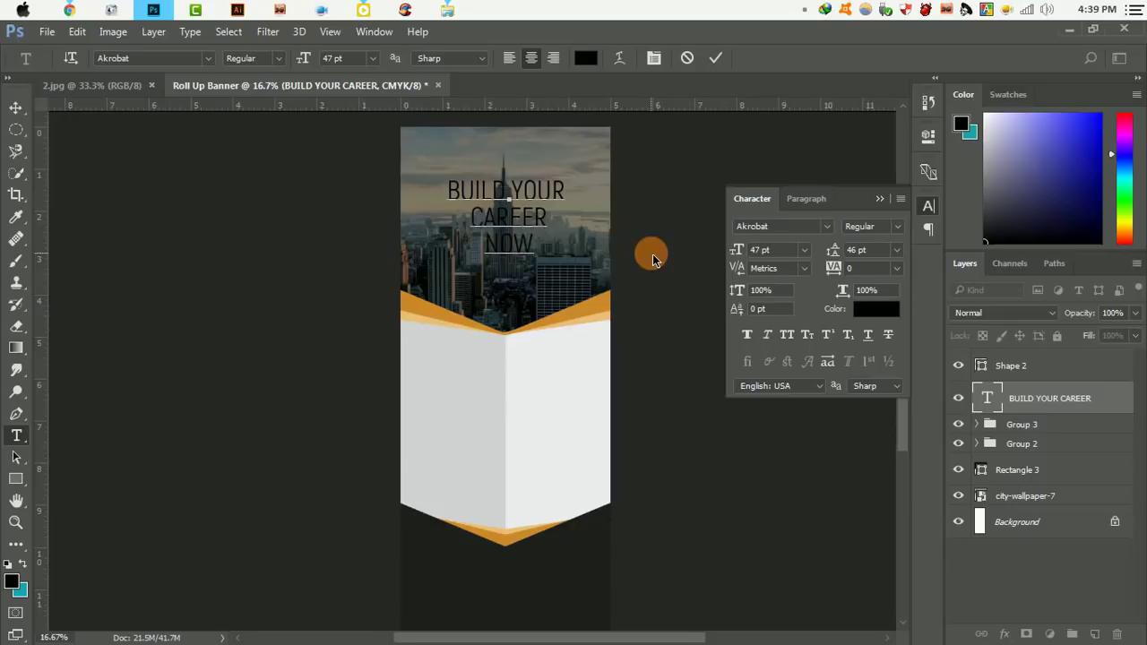
Set the word NOW in the ExtraBold font style
{"action": "left_click_drag", "start_coordinate": [551, 249], "coordinate": [296, 253]}
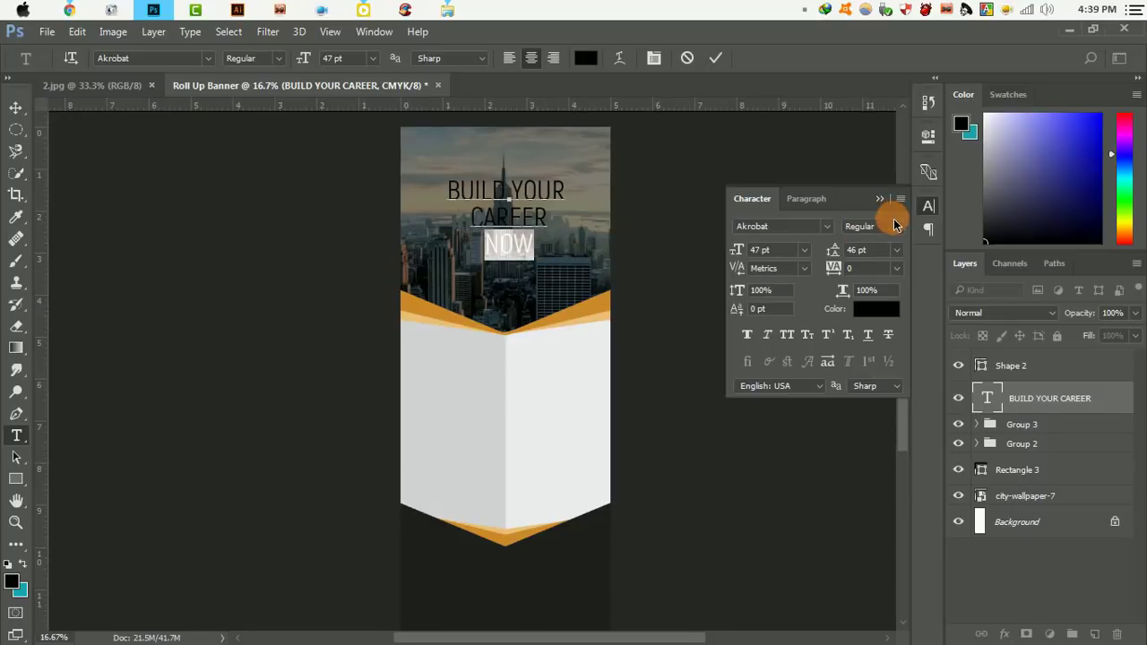
{"action": "left_click", "coordinate": [899, 232]}
{"action": "left_click", "coordinate": [873, 308]}
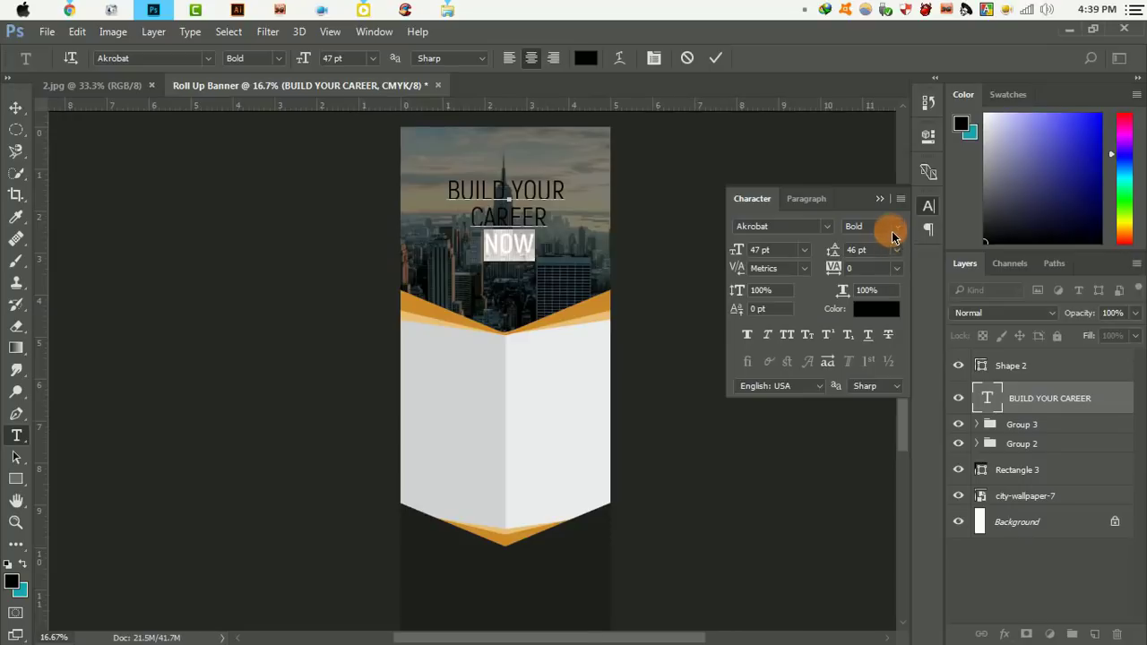
{"action": "left_click", "coordinate": [893, 235]}
{"action": "left_click", "coordinate": [887, 324]}
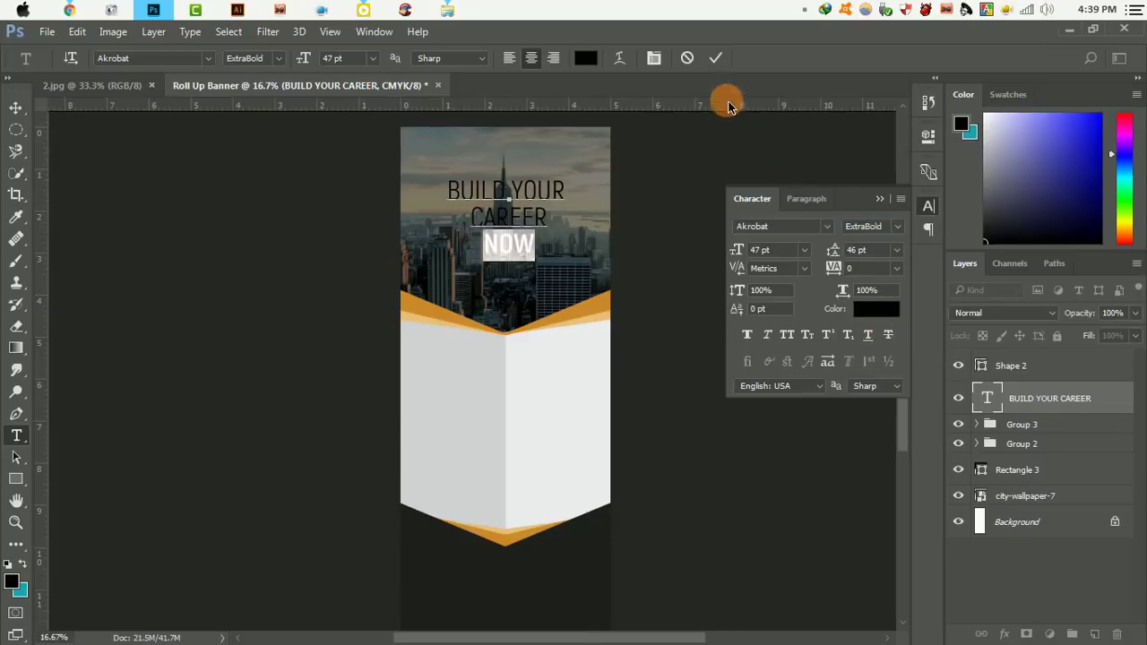
Colour the word NOW bright orange #fd9400 and commit the headline
{"action": "left_click", "coordinate": [865, 308]}
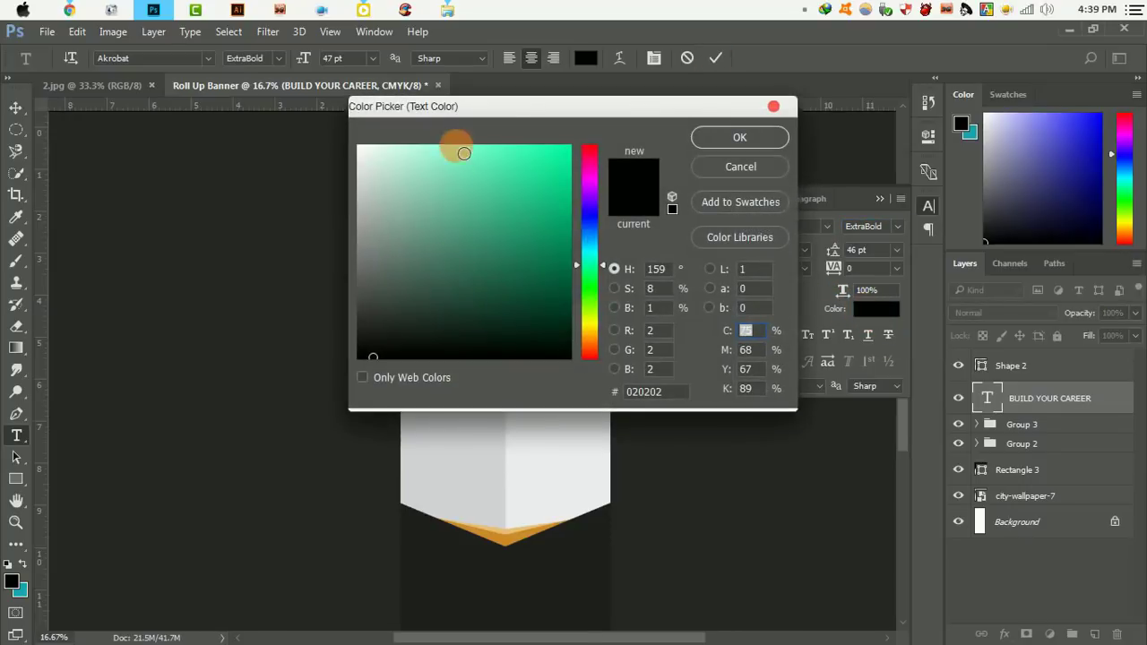
{"action": "left_click_drag", "start_coordinate": [480, 112], "coordinate": [817, 154]}
{"action": "left_click_drag", "start_coordinate": [920, 201], "coordinate": [919, 206]}
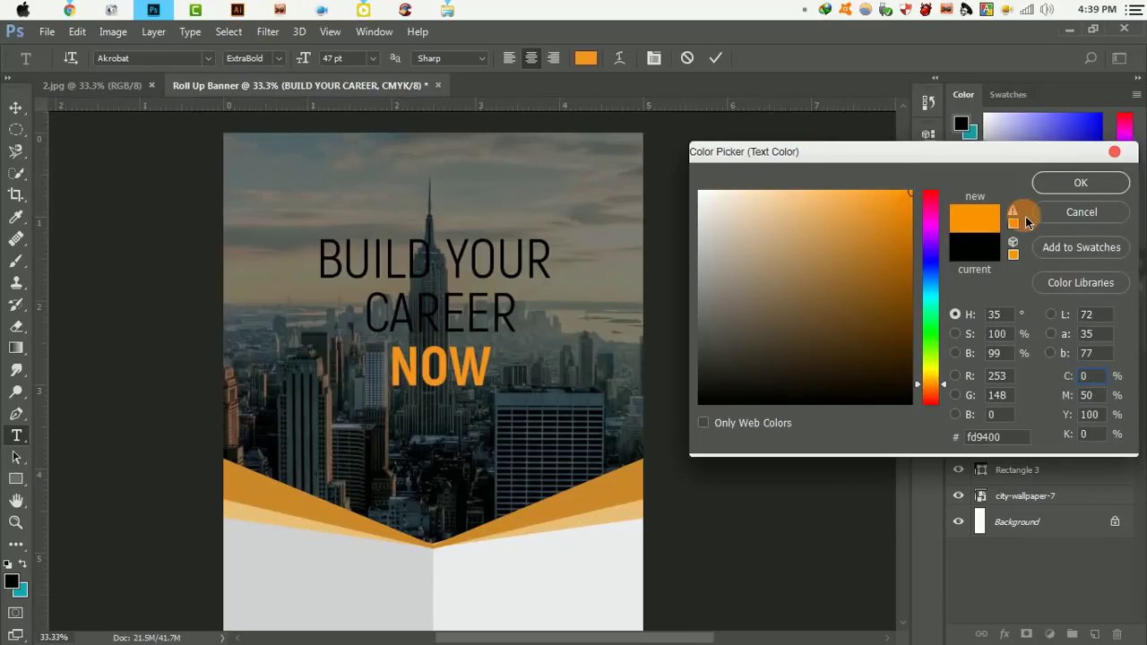
{"action": "left_click", "coordinate": [1055, 182]}
{"action": "left_click", "coordinate": [715, 61]}
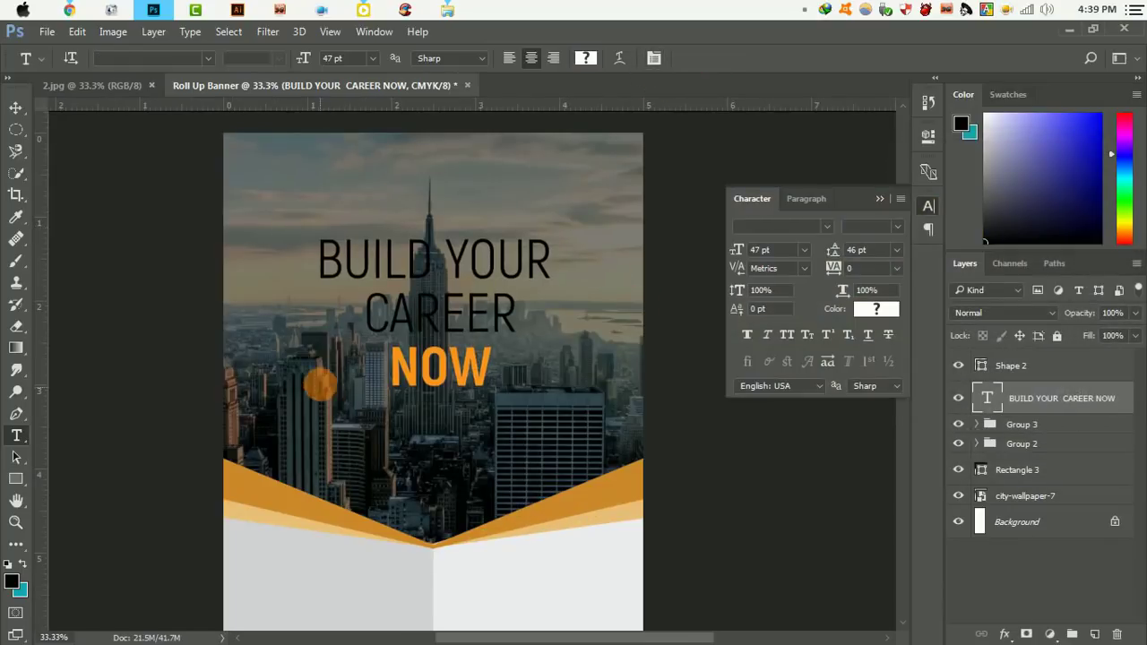
Recolour the BUILD YOUR CAREER lines light grey #d3d3d4 and commit
{"action": "left_click", "coordinate": [406, 340], "text": "ctrl+alt"}
{"action": "left_click", "coordinate": [396, 391], "text": "ctrl+alt"}
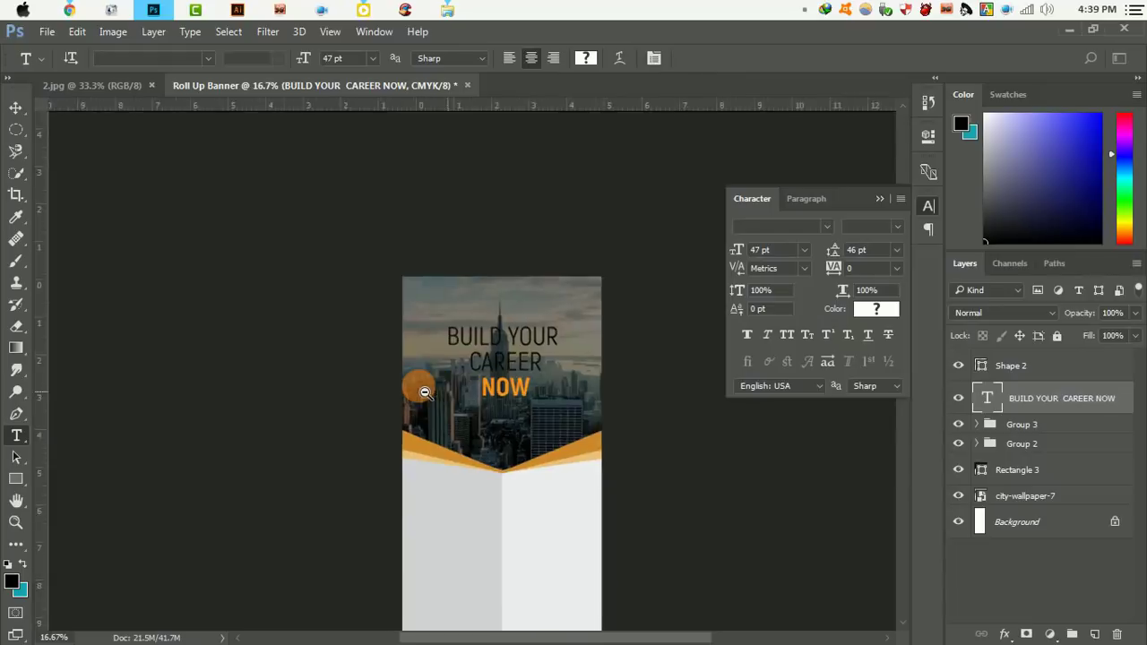
{"action": "left_click", "coordinate": [418, 388], "text": "ctrl+alt"}
{"action": "left_click", "coordinate": [498, 247]}
{"action": "key", "text": "ctrl+a"}
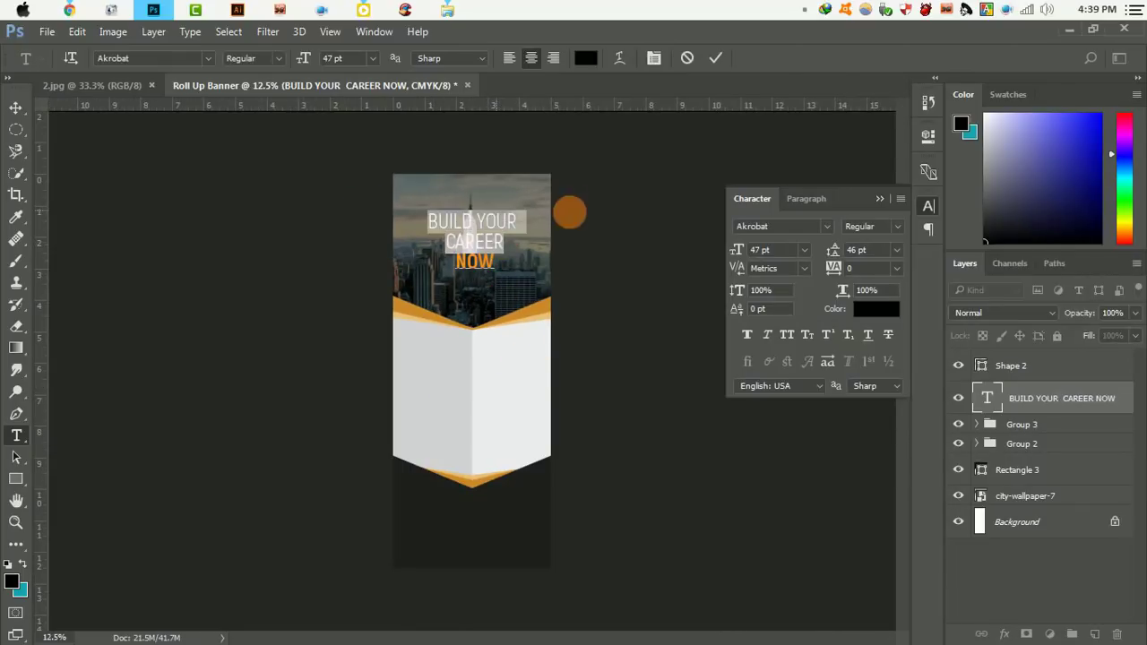
{"action": "left_click", "coordinate": [876, 308]}
{"action": "left_click", "coordinate": [435, 371]}
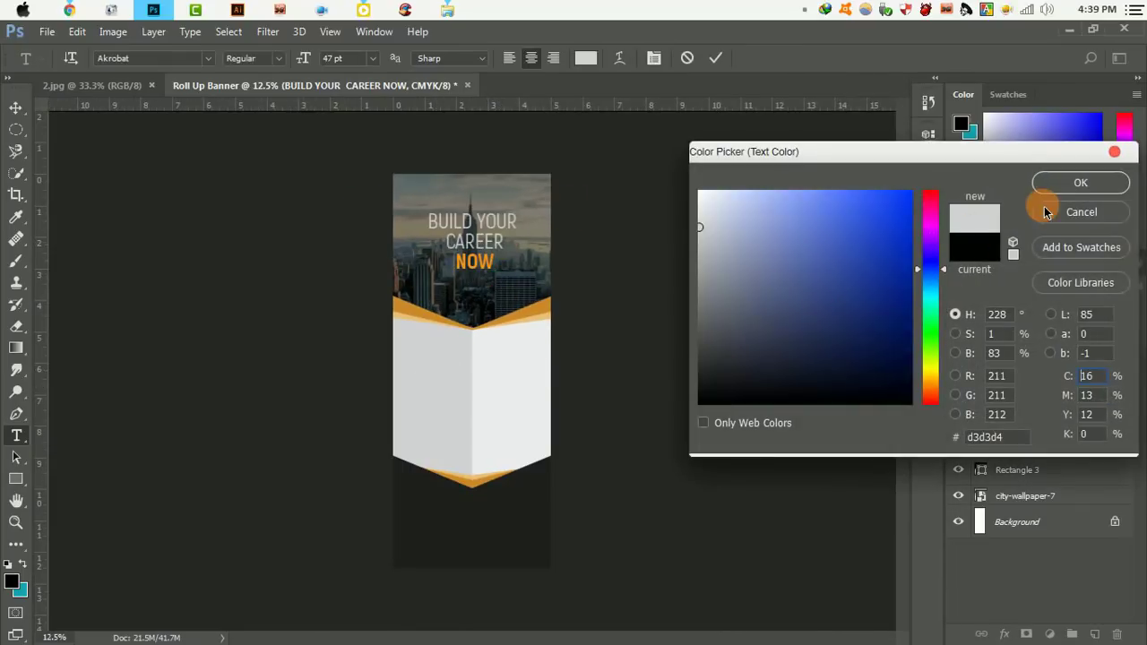
{"action": "left_click", "coordinate": [1103, 180]}
{"action": "left_click", "coordinate": [714, 58]}
{"action": "left_click", "coordinate": [515, 253], "text": "ctrl"}
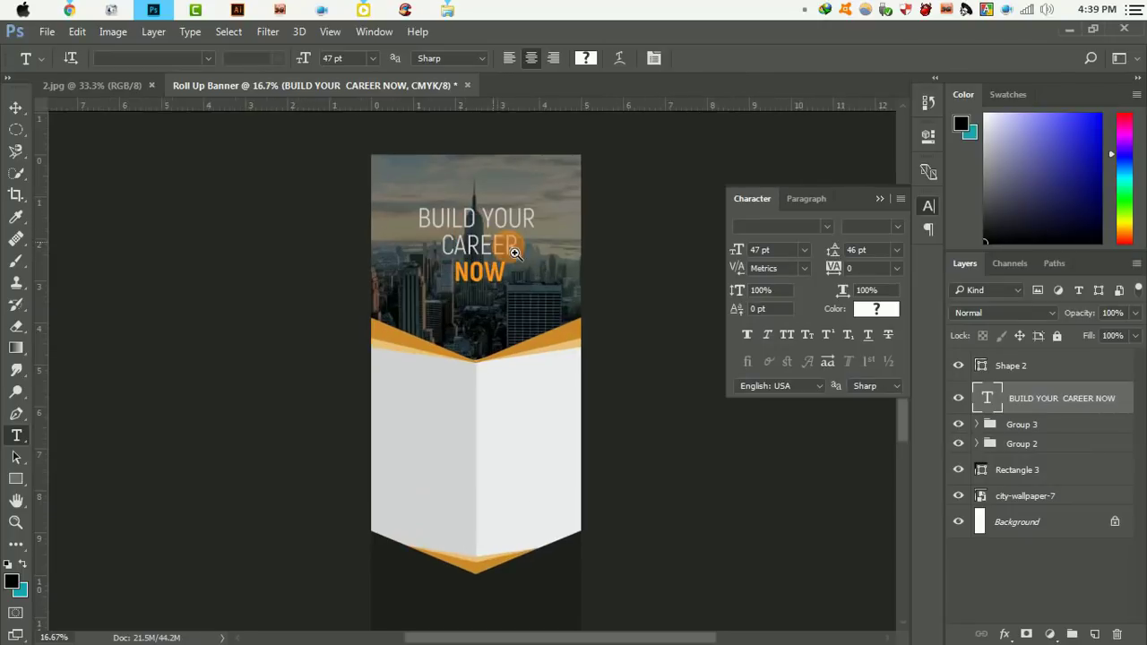
{"action": "left_click", "coordinate": [16, 107]}
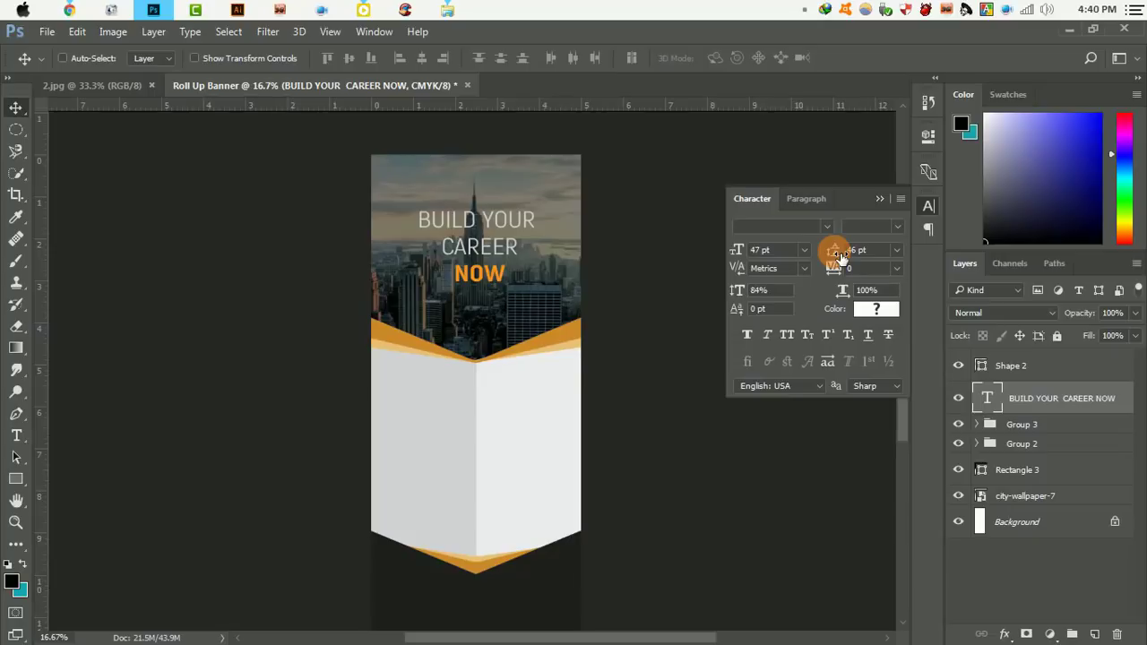
Enlarge the headline to 57 pt with looser leading in the character settings
{"action": "mouse_move", "coordinate": [832, 255]}
{"action": "left_mouse_down"}
{"action": "mouse_move", "coordinate": [824, 251]}
{"action": "mouse_move", "coordinate": [837, 255]}
{"action": "left_mouse_up"}
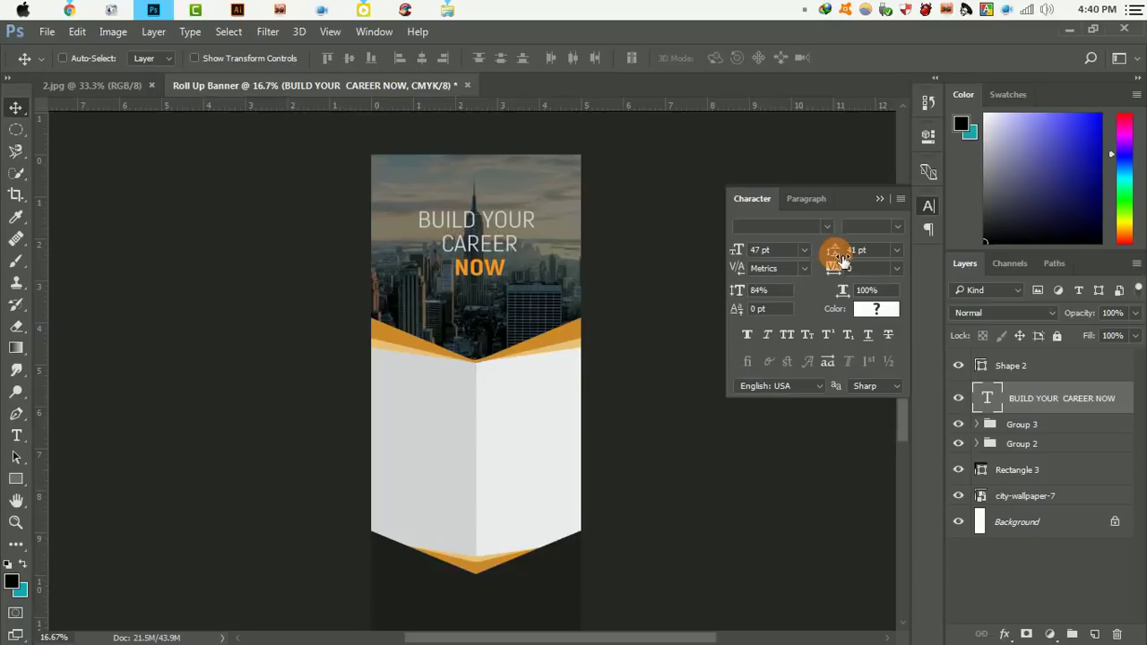
{"action": "left_click_drag", "start_coordinate": [744, 254], "coordinate": [751, 255]}
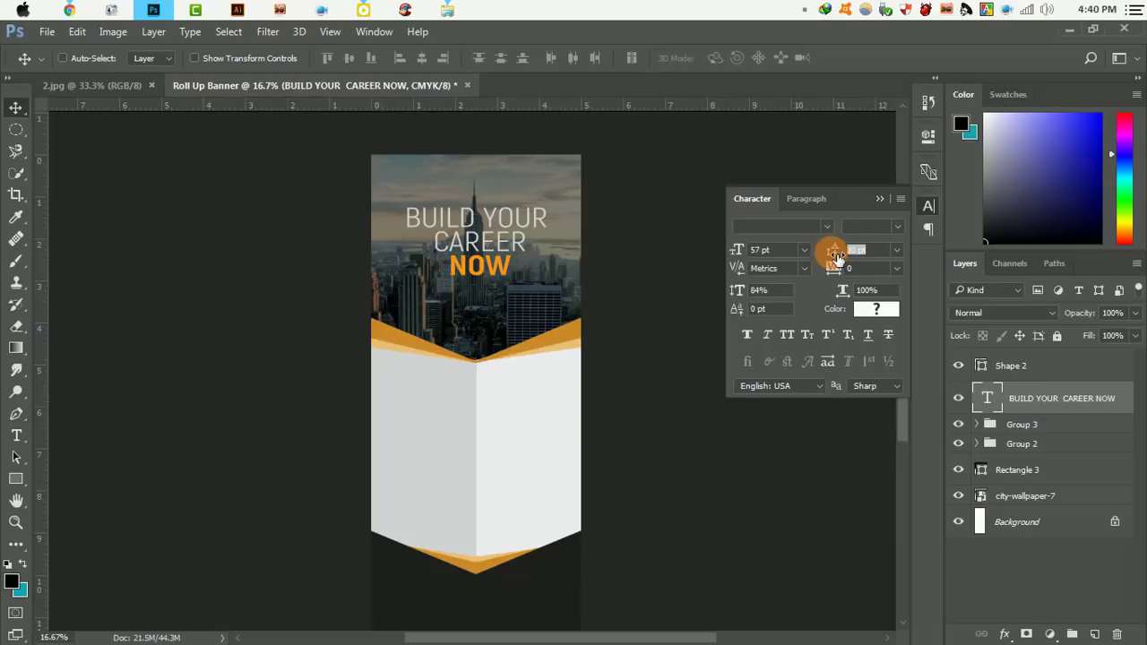
{"action": "left_click_drag", "start_coordinate": [837, 255], "coordinate": [840, 257]}
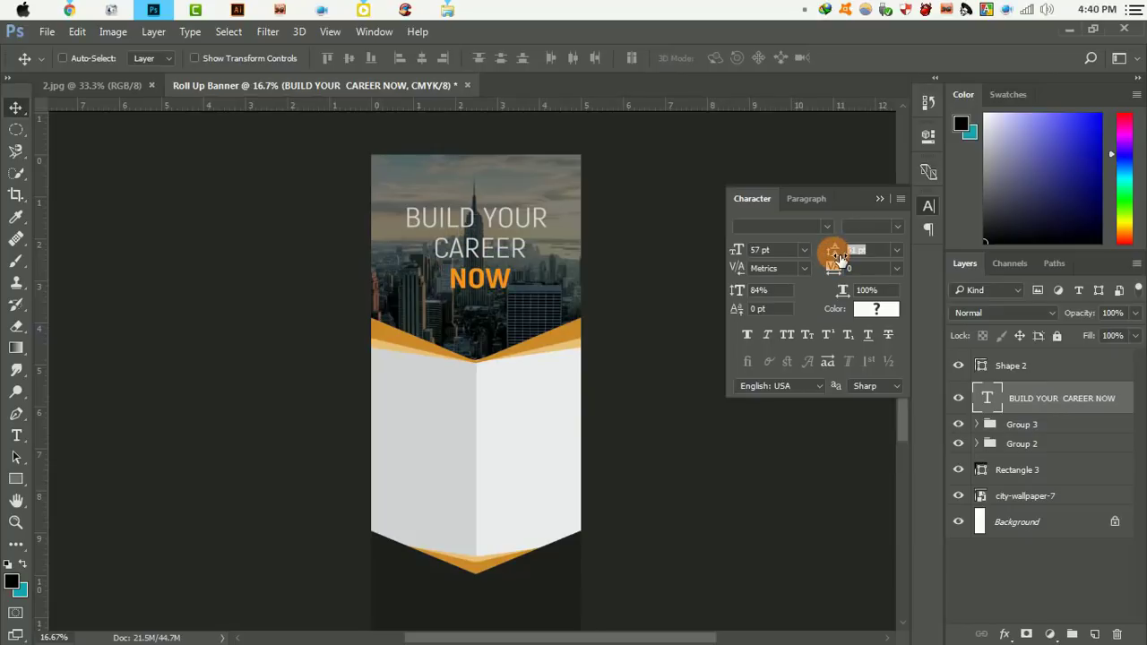
{"action": "left_click", "coordinate": [901, 198]}
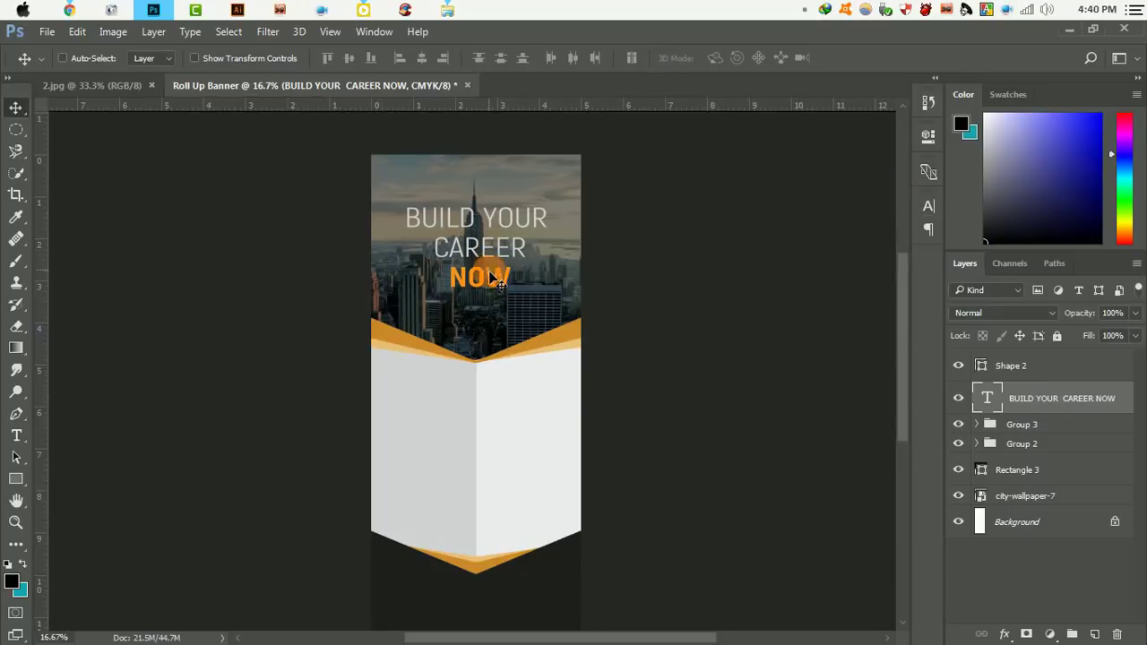
Zoom out to check the title's smart-guide spacing, then zoom in on the white panel
{"action": "key", "text": "ctrl+minus"}
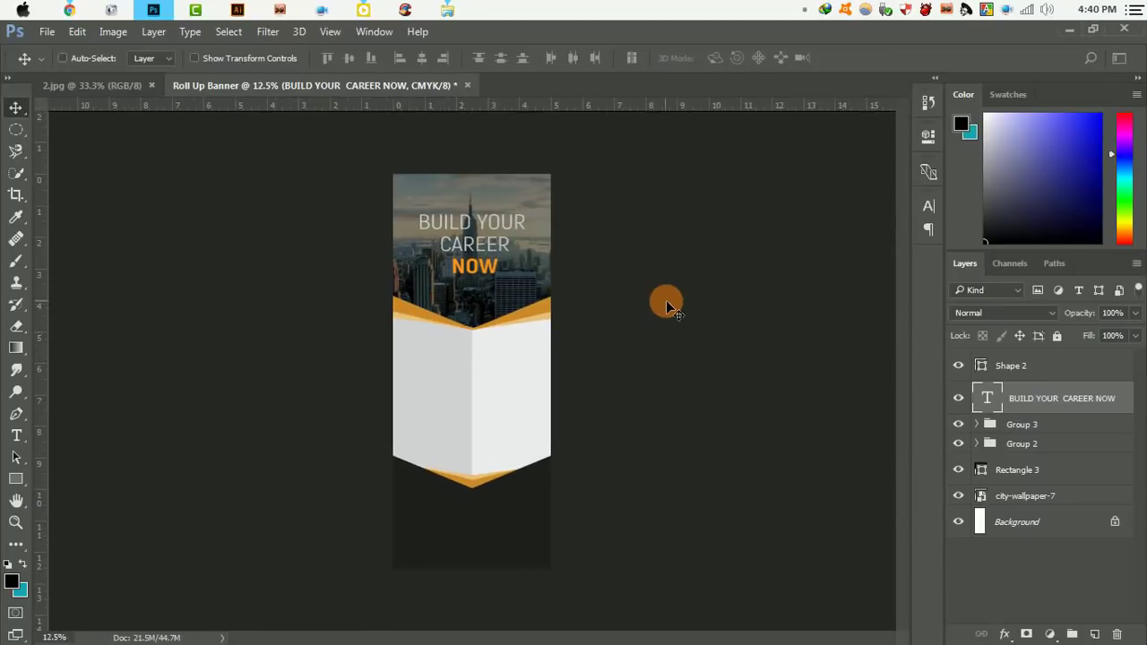
{"action": "key", "text": "ctrl"}
{"action": "key", "text": "ctrl+plus"}
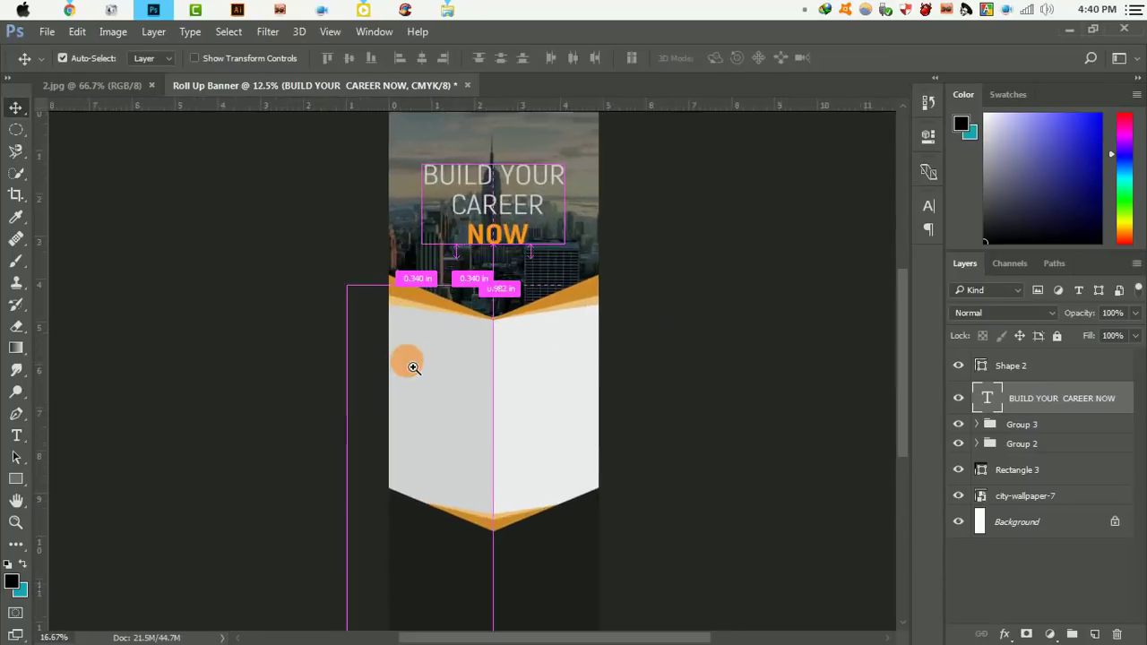
{"action": "key", "text": "ctrl+plus"}
{"action": "key", "text": "ctrl+plus"}
Add a left-aligned, two-line CREATIVE CONCEPT heading at 26 pt on the white panel
{"action": "left_click", "coordinate": [25, 437]}
{"action": "left_click", "coordinate": [413, 269]}
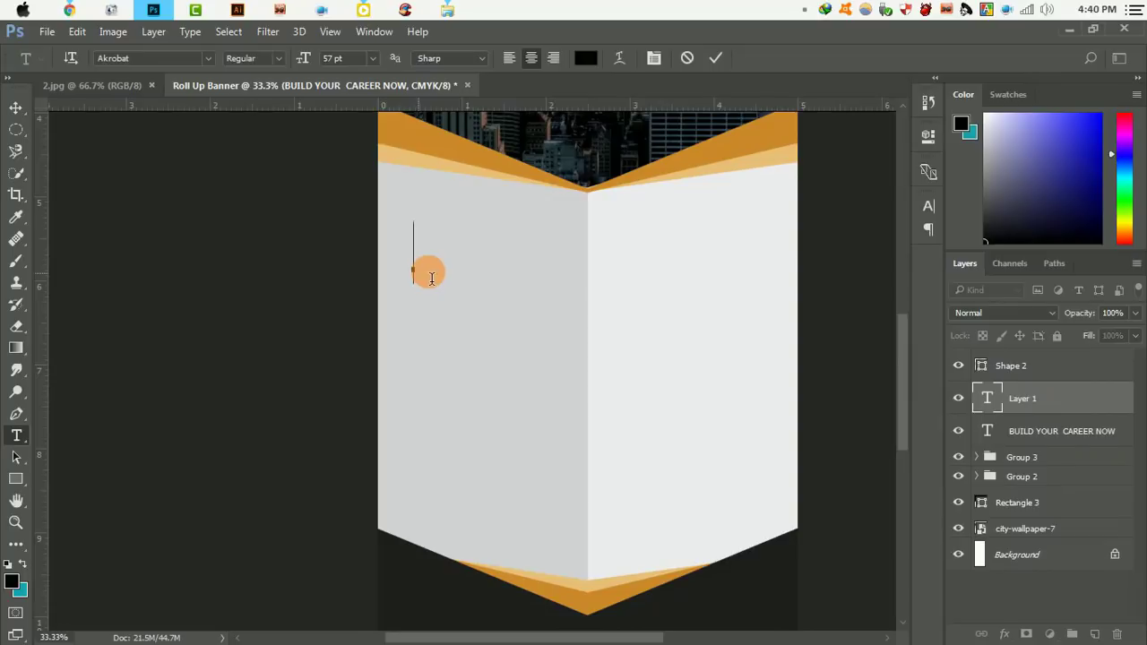
{"action": "type", "text": "CREATIVE"}
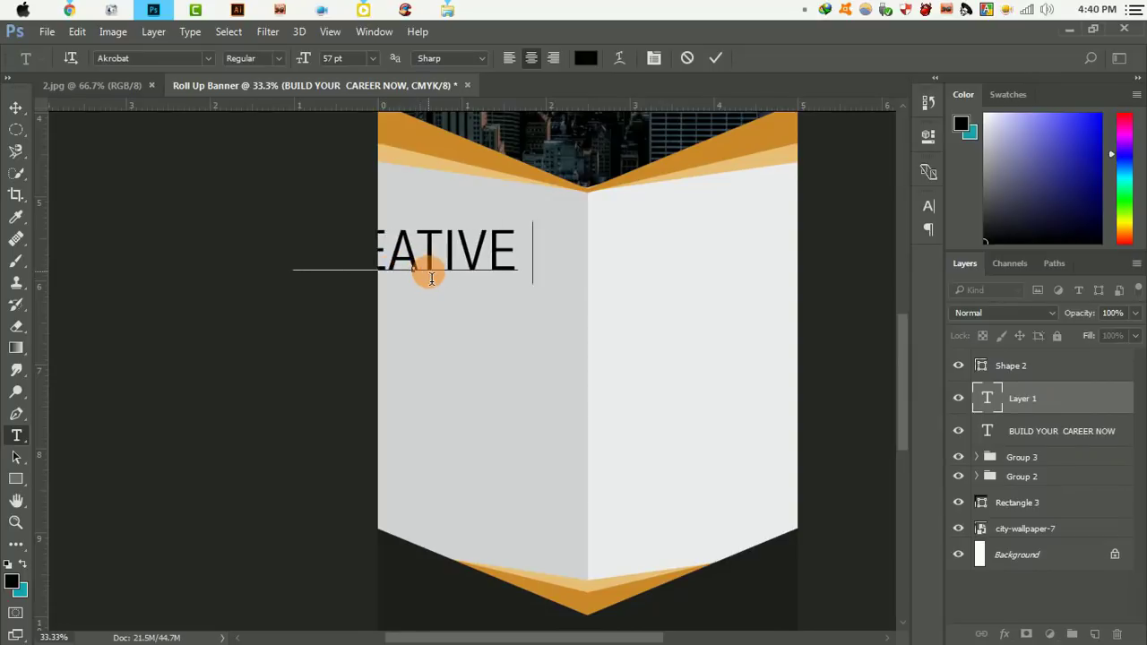
{"action": "type", "text": " CONCEPT"}
{"action": "left_click", "coordinate": [440, 253]}
{"action": "key", "text": "Return"}
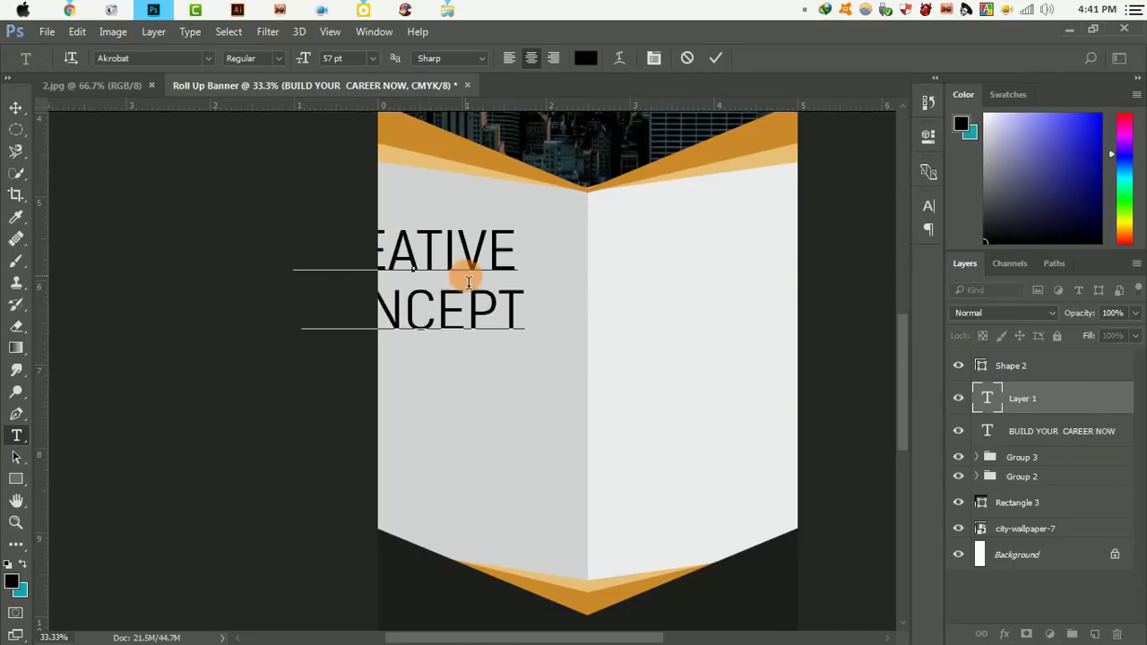
{"action": "key", "text": "ctrl+a"}
{"action": "left_click", "coordinate": [509, 58]}
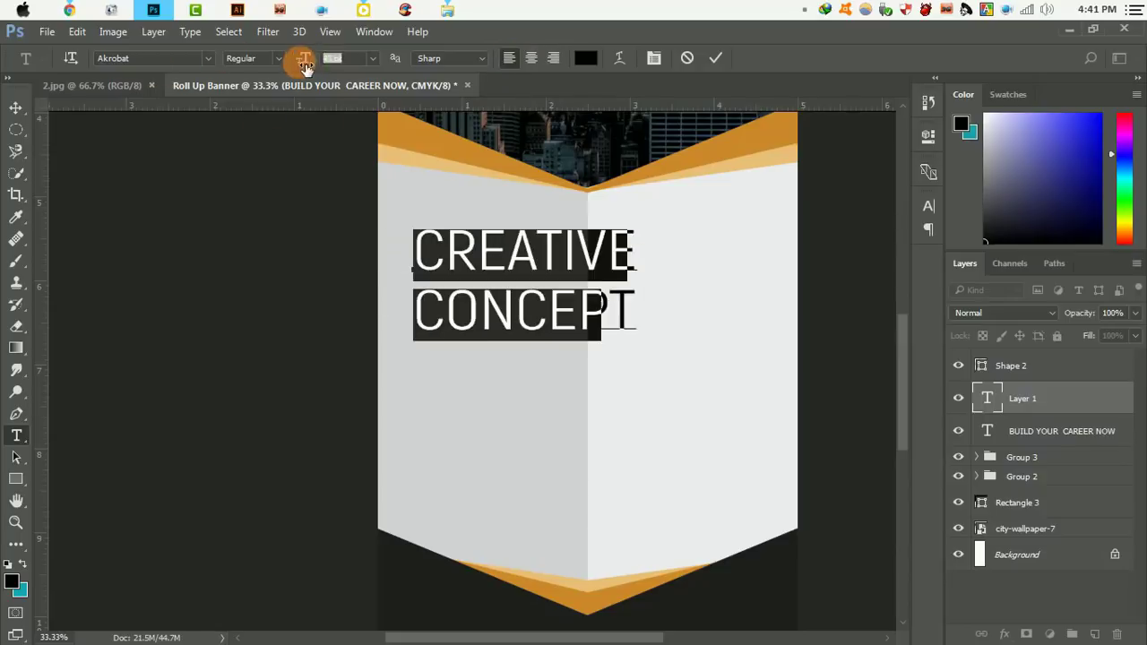
{"action": "left_click_drag", "start_coordinate": [303, 57], "coordinate": [879, 273]}
{"action": "key", "text": "ctrl+t"}
{"action": "left_click_drag", "start_coordinate": [819, 249], "coordinate": [825, 254]}
{"action": "left_click", "coordinate": [715, 57]}
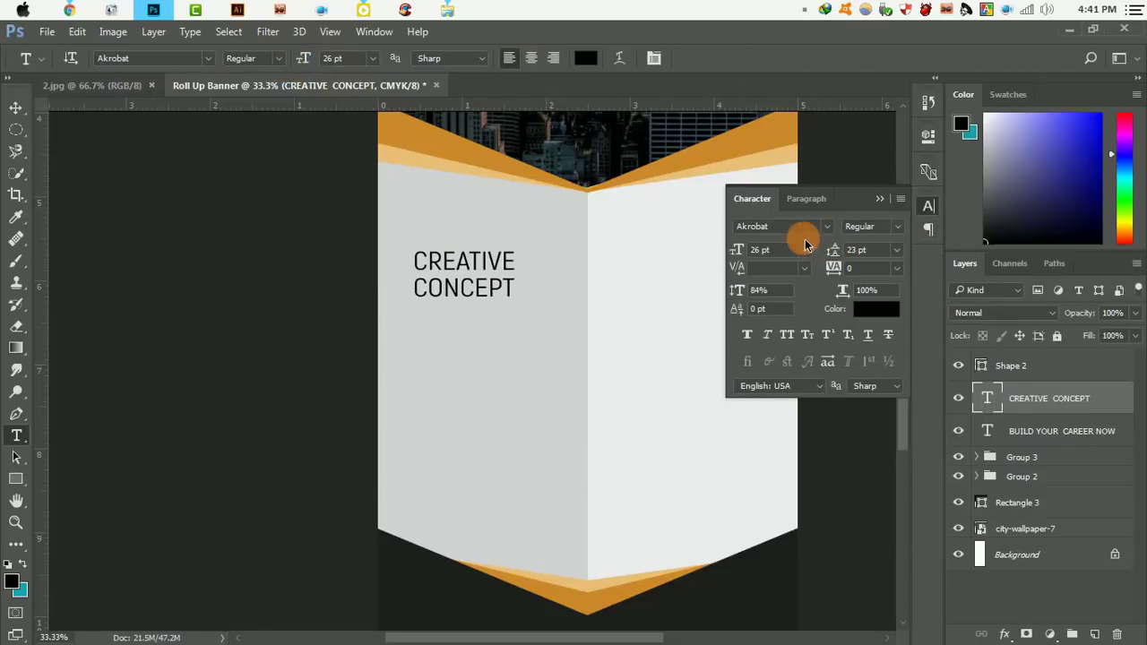
Make CREATIVE SemiBold while keeping CONCEPT Regular
{"action": "left_click", "coordinate": [928, 205]}
{"action": "left_click", "coordinate": [874, 226]}
{"action": "left_click", "coordinate": [864, 307]}
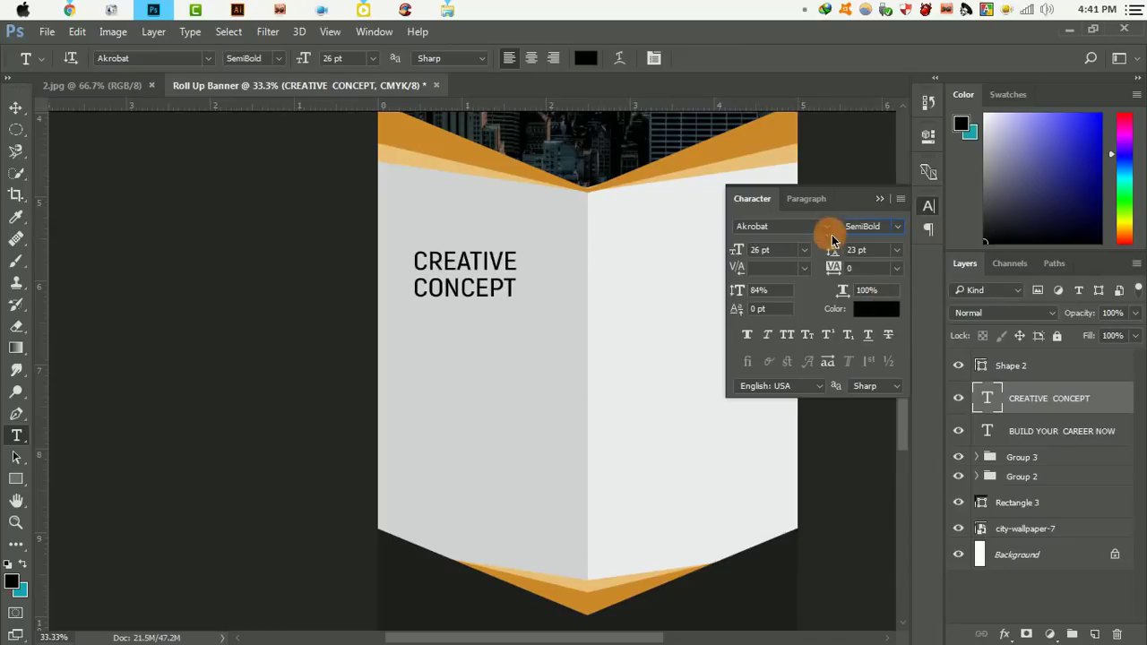
{"action": "key", "text": "ctrl+minus"}
{"action": "key", "text": "ctrl+minus"}
{"action": "left_click", "coordinate": [437, 394]}
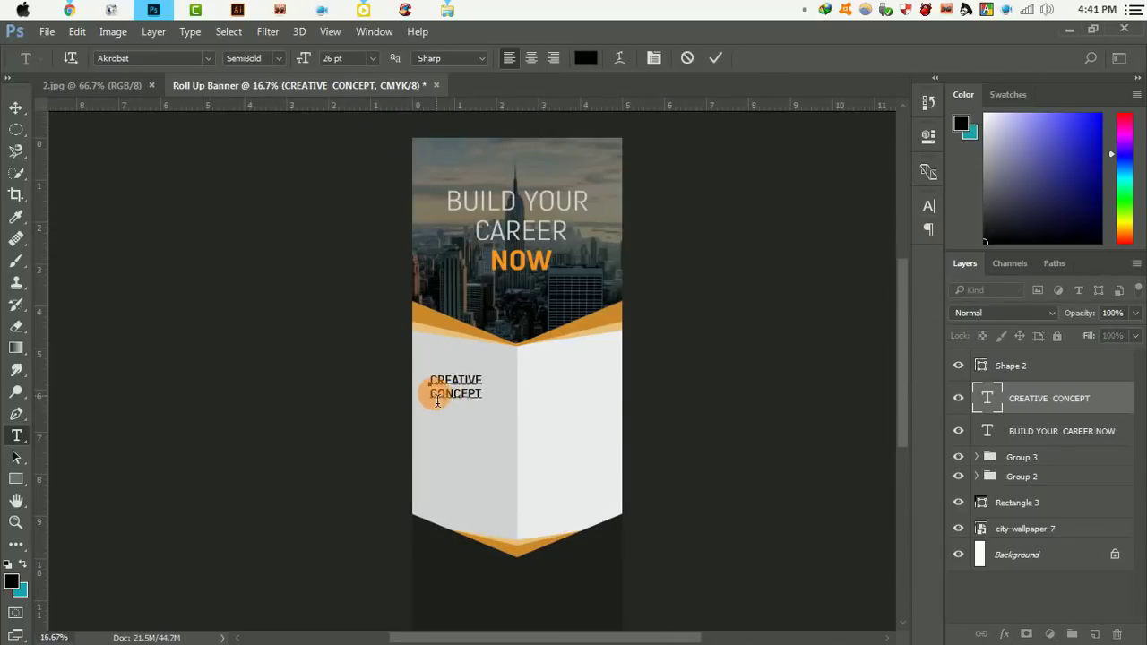
{"action": "double_click", "coordinate": [437, 394]}
{"action": "left_click", "coordinate": [928, 205]}
{"action": "left_click", "coordinate": [874, 226]}
{"action": "left_click", "coordinate": [863, 260]}
{"action": "left_click", "coordinate": [724, 56]}
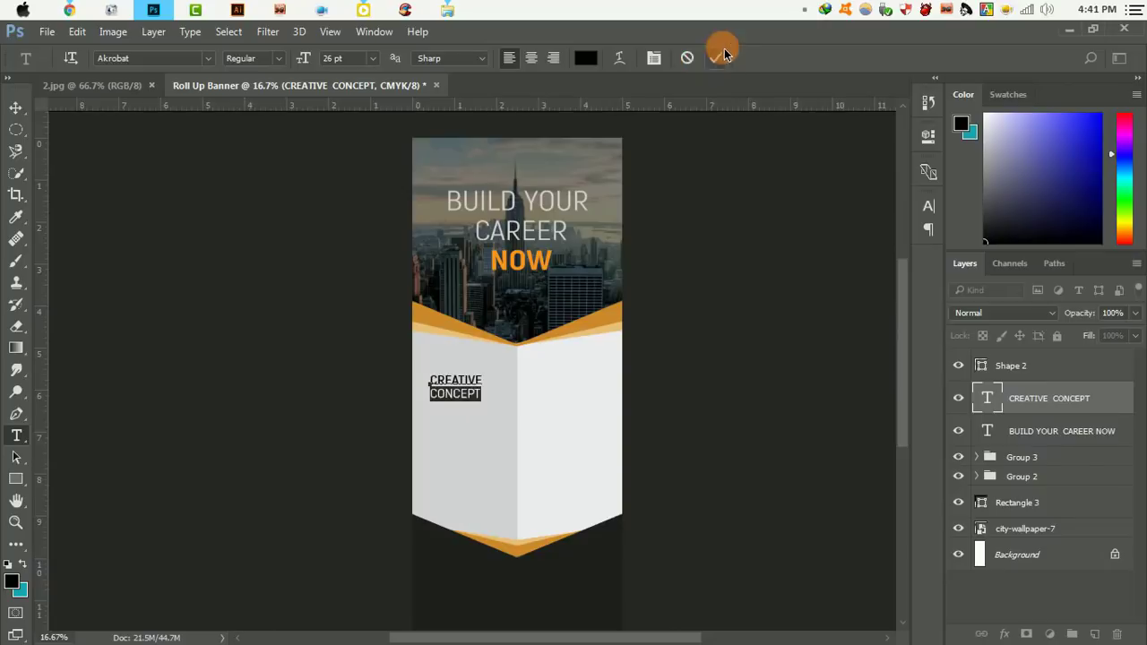
Move the CREATIVE CONCEPT heading into place near the panel's top-left
{"action": "left_click", "coordinate": [15, 106]}
{"action": "key", "text": "ctrl+plus"}
{"action": "key", "text": "ctrl+plus"}
{"action": "key", "text": "ctrl+plus"}
{"action": "mouse_move", "coordinate": [379, 281]}
{"action": "left_mouse_down"}
{"action": "mouse_move", "coordinate": [389, 242]}
{"action": "mouse_move", "coordinate": [348, 227]}
{"action": "left_mouse_up"}
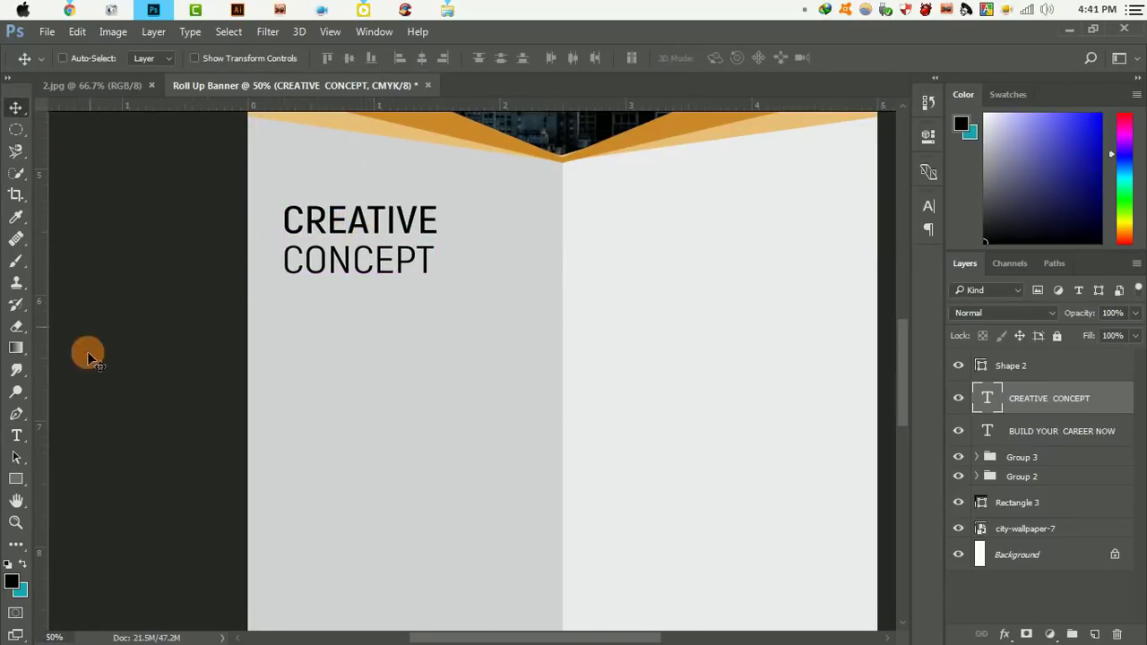
Add a Lorem ipsum paragraph under the heading at 10 pt with 11 pt leading
{"action": "key", "text": "t"}
{"action": "left_click_drag", "start_coordinate": [284, 285], "coordinate": [844, 580]}
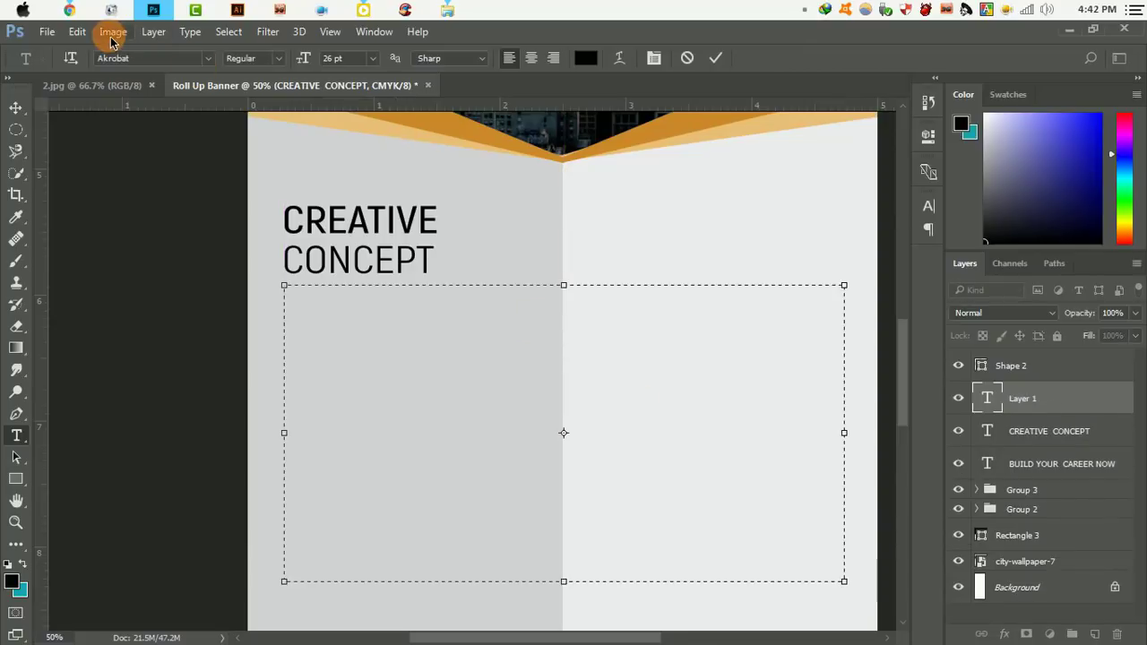
{"action": "left_click", "coordinate": [190, 31]}
{"action": "left_click", "coordinate": [234, 453]}
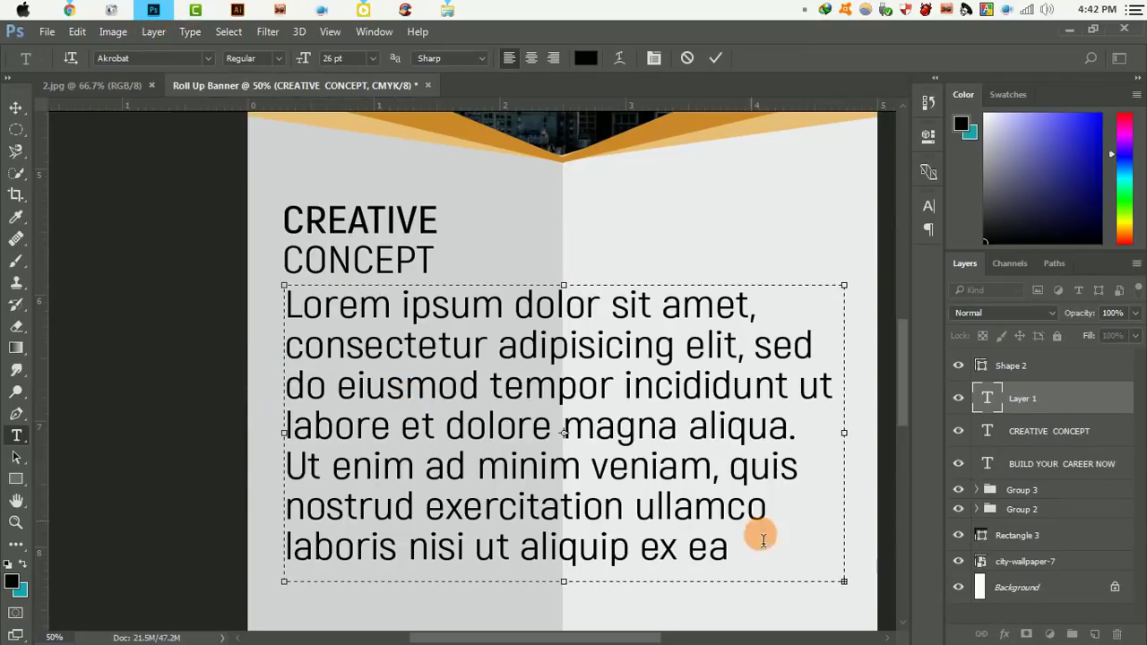
{"action": "key", "text": "ctrl+a"}
{"action": "left_click_drag", "start_coordinate": [307, 60], "coordinate": [300, 65]}
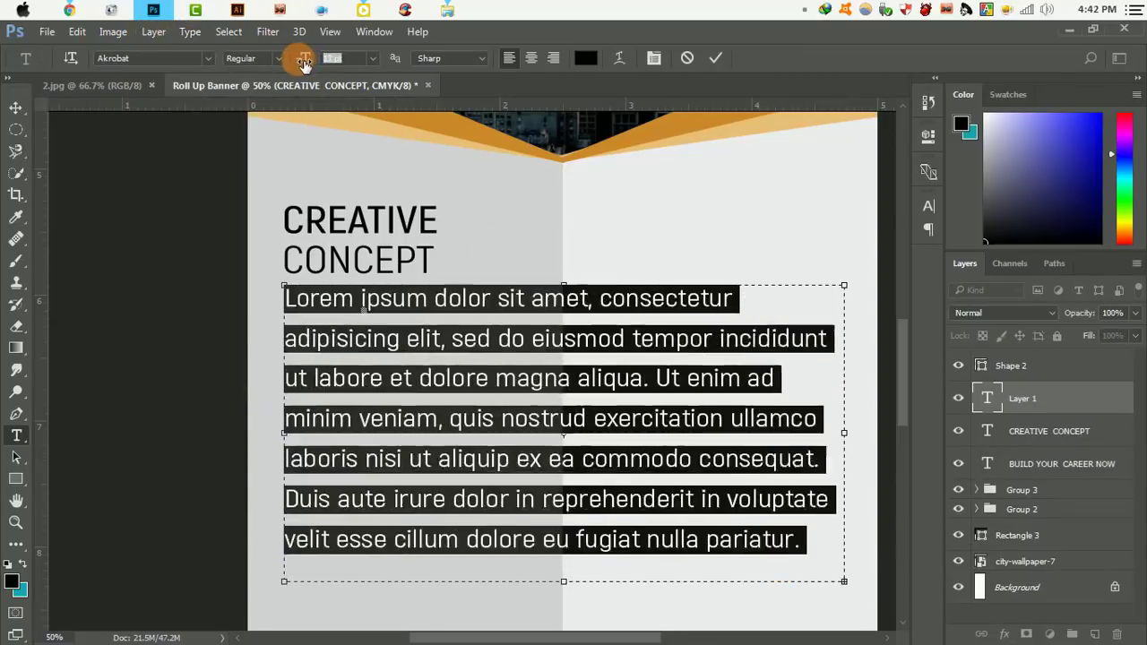
{"action": "left_click", "coordinate": [928, 206]}
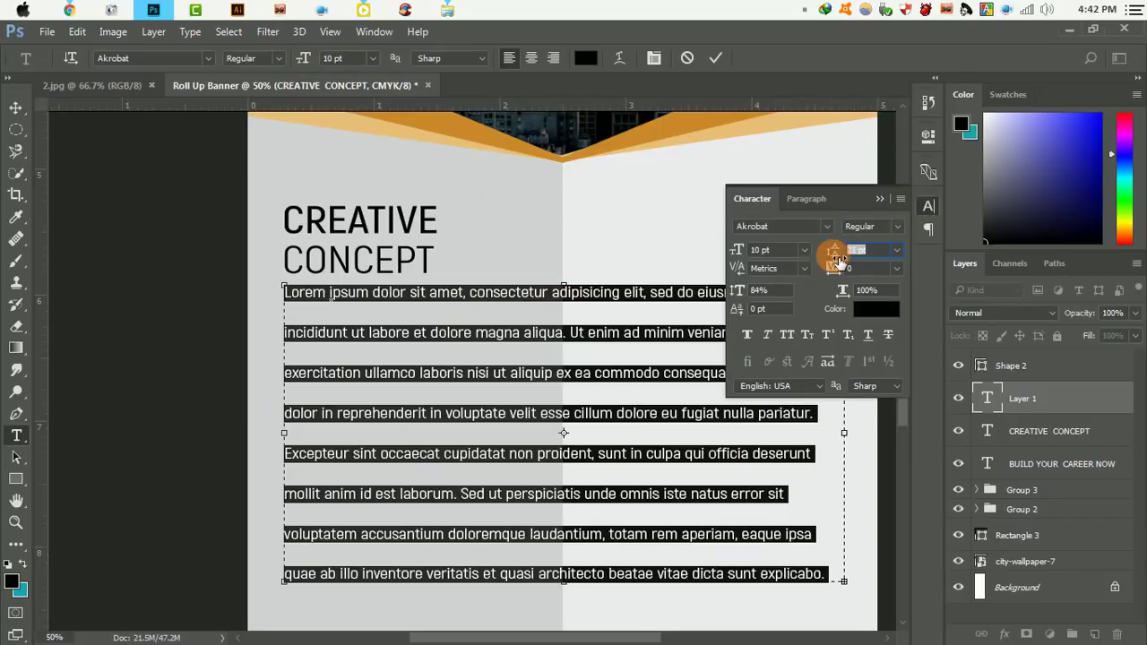
{"action": "left_click_drag", "start_coordinate": [832, 250], "coordinate": [826, 262]}
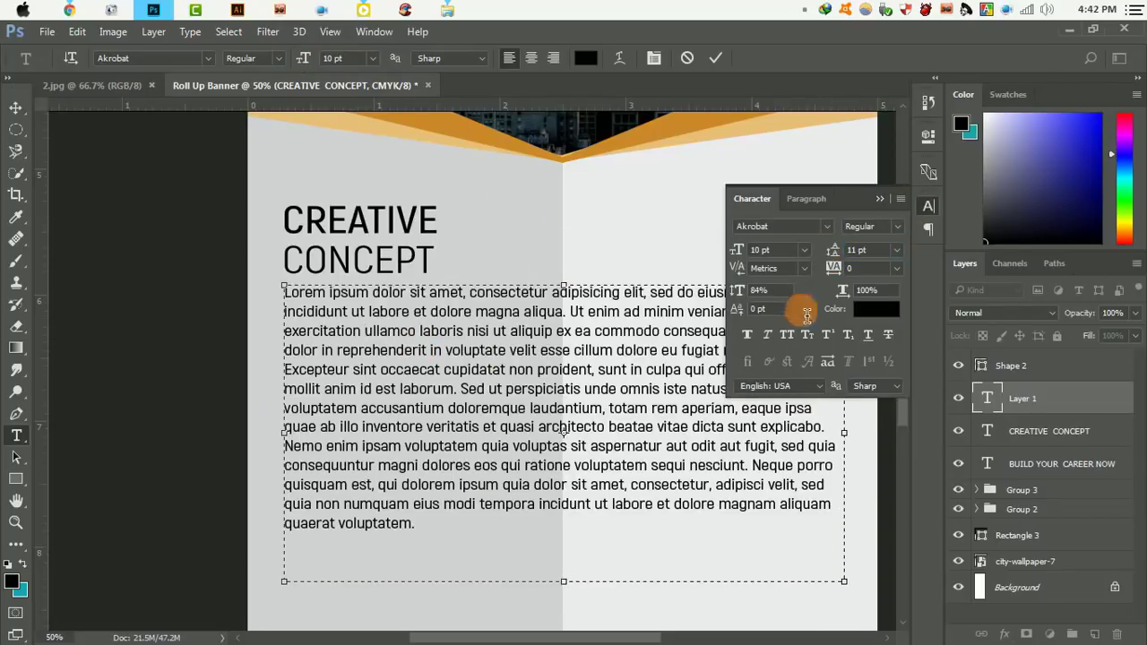
{"action": "mouse_move", "coordinate": [843, 580]}
{"action": "left_mouse_down"}
{"action": "mouse_move", "coordinate": [538, 563]}
{"action": "mouse_move", "coordinate": [537, 525]}
{"action": "left_mouse_up"}
{"action": "left_click", "coordinate": [715, 58]}
Group the paragraph, CREATIVE CONCEPT heading and Shape 2 as Group 4
{"action": "left_click", "coordinate": [15, 106]}
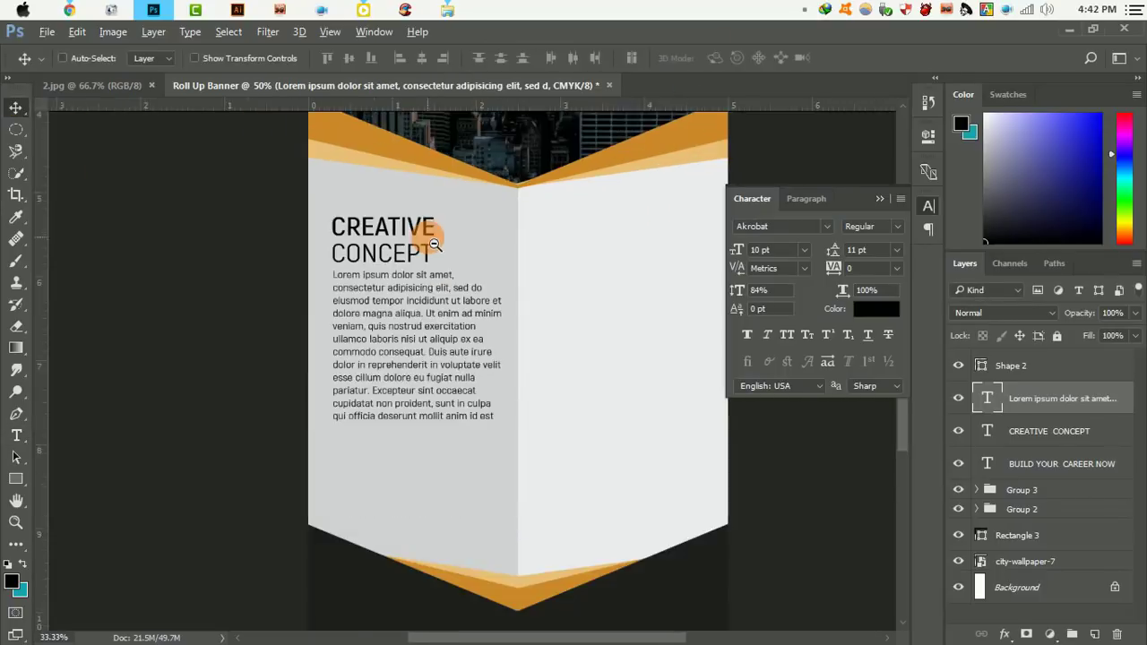
{"action": "scroll", "coordinate": [427, 243], "scroll_direction": "down", "scroll_amount": 2}
{"action": "scroll", "coordinate": [525, 242], "scroll_direction": "up", "scroll_amount": 2}
{"action": "left_click", "coordinate": [1066, 367], "text": "shift"}
{"action": "key", "text": "Left"}
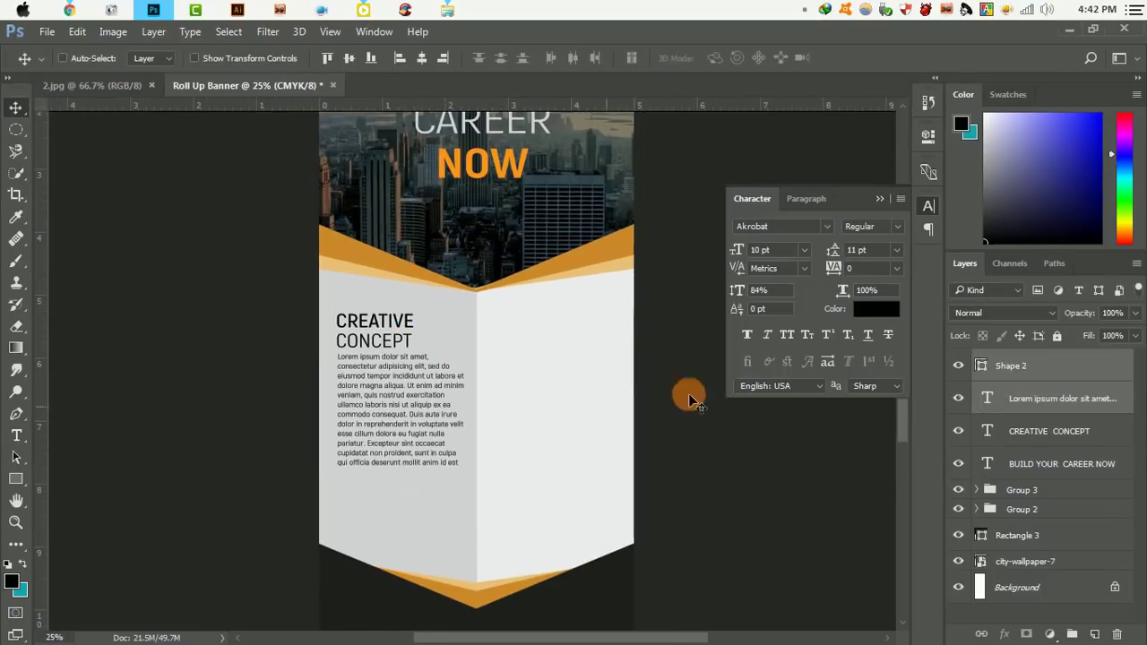
{"action": "key", "text": "shift+alt+bracketleft"}
{"action": "key", "text": "Left"}
{"action": "left_click", "coordinate": [1073, 635]}
{"action": "double_click", "coordinate": [1100, 361]}
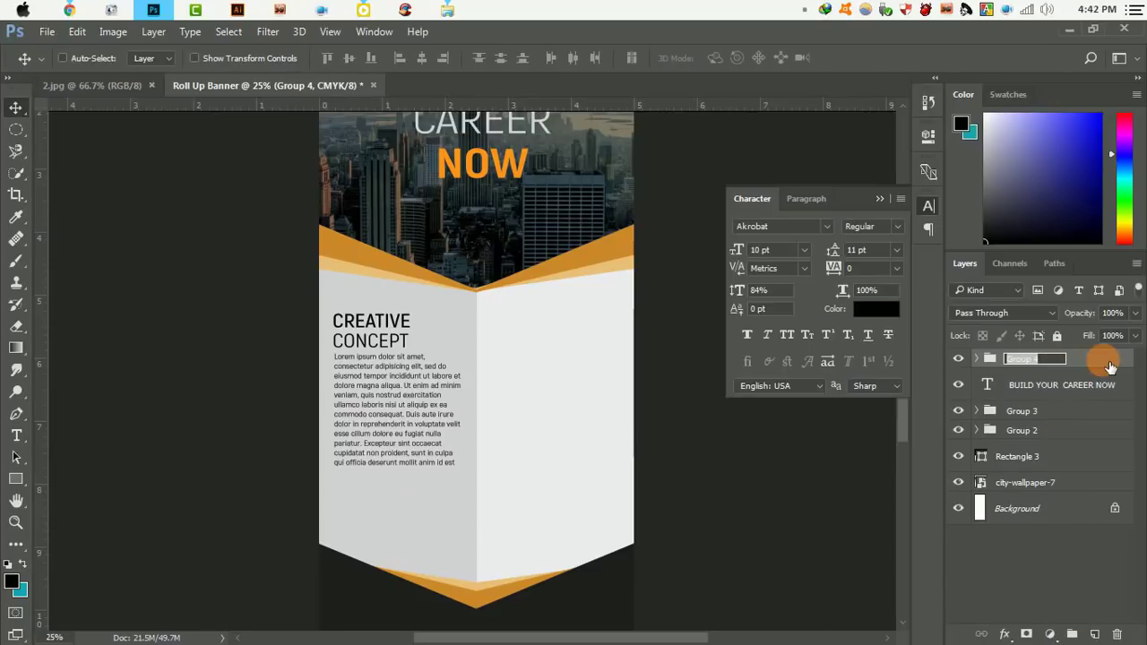
{"action": "key", "text": "Return"}
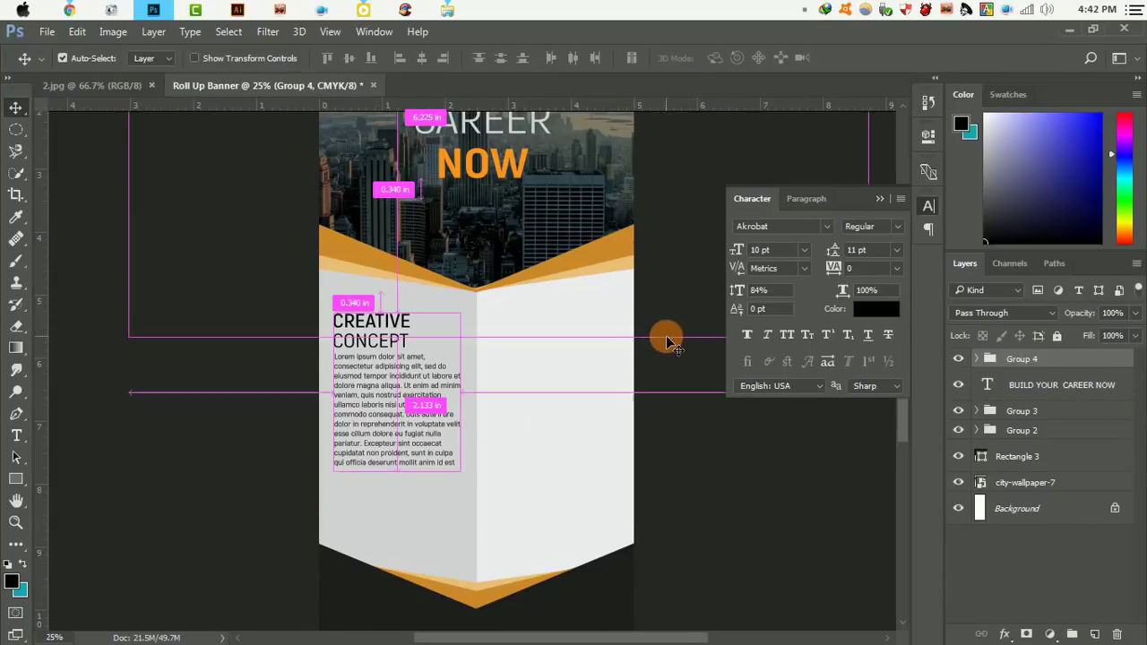
Duplicate the CREATIVE CONCEPT heading lower down and retype it as PREMIUM CONCEPT
{"action": "scroll", "coordinate": [404, 383], "scroll_direction": "down", "scroll_amount": 2}
{"action": "right_click", "coordinate": [360, 239]}
{"action": "left_click", "coordinate": [422, 266]}
{"action": "mouse_move", "coordinate": [345, 240]}
{"action": "left_mouse_down"}
{"action": "mouse_move", "coordinate": [345, 404]}
{"action": "mouse_move", "coordinate": [501, 376]}
{"action": "left_mouse_up"}
{"action": "left_click", "coordinate": [17, 439]}
{"action": "type", "text": "Pr"}
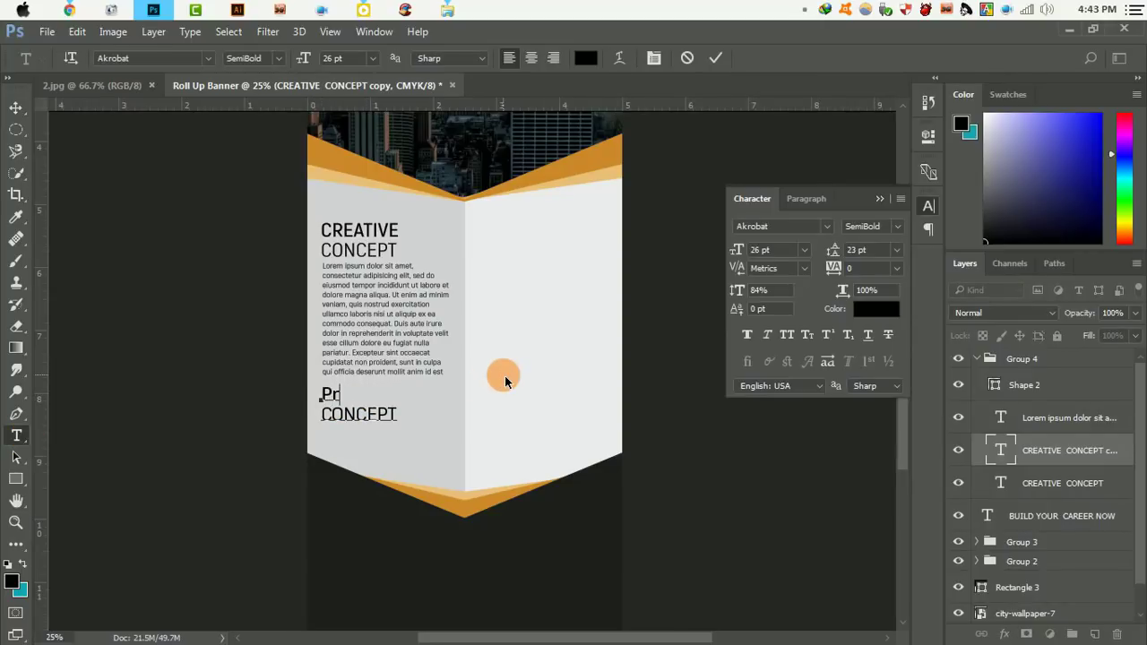
{"action": "type", "text": "emium"}
{"action": "key", "text": "BackSpace"}
{"action": "key", "text": "BackSpace"}
{"action": "key", "text": "BackSpace"}
{"action": "key", "text": "BackSpace"}
{"action": "type", "text": "REMIUM"}
{"action": "key", "text": "Down"}
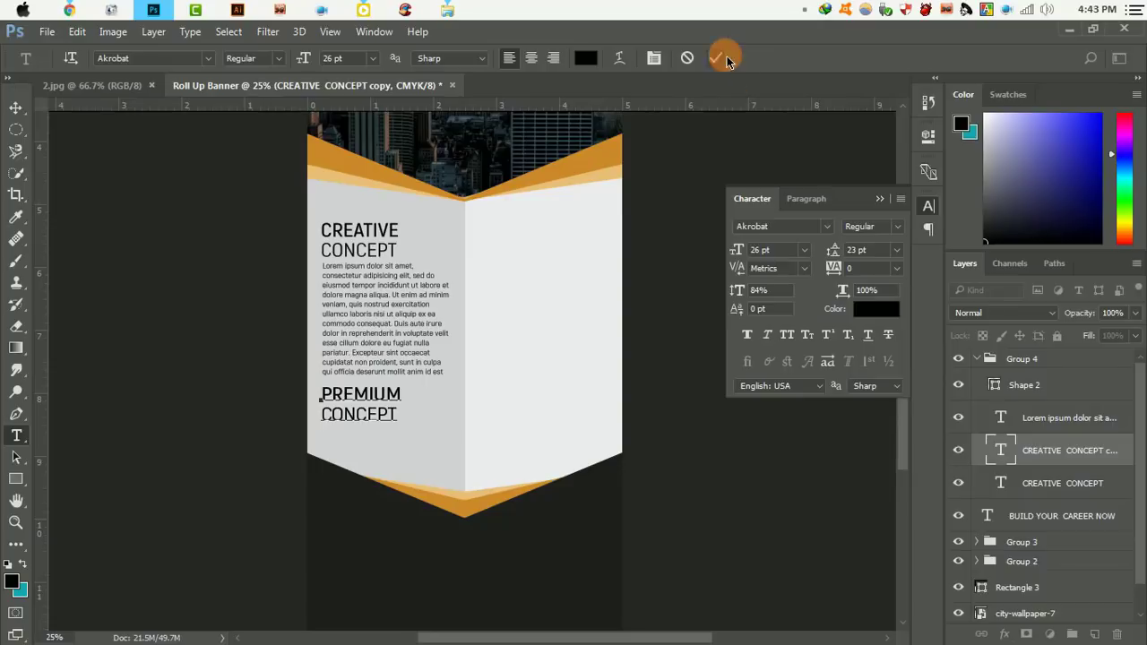
{"action": "left_click", "coordinate": [715, 57]}
Move PREMIUM CONCEPT out of Group 4 and copy the Lorem ipsum paragraph beneath it
{"action": "key", "text": "v"}
{"action": "left_click_drag", "start_coordinate": [1084, 477], "coordinate": [1049, 351]}
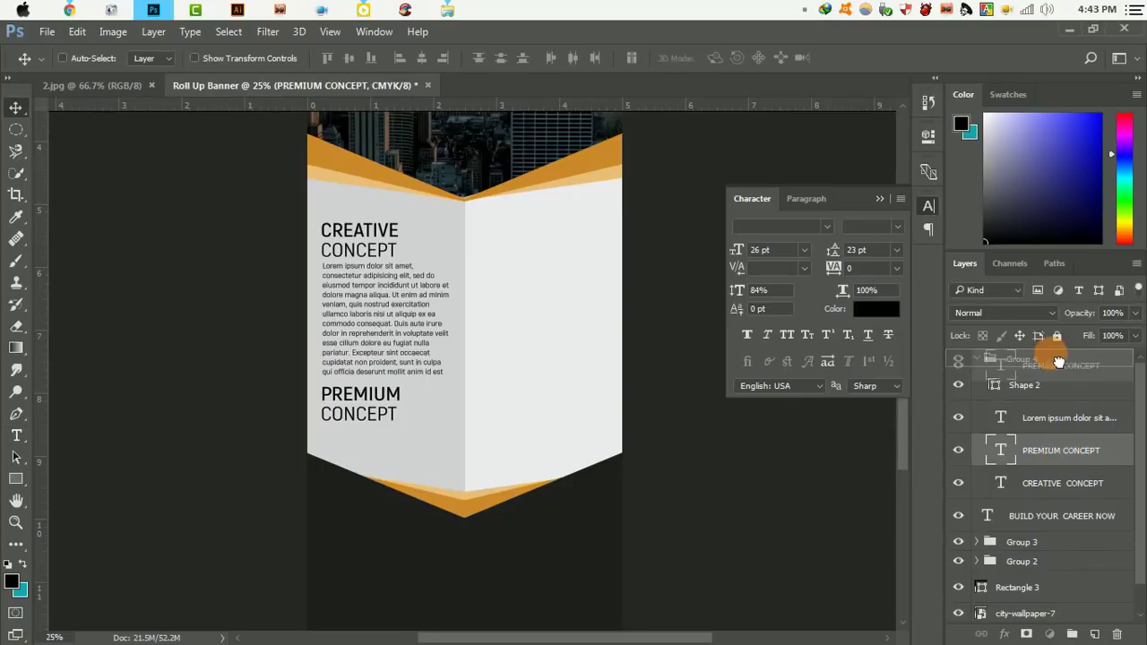
{"action": "left_click", "coordinate": [984, 393]}
{"action": "left_click", "coordinate": [985, 395]}
{"action": "left_click", "coordinate": [1057, 450]}
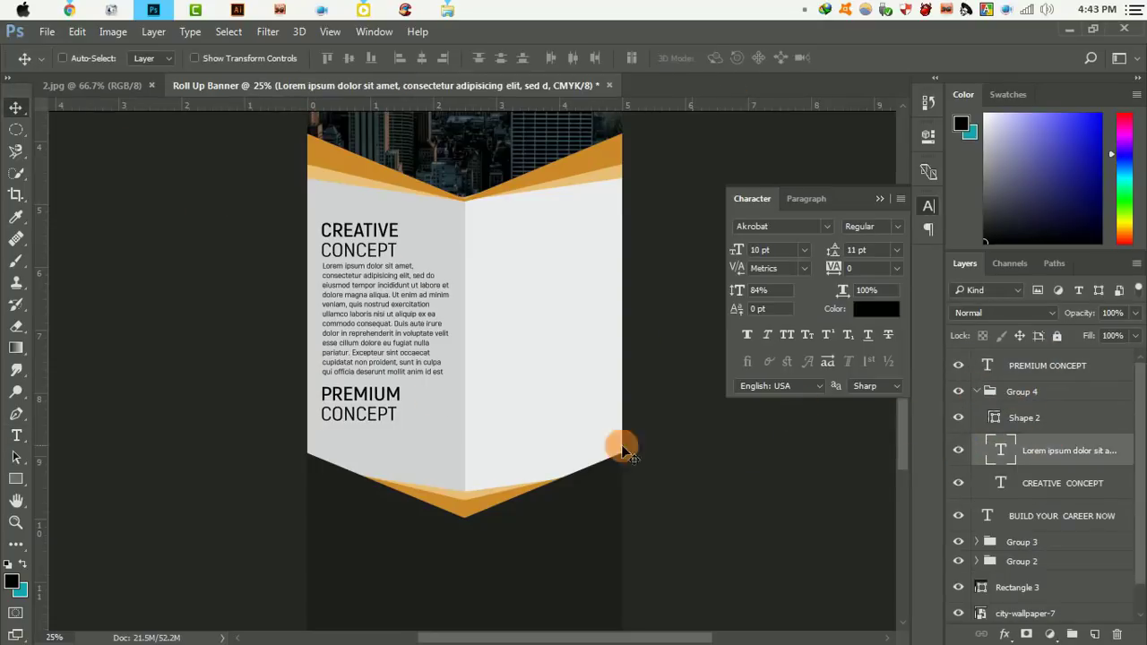
{"action": "left_click_drag", "start_coordinate": [392, 317], "coordinate": [373, 467]}
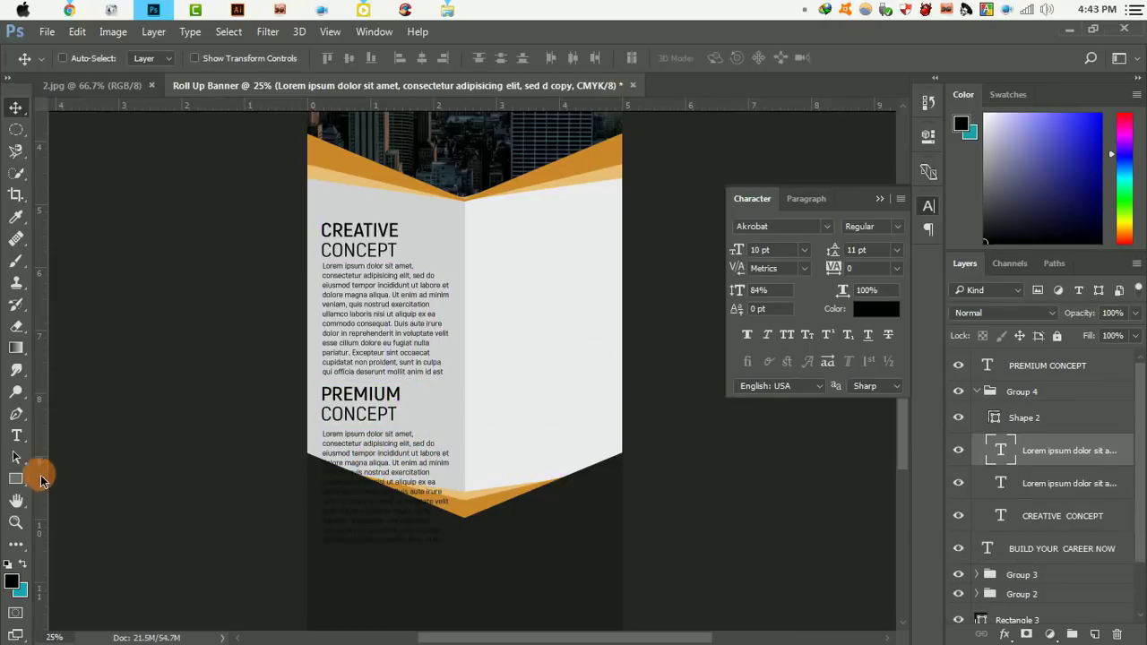
{"action": "left_click", "coordinate": [16, 436]}
Colour the word PREMIUM orange #cd8a2a, sampled from the banner's orange, and commit
{"action": "left_click_drag", "start_coordinate": [321, 395], "coordinate": [401, 395]}
{"action": "left_click", "coordinate": [585, 58]}
{"action": "left_click", "coordinate": [340, 179]}
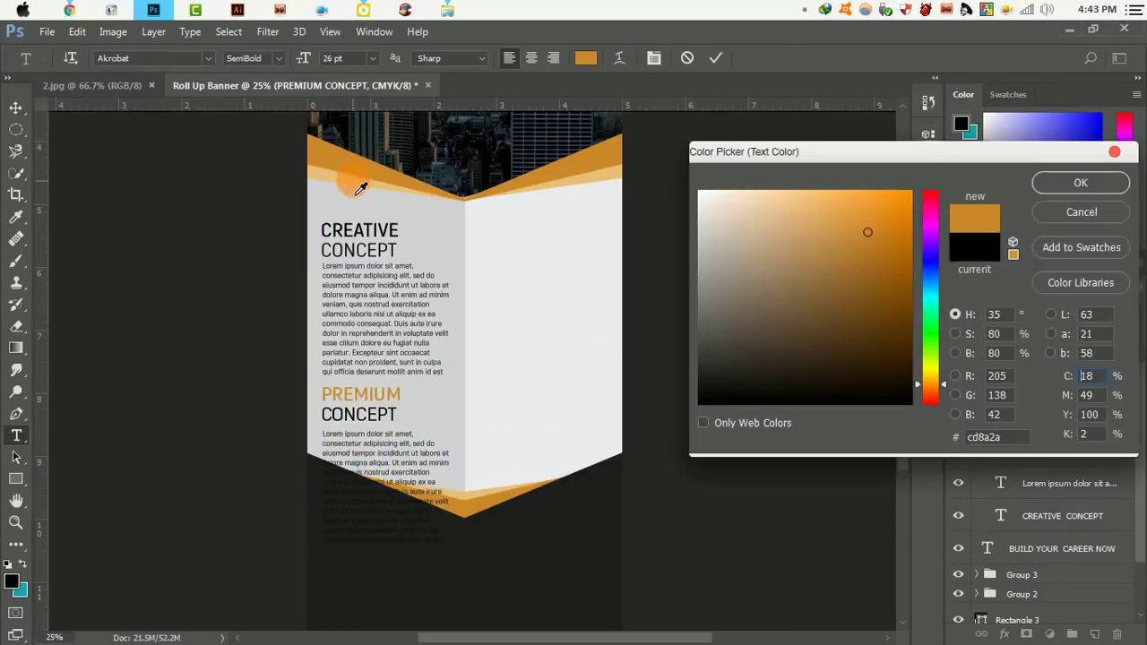
{"action": "left_click", "coordinate": [910, 257]}
{"action": "scroll", "coordinate": [472, 235], "scroll_direction": "up", "scroll_amount": 4}
{"action": "left_click", "coordinate": [478, 164]}
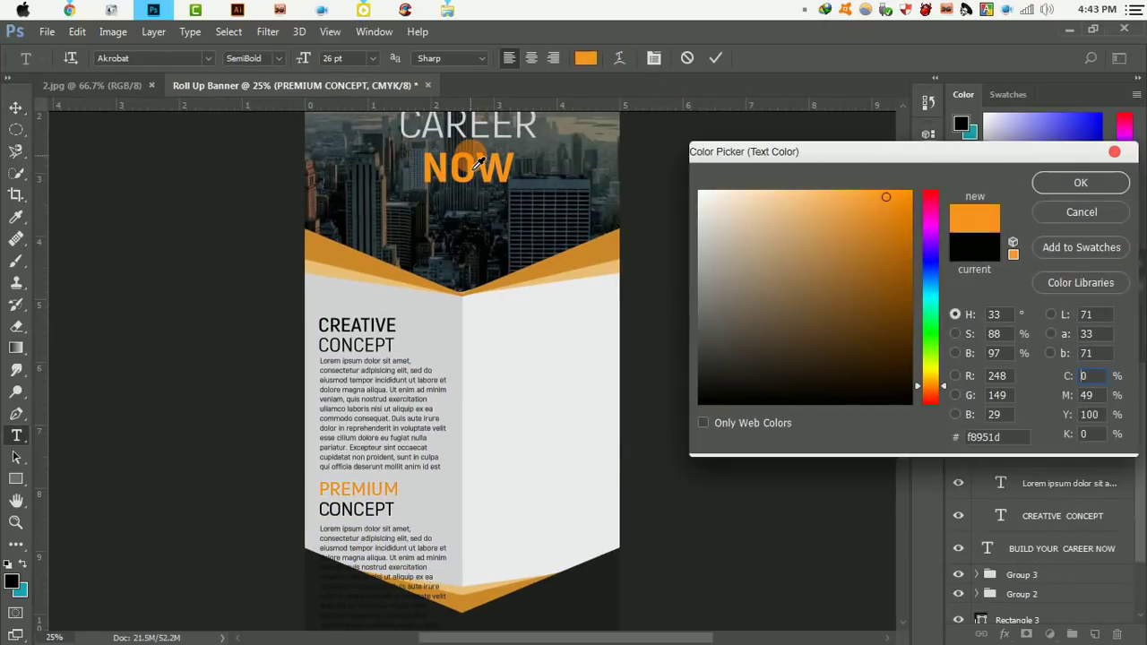
{"action": "left_click", "coordinate": [571, 274]}
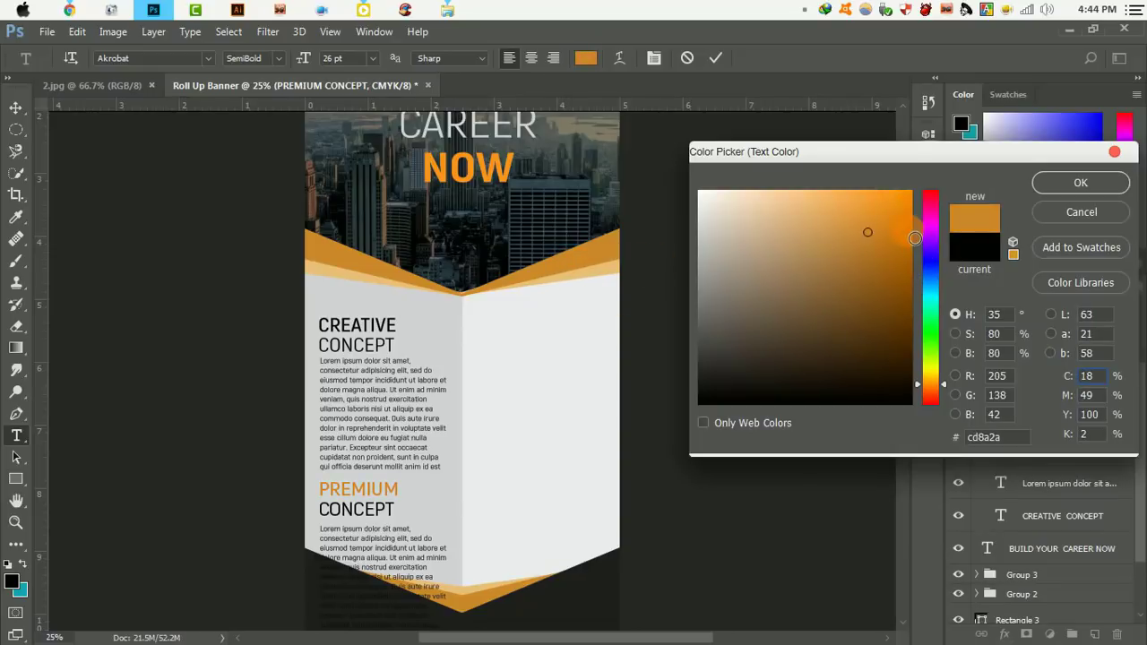
{"action": "left_click", "coordinate": [905, 230]}
{"action": "left_click", "coordinate": [1127, 154]}
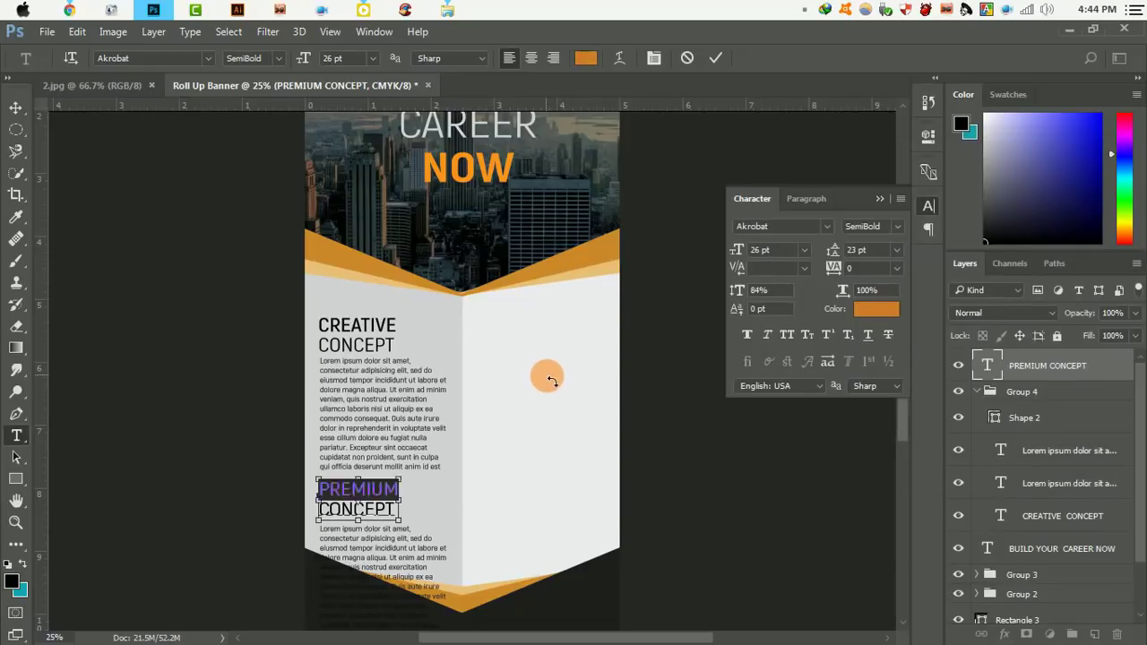
{"action": "left_click", "coordinate": [715, 57]}
{"action": "left_click", "coordinate": [16, 107]}
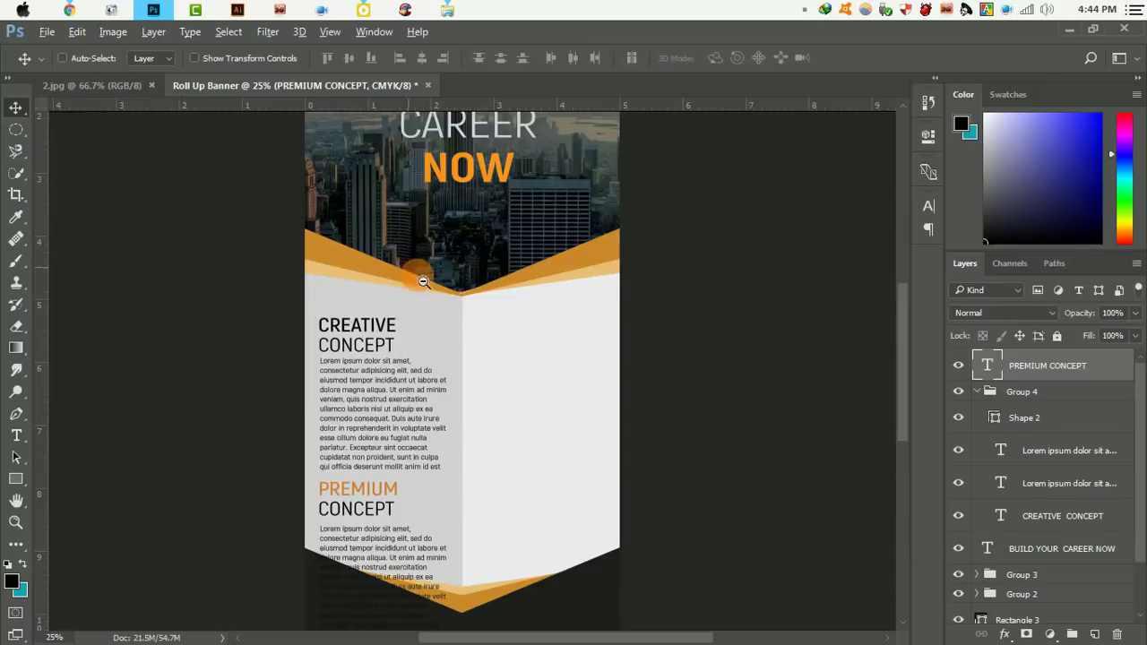
{"action": "key", "text": "ctrl+minus"}
{"action": "left_click", "coordinate": [434, 344]}
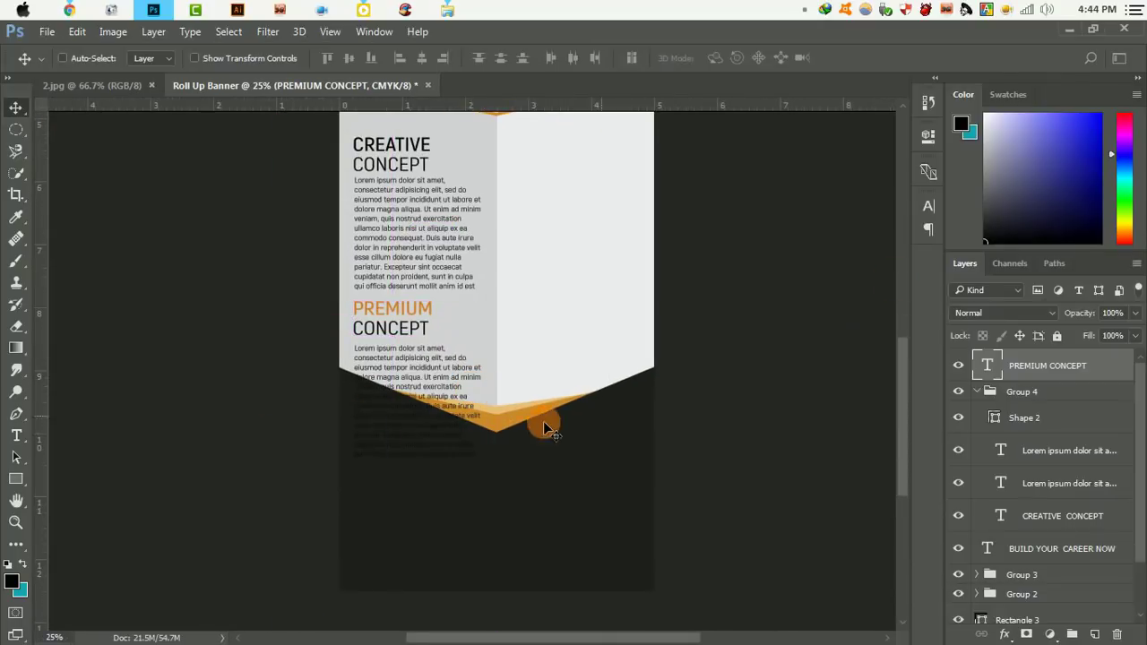
Group the PREMIUM CONCEPT block with Group 4 and nudge it upward
{"action": "left_click", "coordinate": [976, 391]}
{"action": "left_click", "coordinate": [1021, 391]}
{"action": "left_click", "coordinate": [1048, 365], "text": "shift"}
{"action": "left_click", "coordinate": [1073, 634]}
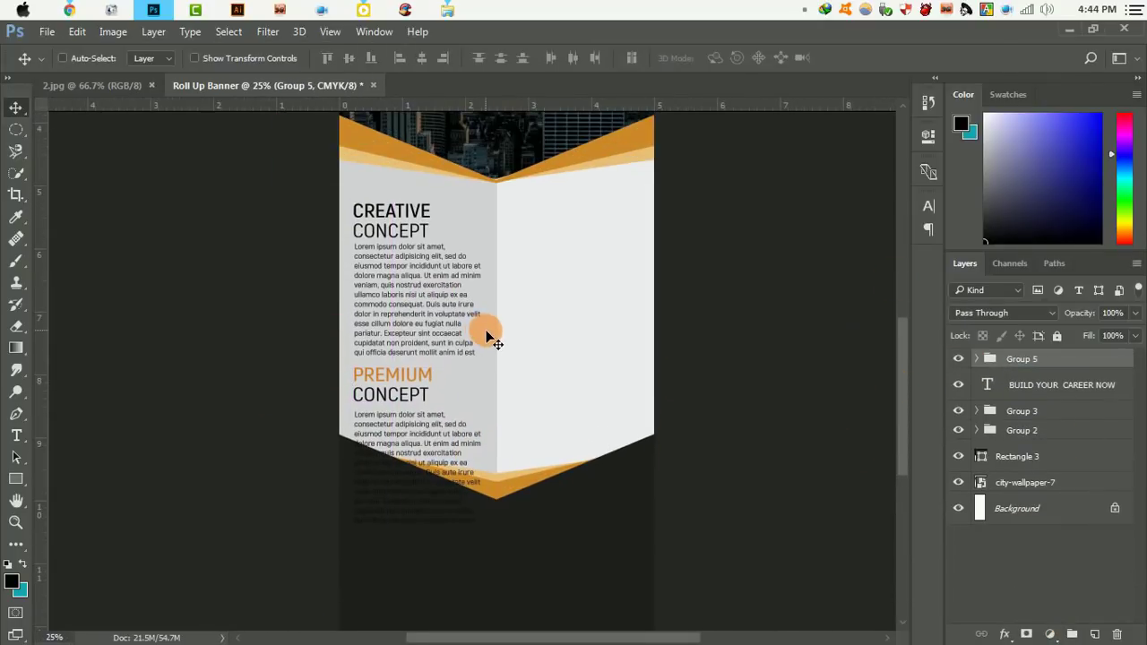
{"action": "left_click_drag", "start_coordinate": [488, 351], "coordinate": [488, 332]}
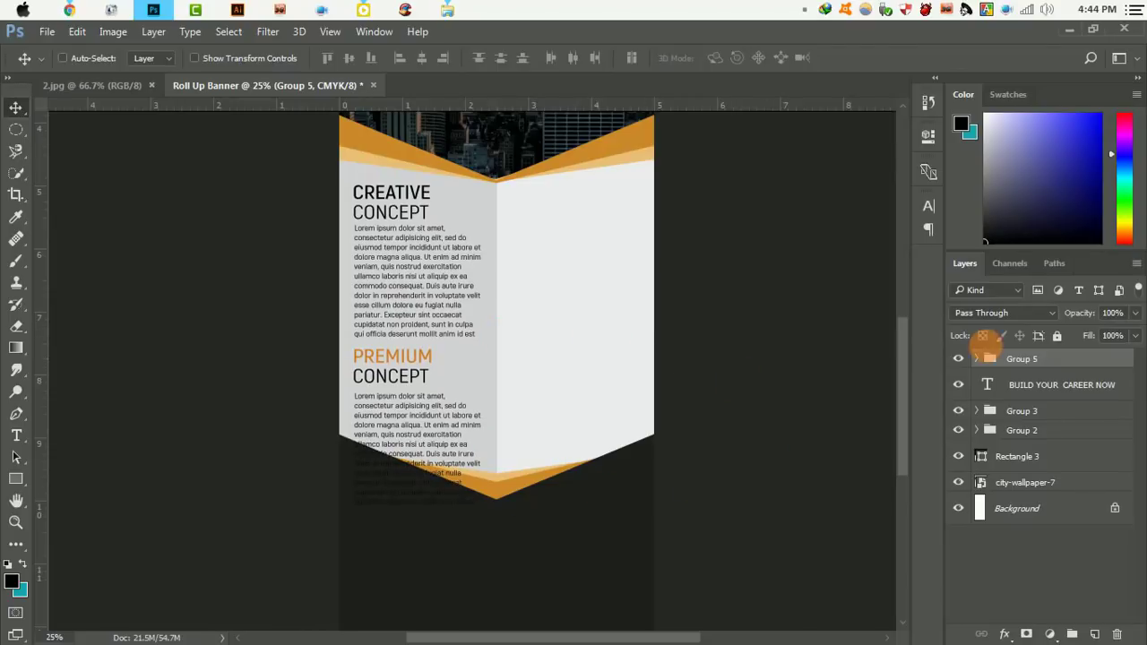
Trim the lower Lorem ipsum paragraph to four lines and shorten its text box
{"action": "left_click", "coordinate": [977, 358]}
{"action": "left_click", "coordinate": [989, 410]}
{"action": "left_click", "coordinate": [972, 469]}
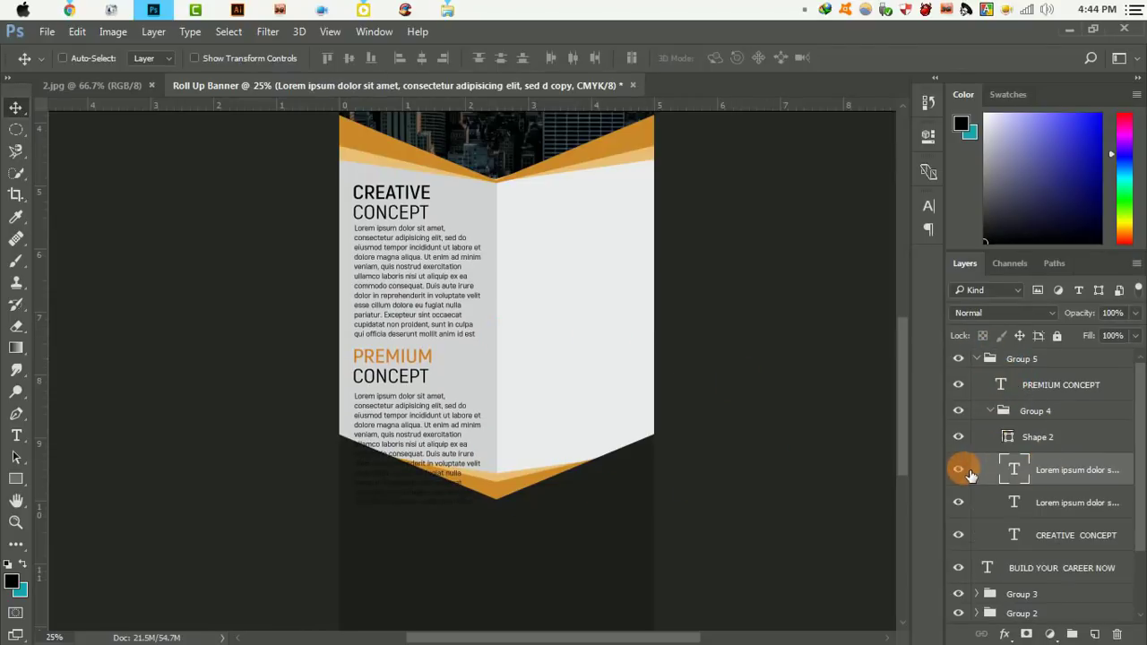
{"action": "key", "text": "t"}
{"action": "left_click", "coordinate": [446, 470]}
{"action": "left_click", "coordinate": [513, 529], "text": "shift"}
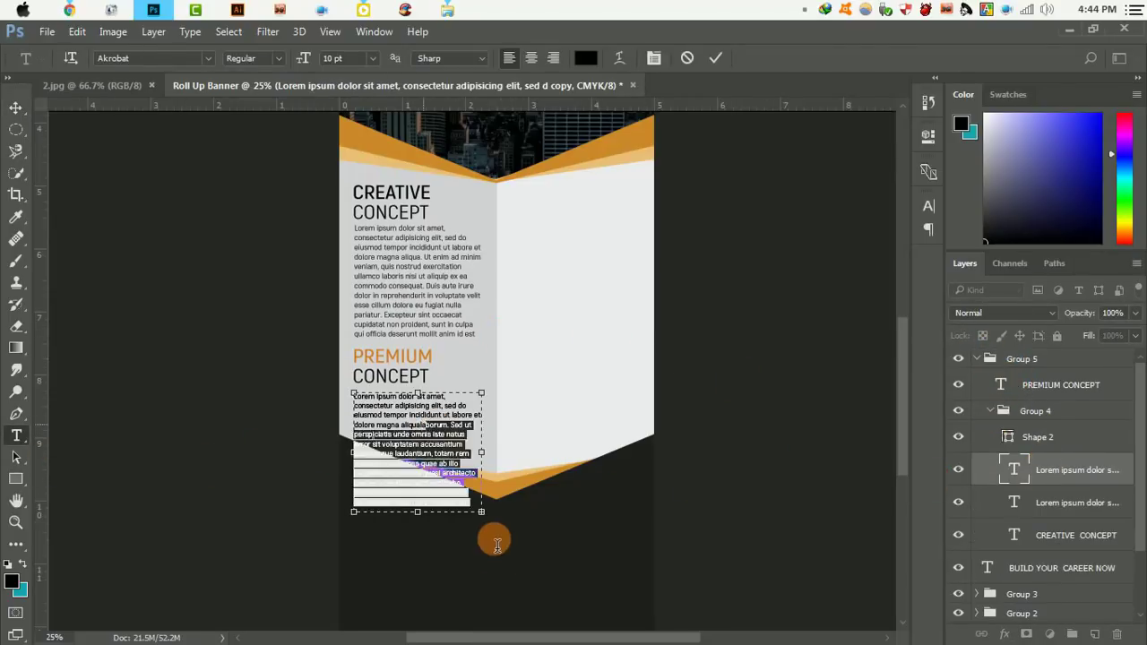
{"action": "key", "text": "BackSpace"}
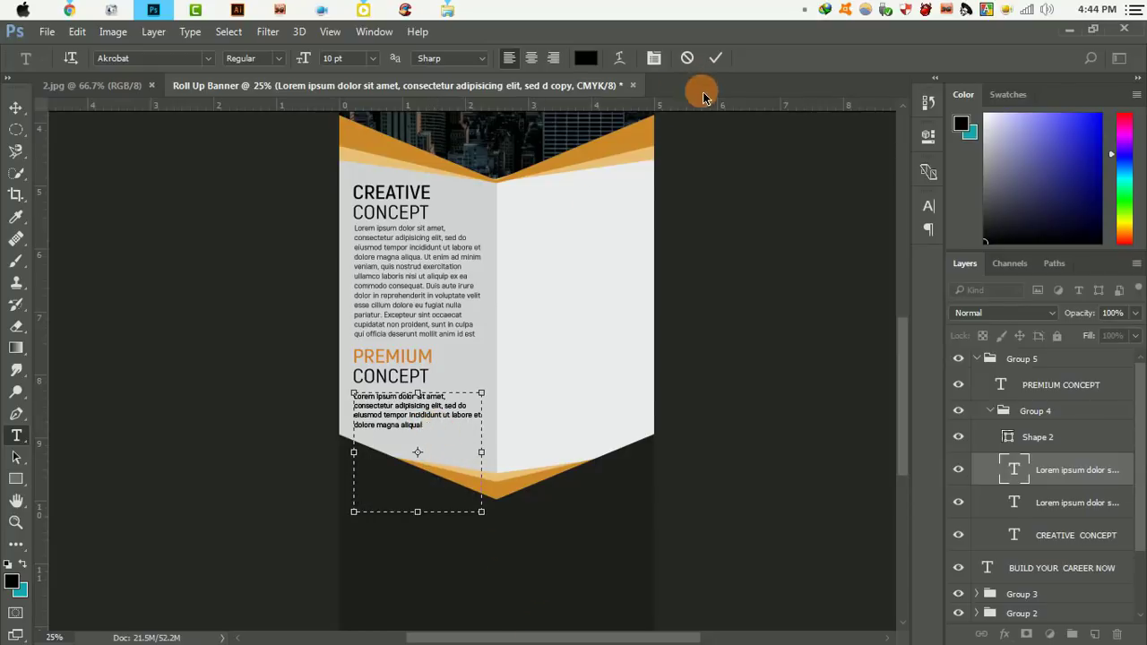
{"action": "left_click_drag", "start_coordinate": [416, 512], "coordinate": [424, 448]}
{"action": "left_click", "coordinate": [724, 132]}
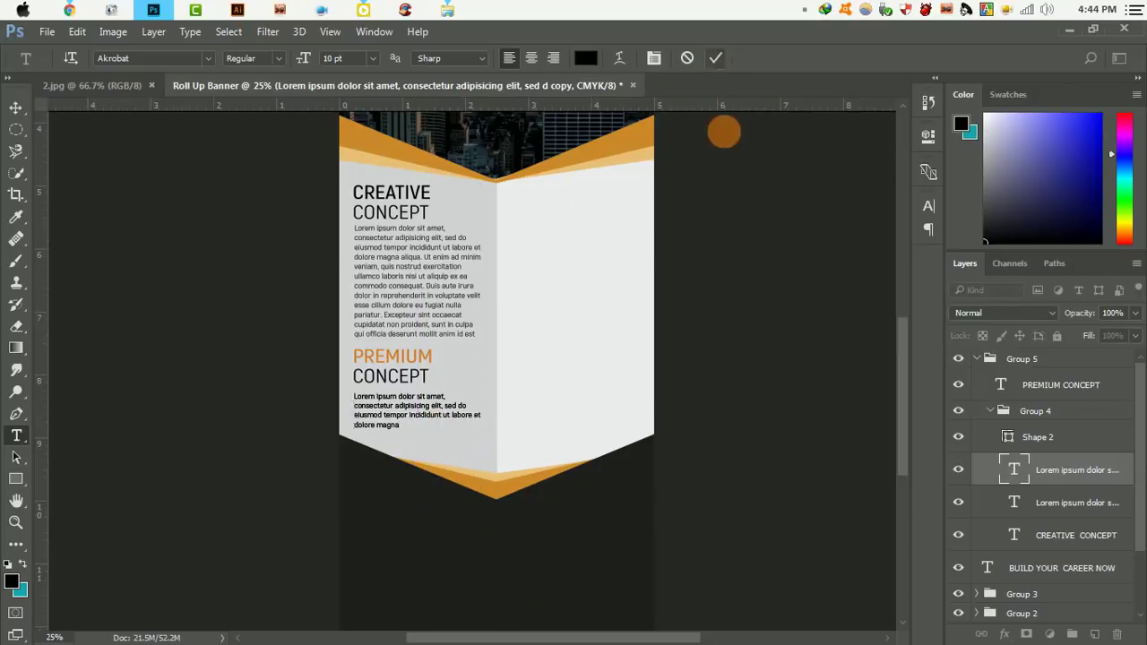
Place the A icon logo from the Apple Graphic Studio folder onto the banner
{"action": "left_click", "coordinate": [15, 107]}
{"action": "key", "text": "ctrl+minus"}
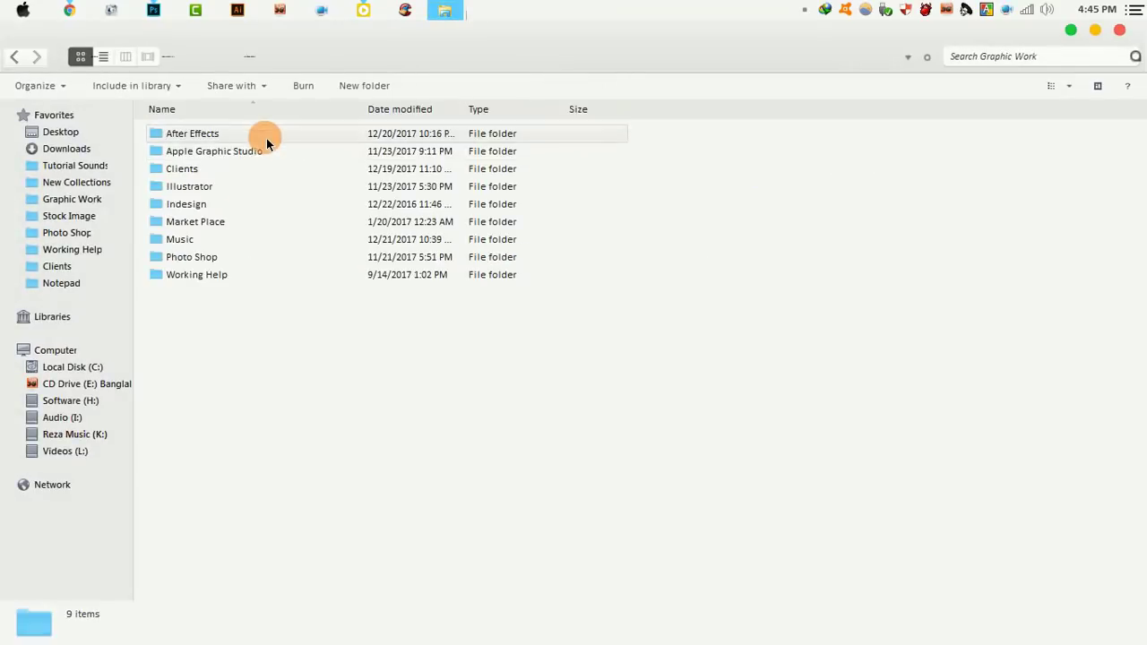
{"action": "double_click", "coordinate": [266, 147]}
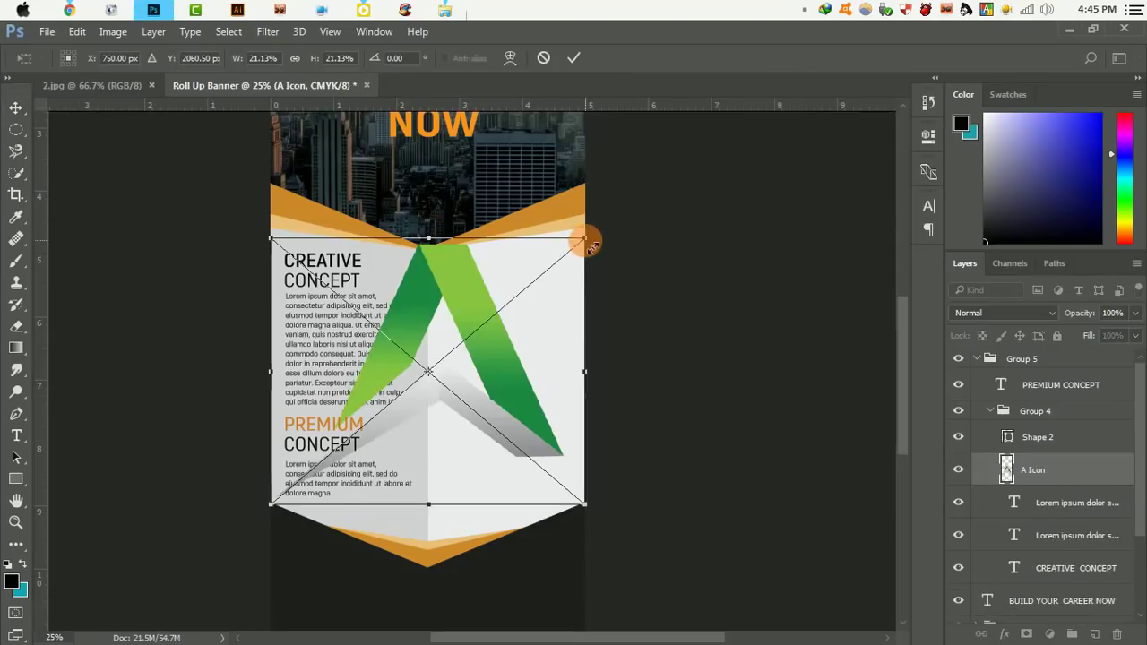
Scale the placed A icon down to a small size
{"action": "mouse_move", "coordinate": [591, 245]}
{"action": "left_mouse_down"}
{"action": "mouse_move", "coordinate": [455, 325]}
{"action": "mouse_move", "coordinate": [502, 251]}
{"action": "left_mouse_up"}
{"action": "mouse_move", "coordinate": [474, 287]}
{"action": "left_mouse_down"}
{"action": "mouse_move", "coordinate": [462, 314]}
{"action": "mouse_move", "coordinate": [460, 269]}
{"action": "left_mouse_up"}
{"action": "left_click", "coordinate": [574, 59]}
Add an enlarged Apple Graphic Studio title line beside the A icon
{"action": "key", "text": "ctrl+plus"}
{"action": "key", "text": "ctrl+plus"}
{"action": "scroll", "coordinate": [531, 401], "scroll_direction": "down", "scroll_amount": 2}
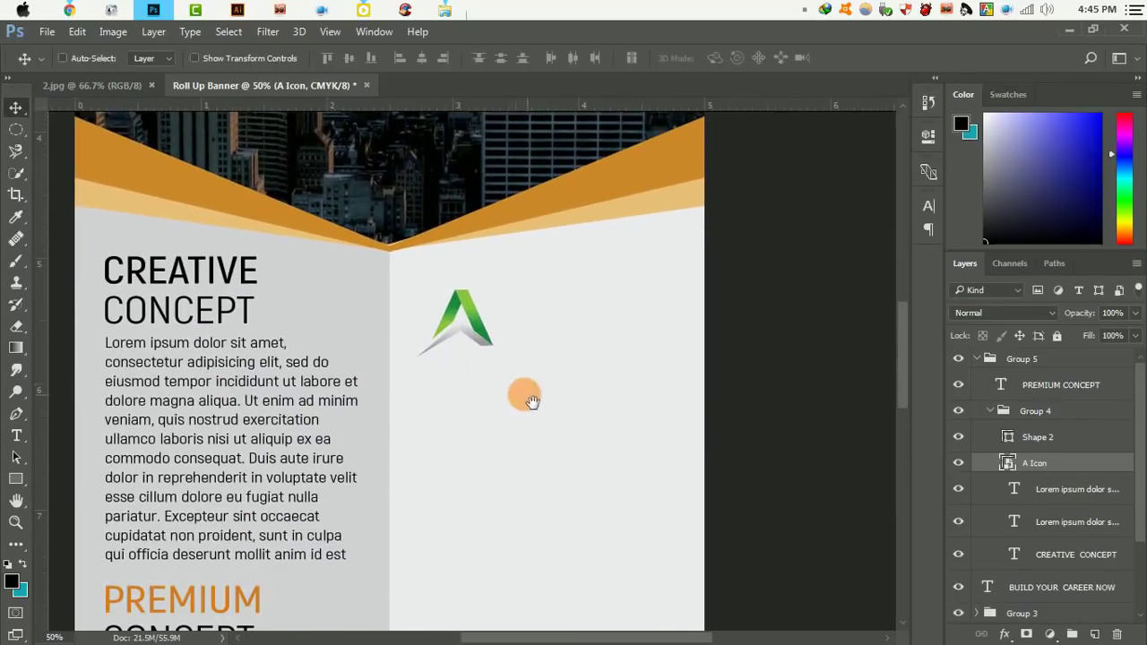
{"action": "key", "text": "t"}
{"action": "left_click", "coordinate": [515, 314]}
{"action": "type", "text": "Apple G"}
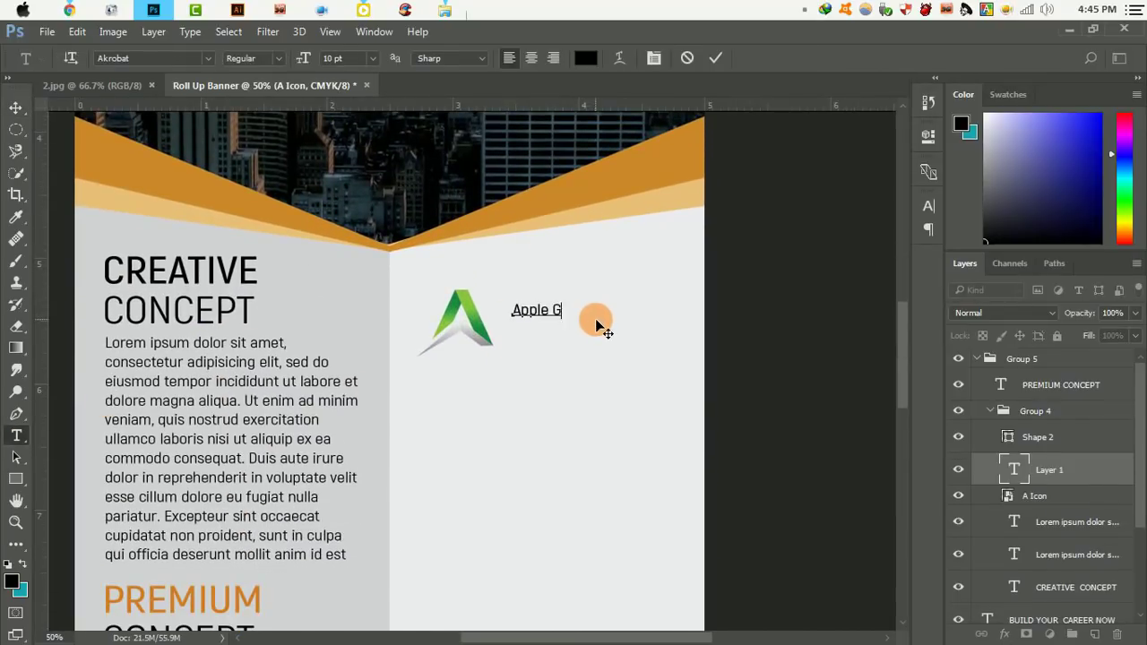
{"action": "type", "text": "raphic Studio"}
{"action": "key", "text": "ctrl+a"}
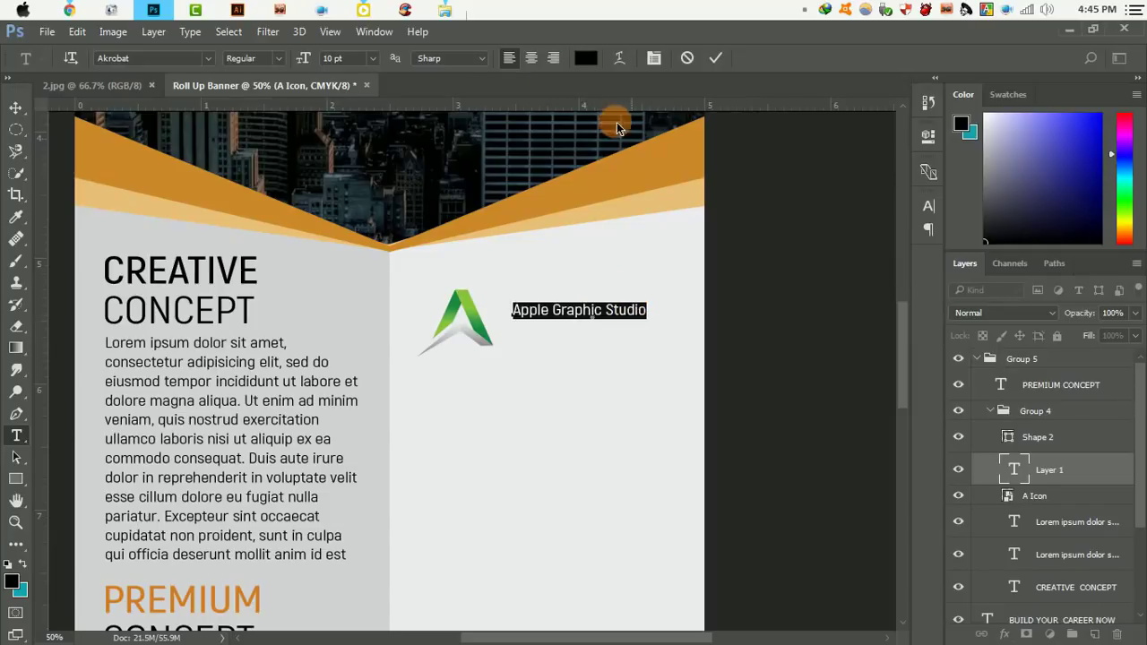
{"action": "left_click_drag", "start_coordinate": [305, 60], "coordinate": [333, 60]}
{"action": "left_click", "coordinate": [715, 57]}
Shrink the A icon to match the title and position the logo lockup
{"action": "key", "text": "v"}
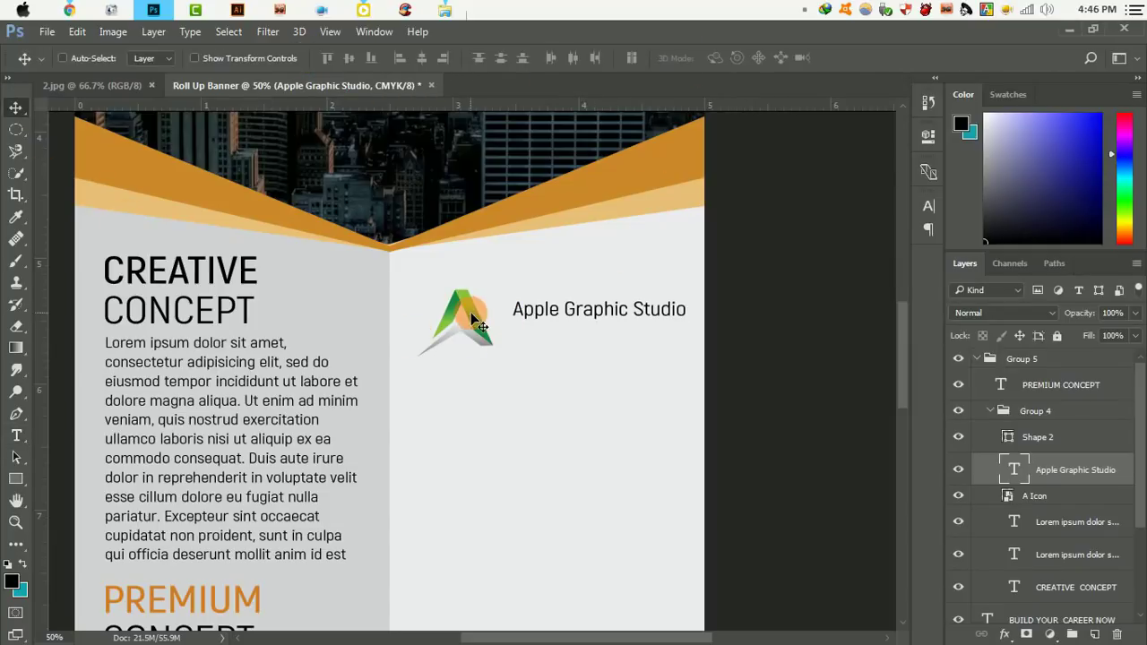
{"action": "right_click", "coordinate": [475, 318]}
{"action": "left_click", "coordinate": [531, 371]}
{"action": "left_click", "coordinate": [77, 31]}
{"action": "left_click", "coordinate": [179, 340]}
{"action": "mouse_move", "coordinate": [495, 359]}
{"action": "left_mouse_down"}
{"action": "mouse_move", "coordinate": [486, 338]}
{"action": "mouse_move", "coordinate": [504, 311]}
{"action": "left_mouse_up"}
{"action": "left_click", "coordinate": [574, 57]}
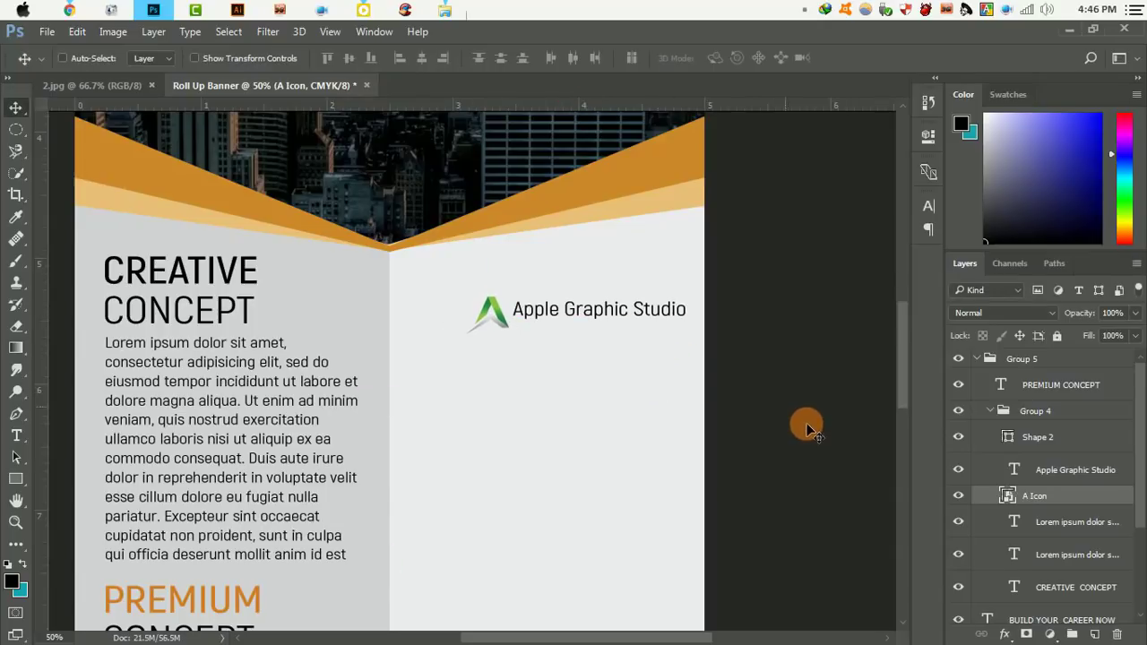
{"action": "left_click", "coordinate": [1053, 469], "text": "shift"}
{"action": "left_click_drag", "start_coordinate": [1053, 470], "coordinate": [1050, 345]}
{"action": "left_click_drag", "start_coordinate": [574, 333], "coordinate": [537, 328]}
Add a smaller 'Free Graphic Design Tutorials' tagline just below the Apple Graphic Studio logo
{"action": "key", "text": "t"}
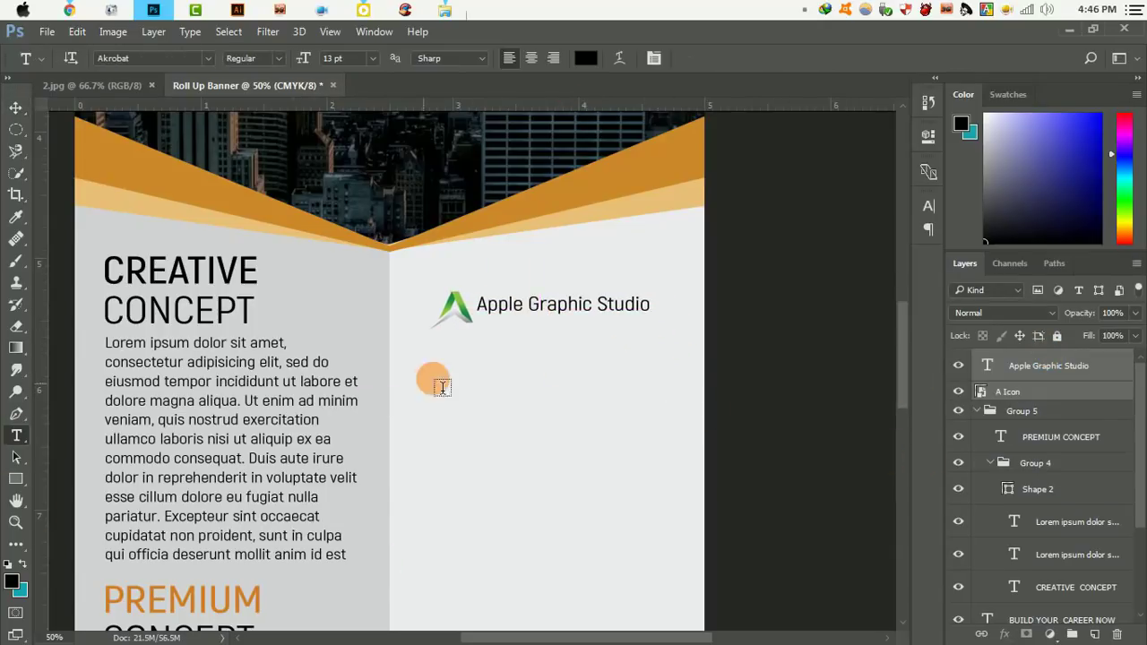
{"action": "left_click", "coordinate": [458, 363]}
{"action": "type", "text": "Free Graphic Design Tutor"}
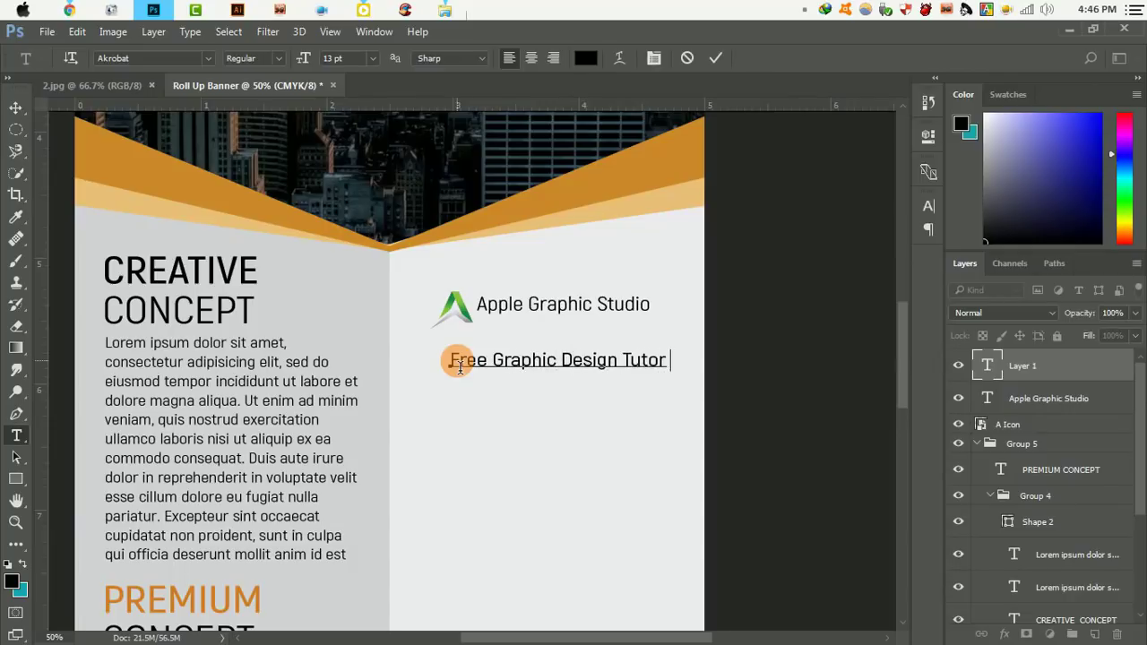
{"action": "type", "text": "ials"}
{"action": "key", "text": "ctrl+a"}
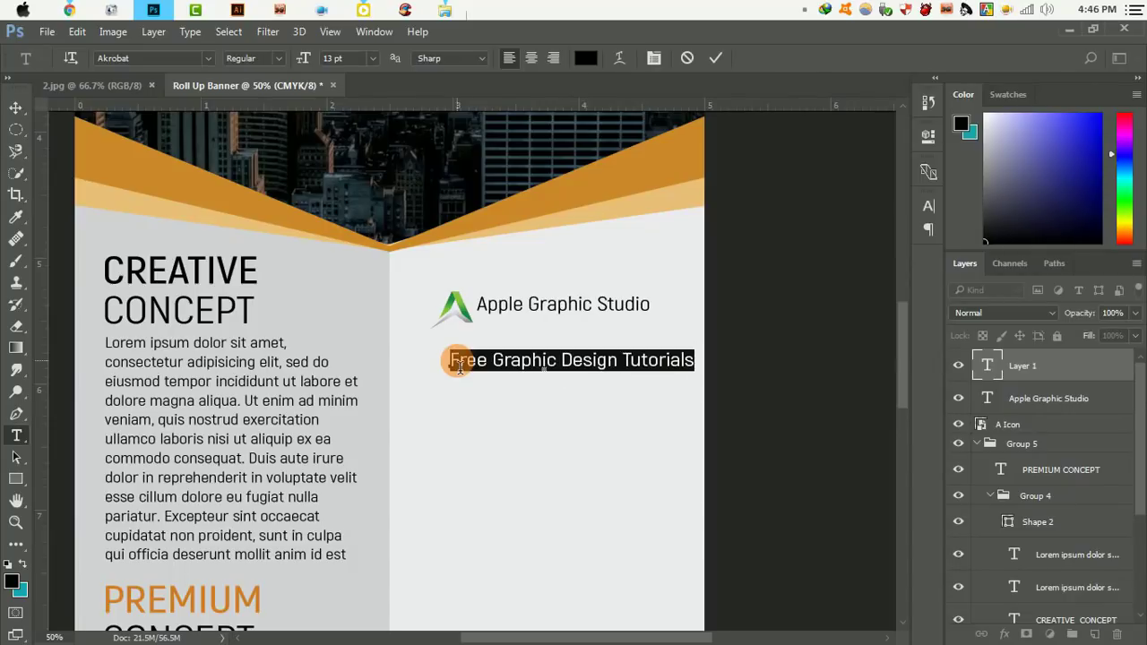
{"action": "left_click_drag", "start_coordinate": [304, 57], "coordinate": [278, 58]}
{"action": "left_click", "coordinate": [16, 108]}
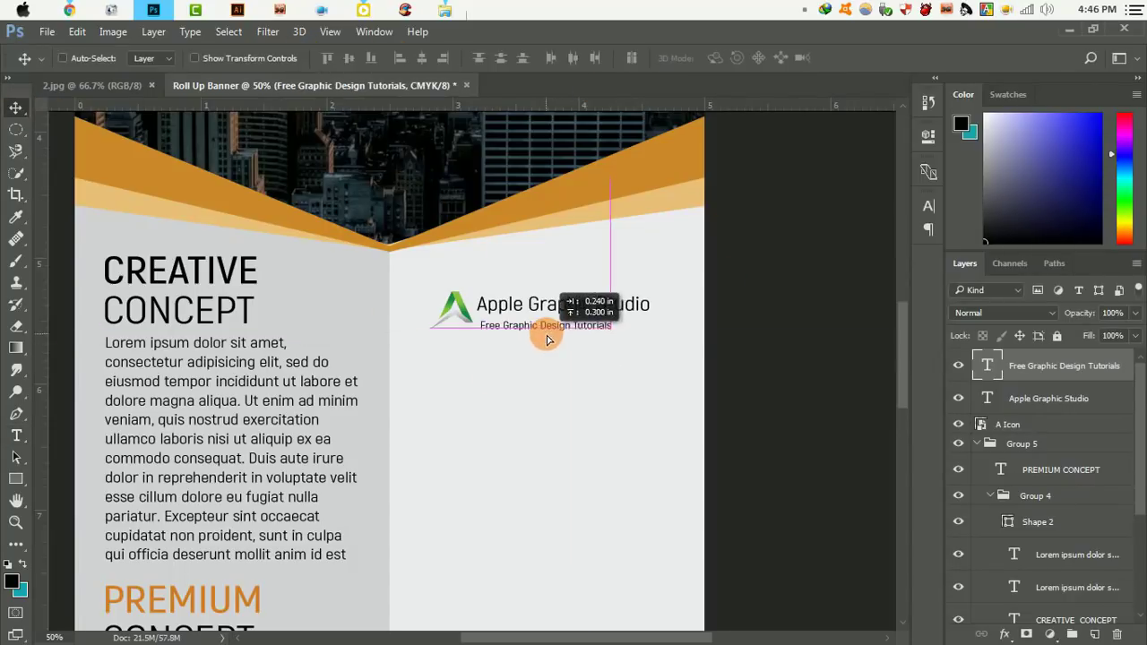
{"action": "left_click_drag", "start_coordinate": [472, 385], "coordinate": [503, 356]}
Tighten the tagline's tracking at 100% vertical scale and centre it under the title
{"action": "scroll", "coordinate": [932, 269], "scroll_direction": "right", "scroll_amount": 3}
{"action": "left_click", "coordinate": [928, 205]}
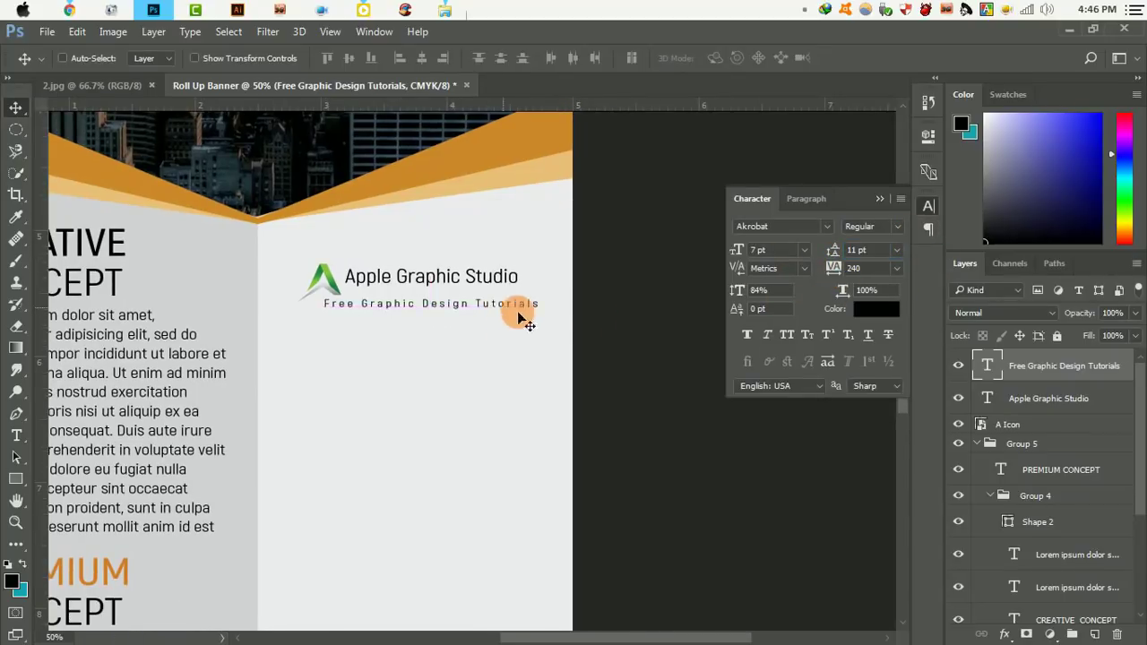
{"action": "left_click_drag", "start_coordinate": [512, 308], "coordinate": [467, 304]}
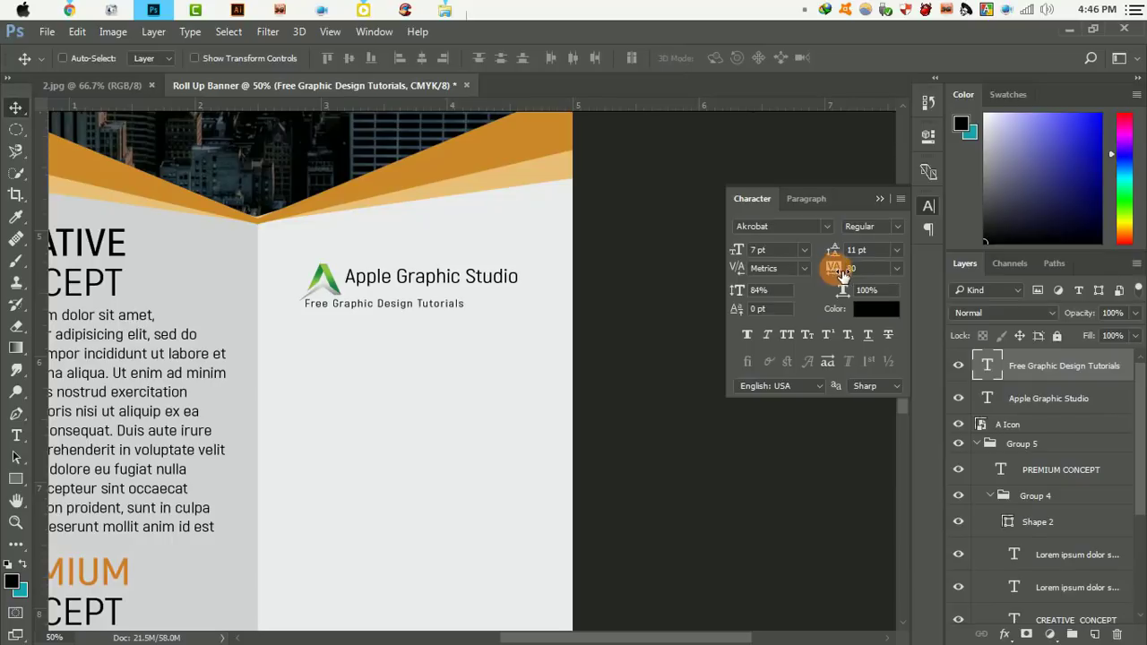
{"action": "left_click_drag", "start_coordinate": [842, 276], "coordinate": [837, 276]}
{"action": "left_click_drag", "start_coordinate": [433, 306], "coordinate": [493, 302]}
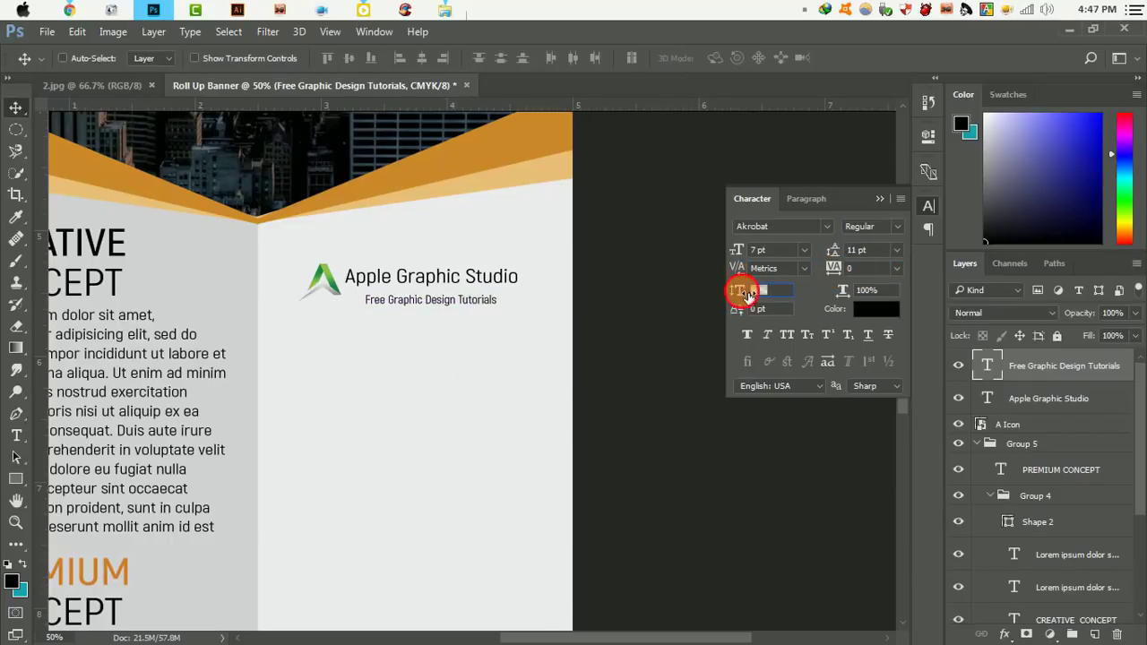
{"action": "left_click", "coordinate": [659, 298]}
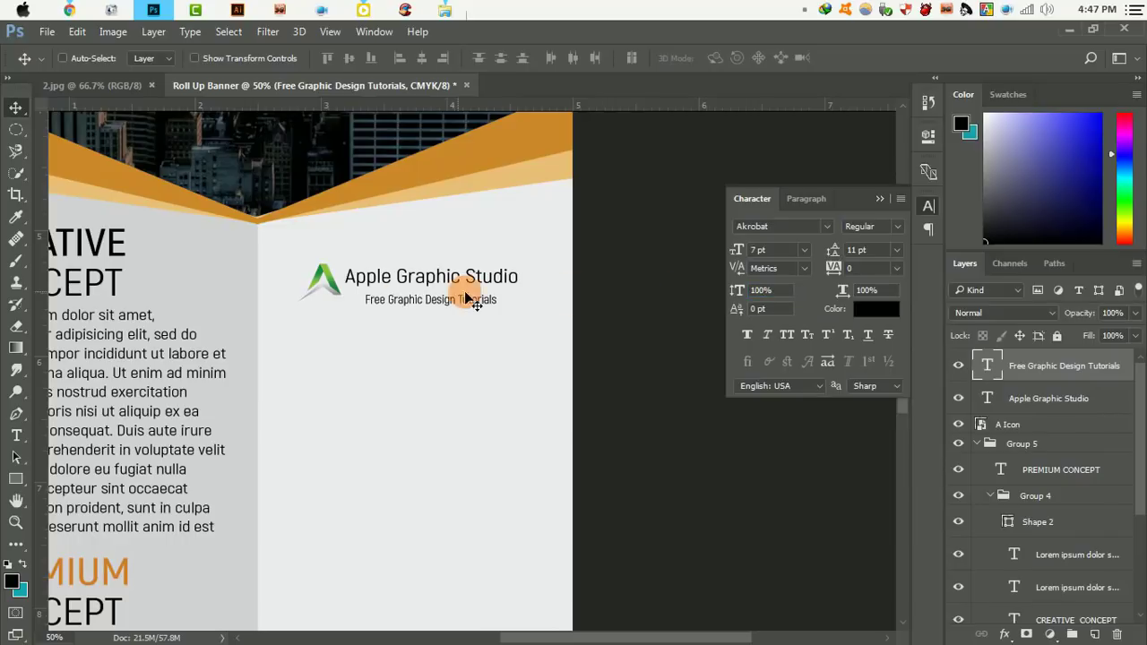
{"action": "left_click_drag", "start_coordinate": [473, 301], "coordinate": [456, 298]}
Enlarge the A icon with Free Transform, then select the three logo layers
{"action": "left_click", "coordinate": [1056, 424]}
{"action": "left_click", "coordinate": [77, 31]}
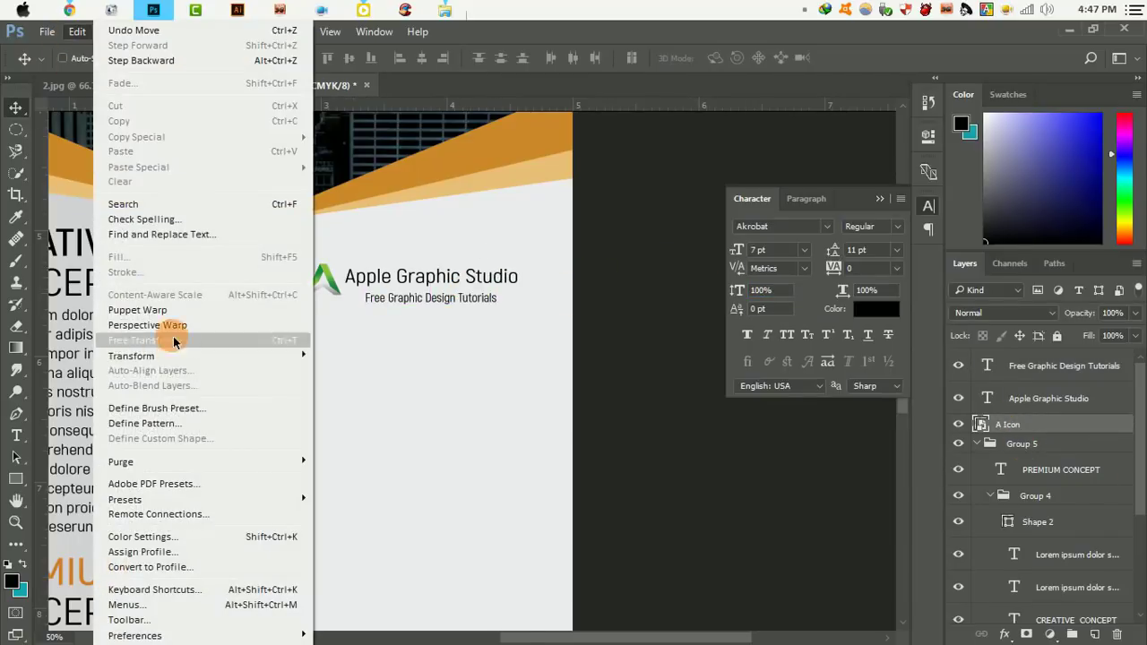
{"action": "left_click", "coordinate": [172, 325]}
{"action": "left_click_drag", "start_coordinate": [292, 319], "coordinate": [266, 326]}
{"action": "key", "text": "Return"}
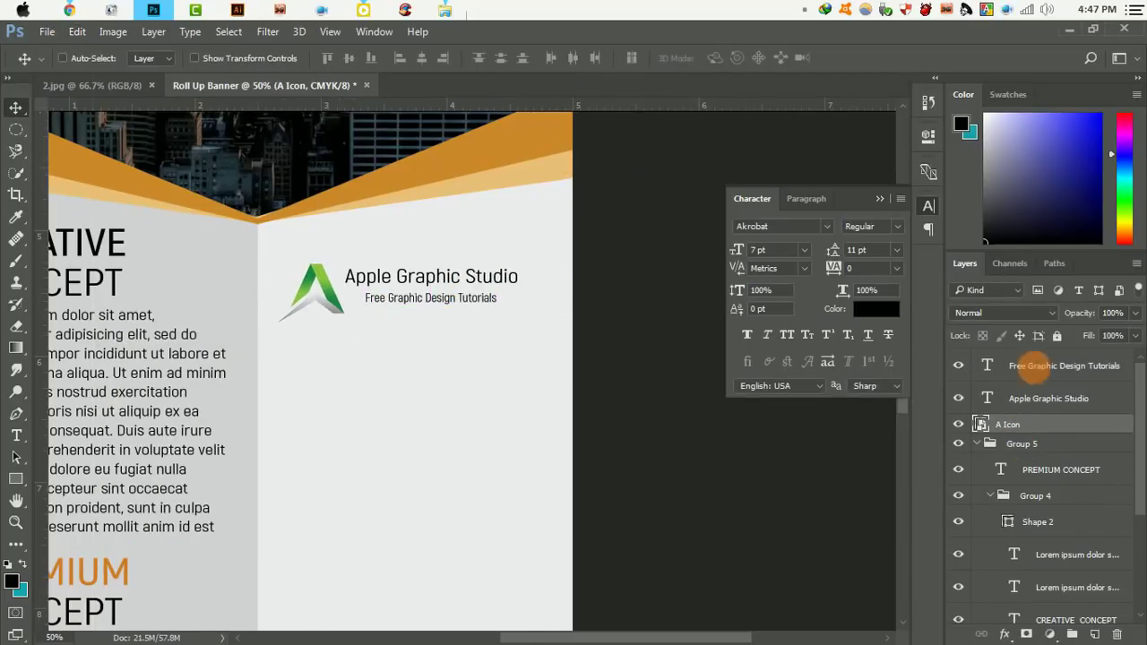
{"action": "left_click", "coordinate": [989, 445]}
{"action": "left_click", "coordinate": [1055, 366], "text": "shift"}
Group the A icon, title and tagline layers into a group named Company, then select Group 5
{"action": "left_click_drag", "start_coordinate": [1055, 381], "coordinate": [1071, 634]}
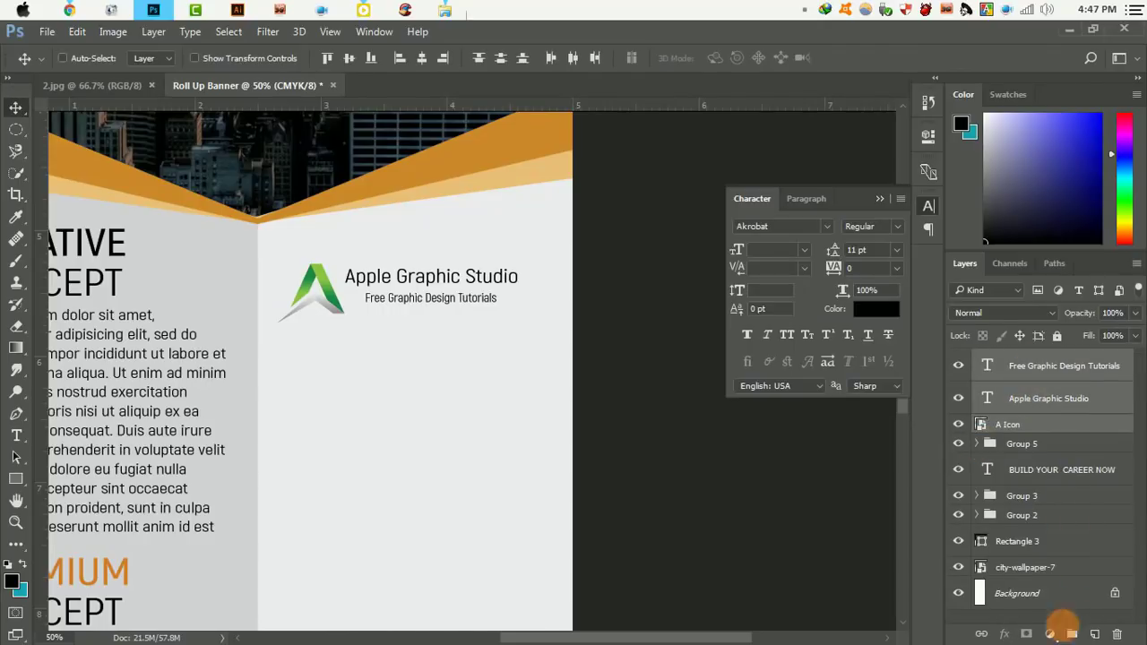
{"action": "double_click", "coordinate": [1034, 358]}
{"action": "type", "text": "Company"}
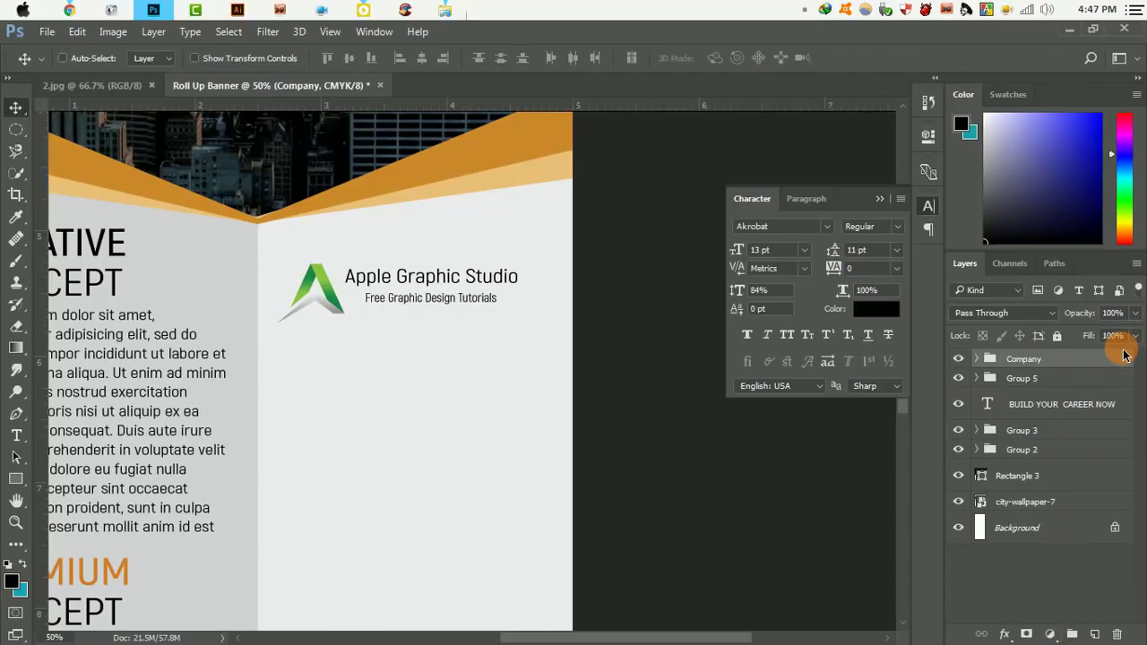
{"action": "left_click_drag", "start_coordinate": [512, 346], "coordinate": [524, 358]}
{"action": "left_click", "coordinate": [1039, 378]}
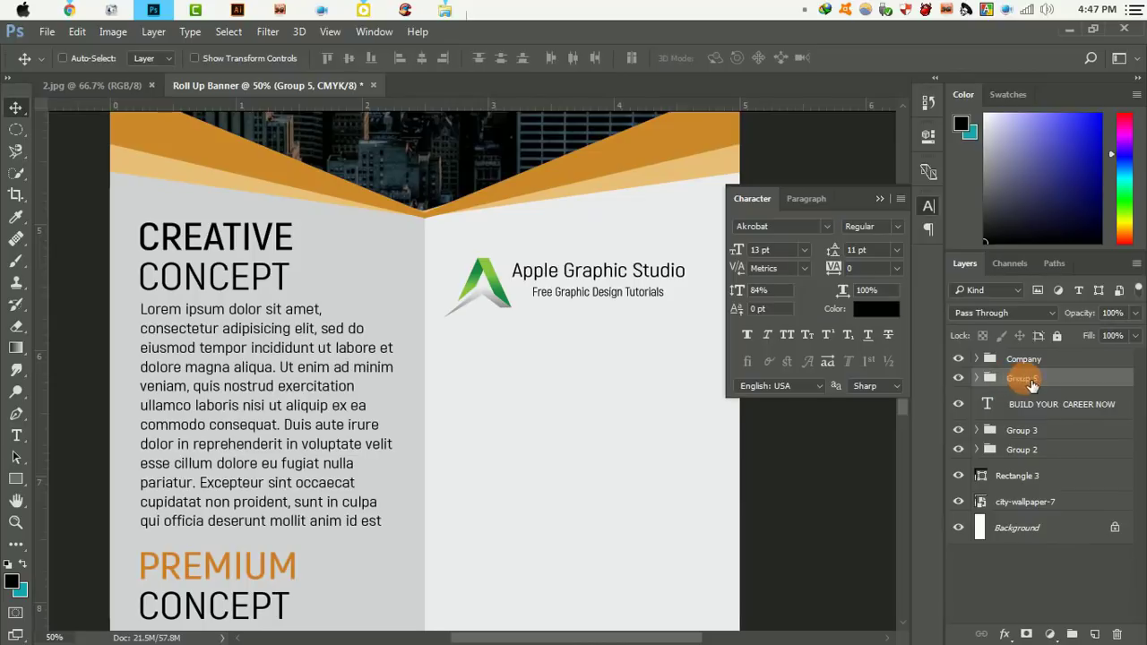
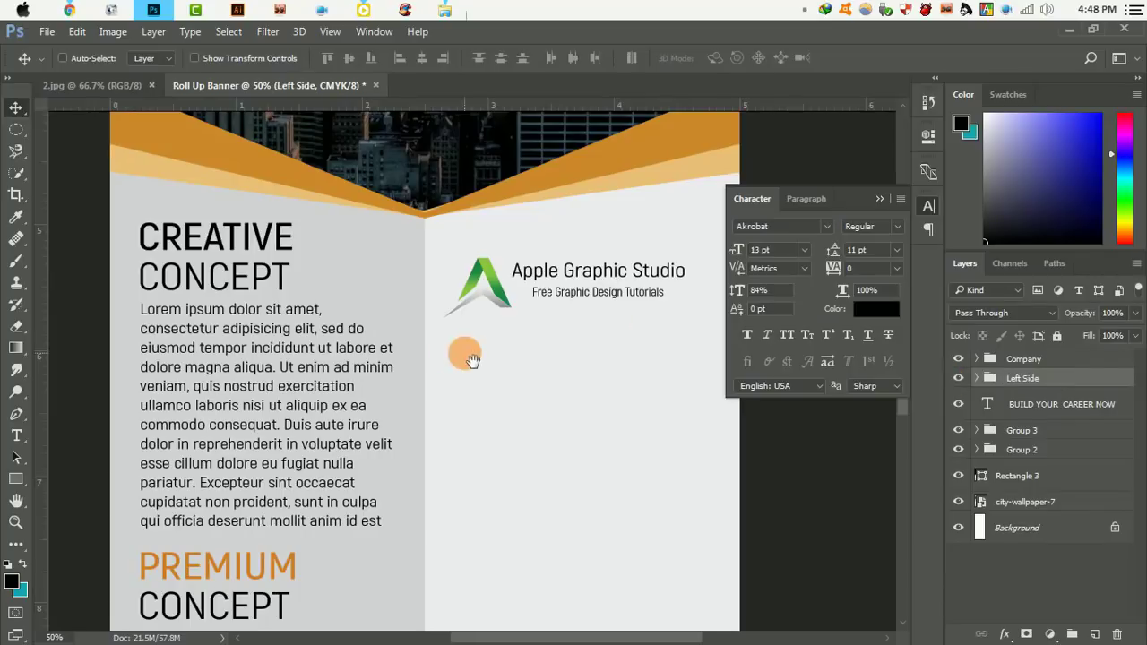
Rename Group 3 to Bottom and Group 2 to Middle
{"action": "left_click", "coordinate": [1030, 404]}
{"action": "key", "text": "ctrl+minus"}
{"action": "key", "text": "ctrl+minus"}
{"action": "key", "text": "ctrl+minus"}
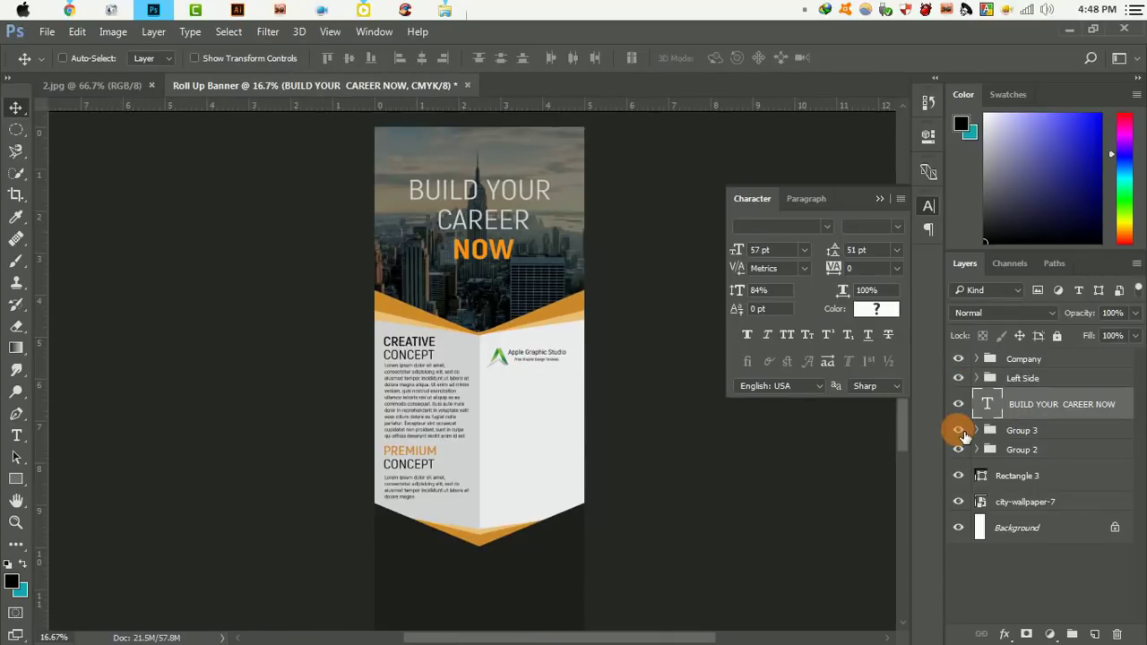
{"action": "double_click", "coordinate": [1037, 433]}
{"action": "type", "text": "Bottom"}
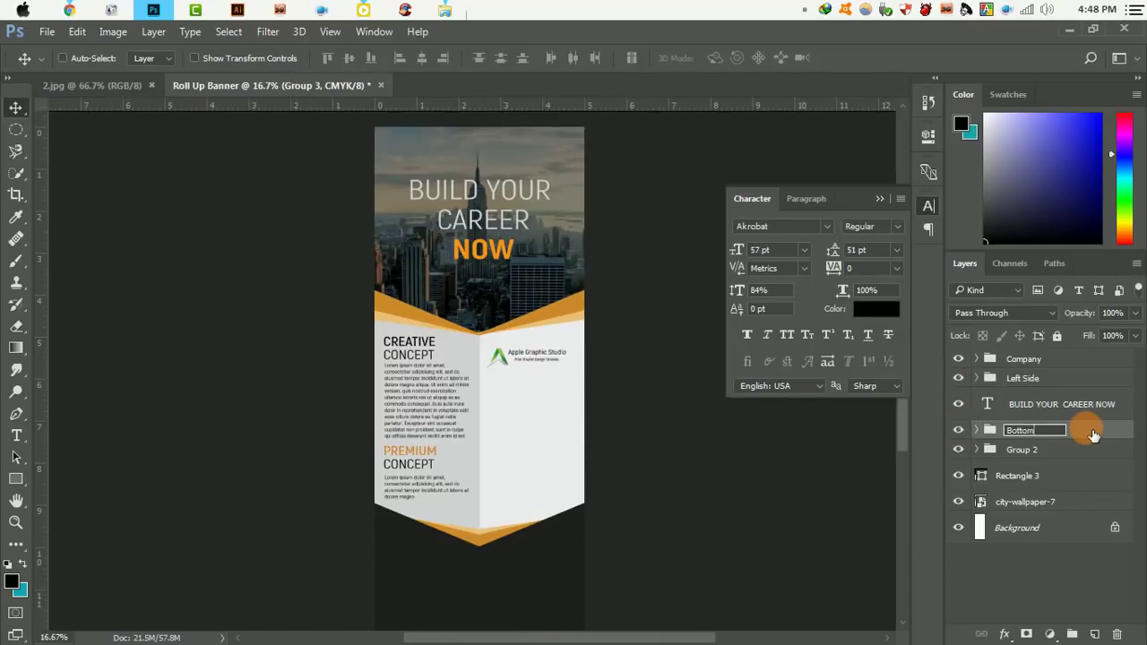
{"action": "left_click", "coordinate": [1048, 455]}
{"action": "left_click", "coordinate": [958, 449]}
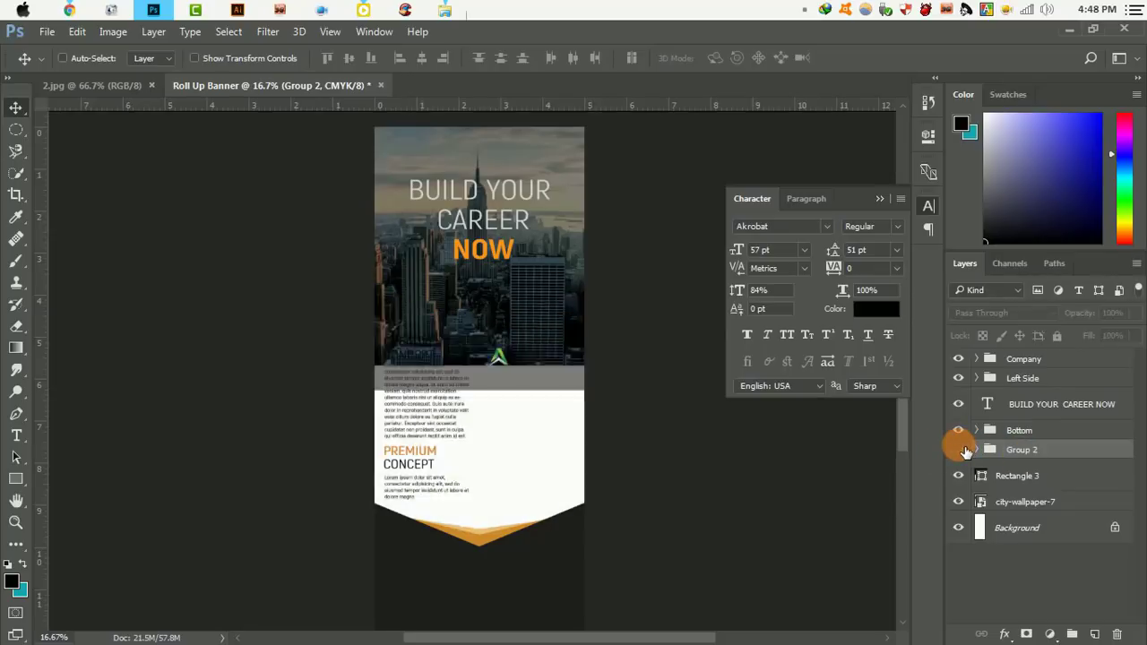
{"action": "double_click", "coordinate": [1021, 449]}
{"action": "type", "text": "e"}
{"action": "key", "text": "Return"}
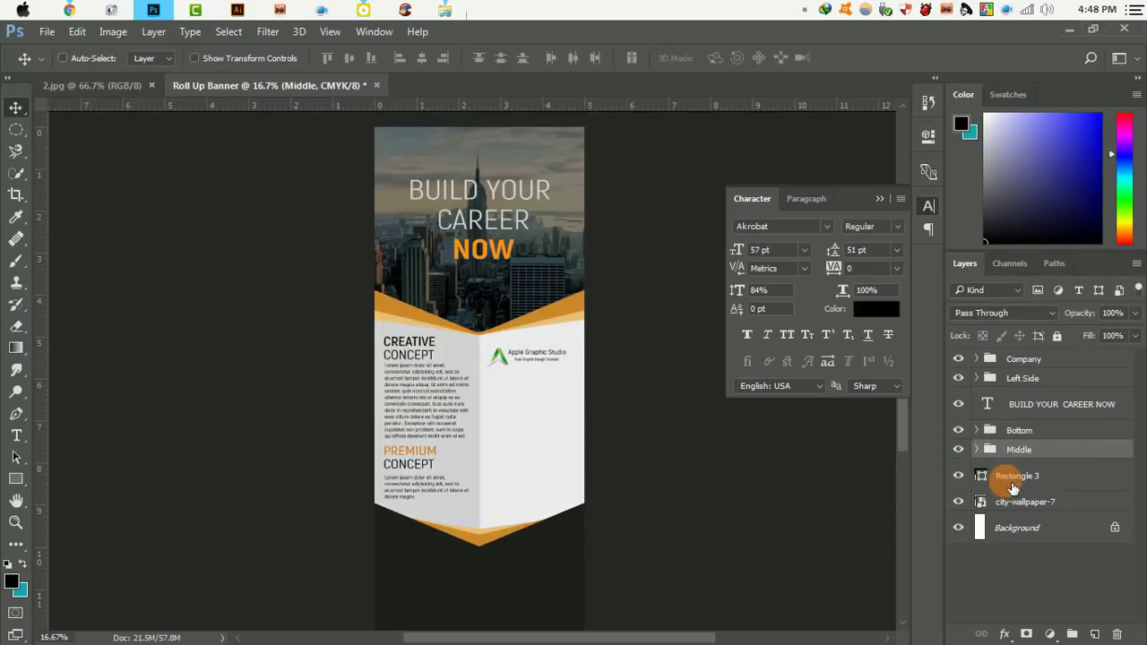
Group Rectangle 3 and city-wallpaper-7 into a new group named BG
{"action": "left_click", "coordinate": [1017, 476]}
{"action": "left_click", "coordinate": [1025, 502], "text": "shift"}
{"action": "left_click", "coordinate": [1071, 633]}
{"action": "double_click", "coordinate": [1021, 468]}
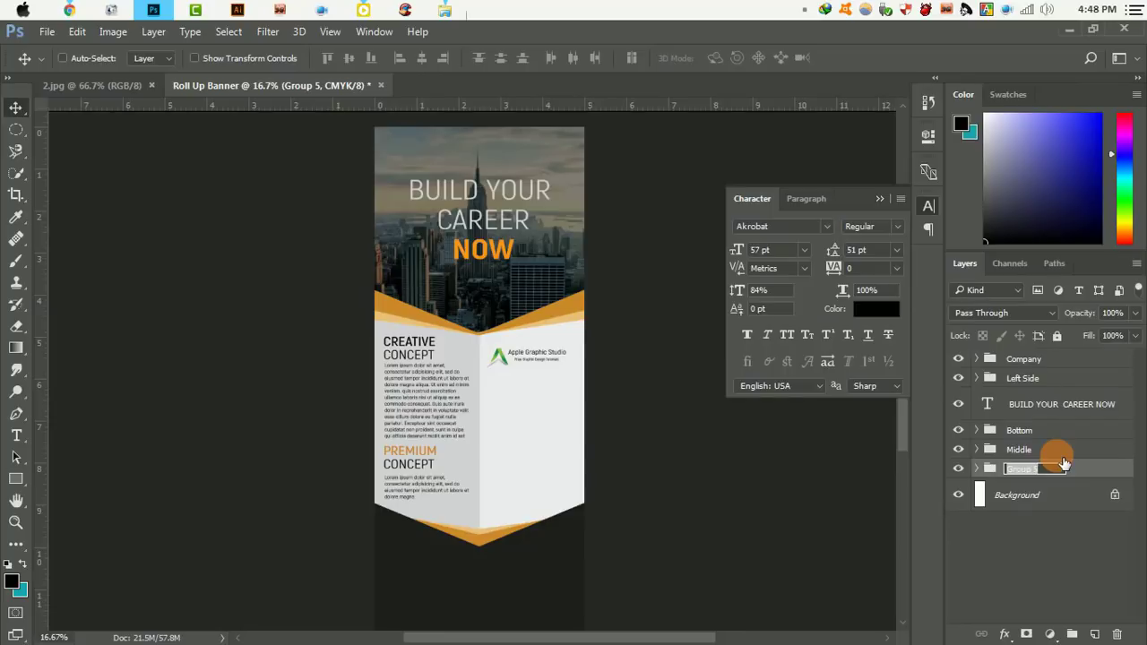
{"action": "type", "text": "BG"}
{"action": "key", "text": "Return"}
{"action": "left_click", "coordinate": [976, 449]}
Move Rectangle 2 and Shape 1 from the Middle group into BG
{"action": "left_click", "coordinate": [990, 526]}
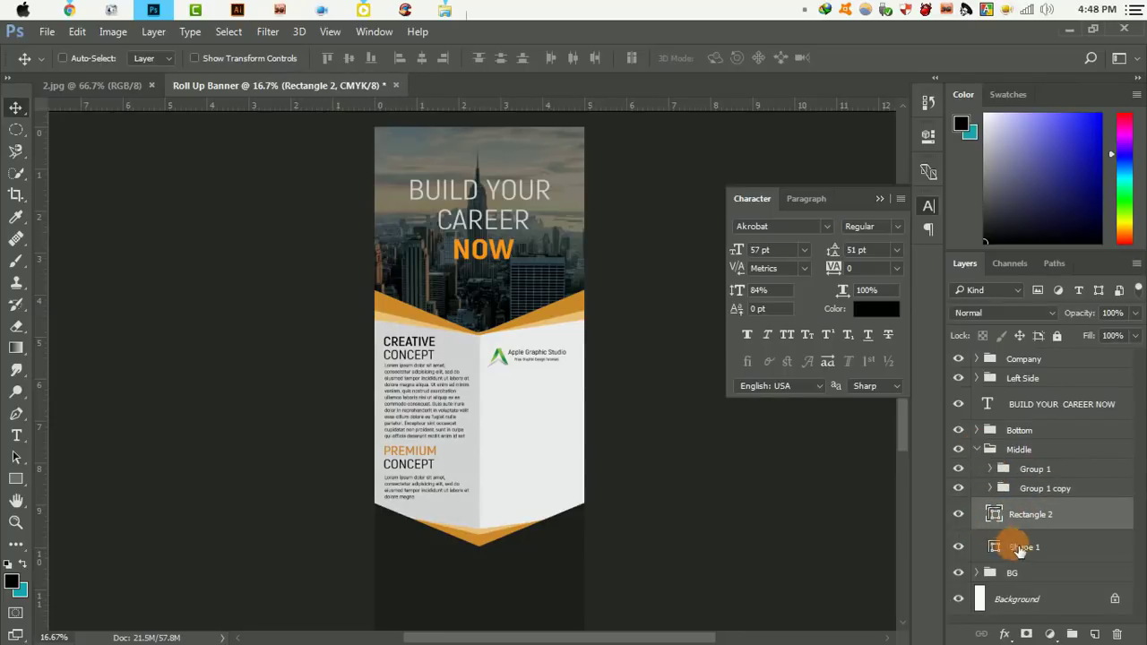
{"action": "left_click", "coordinate": [1018, 546], "text": "shift"}
{"action": "left_click_drag", "start_coordinate": [1019, 546], "coordinate": [1008, 573]}
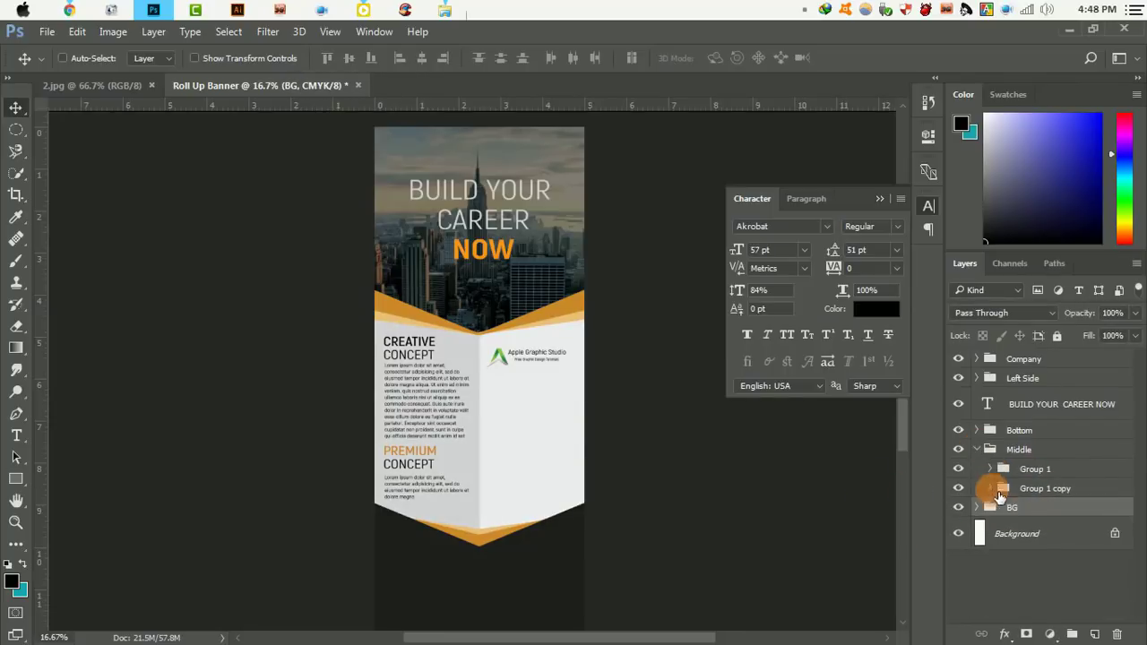
{"action": "left_click", "coordinate": [978, 449]}
Check the Bottom and Left Side groups by toggling visibility, then view the right panel
{"action": "left_click", "coordinate": [959, 431]}
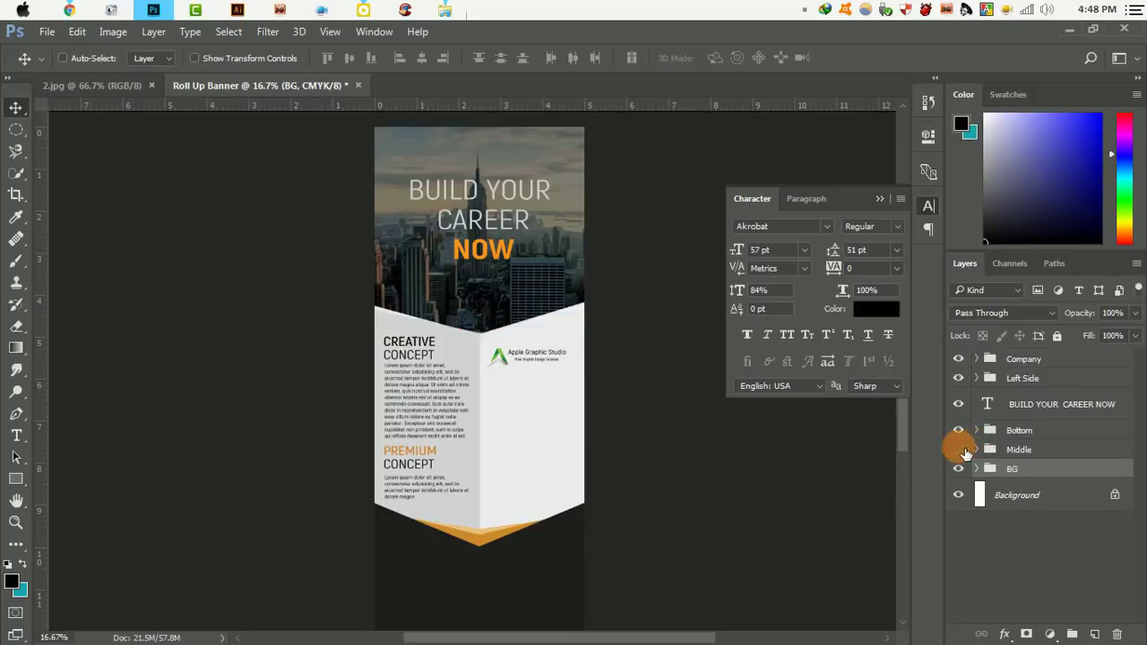
{"action": "left_click", "coordinate": [1021, 379]}
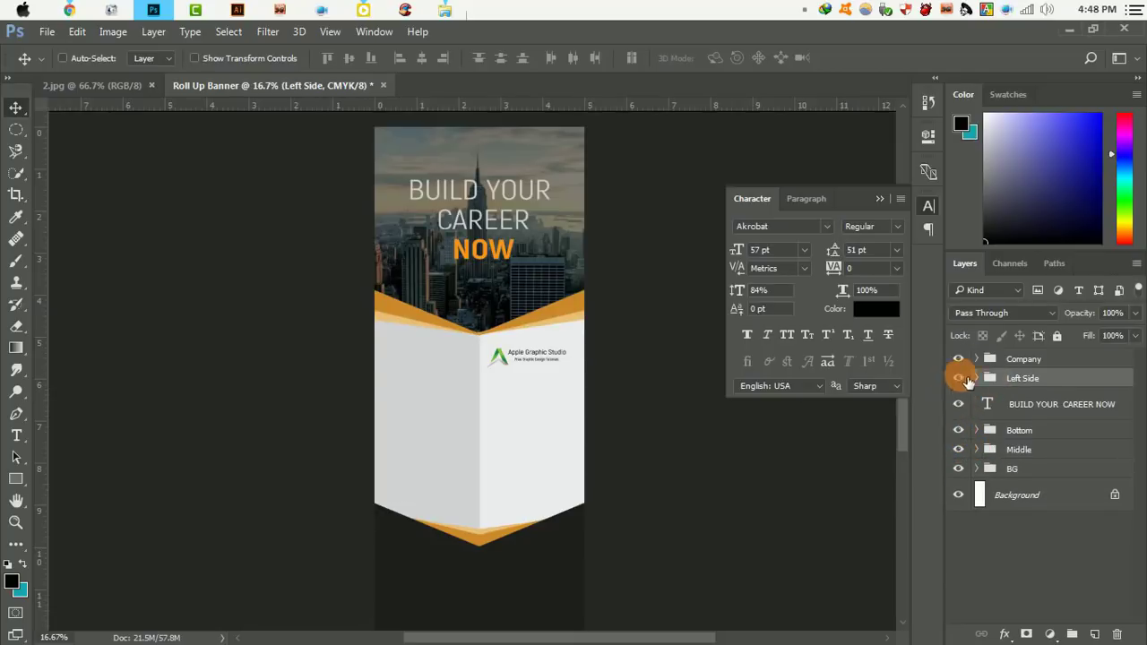
{"action": "left_click", "coordinate": [1023, 358]}
{"action": "scroll", "coordinate": [577, 478], "scroll_direction": "up", "scroll_amount": 3}
{"action": "left_click_drag", "start_coordinate": [577, 477], "coordinate": [516, 343]}
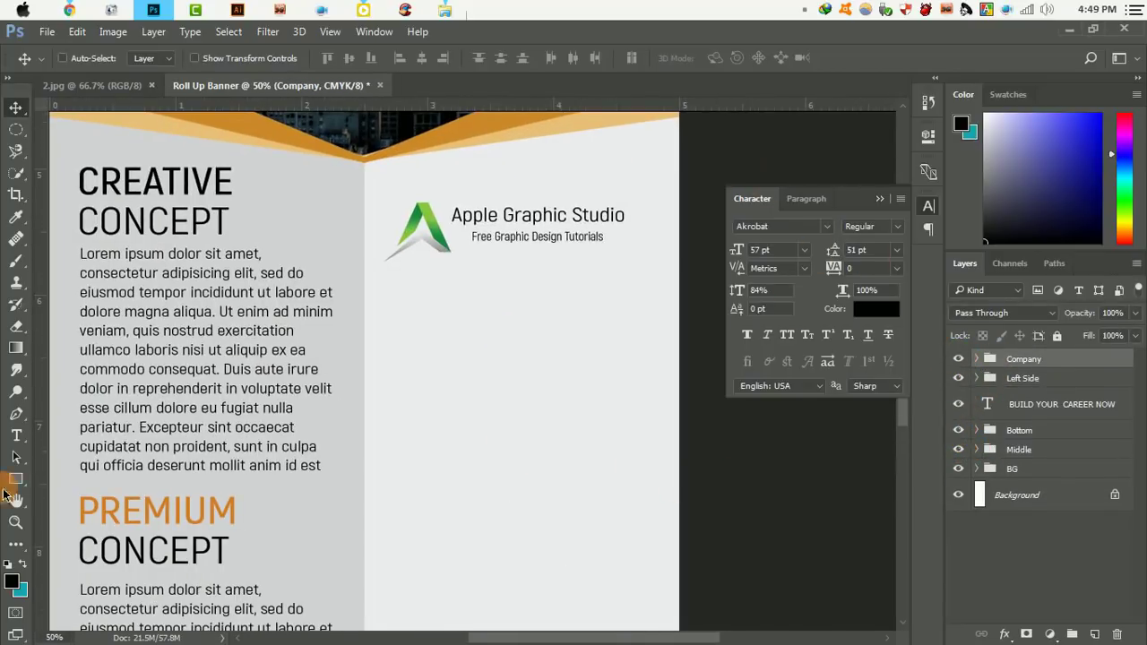
Add 19 pt all-caps 'We Make' text and place it under the logo
{"action": "key", "text": "t"}
{"action": "left_click", "coordinate": [420, 342]}
{"action": "type", "text": "We Make"}
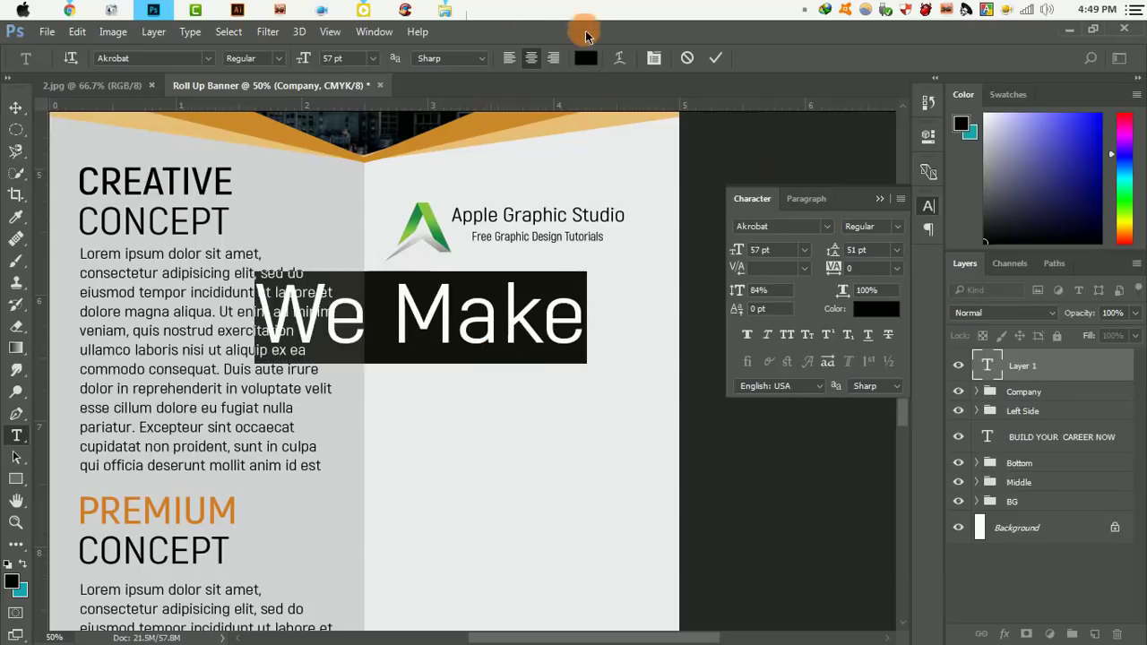
{"action": "left_click_drag", "start_coordinate": [303, 57], "coordinate": [283, 57]}
{"action": "key", "text": "ctrl+Return"}
{"action": "key", "text": "v"}
{"action": "left_click_drag", "start_coordinate": [458, 333], "coordinate": [502, 333]}
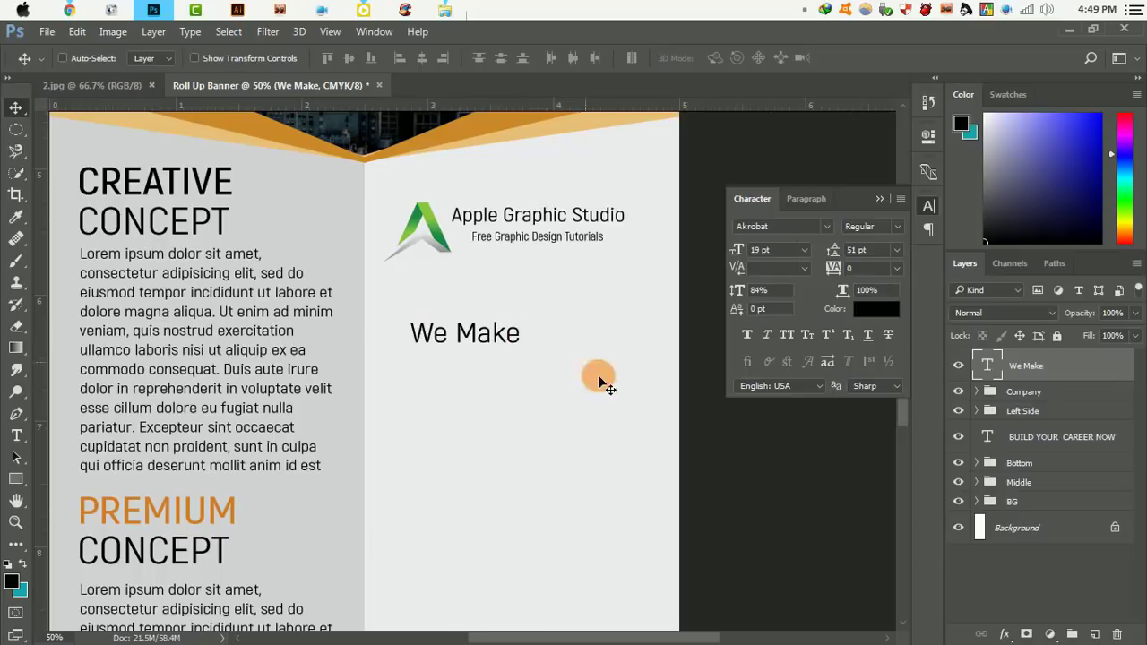
Colour the W of WE MAKE with the orange sampled from PREMIUM
{"action": "key", "text": "t"}
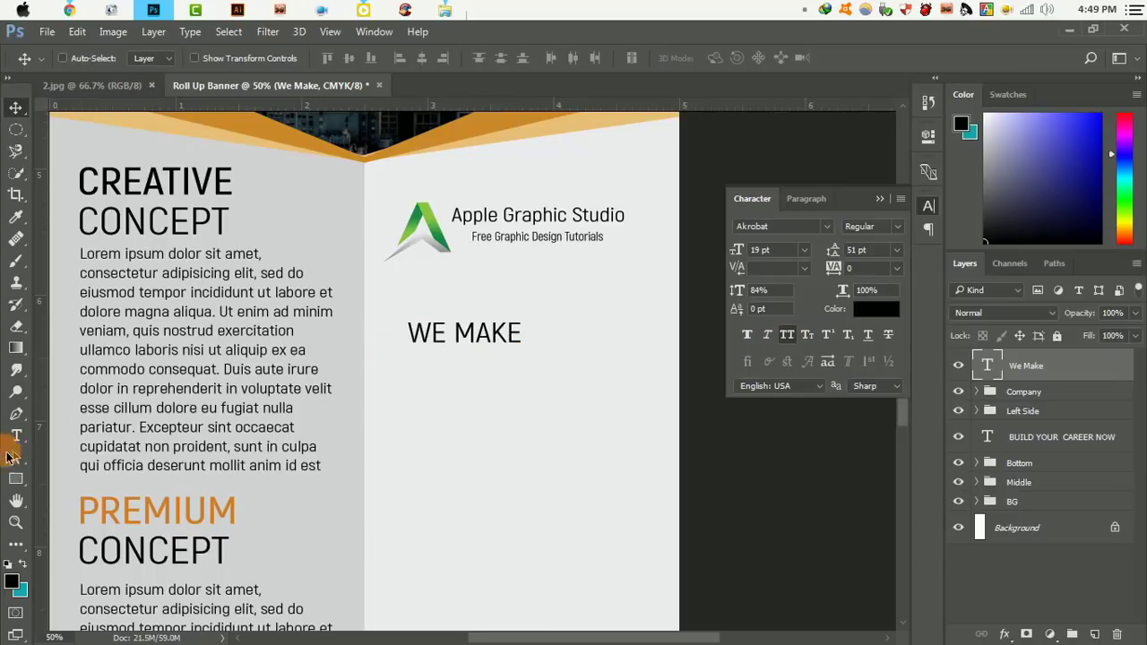
{"action": "left_click", "coordinate": [409, 333]}
{"action": "left_click", "coordinate": [875, 308]}
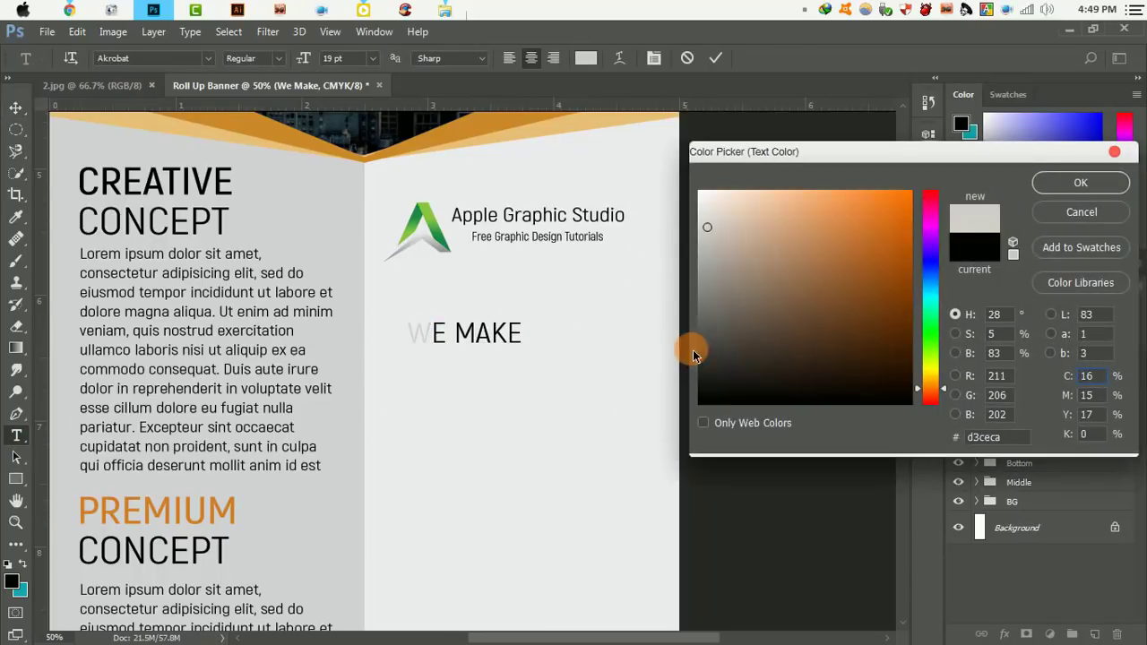
{"action": "left_click_drag", "start_coordinate": [99, 508], "coordinate": [132, 505]}
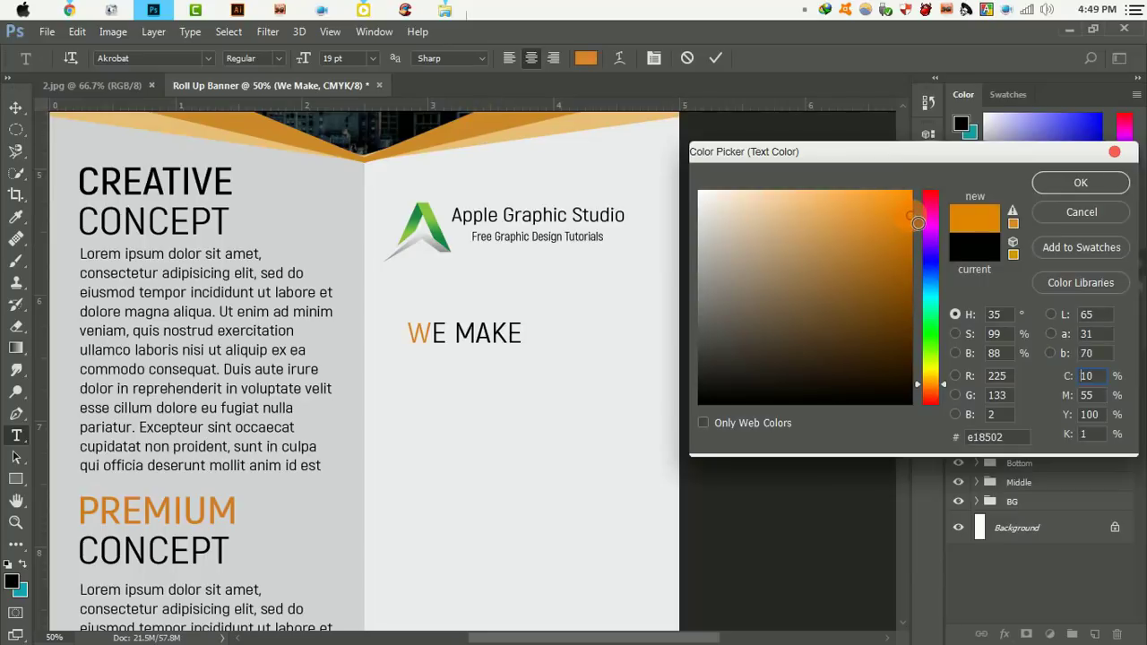
{"action": "left_click", "coordinate": [1044, 188]}
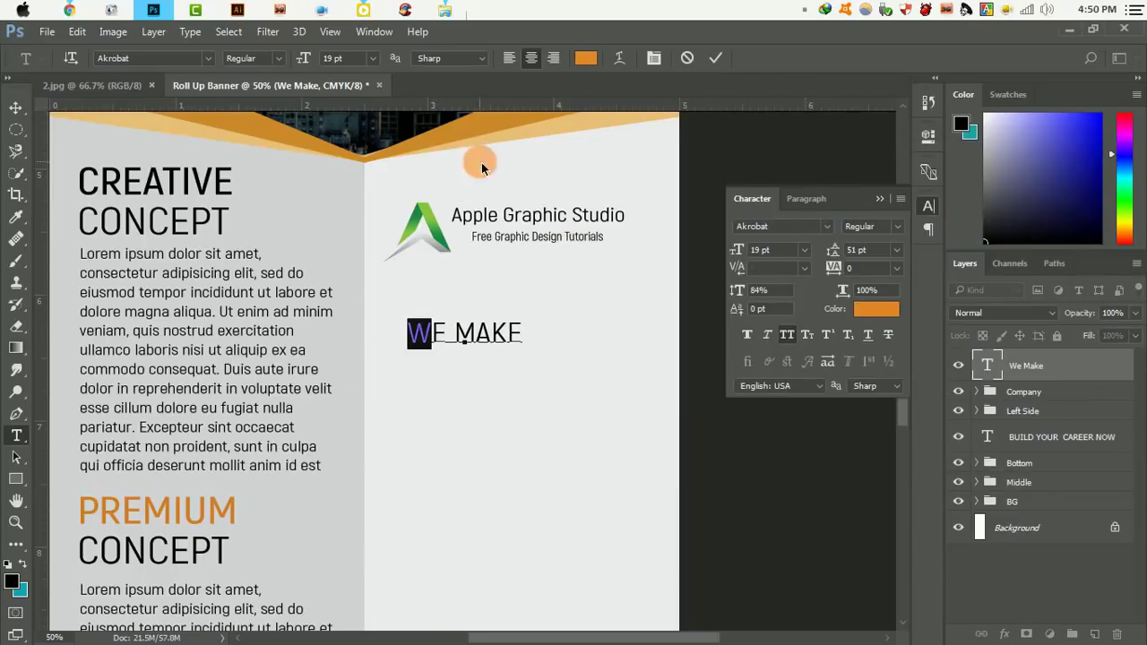
{"action": "left_click", "coordinate": [709, 63]}
Zoom out to check the WE MAKE layout, then zoom back in on the right panel
{"action": "key", "text": "ctrl+minus"}
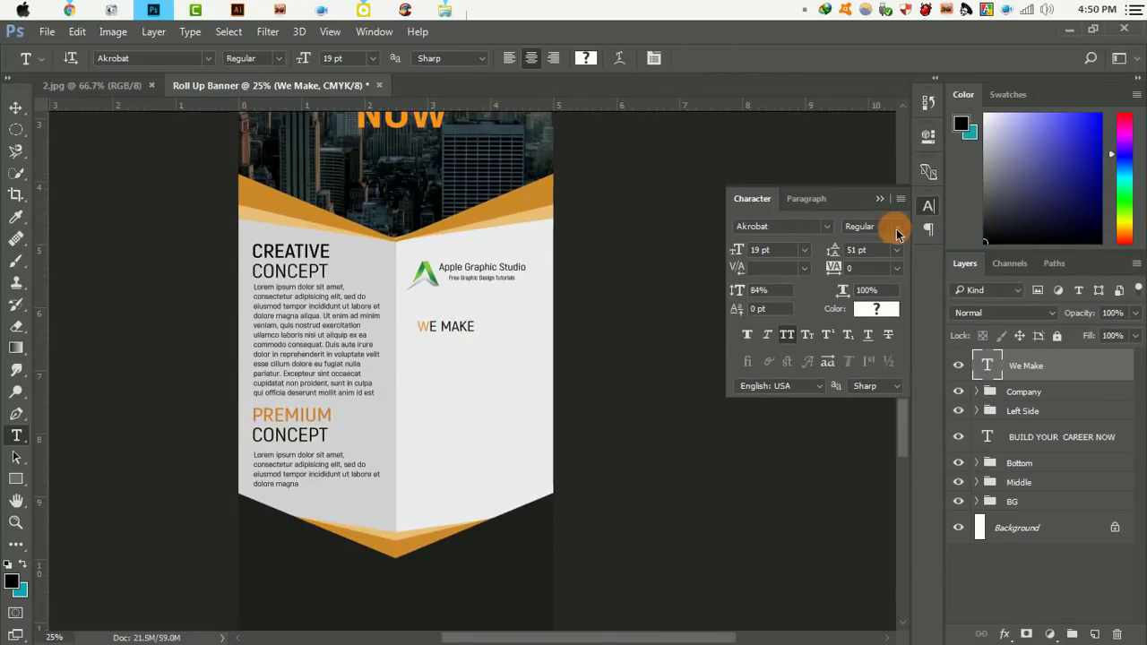
{"action": "left_click", "coordinate": [896, 226]}
{"action": "left_click", "coordinate": [894, 314]}
{"action": "left_click", "coordinate": [881, 199]}
{"action": "left_click", "coordinate": [16, 109]}
Select the Custom Shape tool with the filled triangle shape
{"action": "left_click", "coordinate": [442, 329], "text": "ctrl"}
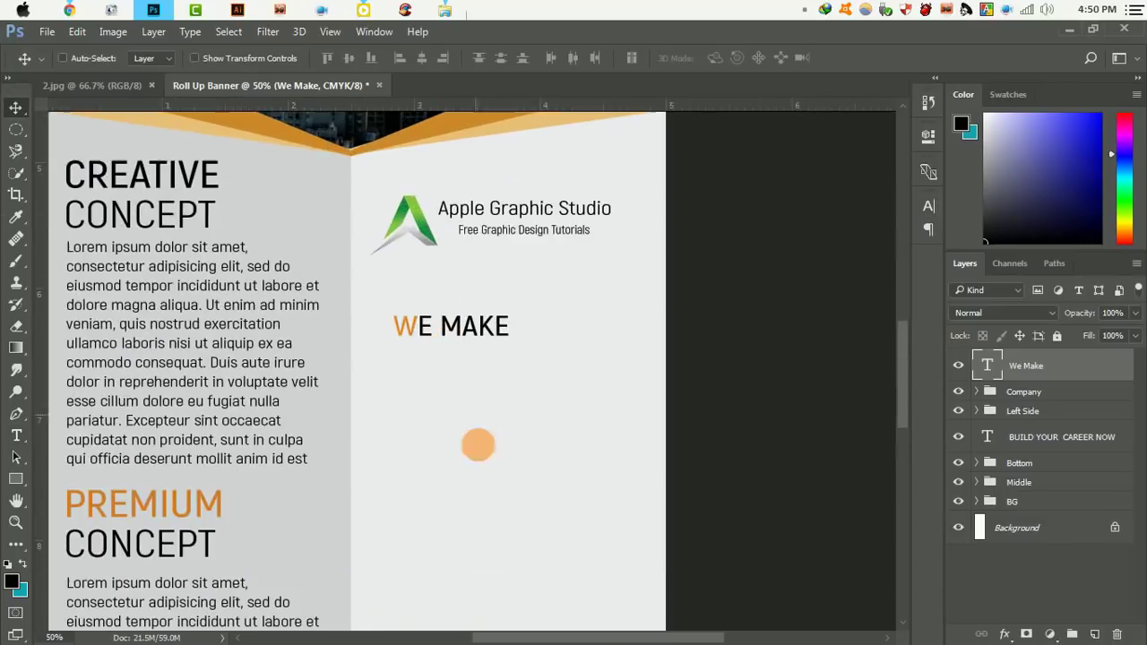
{"action": "left_click_drag", "start_coordinate": [476, 442], "coordinate": [497, 383]}
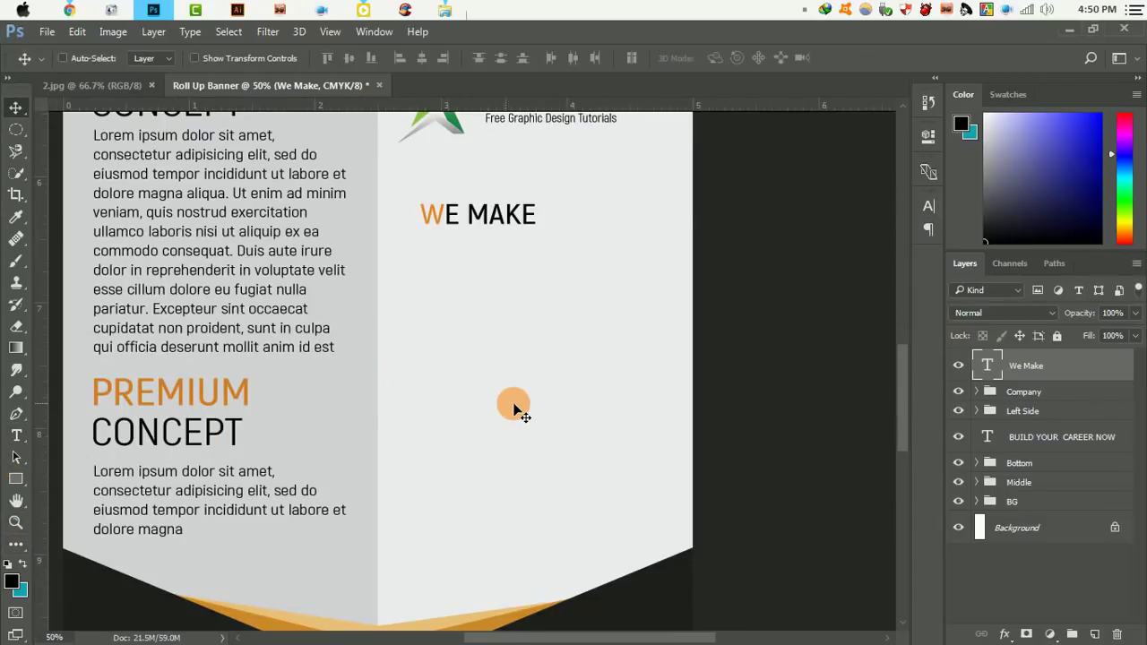
{"action": "left_click", "coordinate": [17, 478]}
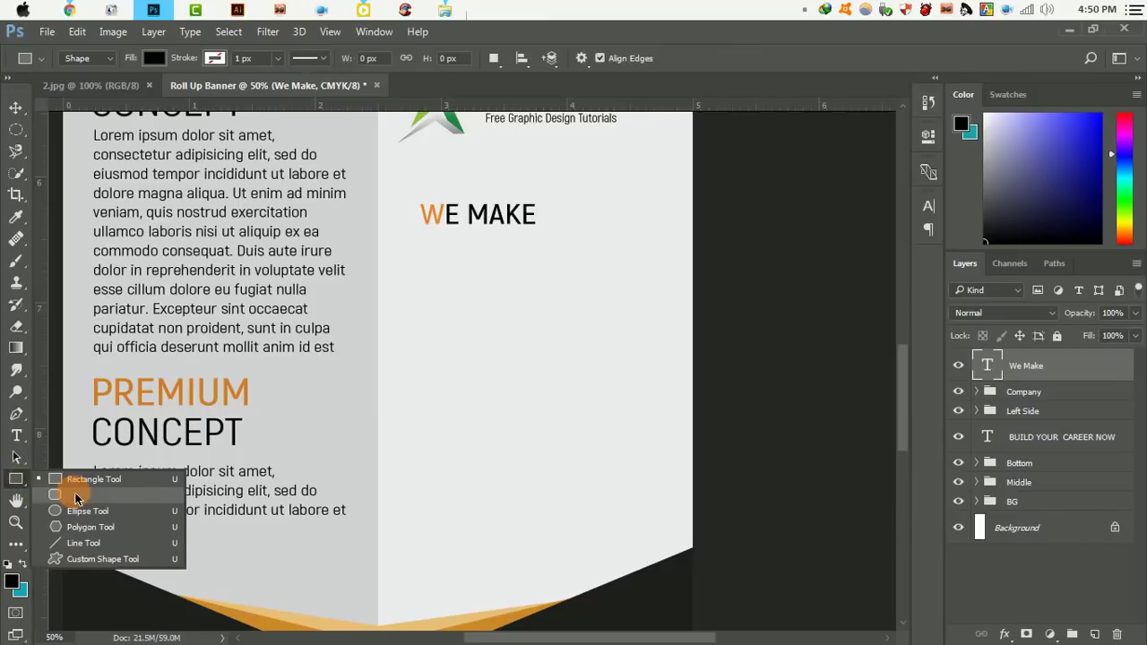
{"action": "left_click", "coordinate": [113, 559]}
{"action": "left_click", "coordinate": [657, 59]}
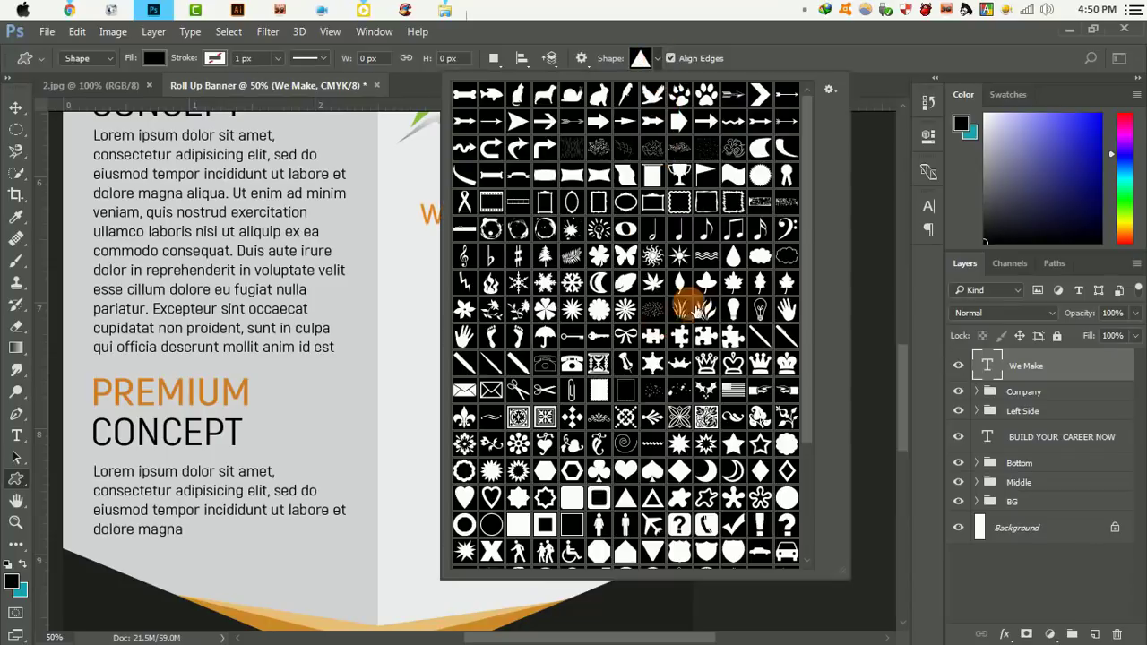
{"action": "left_click_drag", "start_coordinate": [809, 184], "coordinate": [799, 332]}
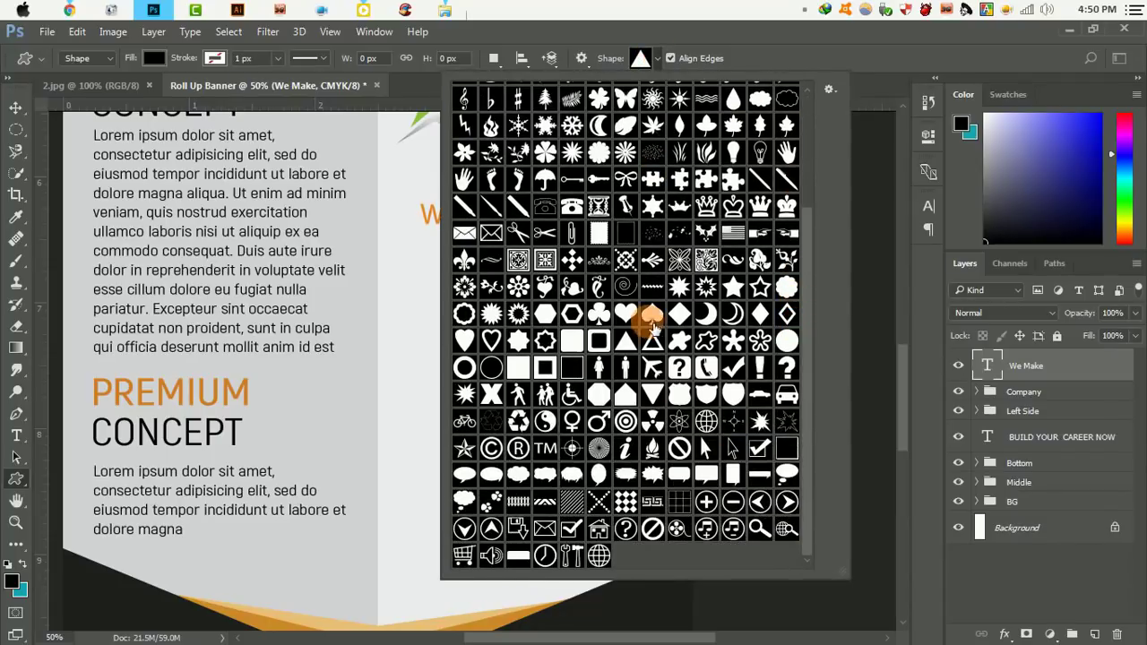
{"action": "double_click", "coordinate": [626, 343]}
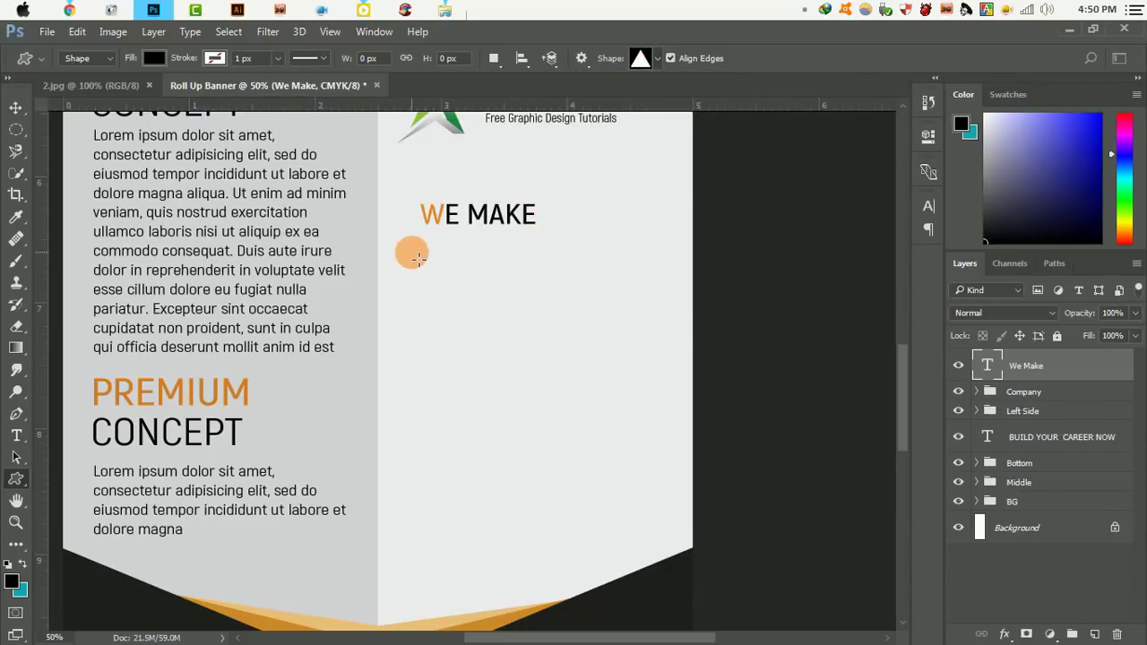
Draw a small 94 × 50 px black triangle just below WE MAKE
{"action": "left_click_drag", "start_coordinate": [411, 250], "coordinate": [460, 288]}
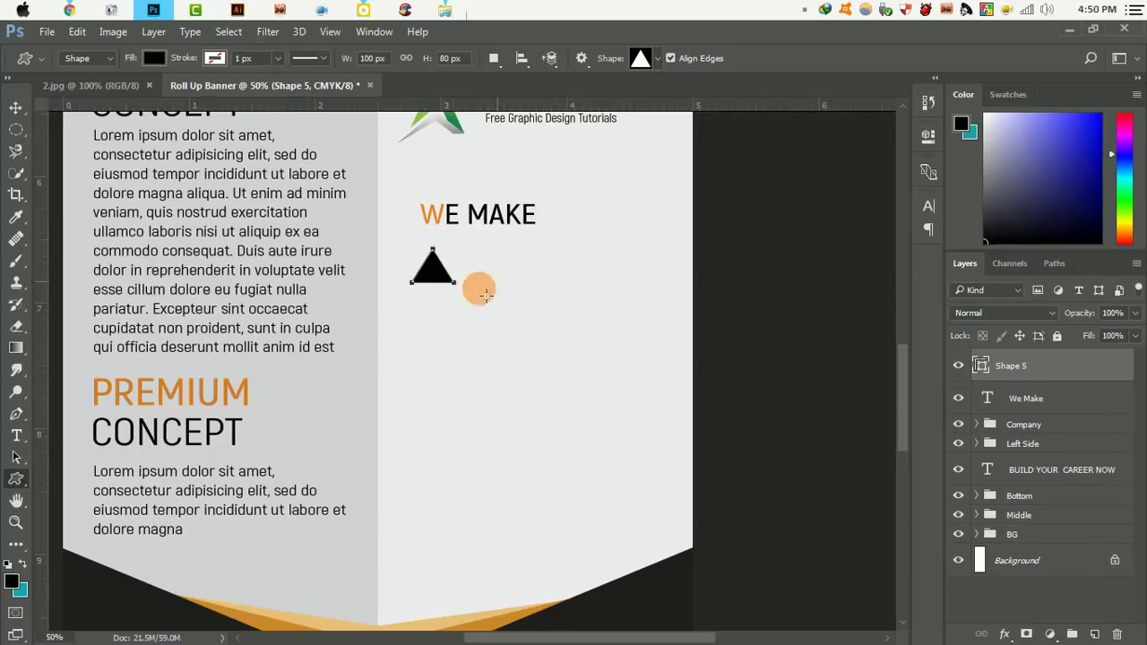
{"action": "key", "text": "ctrl+z"}
{"action": "left_click_drag", "start_coordinate": [427, 238], "coordinate": [470, 274]}
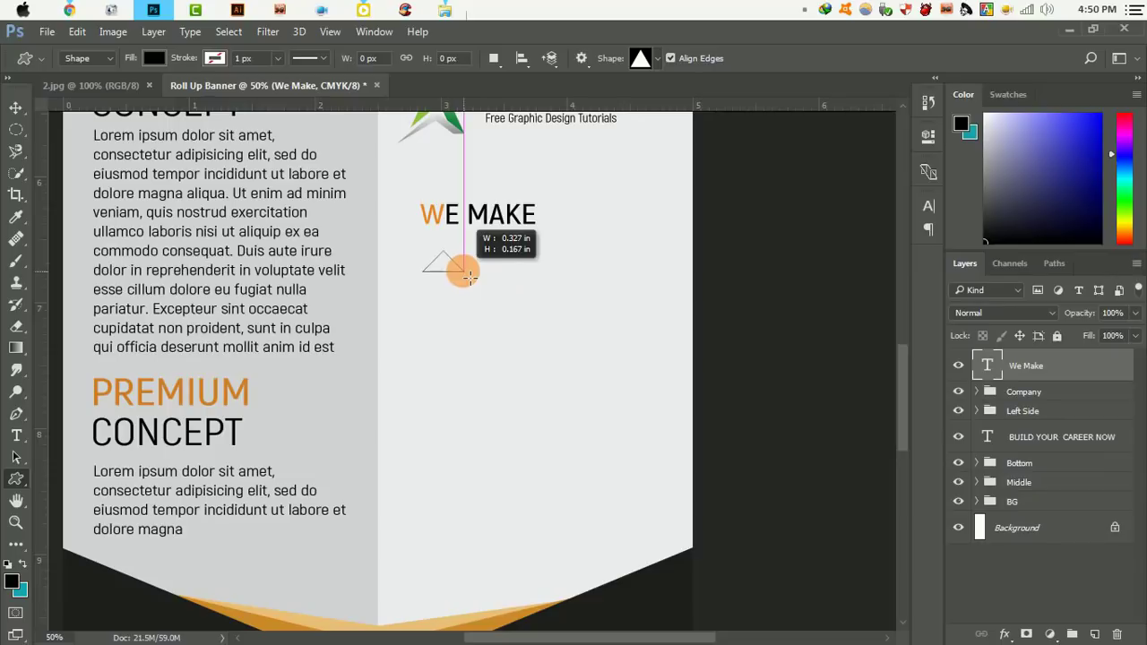
{"action": "left_click_drag", "start_coordinate": [469, 274], "coordinate": [464, 272]}
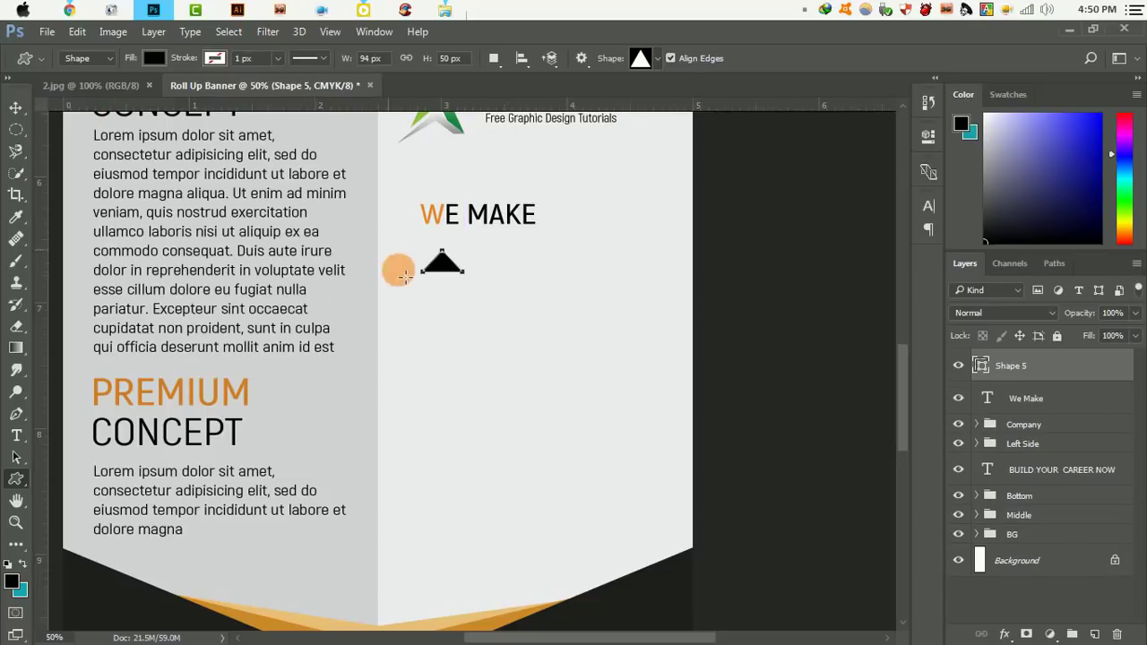
Remove the triangle's fill, give it a black stroke, and nudge it up-left
{"action": "left_click", "coordinate": [157, 59]}
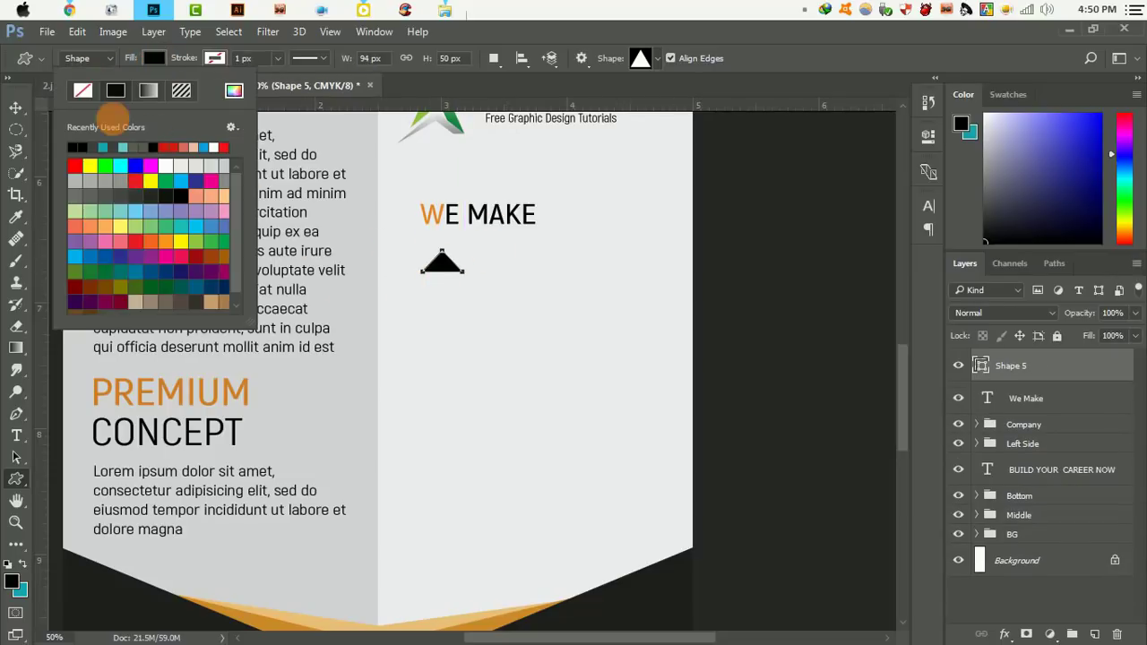
{"action": "left_click", "coordinate": [215, 58]}
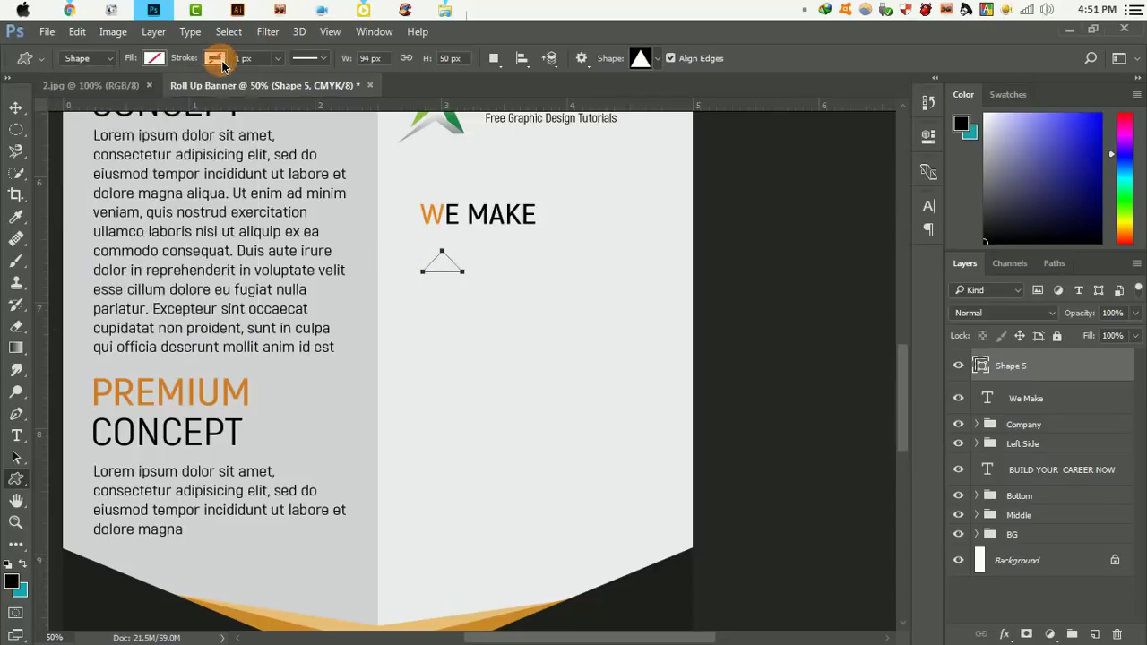
{"action": "left_click", "coordinate": [159, 149]}
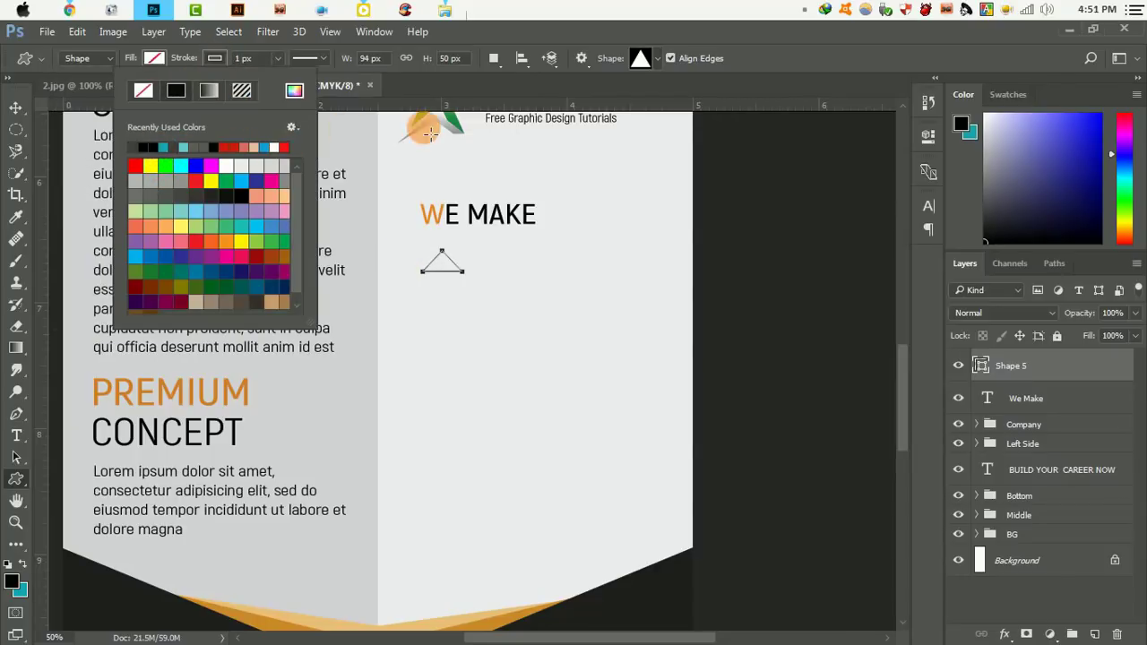
{"action": "left_click", "coordinate": [278, 58]}
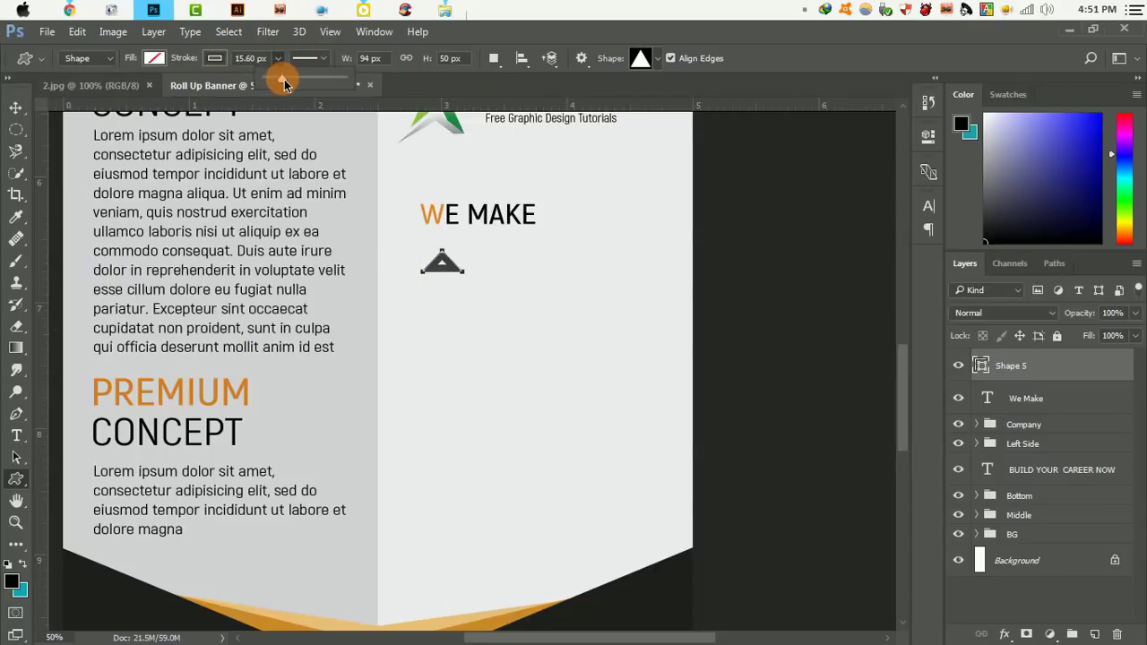
{"action": "left_click", "coordinate": [17, 111]}
{"action": "left_click_drag", "start_coordinate": [442, 255], "coordinate": [430, 250]}
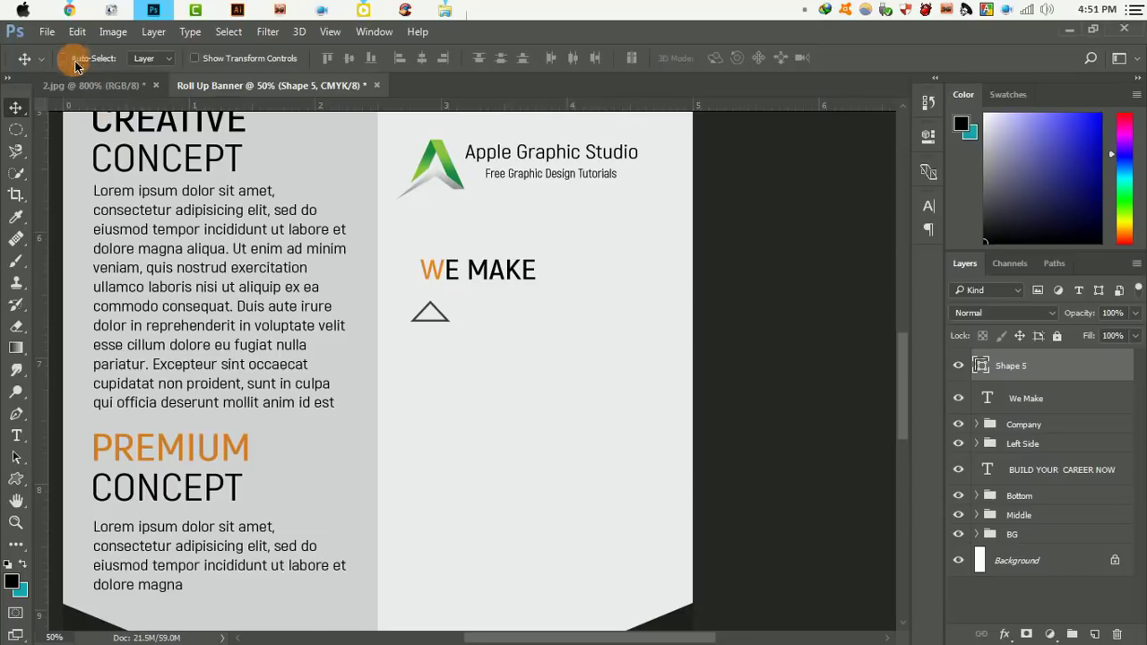
Narrow the triangle to 85 × 50 px with Free Transform
{"action": "left_click", "coordinate": [78, 31]}
{"action": "left_click", "coordinate": [143, 338]}
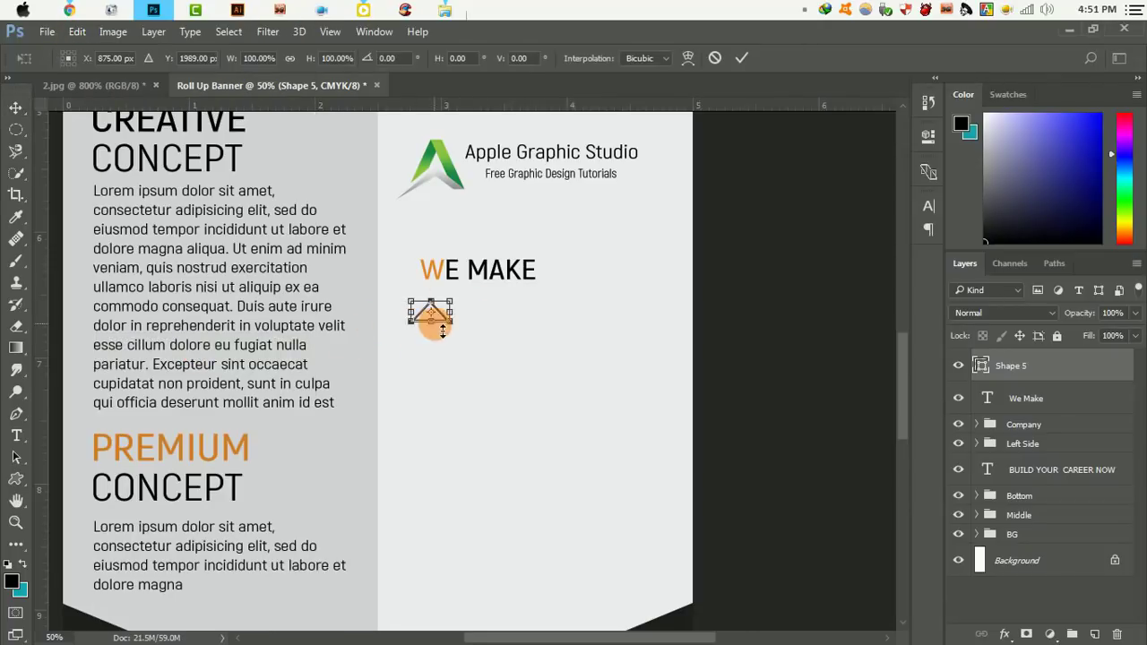
{"action": "scroll", "coordinate": [439, 328], "scroll_direction": "up", "scroll_amount": 5}
{"action": "left_click_drag", "start_coordinate": [611, 392], "coordinate": [578, 391]}
{"action": "left_click", "coordinate": [741, 57]}
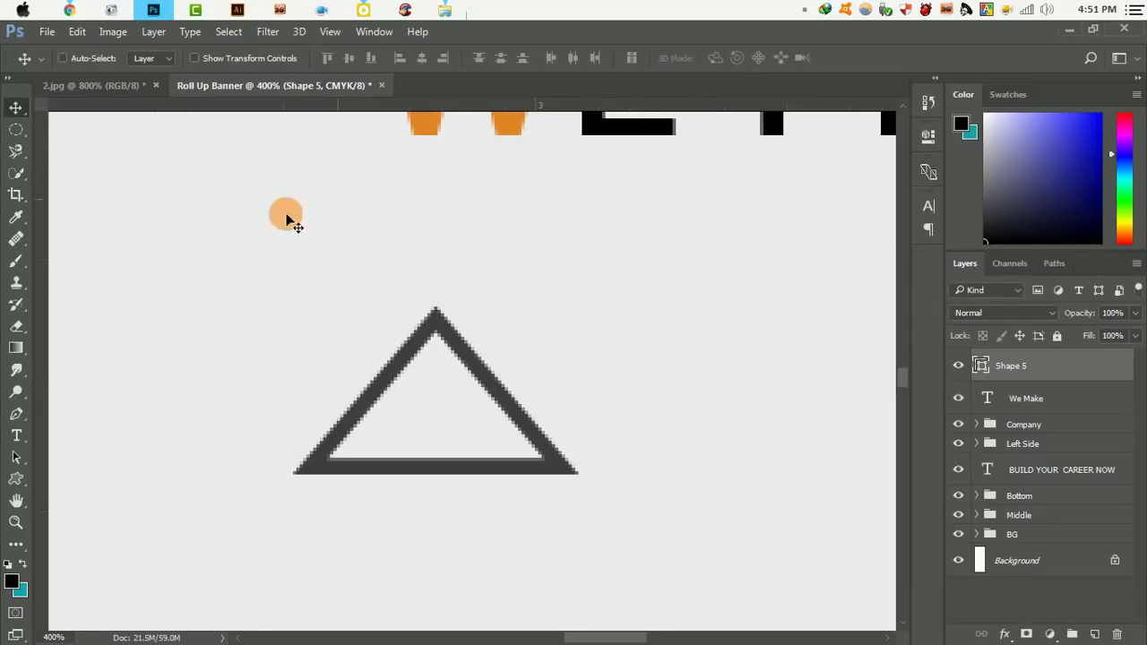
Set the triangle's stroke width to 4 px
{"action": "left_click", "coordinate": [18, 482]}
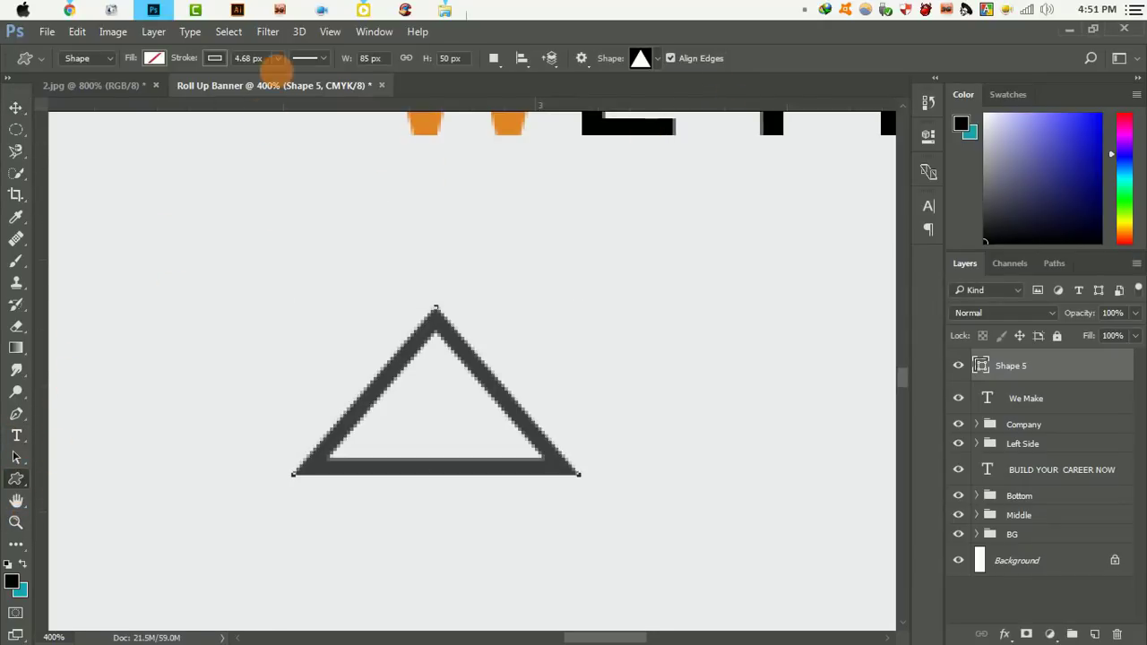
{"action": "right_click", "coordinate": [255, 65]}
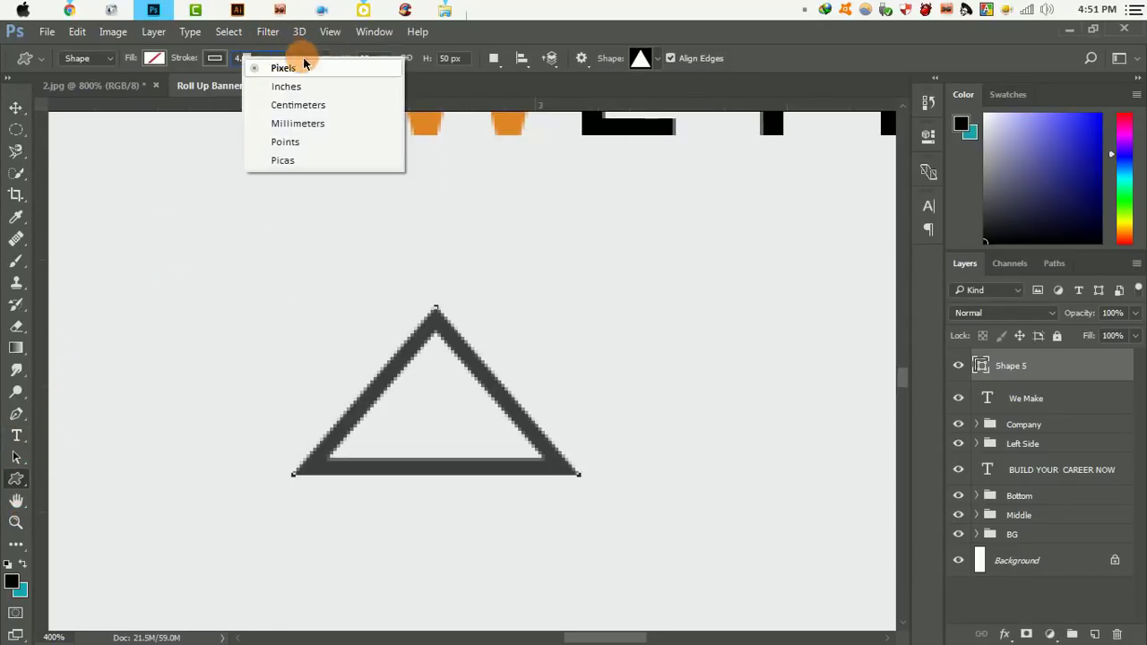
{"action": "left_click", "coordinate": [263, 67]}
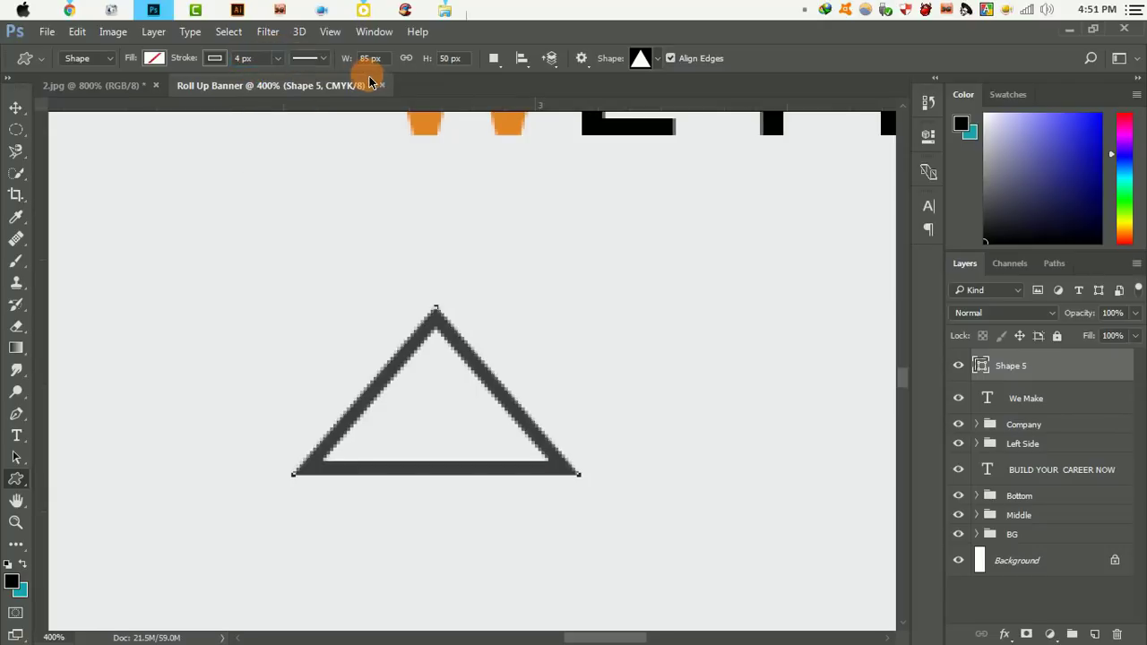
{"action": "key", "text": "Return"}
Resample the Shape 5 triangle's colour from the canvas via its layer thumbnail
{"action": "key", "text": "v"}
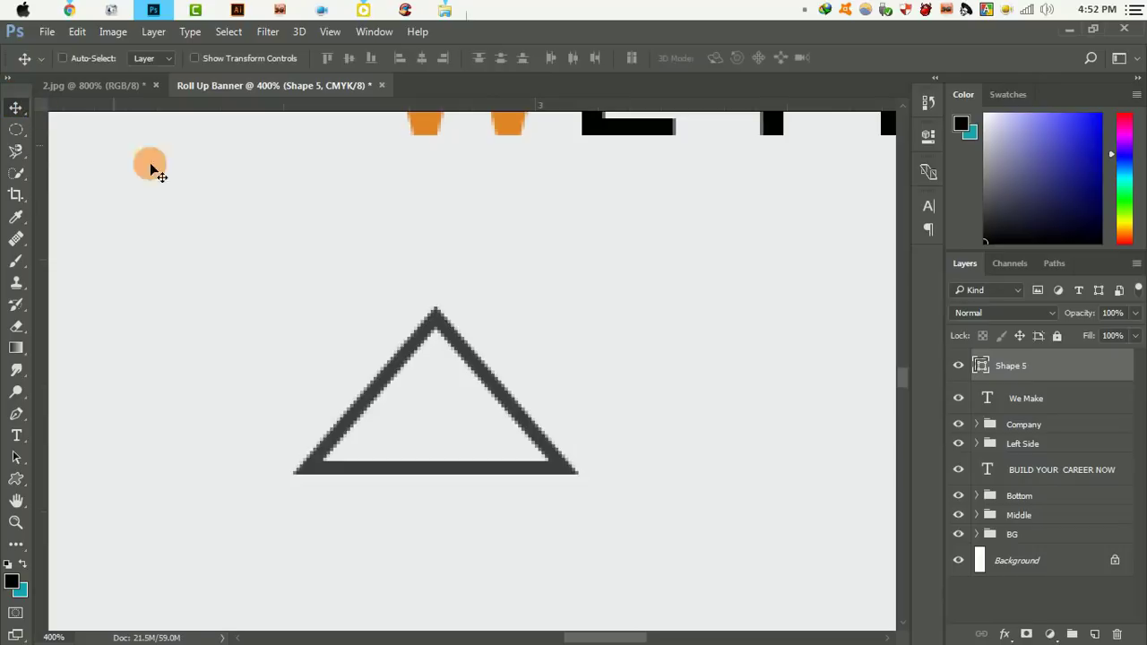
{"action": "scroll", "coordinate": [487, 325], "scroll_direction": "down", "scroll_amount": 4}
{"action": "double_click", "coordinate": [991, 369]}
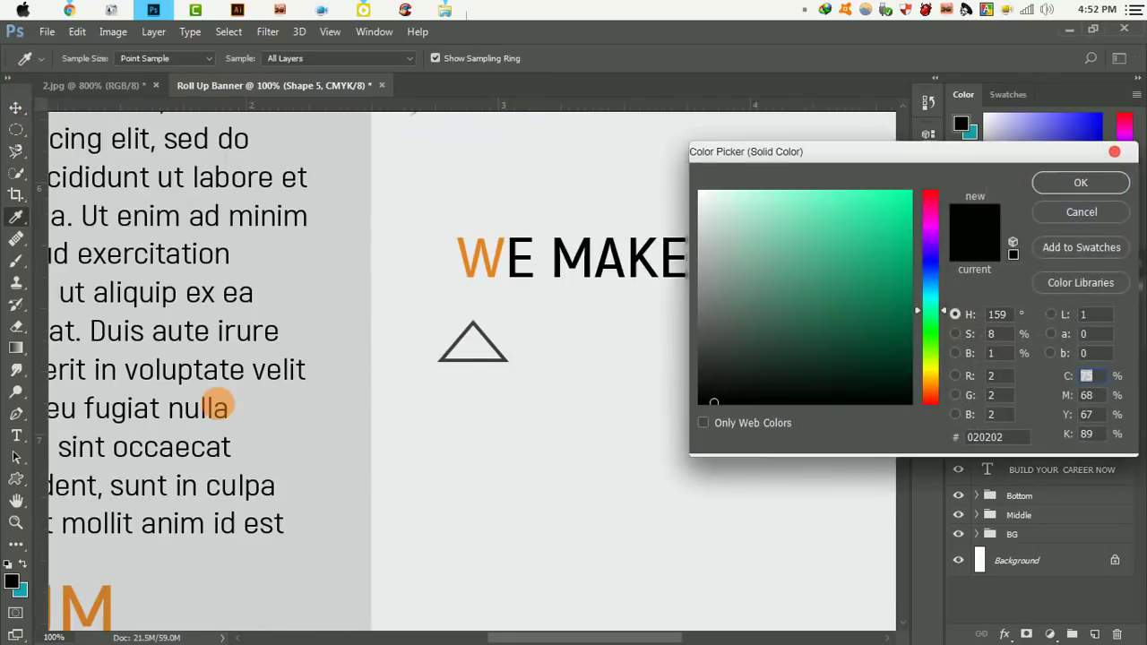
{"action": "left_click", "coordinate": [249, 478]}
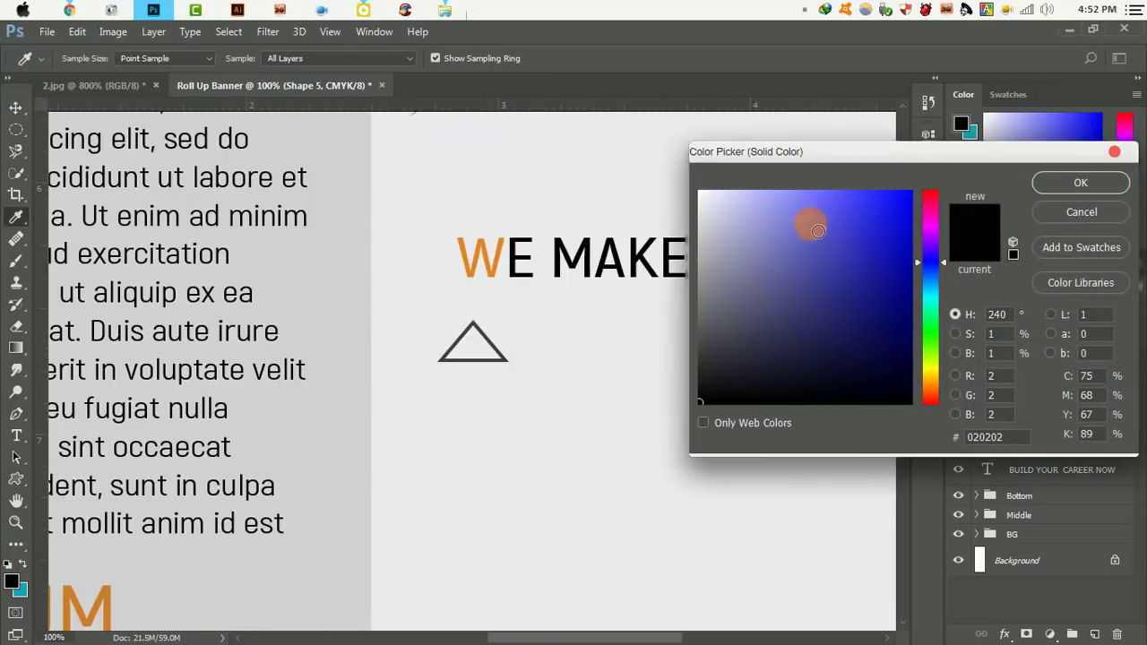
{"action": "left_click", "coordinate": [1079, 183]}
{"action": "left_click", "coordinate": [958, 366]}
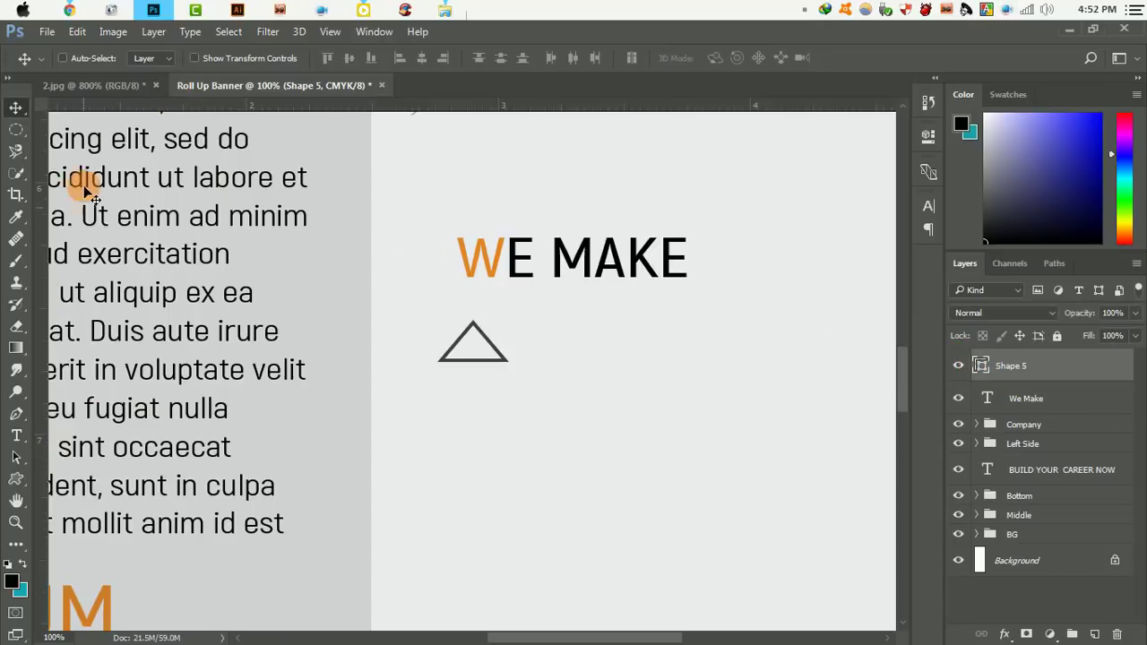
Pick black from the Stroke swatches for the triangle's outline
{"action": "left_click", "coordinate": [22, 488]}
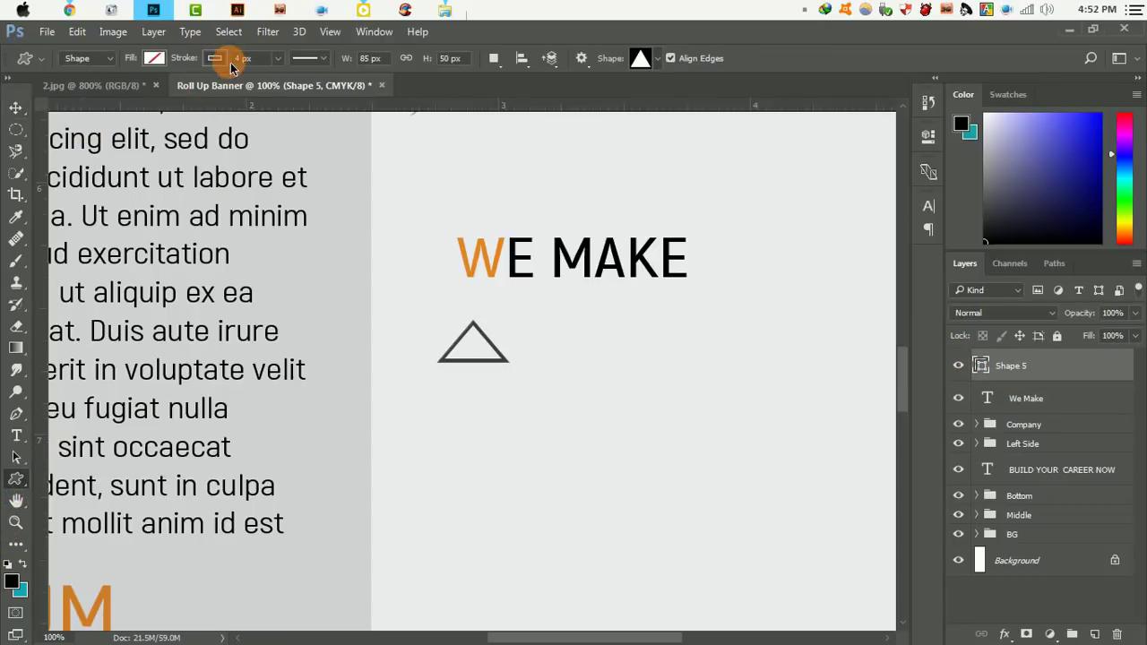
{"action": "left_click", "coordinate": [153, 58]}
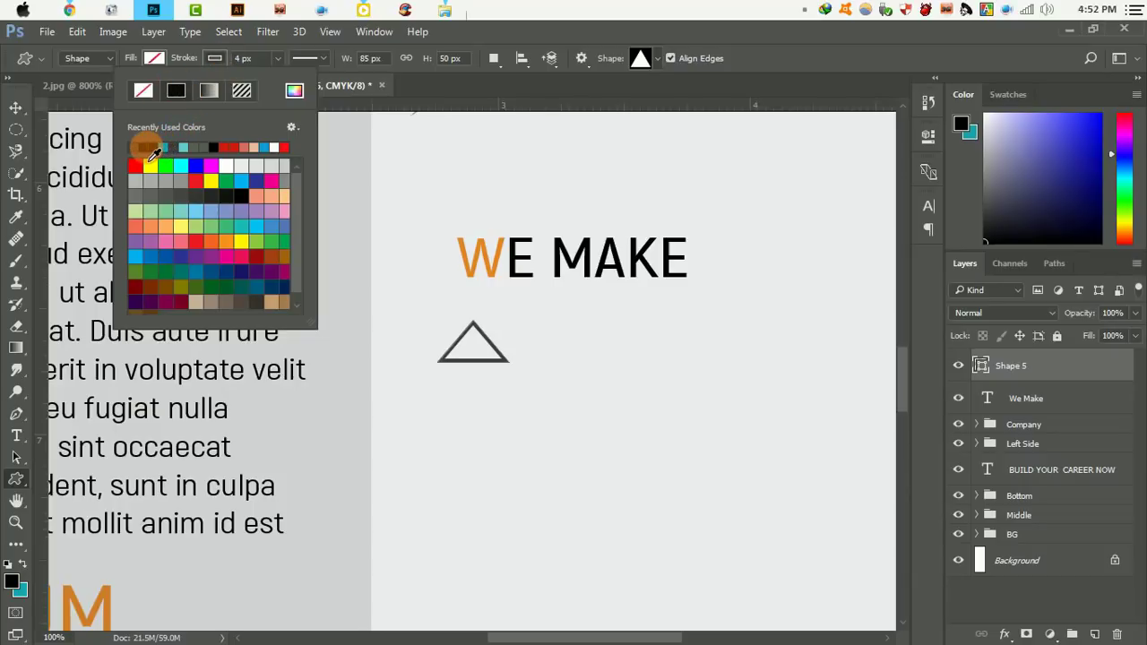
{"action": "left_click", "coordinate": [18, 110]}
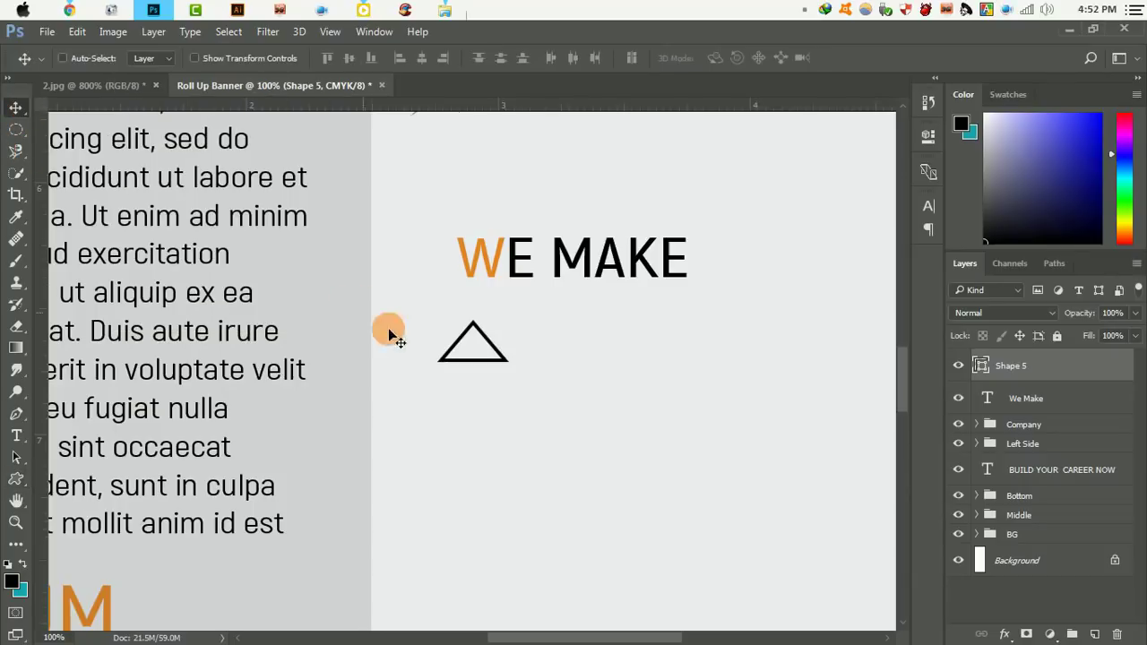
{"action": "key", "text": "ctrl+plus"}
{"action": "key", "text": "ctrl+plus"}
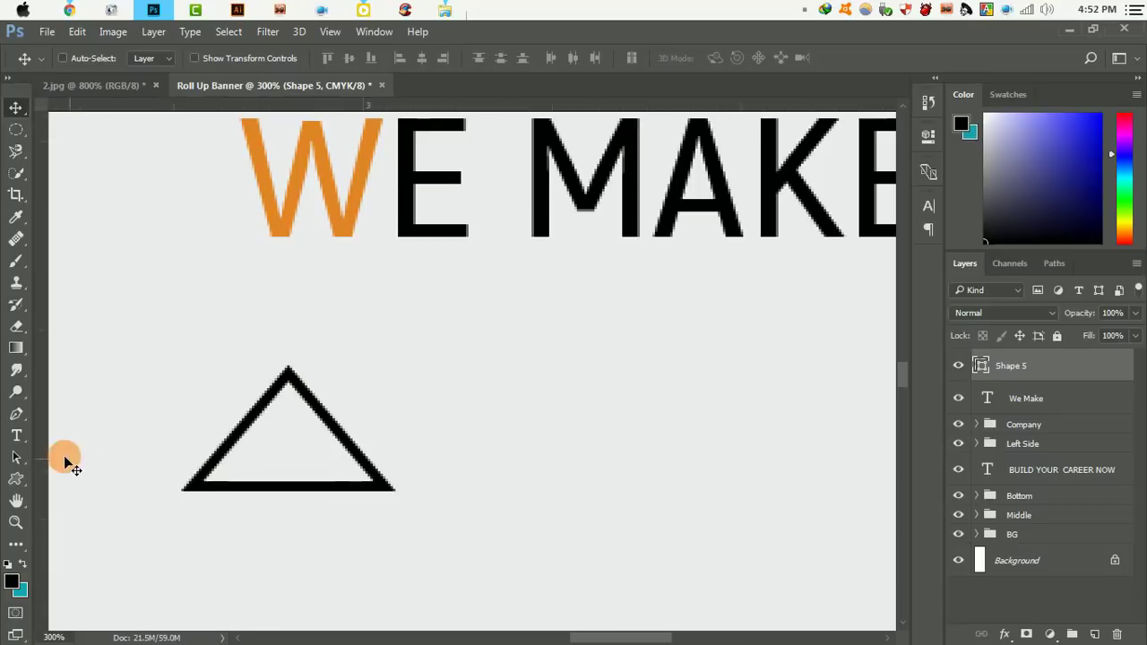
Select the standard Eraser tool
{"action": "left_click_drag", "start_coordinate": [16, 326], "coordinate": [87, 329]}
{"action": "left_click", "coordinate": [86, 329]}
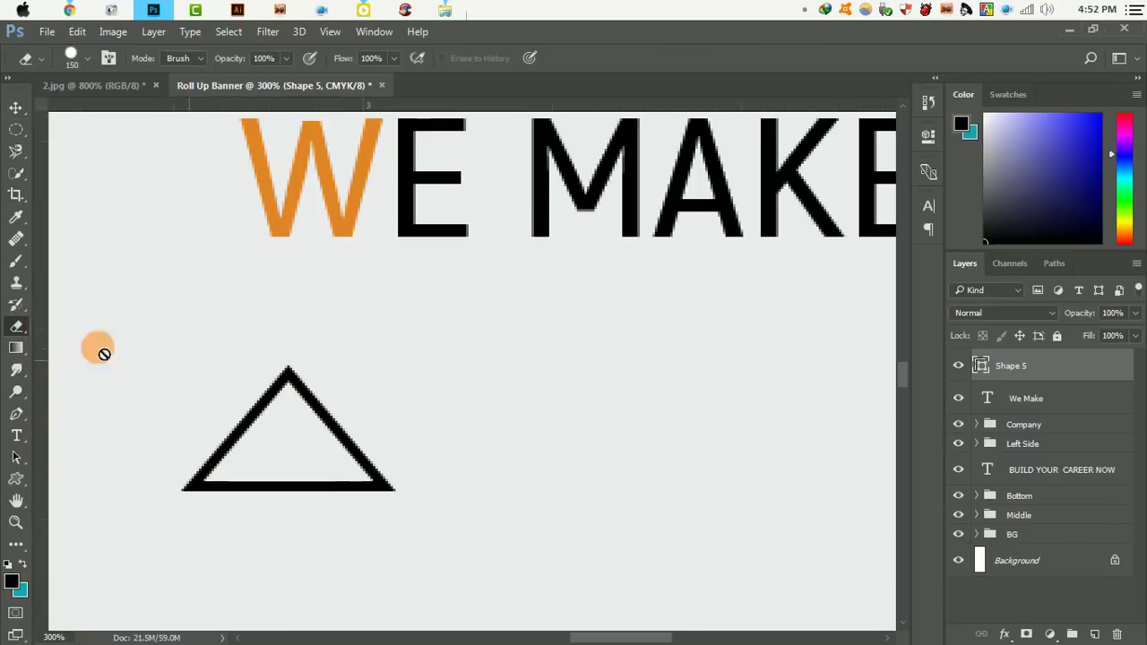
{"action": "left_click_drag", "start_coordinate": [18, 325], "coordinate": [81, 340]}
{"action": "left_click", "coordinate": [18, 325]}
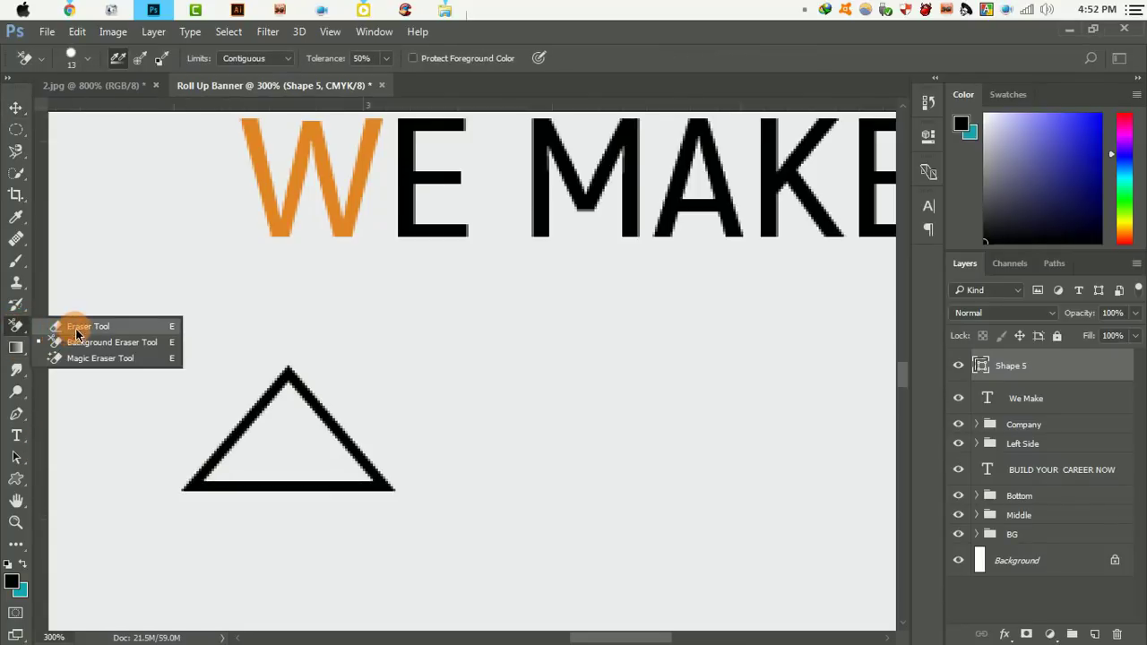
{"action": "left_click", "coordinate": [76, 328]}
Rasterize the triangle, set the eraser brush, and erase a gap in its right side
{"action": "left_click", "coordinate": [335, 409]}
{"action": "left_click", "coordinate": [519, 264]}
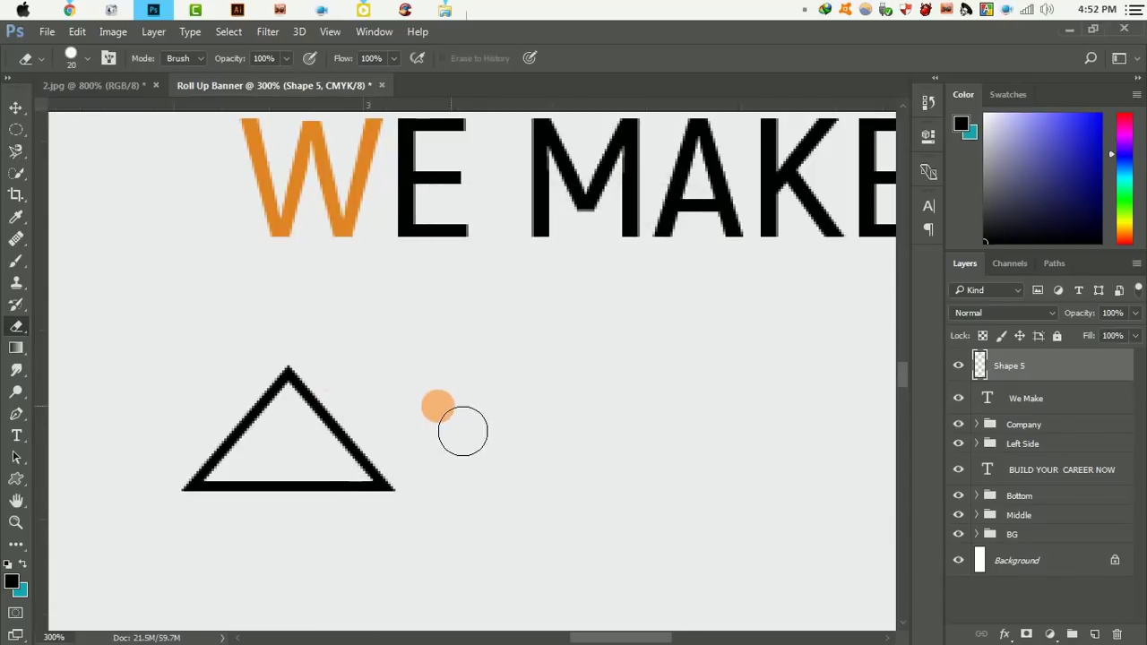
{"action": "scroll", "coordinate": [302, 427], "scroll_direction": "up", "scroll_amount": 2}
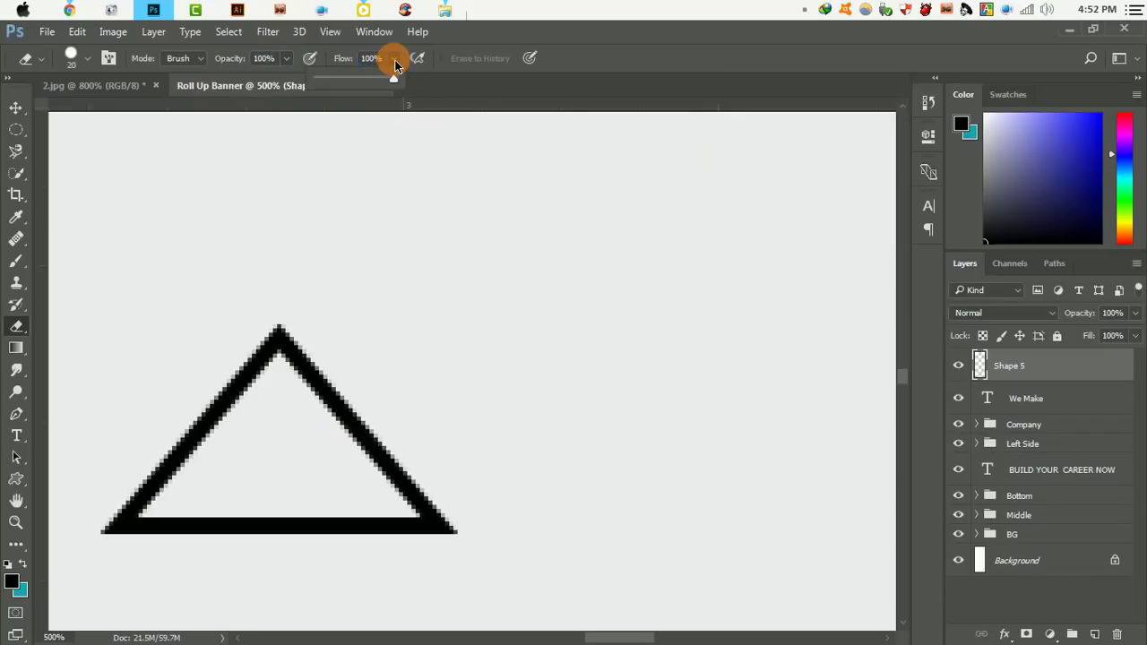
{"action": "right_click", "coordinate": [503, 277]}
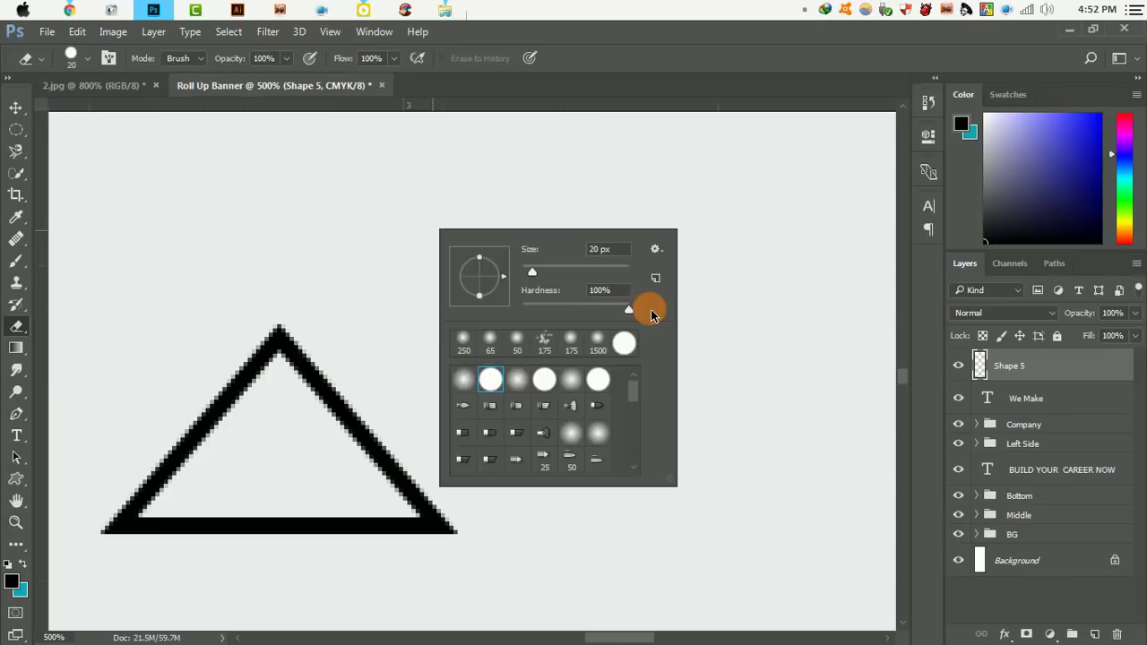
{"action": "double_click", "coordinate": [491, 379]}
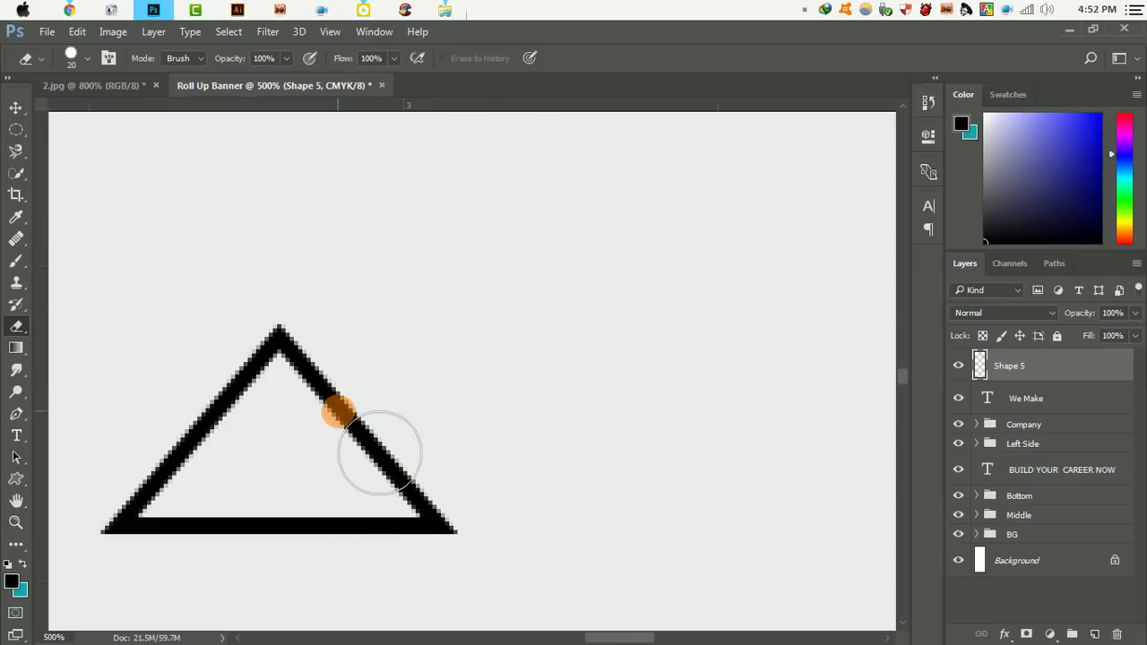
{"action": "left_click_drag", "start_coordinate": [337, 409], "coordinate": [395, 455]}
{"action": "key", "text": "ctrl+z"}
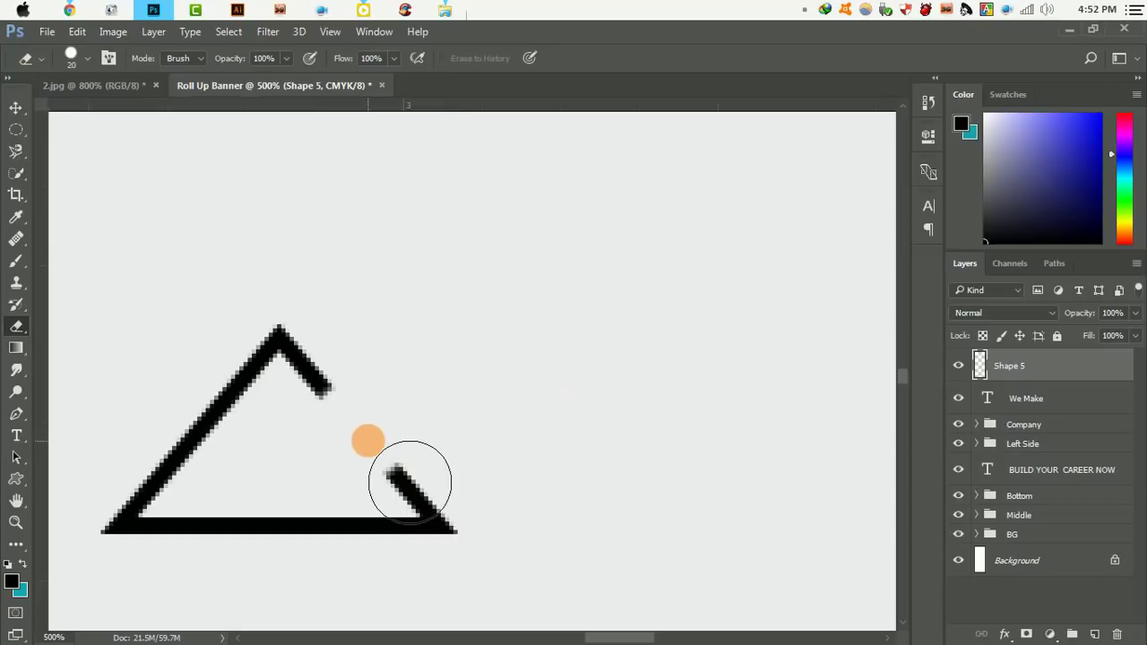
Return to the Move tool and bring up the Pen tool options
{"action": "left_click", "coordinate": [16, 108]}
{"action": "scroll", "coordinate": [383, 333], "scroll_direction": "down", "scroll_amount": 1}
{"action": "scroll", "coordinate": [412, 337], "scroll_direction": "down", "scroll_amount": 1}
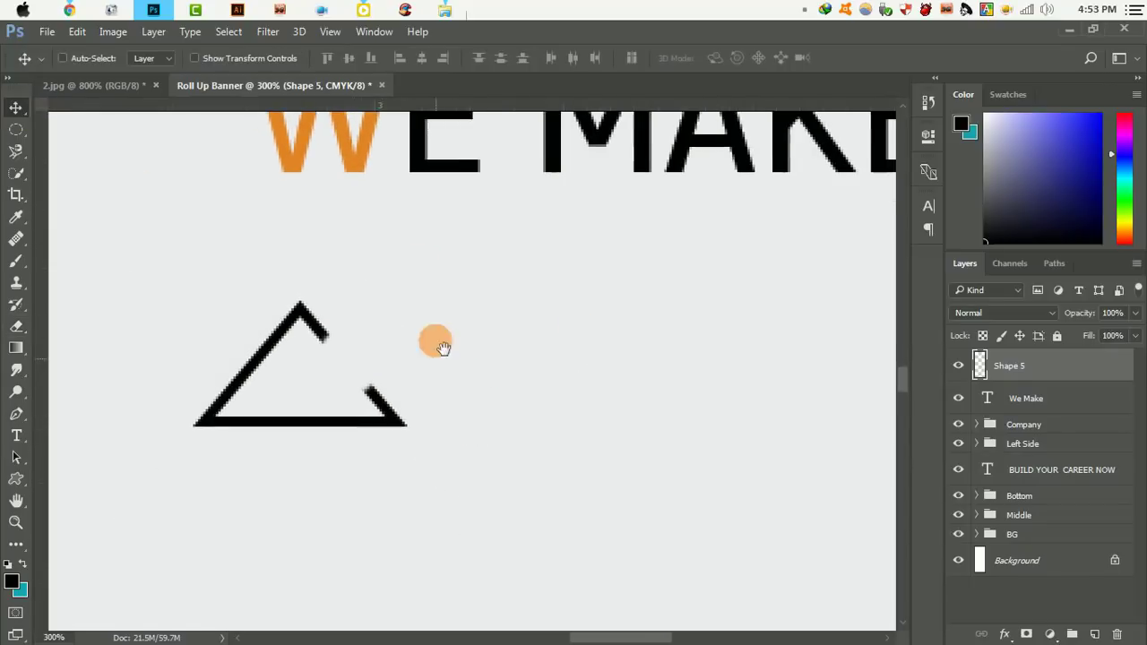
{"action": "left_click", "coordinate": [16, 414]}
Draw a thick black check-mark shape across the triangle with the Pen tool
{"action": "left_click", "coordinate": [59, 413]}
{"action": "scroll", "coordinate": [325, 340], "scroll_direction": "up", "scroll_amount": 1}
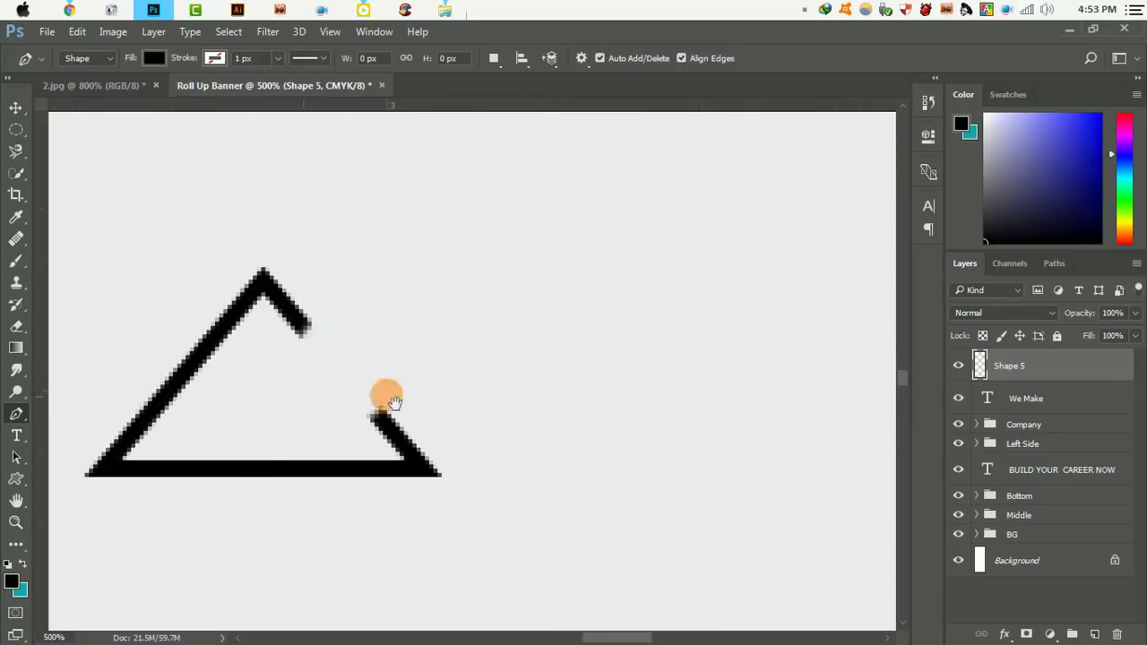
{"action": "scroll", "coordinate": [384, 397], "scroll_direction": "up", "scroll_amount": 1}
{"action": "left_click", "coordinate": [407, 371]}
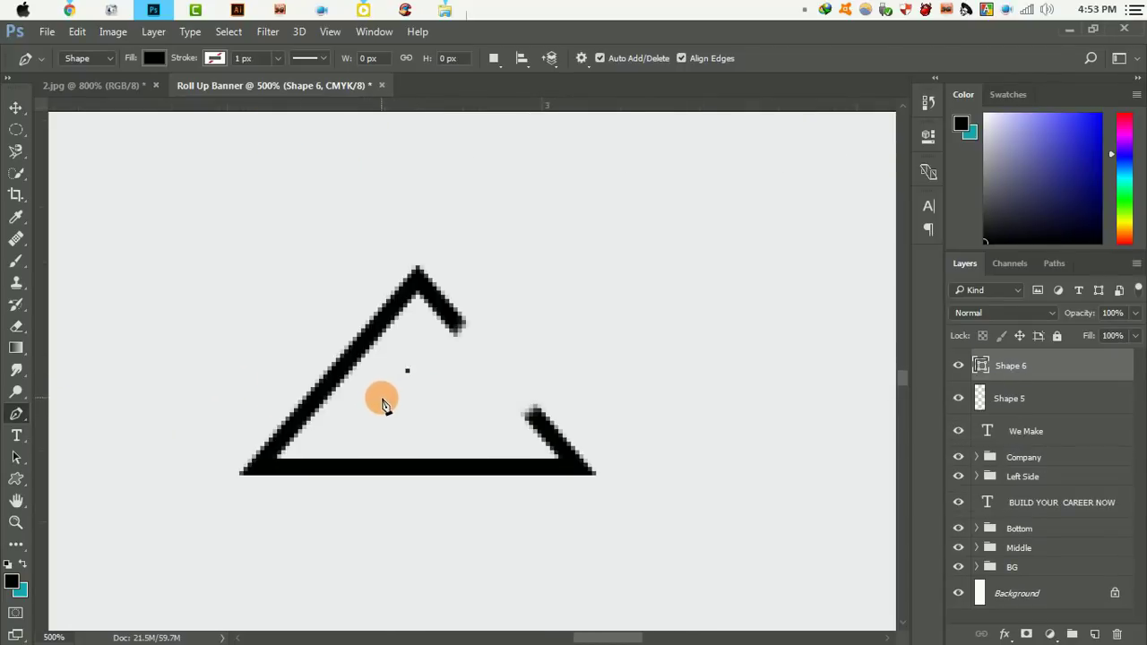
{"action": "left_click", "coordinate": [442, 441]}
{"action": "left_click", "coordinate": [655, 226]}
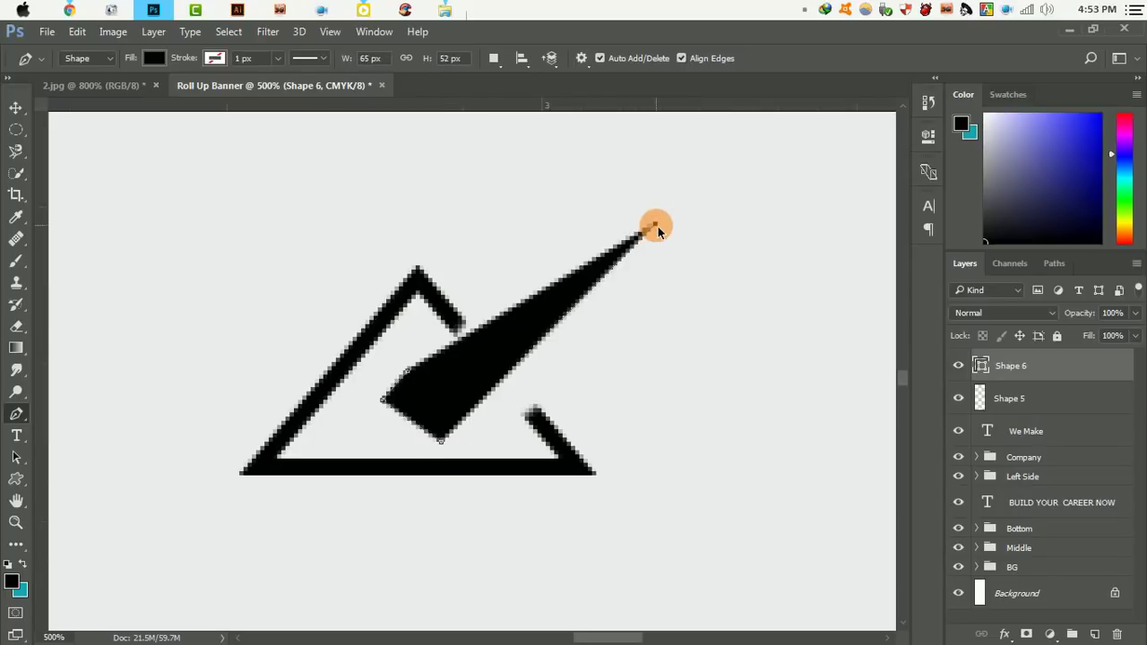
{"action": "left_click", "coordinate": [626, 206]}
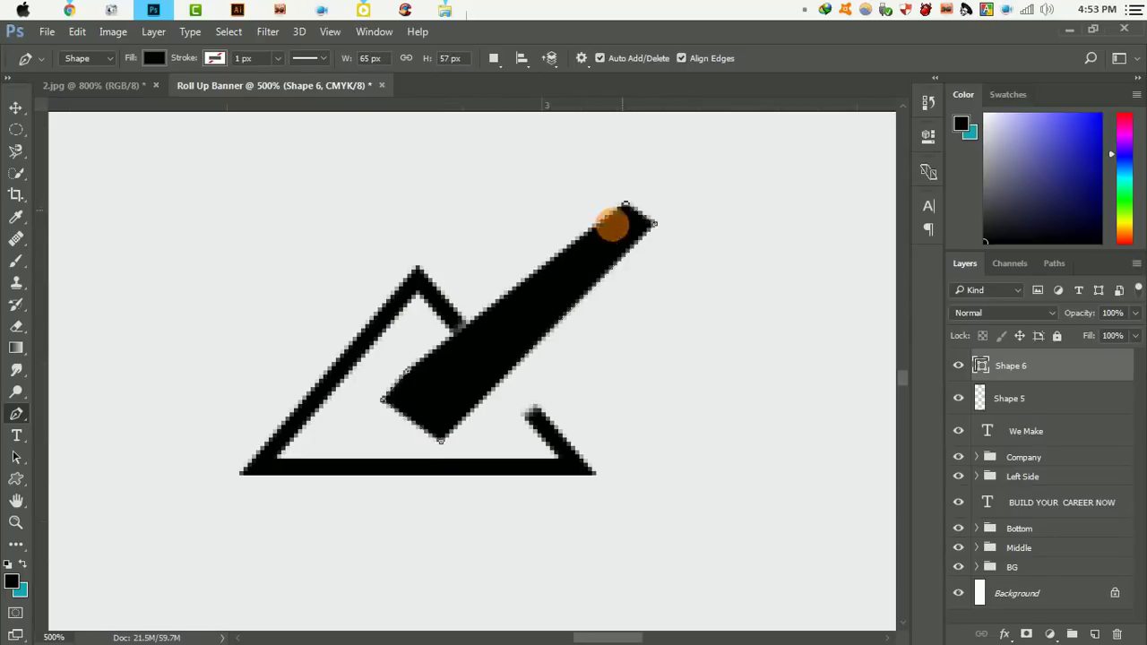
{"action": "left_click", "coordinate": [444, 398]}
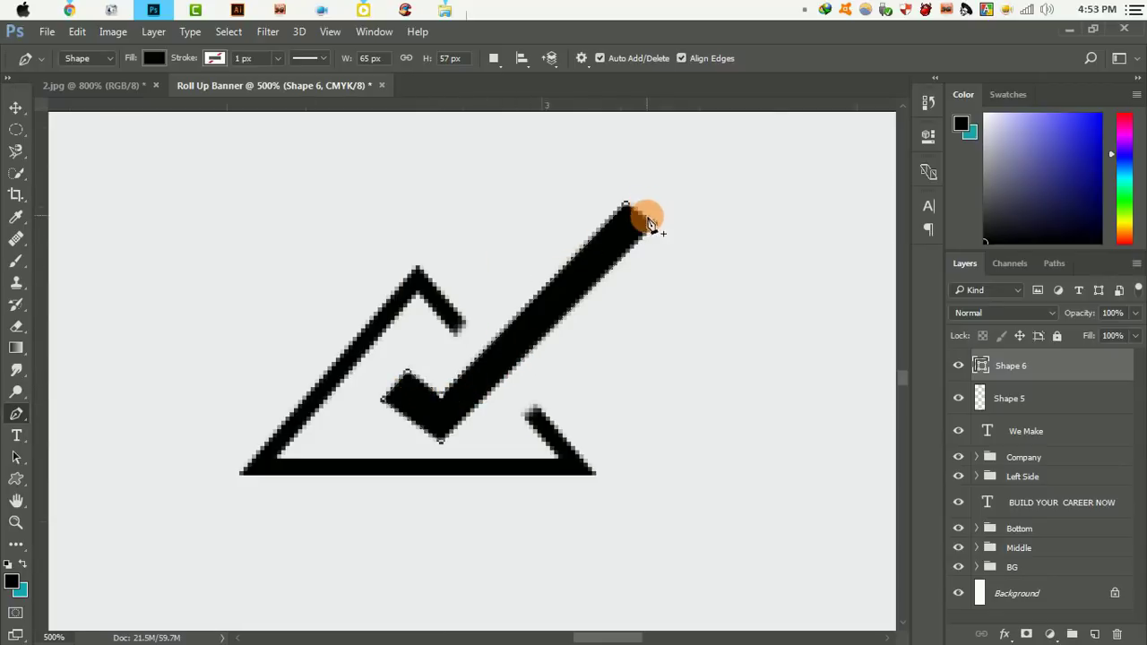
{"action": "key", "text": "ctrl+alt+z"}
{"action": "key", "text": "ctrl+alt+z"}
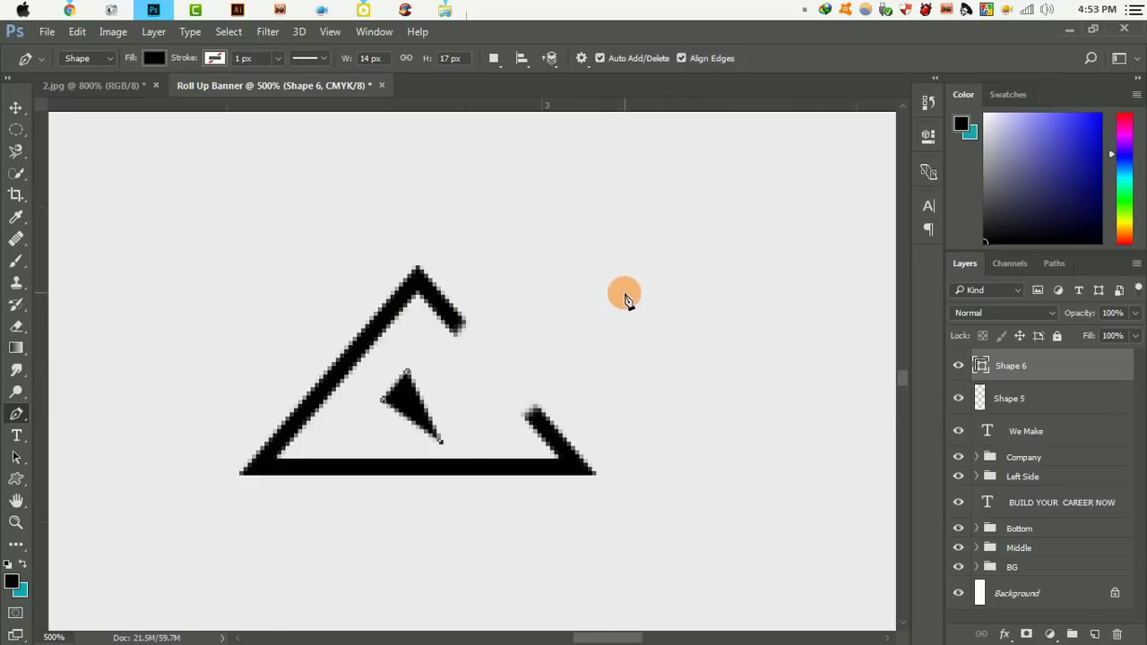
{"action": "left_click", "coordinate": [611, 279]}
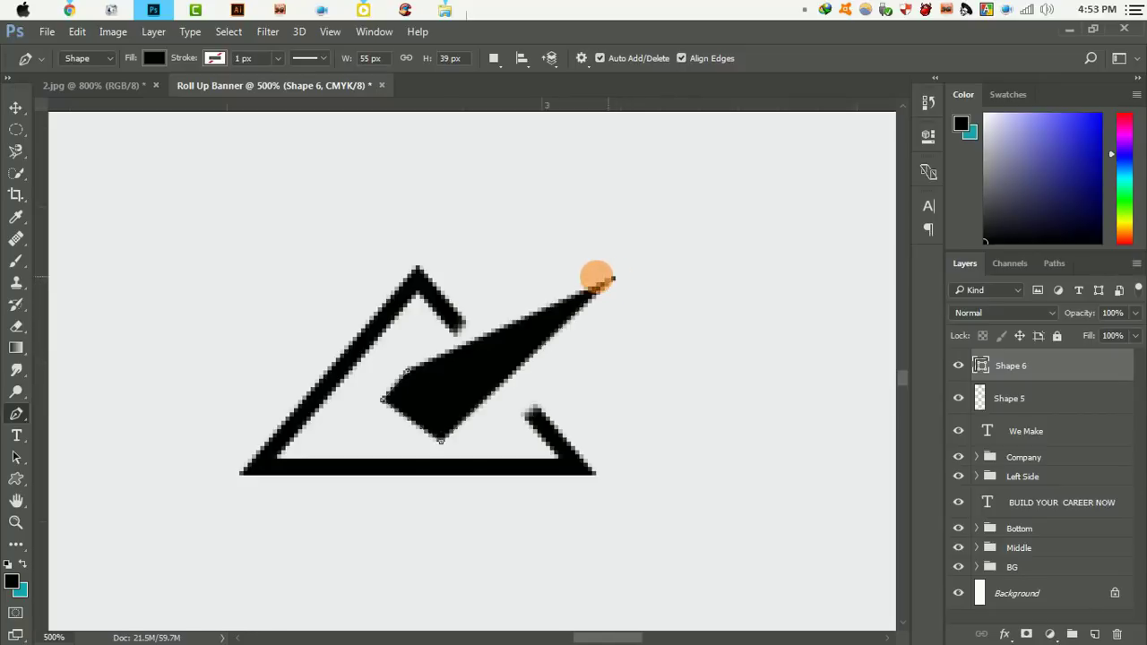
{"action": "left_click", "coordinate": [592, 261]}
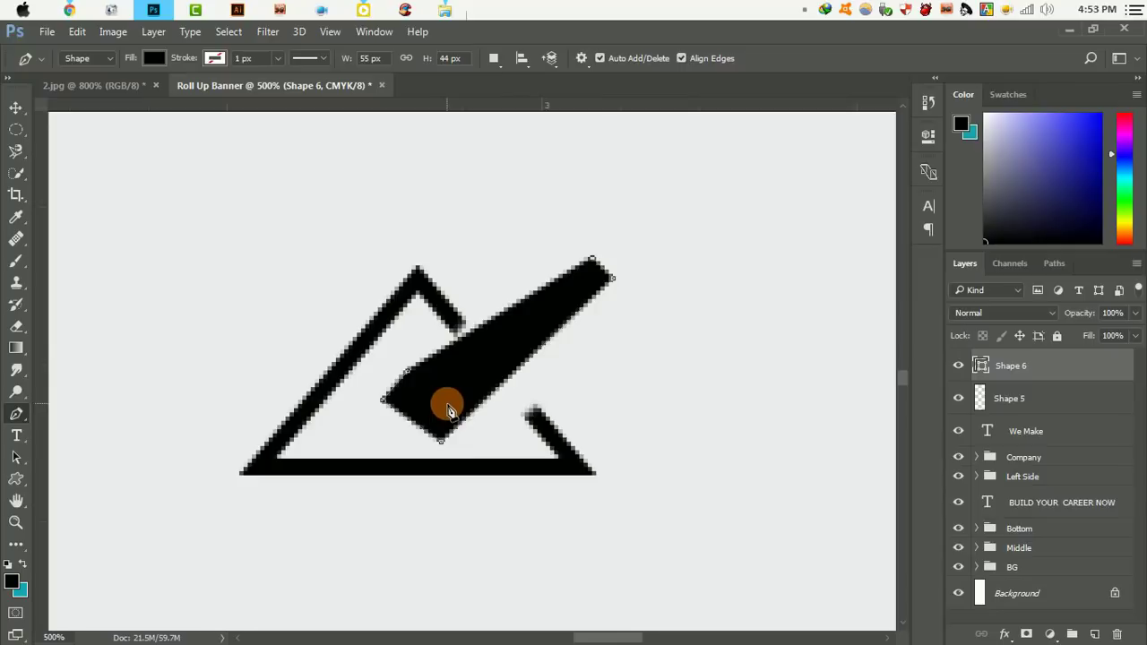
{"action": "left_click", "coordinate": [411, 389]}
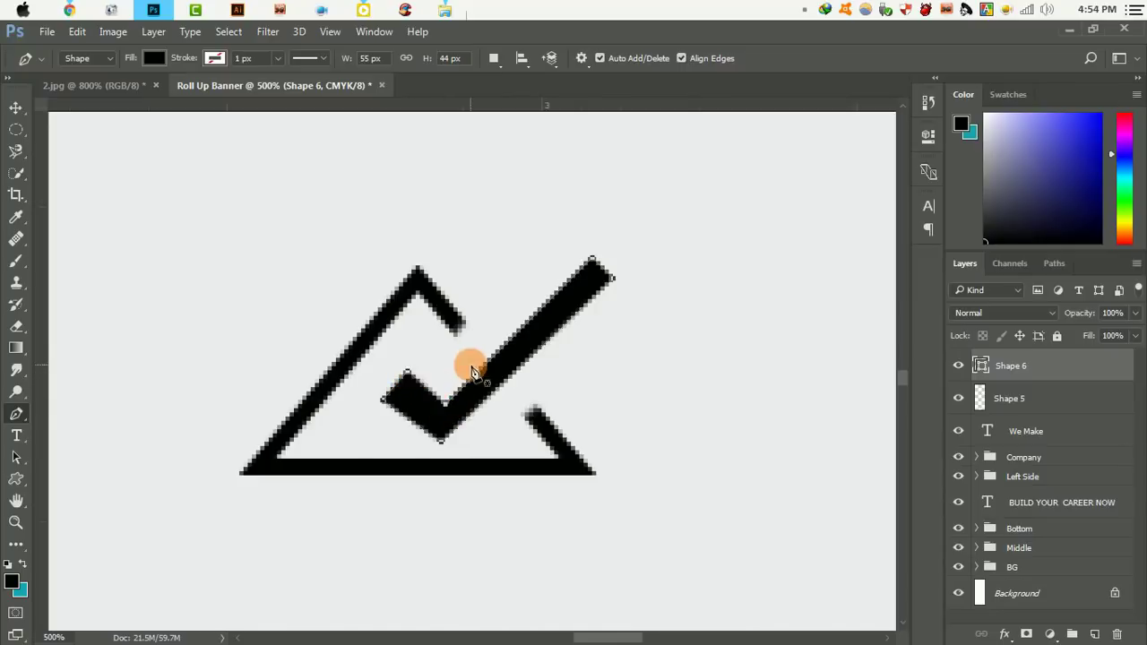
Switch to the Move tool and zoom out to view the whole banner
{"action": "left_click", "coordinate": [16, 106]}
{"action": "left_click", "coordinate": [340, 335], "text": "alt"}
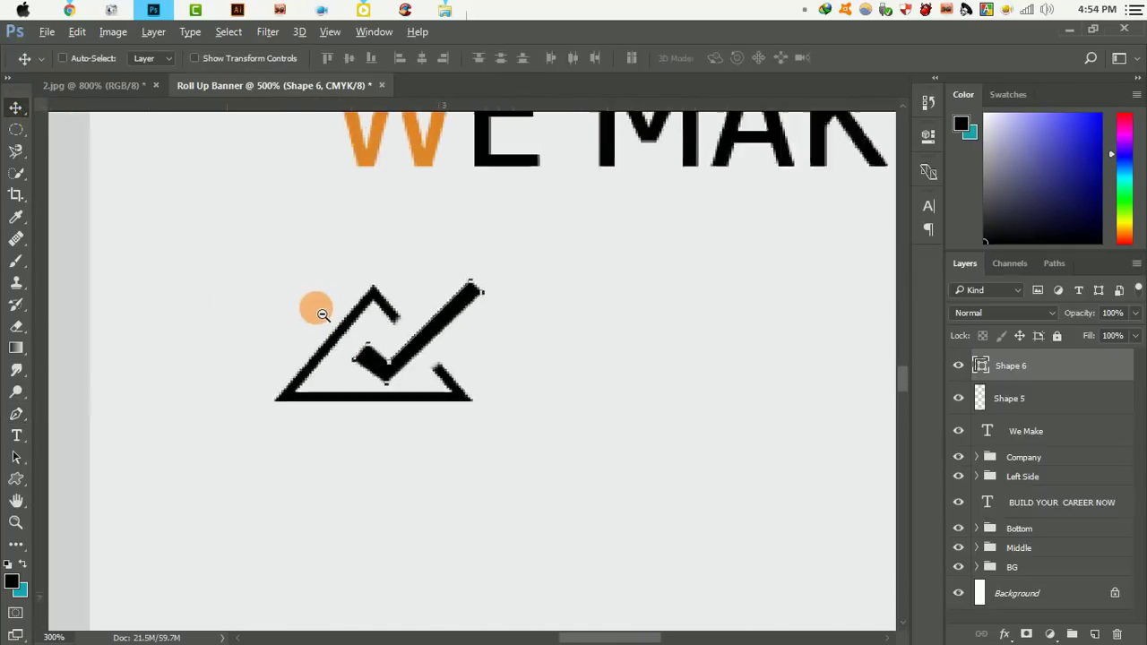
{"action": "left_click", "coordinate": [720, 383]}
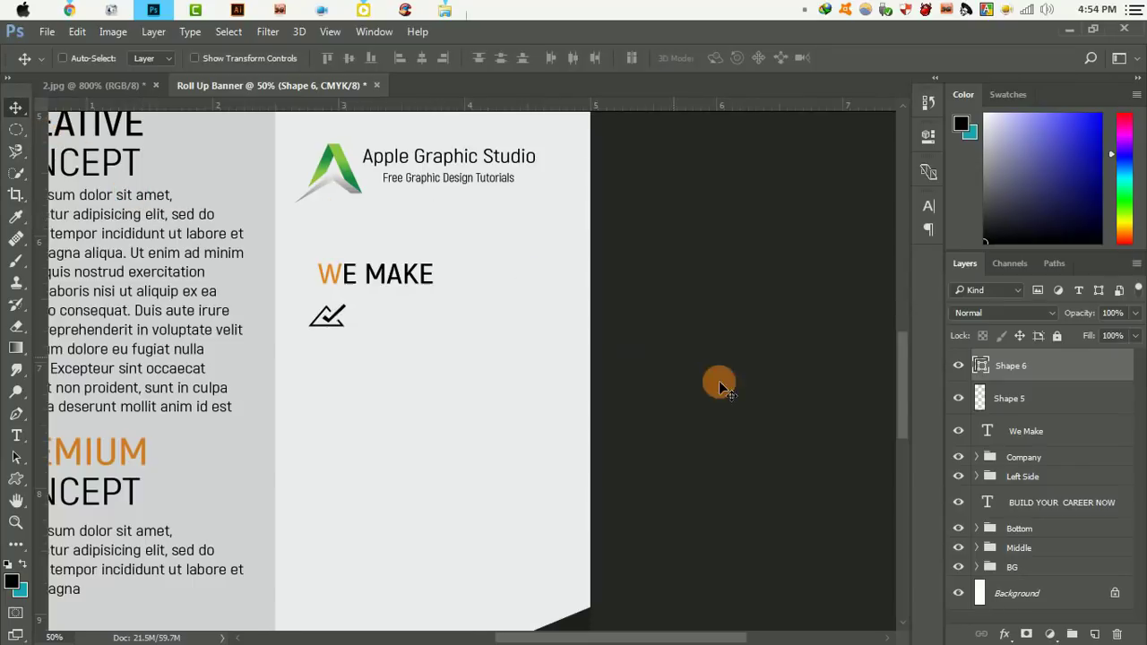
{"action": "left_click_drag", "start_coordinate": [399, 354], "coordinate": [529, 360]}
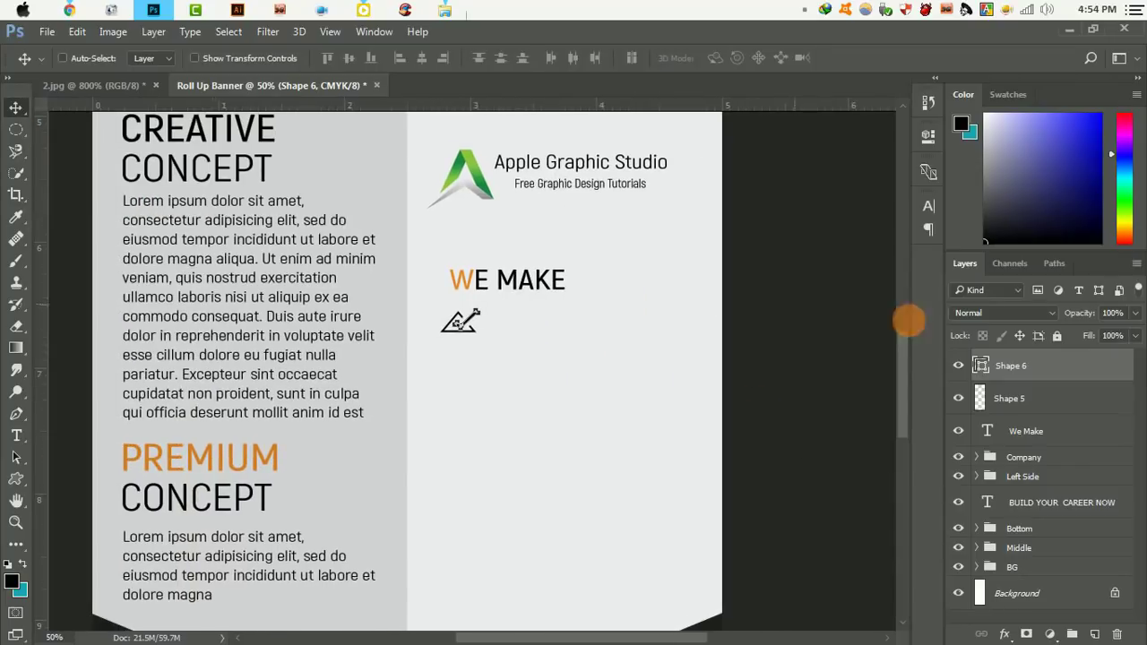
Group the triangle and check mark layers into a group named 1
{"action": "left_click", "coordinate": [1085, 395], "text": "shift"}
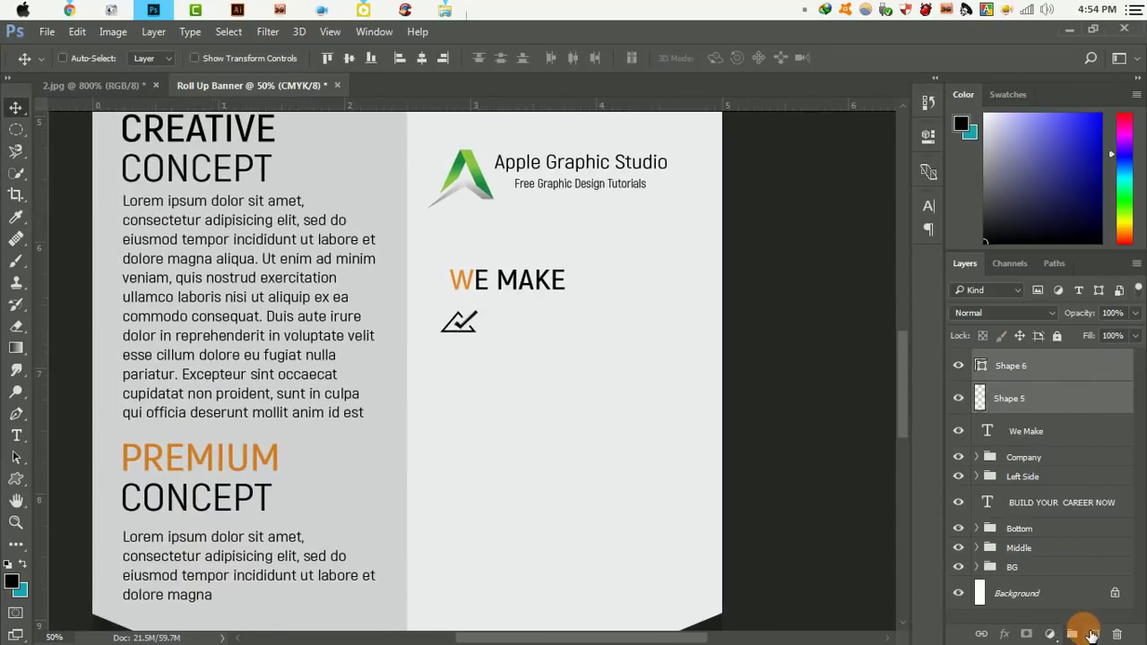
{"action": "left_click", "coordinate": [1072, 634]}
{"action": "left_click", "coordinate": [1020, 361]}
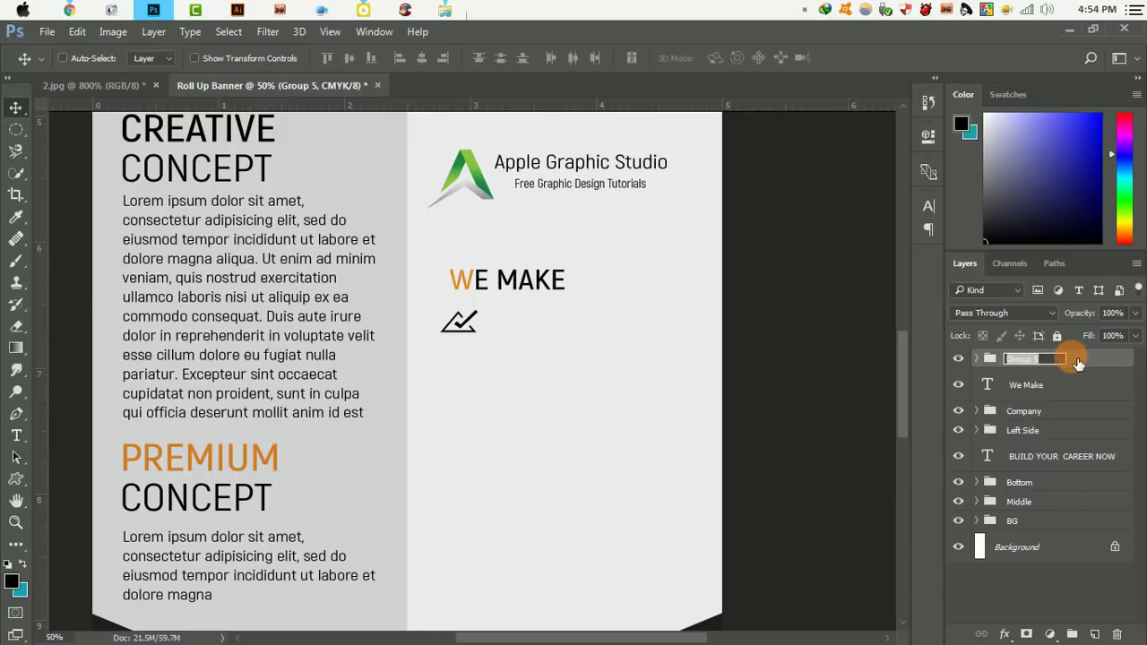
{"action": "type", "text": "1"}
{"action": "left_click", "coordinate": [468, 341]}
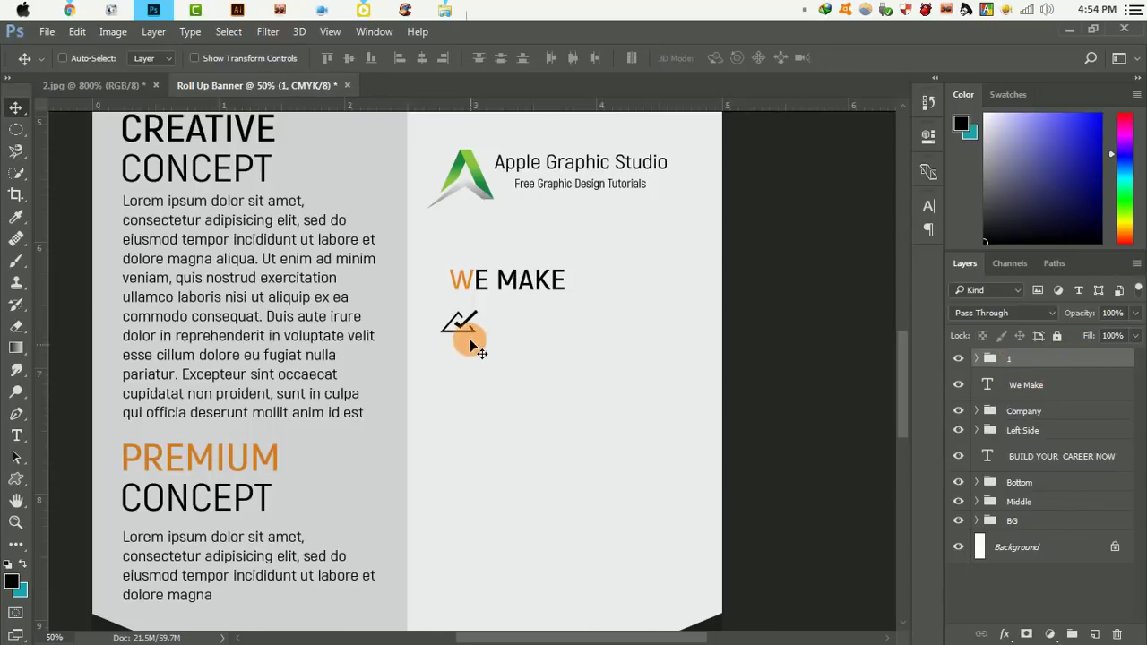
Narrow the check icon slightly with Free Transform and nudge it right and down
{"action": "left_click", "coordinate": [77, 31]}
{"action": "left_click", "coordinate": [170, 336]}
{"action": "scroll", "coordinate": [448, 314], "scroll_direction": "up", "scroll_amount": 1}
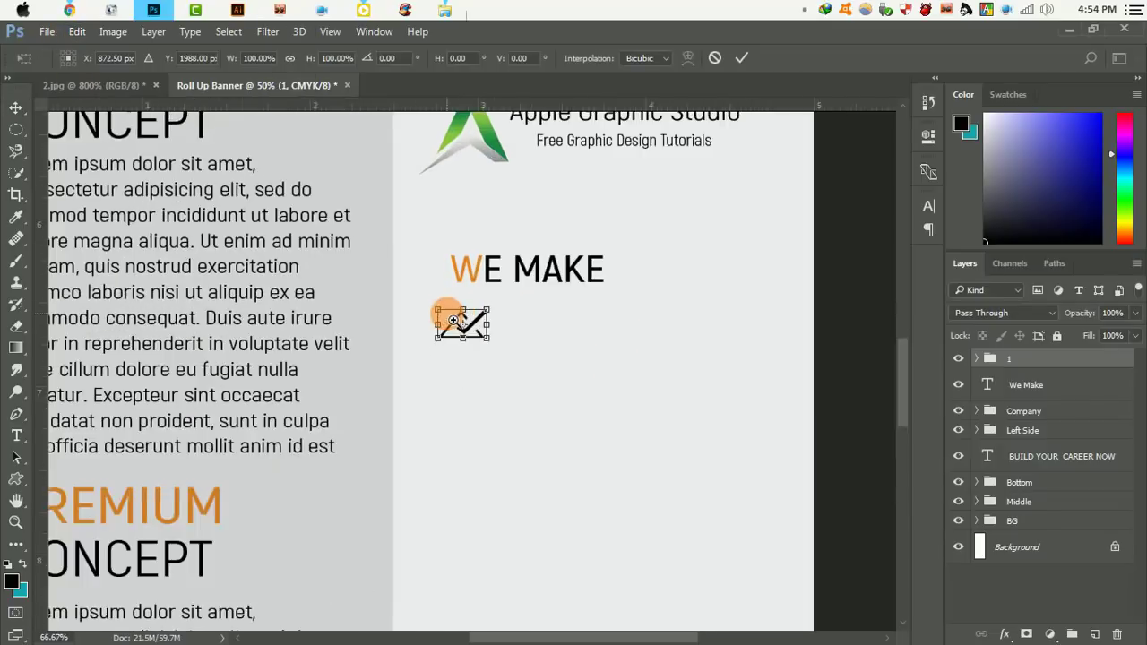
{"action": "scroll", "coordinate": [454, 320], "scroll_direction": "up", "scroll_amount": 2}
{"action": "left_click_drag", "start_coordinate": [573, 356], "coordinate": [561, 345]}
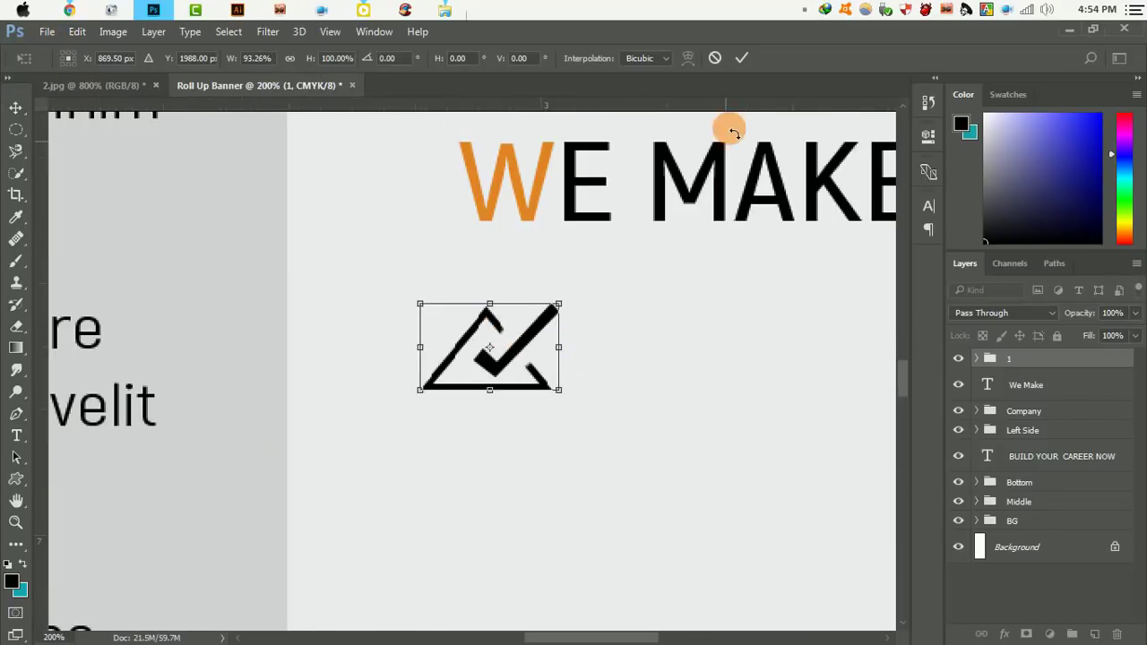
{"action": "left_click", "coordinate": [742, 58]}
{"action": "left_click_drag", "start_coordinate": [495, 300], "coordinate": [470, 300]}
{"action": "scroll", "coordinate": [470, 300], "scroll_direction": "down", "scroll_amount": 1}
{"action": "scroll", "coordinate": [476, 311], "scroll_direction": "down", "scroll_amount": 1}
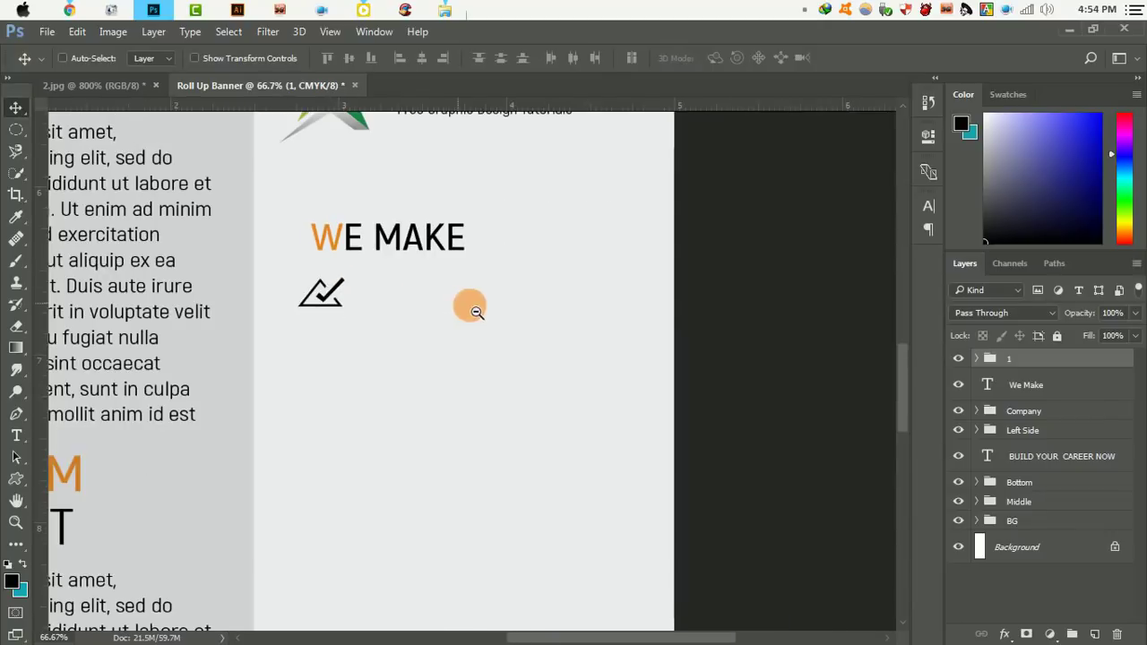
{"action": "left_click_drag", "start_coordinate": [308, 300], "coordinate": [316, 311]}
Scale the check icon down beneath WE MAKE, then select its Shape 5 triangle layer
{"action": "left_click", "coordinate": [77, 31]}
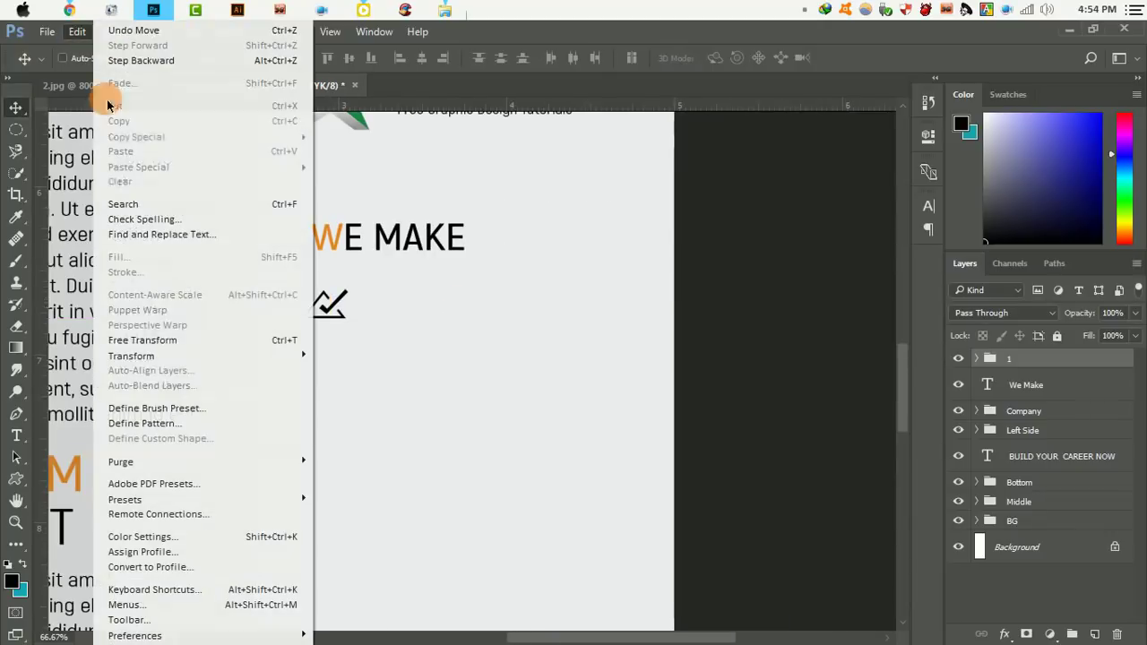
{"action": "left_click", "coordinate": [164, 340]}
{"action": "left_click_drag", "start_coordinate": [352, 324], "coordinate": [338, 314]}
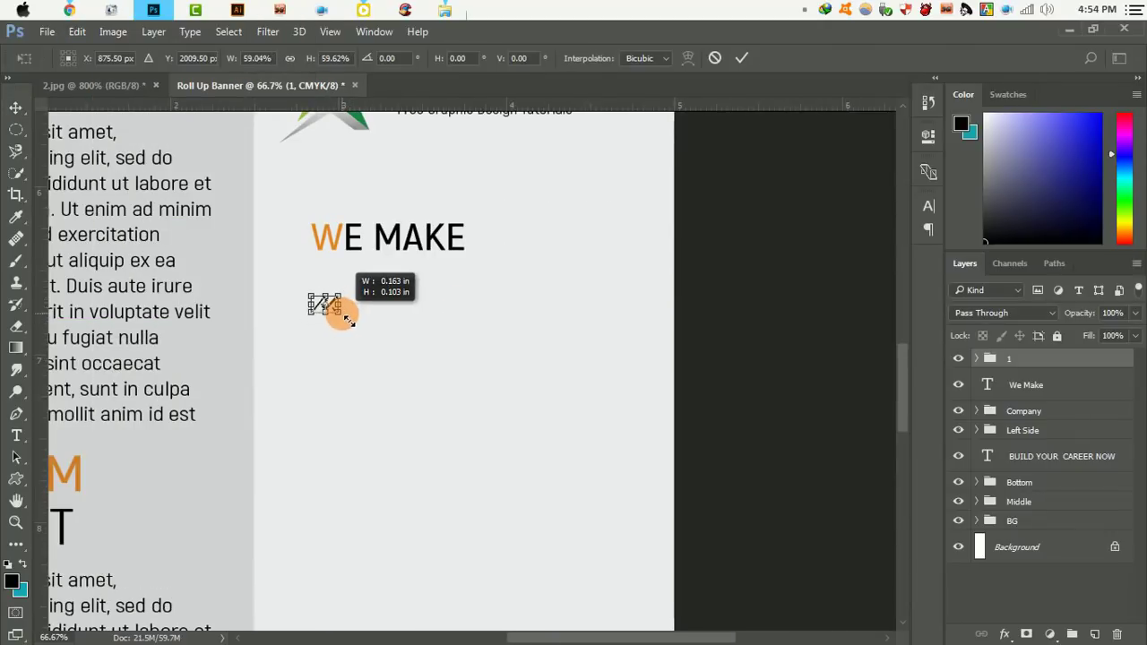
{"action": "left_click", "coordinate": [742, 58]}
{"action": "left_click_drag", "start_coordinate": [413, 297], "coordinate": [319, 320]}
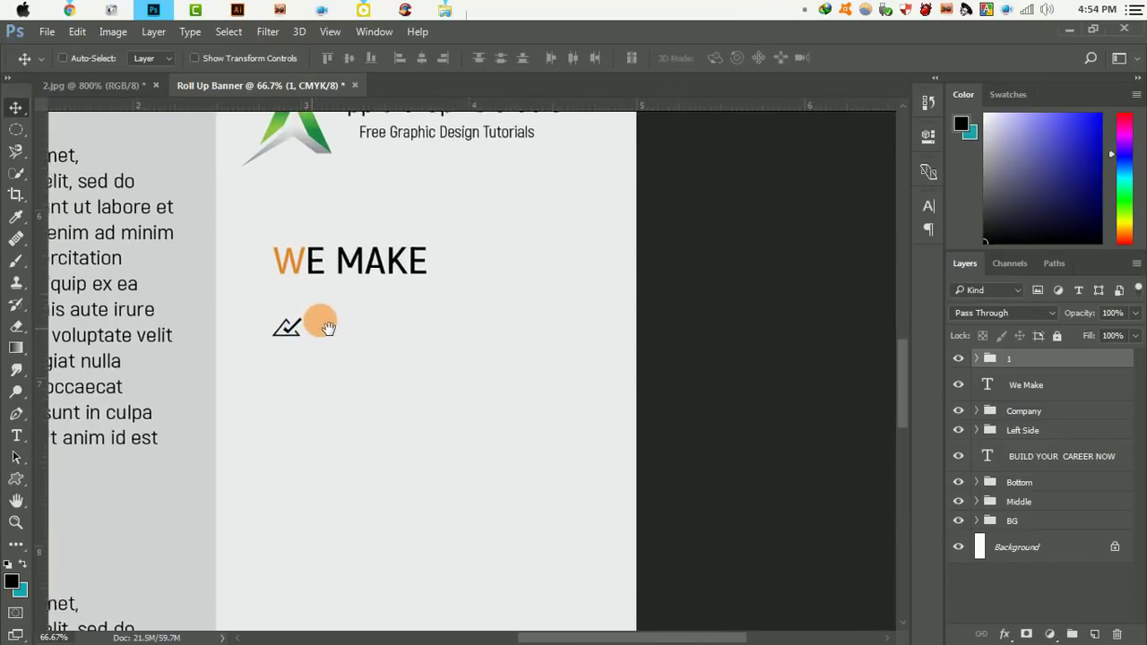
{"action": "scroll", "coordinate": [353, 263], "scroll_direction": "down", "scroll_amount": 2}
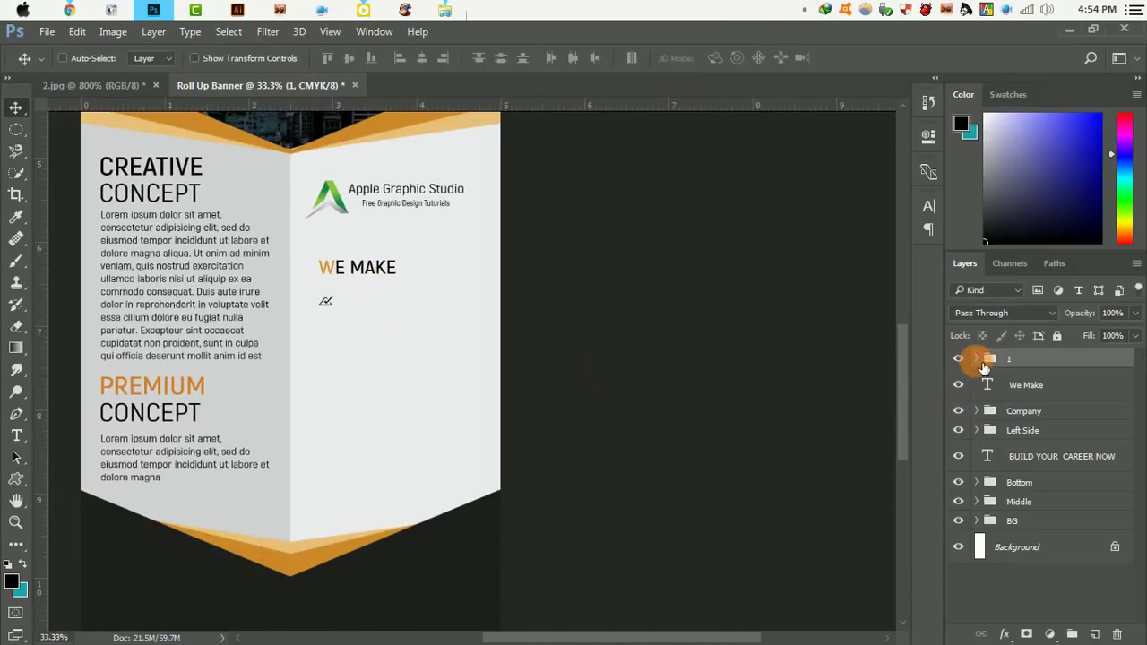
{"action": "left_click", "coordinate": [978, 359]}
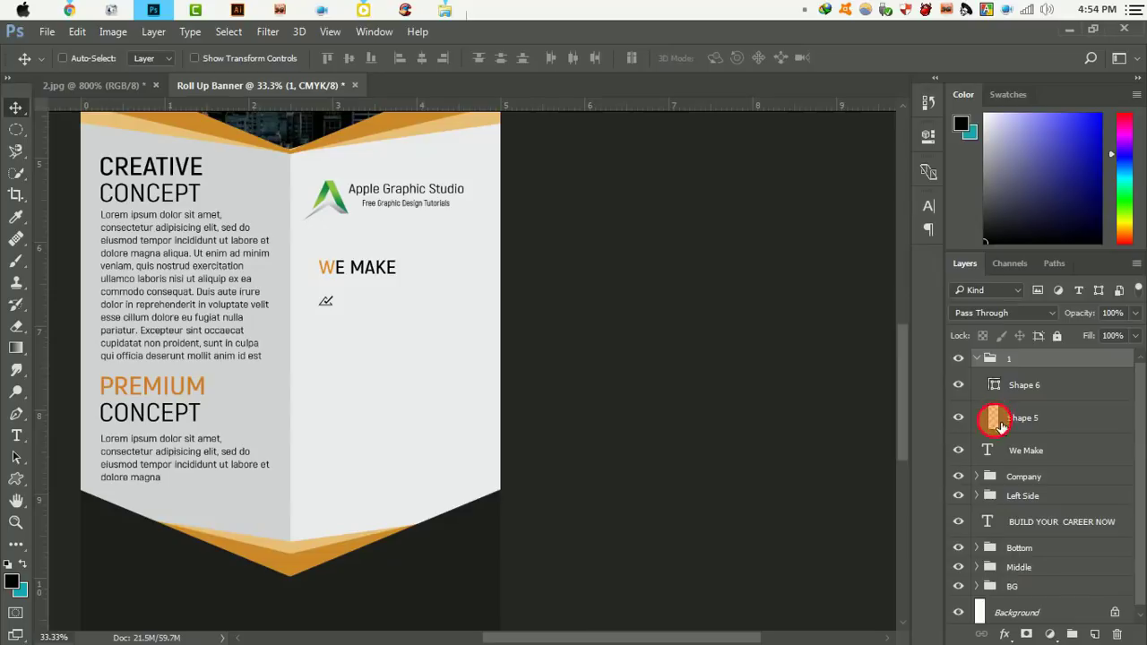
{"action": "left_click", "coordinate": [999, 422]}
Fill the checkmark shape with the W's orange (#e08526), then collapse group 1
{"action": "double_click", "coordinate": [994, 385]}
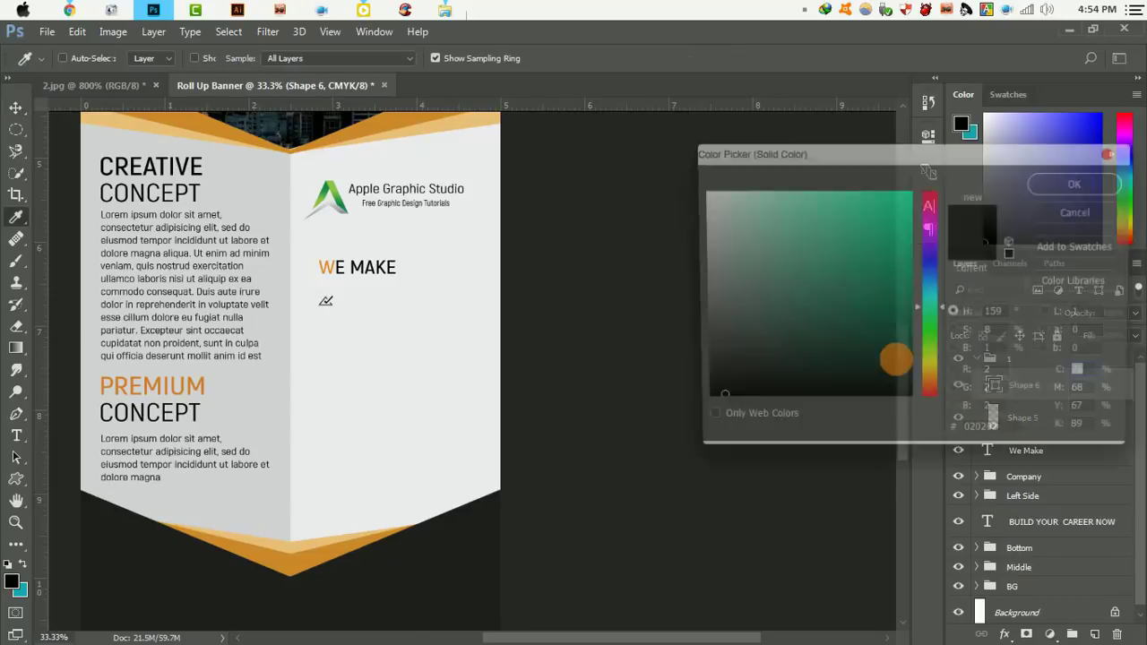
{"action": "scroll", "coordinate": [300, 186], "scroll_direction": "up", "scroll_amount": 3}
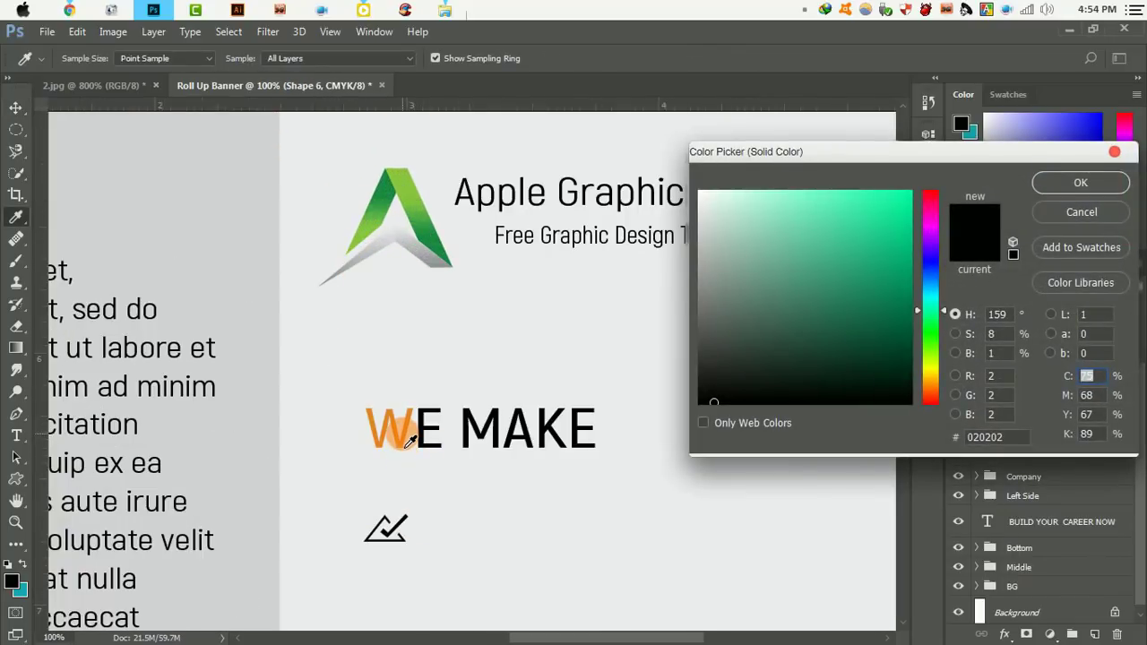
{"action": "left_click", "coordinate": [410, 439]}
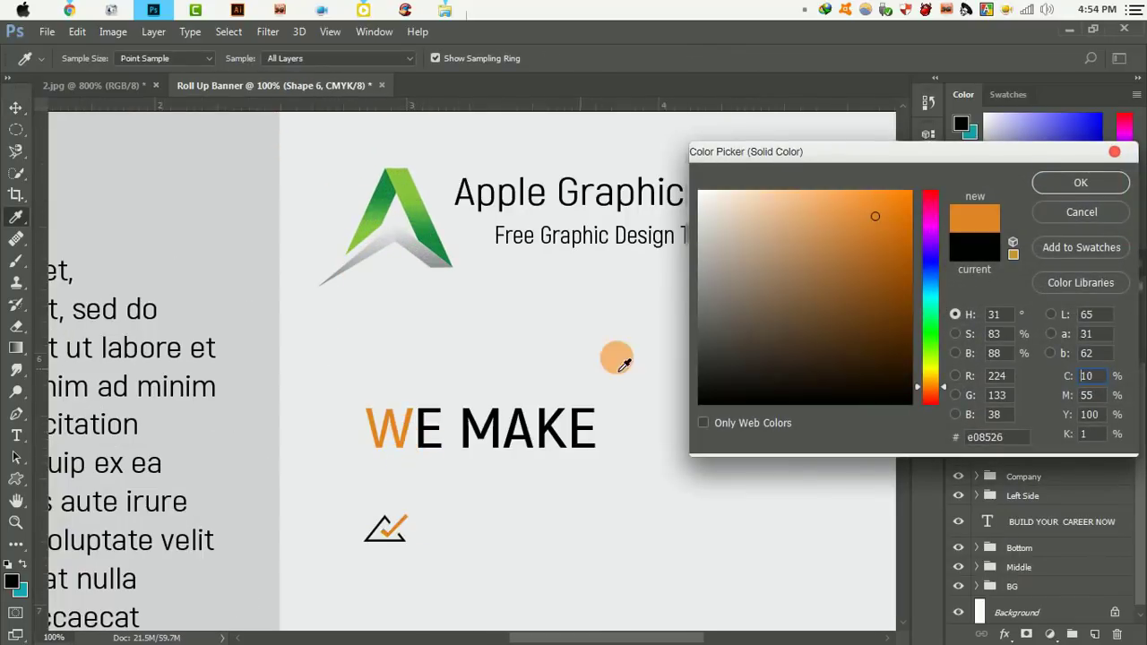
{"action": "left_click", "coordinate": [1071, 187]}
{"action": "scroll", "coordinate": [364, 335], "scroll_direction": "down", "scroll_amount": 3}
{"action": "scroll", "coordinate": [502, 376], "scroll_direction": "down", "scroll_amount": 2}
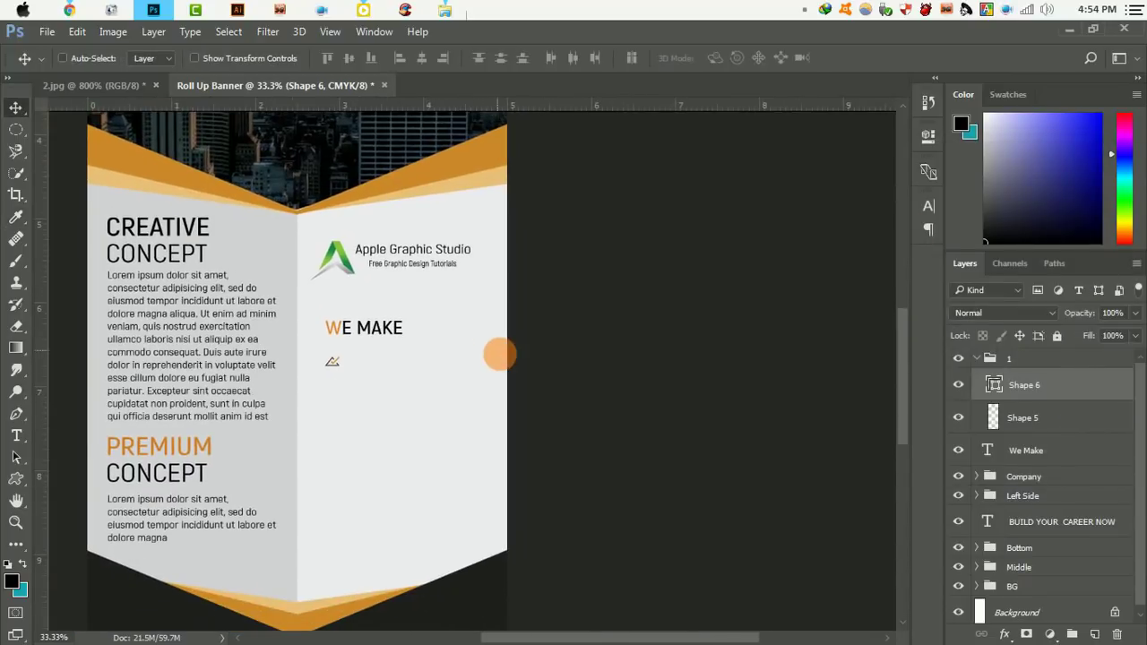
{"action": "scroll", "coordinate": [427, 404], "scroll_direction": "up", "scroll_amount": 2}
{"action": "scroll", "coordinate": [568, 353], "scroll_direction": "down", "scroll_amount": 2}
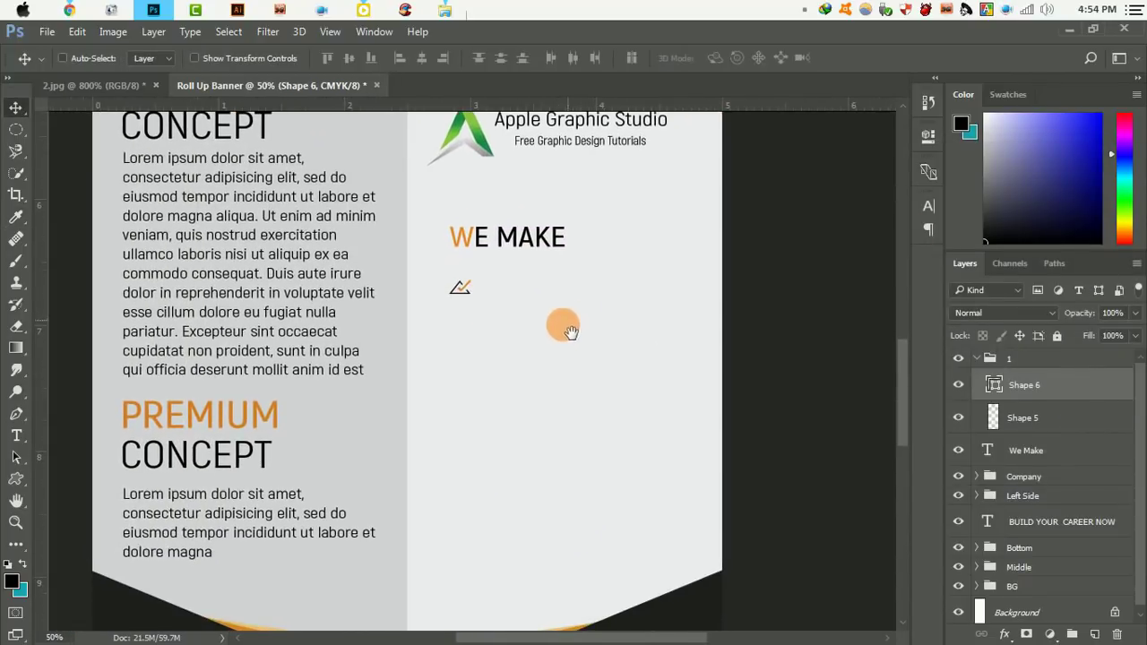
{"action": "left_click_drag", "start_coordinate": [571, 331], "coordinate": [567, 258]}
{"action": "left_click", "coordinate": [989, 360]}
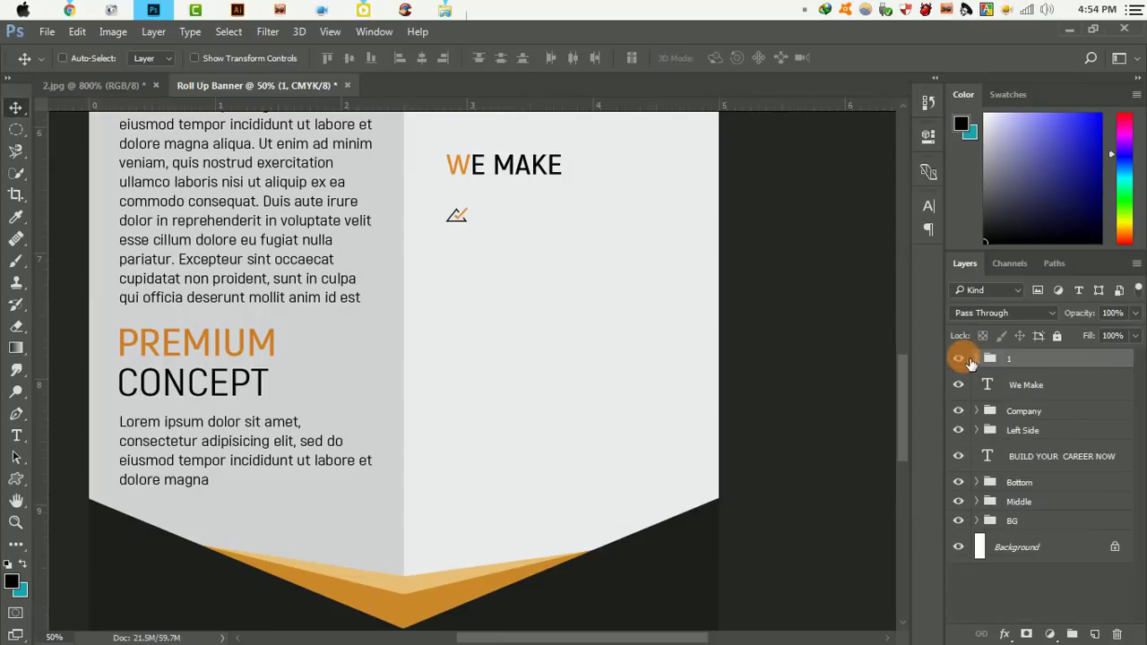
Type 'BUSINESS CARD' as a text line and move it beside the checkmark icon
{"action": "left_click", "coordinate": [15, 436]}
{"action": "left_click", "coordinate": [492, 220]}
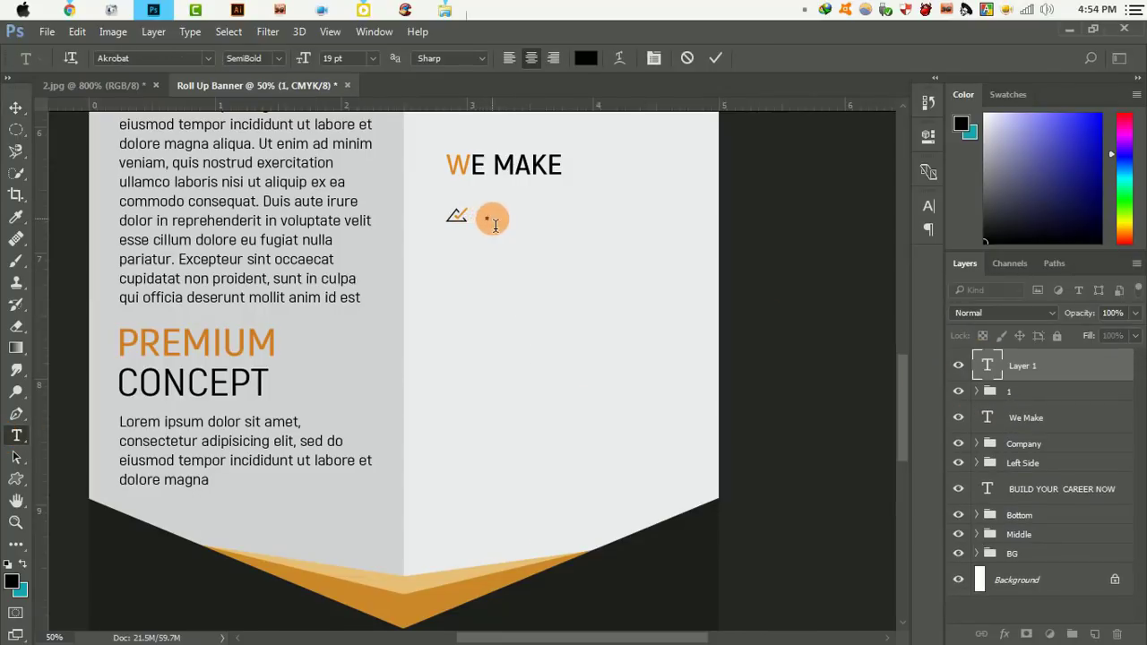
{"action": "type", "text": "BUSINESS CARD"}
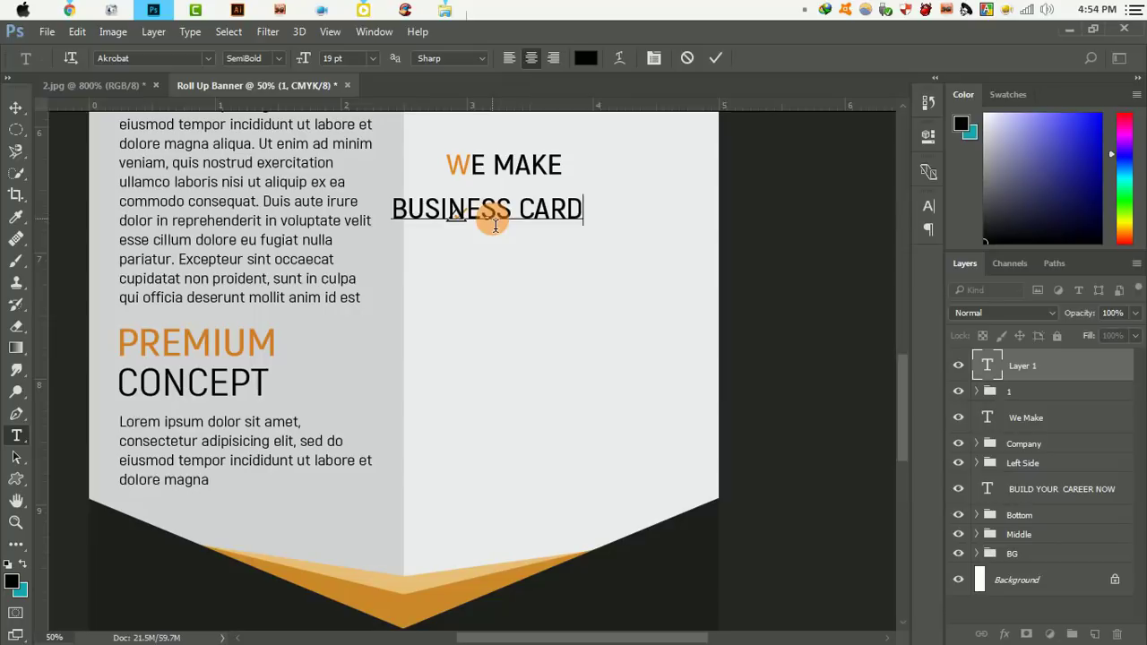
{"action": "key", "text": "ctrl+a"}
{"action": "left_click", "coordinate": [822, 160]}
{"action": "key", "text": "ctrl+t"}
{"action": "left_click", "coordinate": [769, 322]}
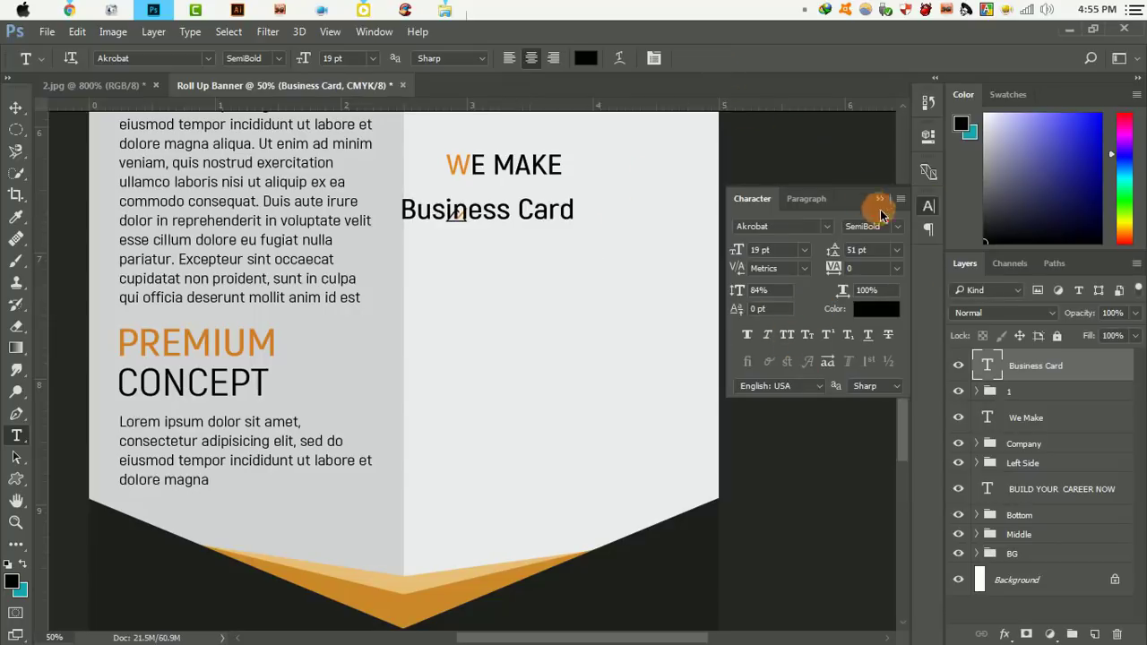
{"action": "left_click", "coordinate": [879, 209]}
{"action": "key", "text": "v"}
{"action": "mouse_move", "coordinate": [502, 209]}
{"action": "left_mouse_down"}
{"action": "mouse_move", "coordinate": [609, 220]}
{"action": "mouse_move", "coordinate": [599, 215]}
{"action": "left_mouse_up"}
Set the label to Akrobat Regular 14 pt and nudge it closer to the checkmark
{"action": "left_click", "coordinate": [928, 206]}
{"action": "left_click", "coordinate": [887, 261]}
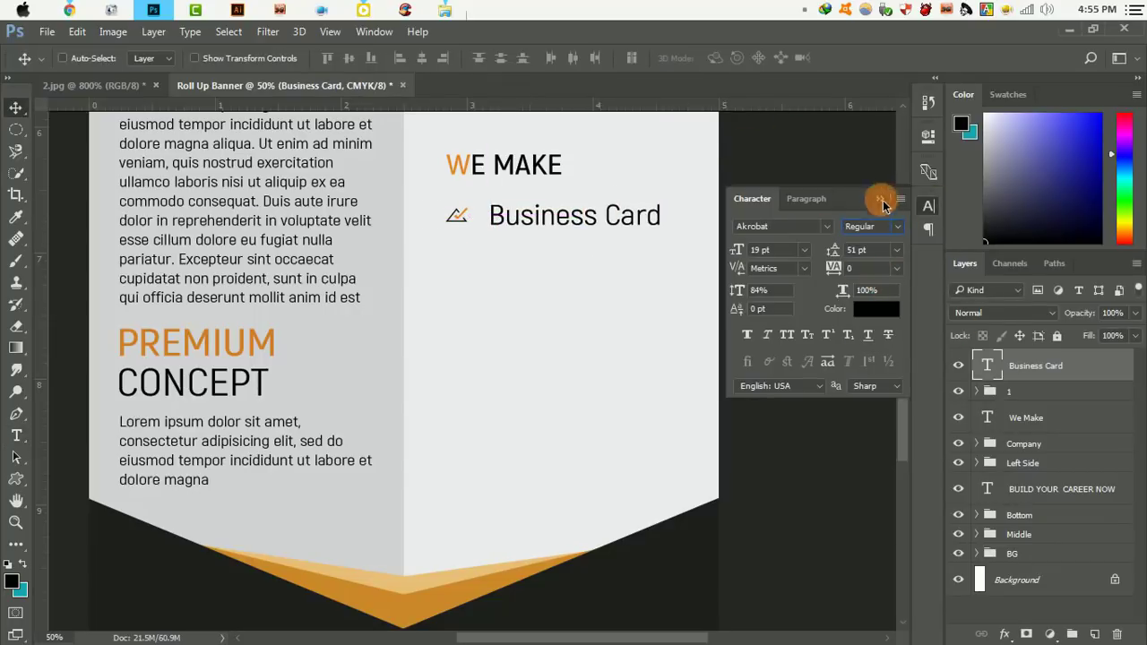
{"action": "left_click", "coordinate": [926, 207]}
{"action": "left_click", "coordinate": [632, 260]}
{"action": "left_click", "coordinate": [770, 266]}
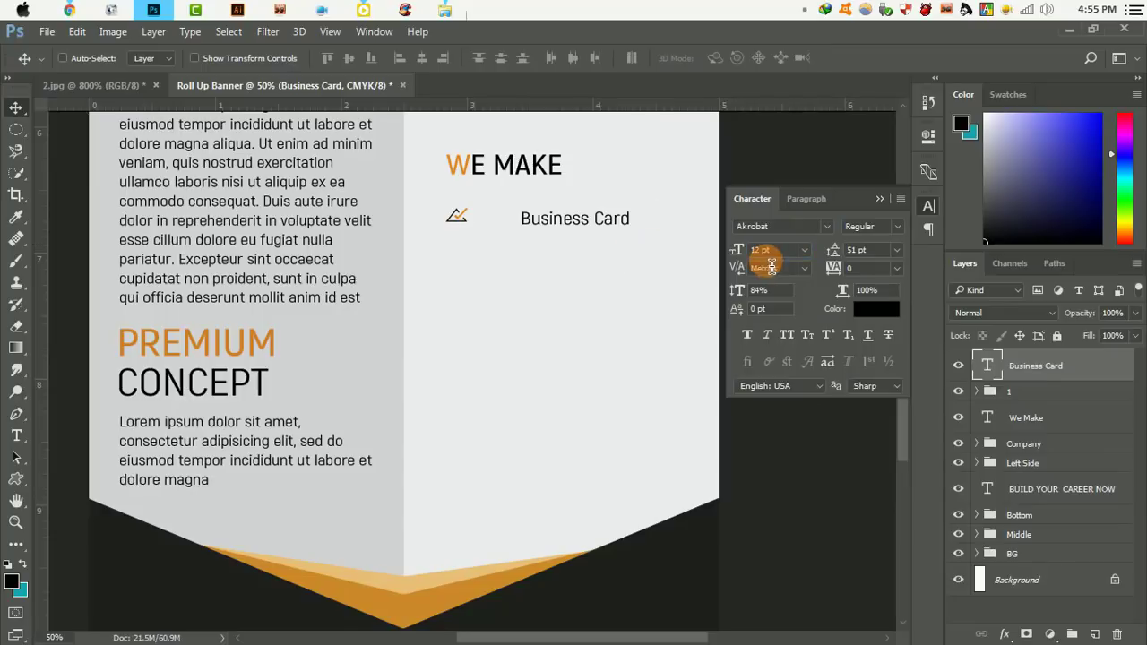
{"action": "left_click", "coordinate": [804, 240]}
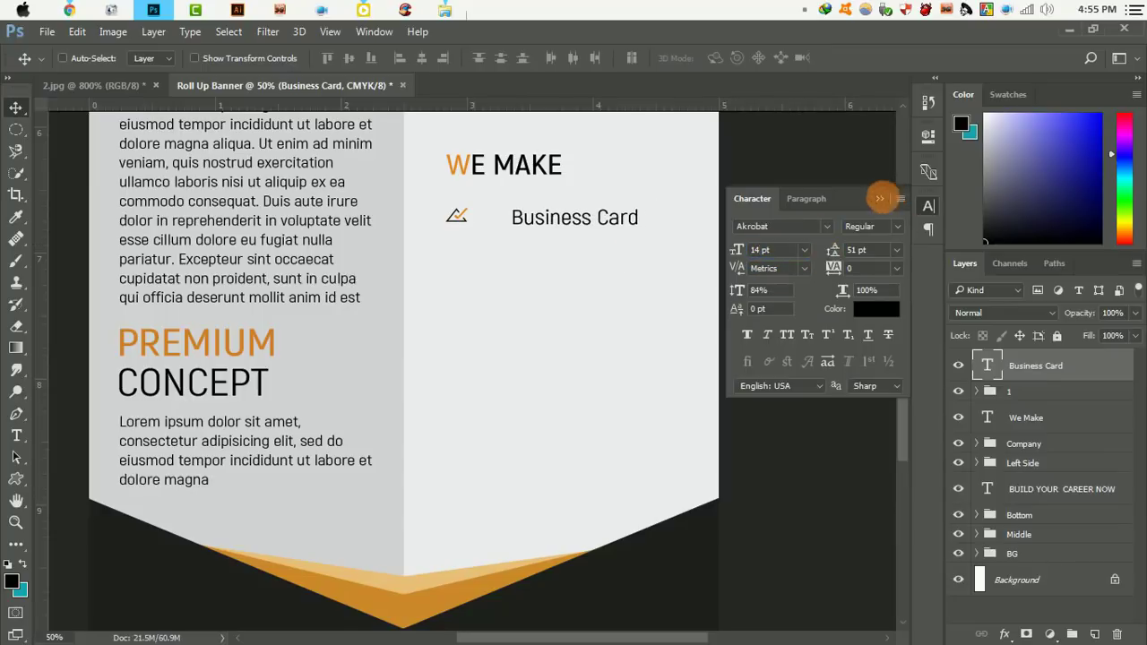
{"action": "left_click", "coordinate": [879, 198]}
{"action": "left_click_drag", "start_coordinate": [585, 215], "coordinate": [558, 215]}
Group Business Card with the checkmark, then duplicate the row as 'Business Logo'
{"action": "mouse_move", "coordinate": [1107, 380]}
{"action": "left_mouse_down"}
{"action": "mouse_move", "coordinate": [1008, 391]}
{"action": "mouse_move", "coordinate": [1094, 634]}
{"action": "left_mouse_up"}
{"action": "left_click_drag", "start_coordinate": [460, 225], "coordinate": [460, 263]}
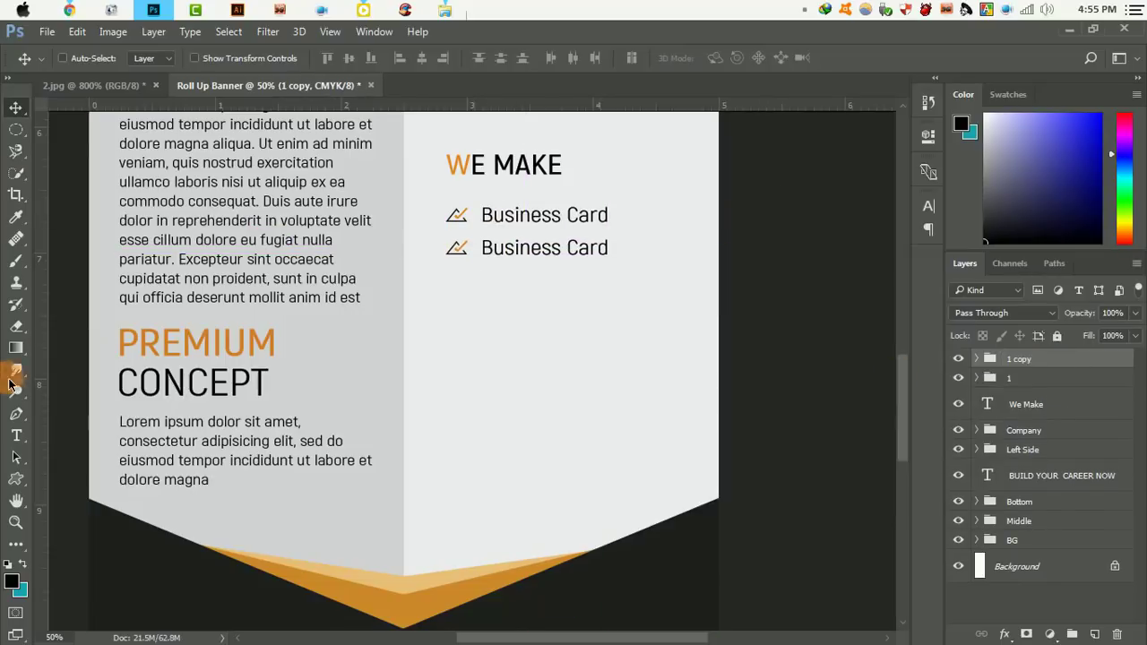
{"action": "key", "text": "t"}
{"action": "left_click_drag", "start_coordinate": [539, 248], "coordinate": [709, 246]}
{"action": "type", "text": "Logo"}
{"action": "left_click", "coordinate": [717, 57]}
{"action": "key", "text": "v"}
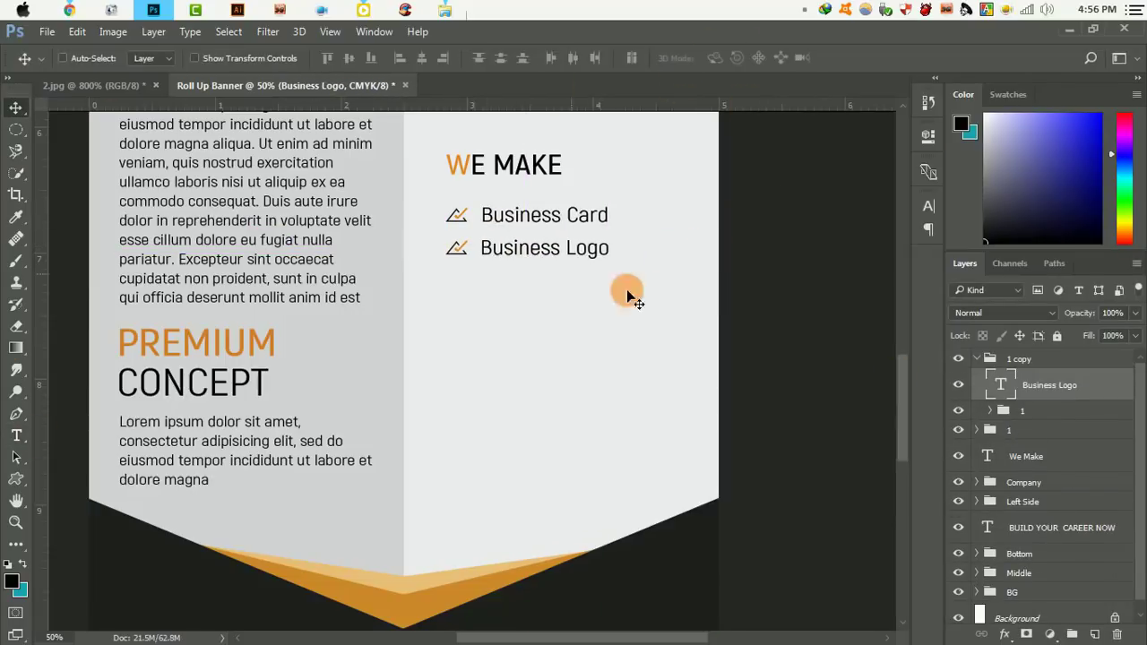
Duplicate the row below as a left-aligned 'Flyer' item
{"action": "left_click_drag", "start_coordinate": [520, 248], "coordinate": [522, 294]}
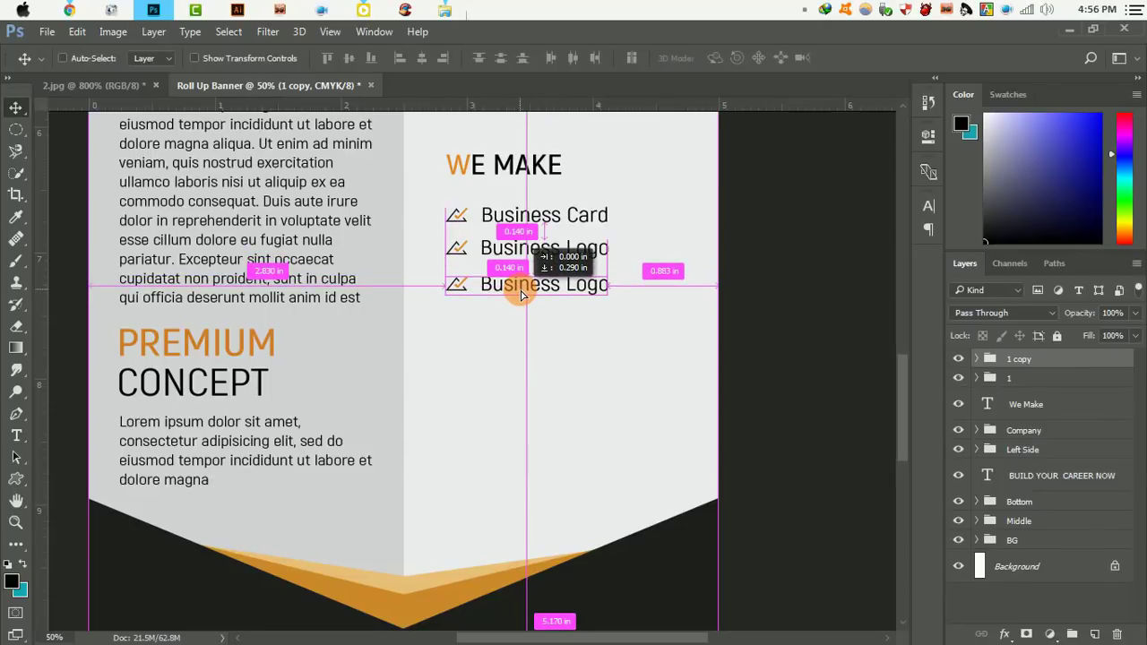
{"action": "left_click", "coordinate": [16, 435]}
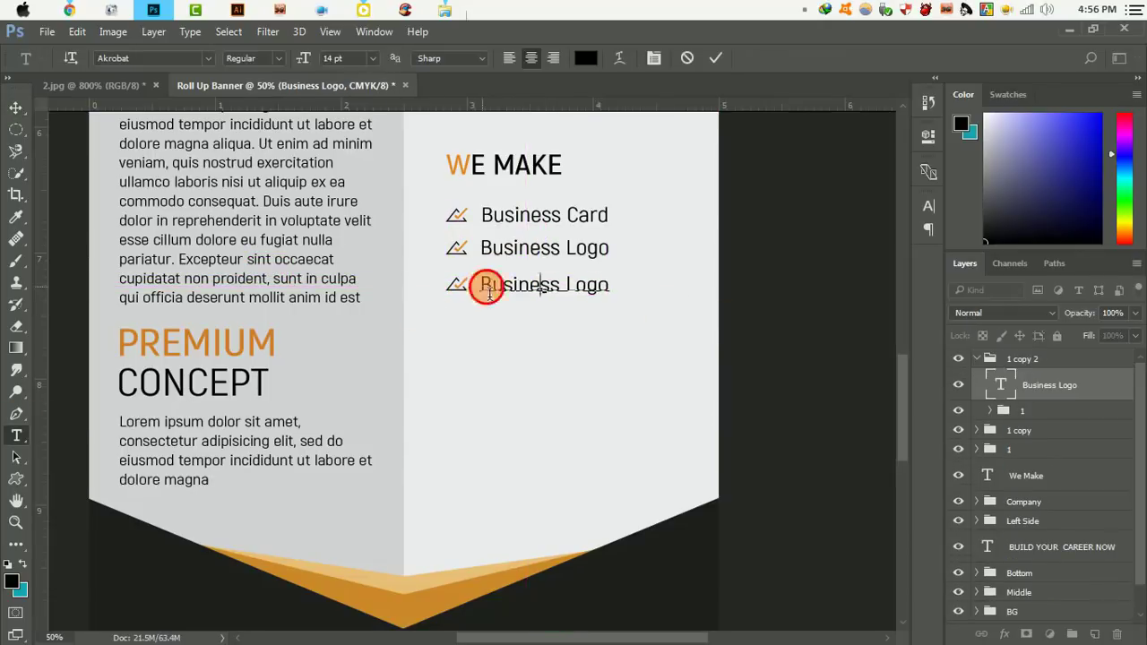
{"action": "left_click_drag", "start_coordinate": [479, 284], "coordinate": [672, 288]}
{"action": "key", "text": "BackSpace"}
{"action": "type", "text": "Flyer"}
{"action": "left_click", "coordinate": [508, 57]}
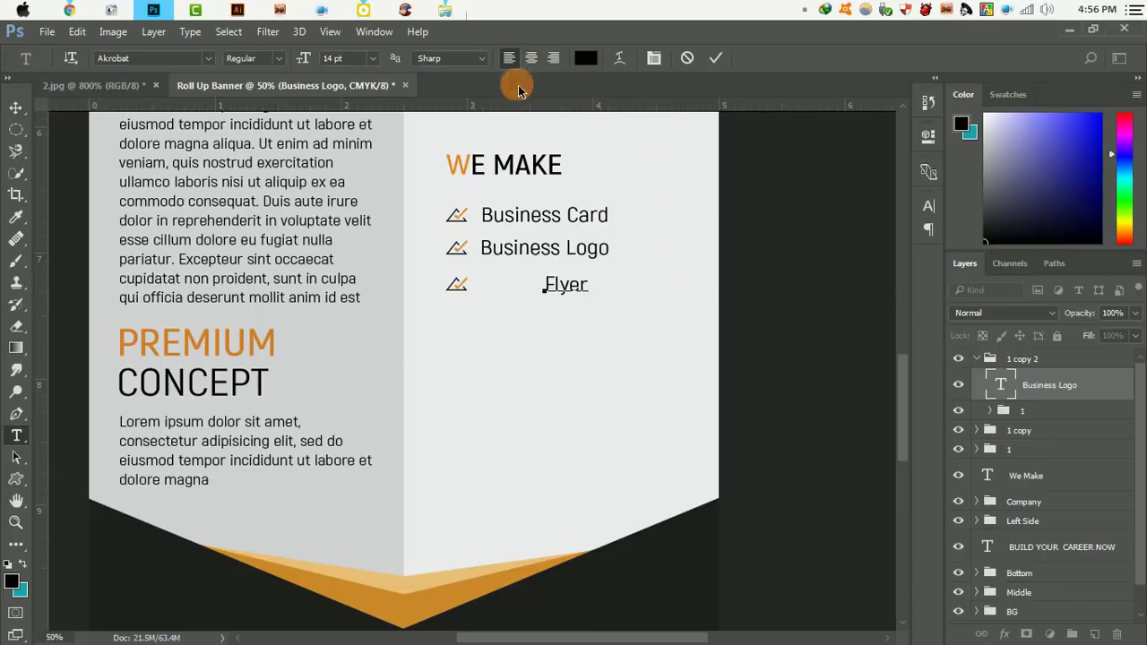
{"action": "key", "text": "ctrl+Return"}
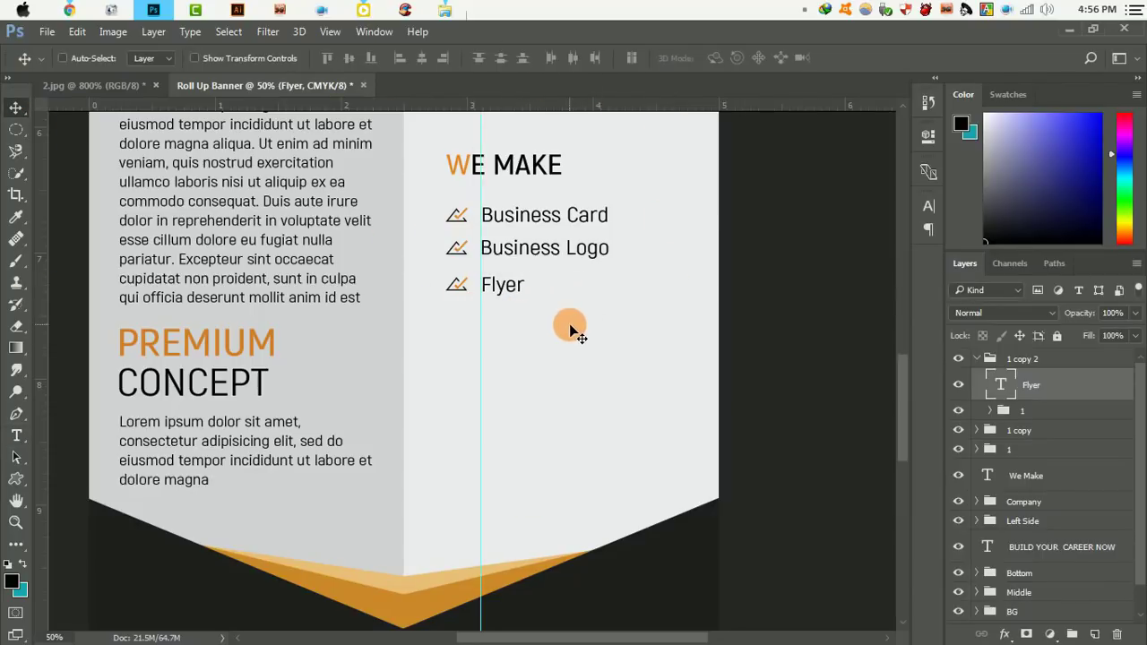
Duplicate the Flyer row below and rename it 'Brochure'
{"action": "left_click", "coordinate": [993, 361]}
{"action": "left_click_drag", "start_coordinate": [503, 285], "coordinate": [504, 321]}
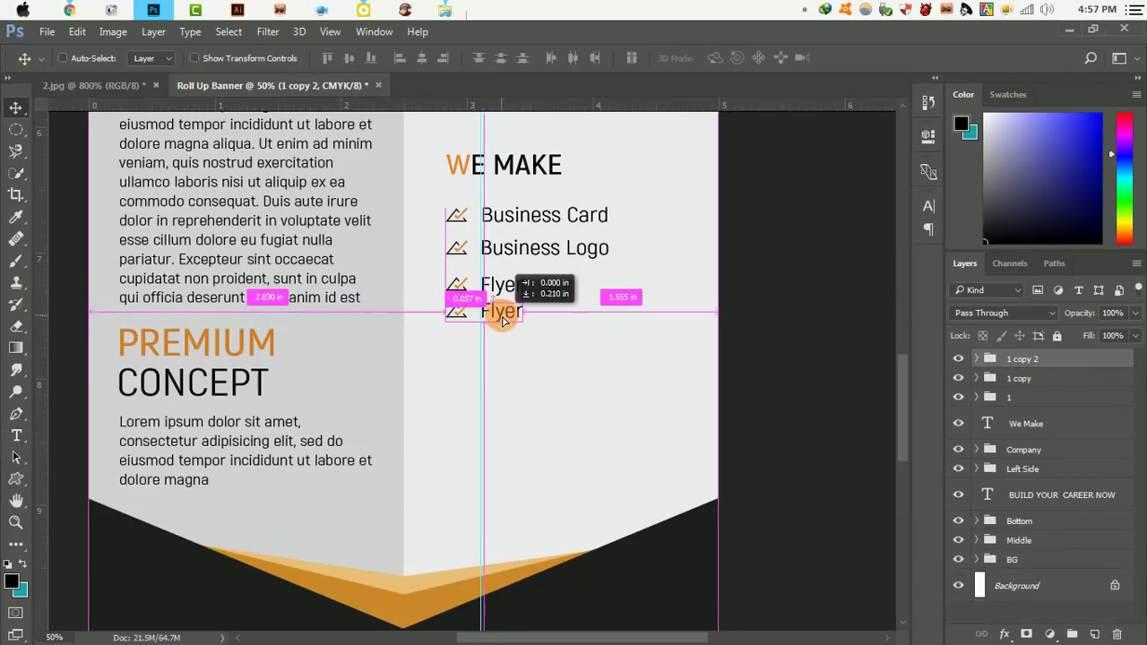
{"action": "left_click", "coordinate": [16, 436]}
{"action": "double_click", "coordinate": [502, 321]}
{"action": "type", "text": "Bro"}
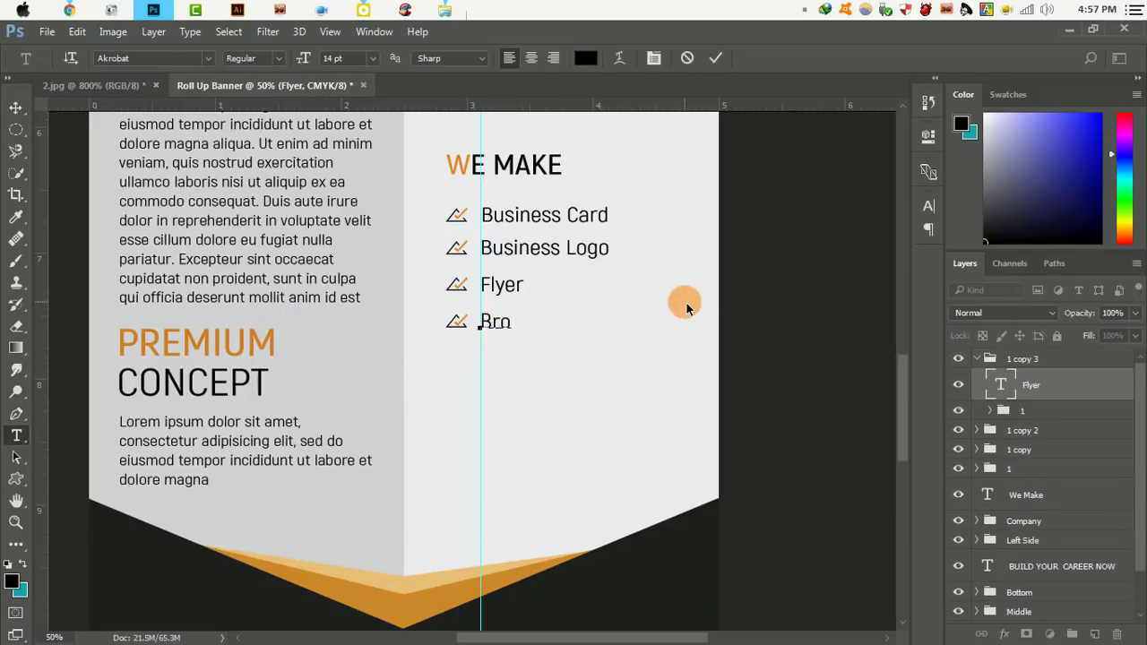
{"action": "type", "text": "chure"}
{"action": "key", "text": "ctrl+Return"}
Duplicate the Brochure row below and rename it 'Web Banners'
{"action": "left_click", "coordinate": [1022, 358]}
{"action": "left_click_drag", "start_coordinate": [535, 329], "coordinate": [536, 367]}
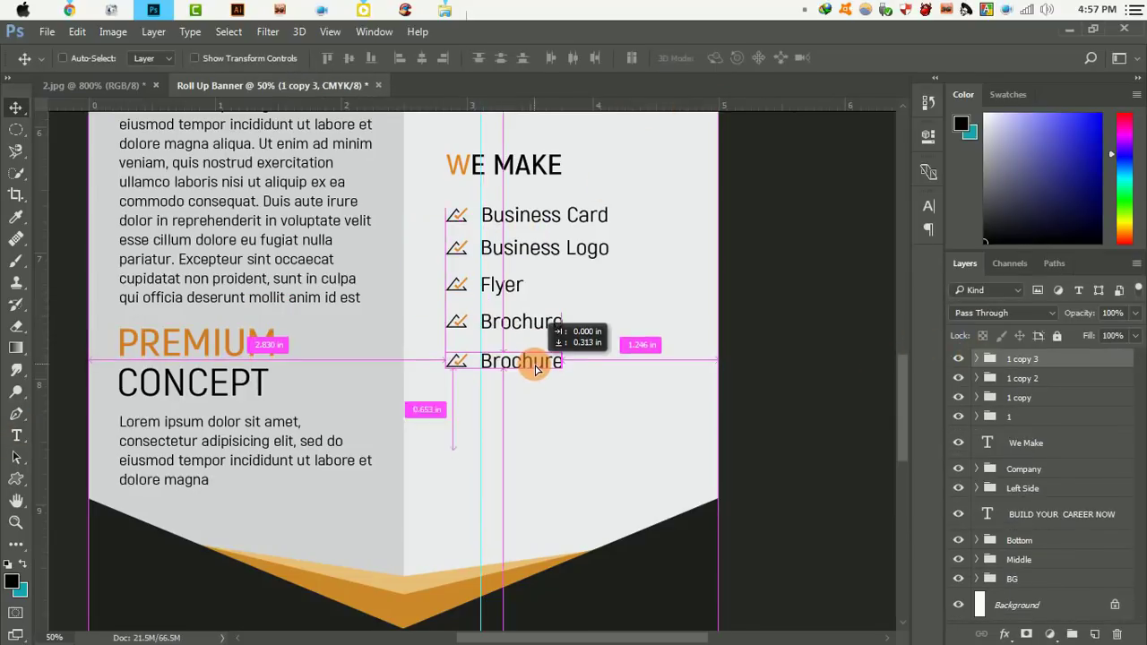
{"action": "left_click", "coordinate": [16, 435]}
{"action": "double_click", "coordinate": [521, 360]}
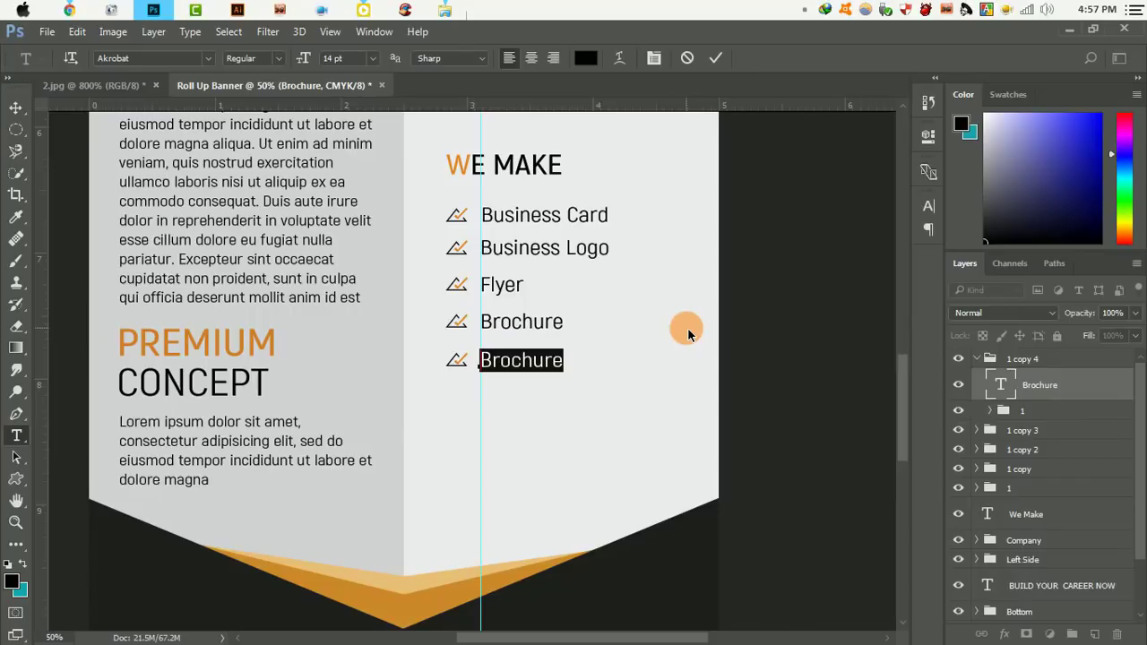
{"action": "type", "text": "Web Banners"}
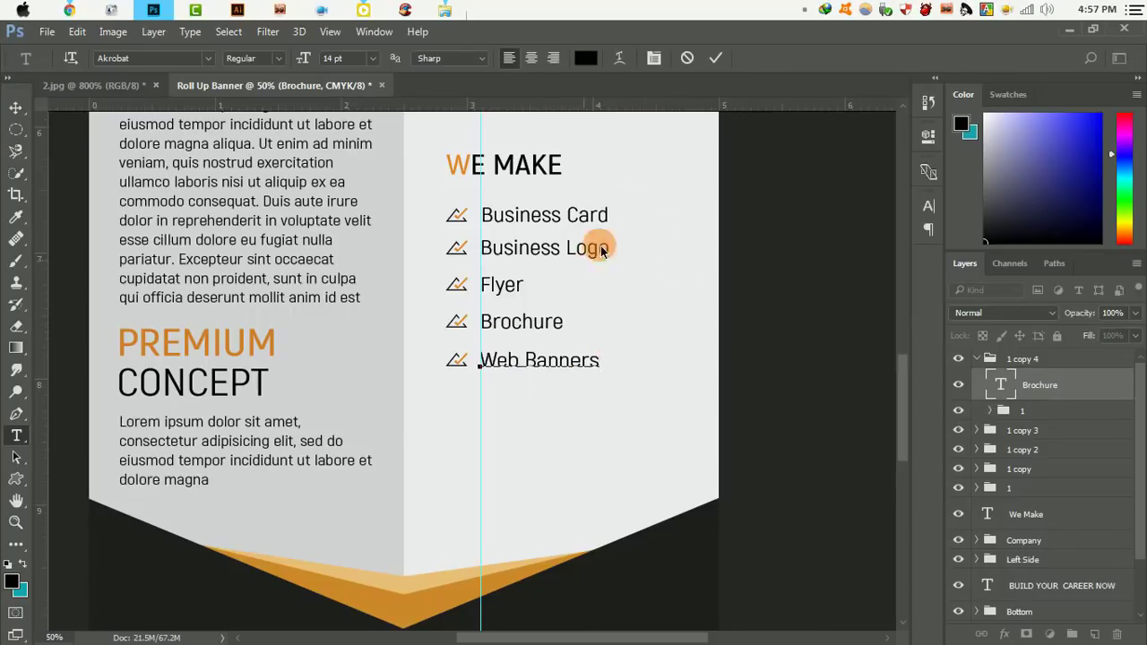
{"action": "left_click", "coordinate": [716, 58]}
{"action": "key", "text": "v"}
Duplicate the Web Banners row below and rename it 'UI Design'
{"action": "left_click", "coordinate": [978, 358]}
{"action": "mouse_move", "coordinate": [541, 361]}
{"action": "left_mouse_down"}
{"action": "mouse_move", "coordinate": [541, 394]}
{"action": "mouse_move", "coordinate": [727, 376]}
{"action": "left_mouse_up"}
{"action": "left_click", "coordinate": [977, 358]}
{"action": "key", "text": "t"}
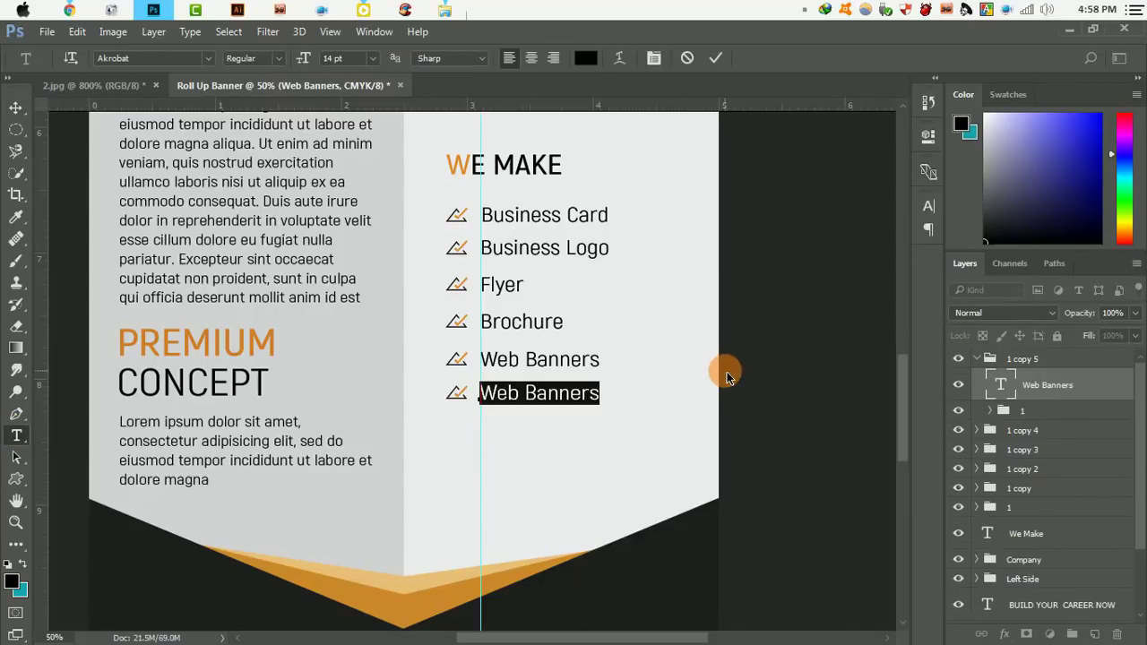
{"action": "type", "text": "UI Design"}
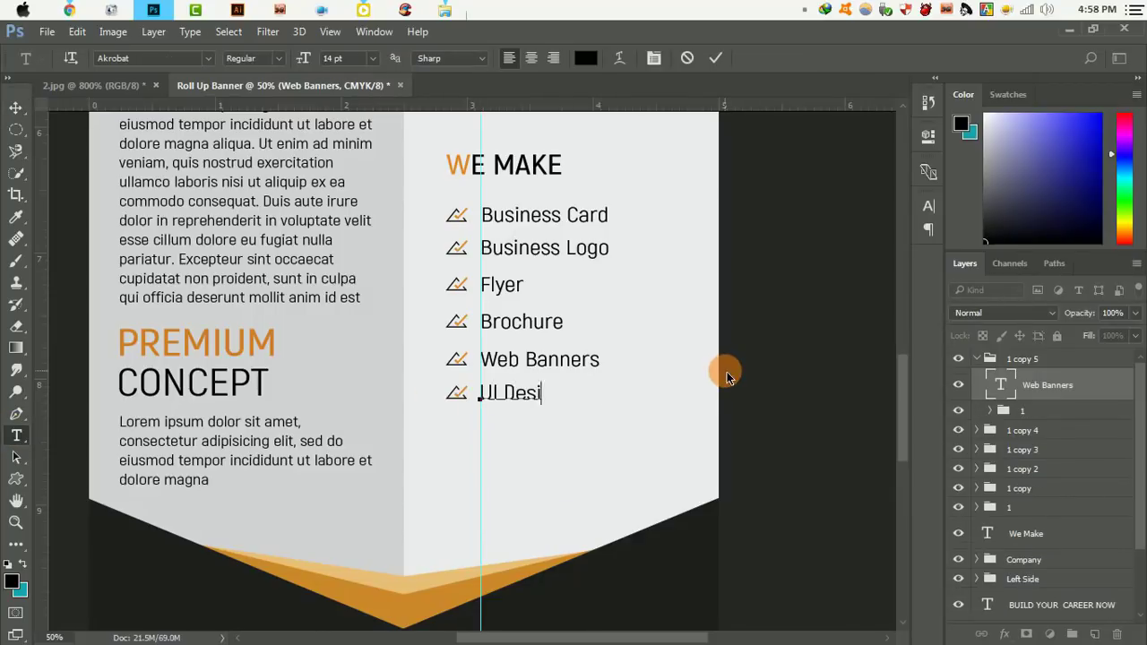
{"action": "key", "text": "ctrl+Return"}
{"action": "double_click", "coordinate": [1075, 359]}
{"action": "left_click", "coordinate": [1011, 266]}
{"action": "left_click", "coordinate": [977, 358]}
{"action": "key", "text": "v"}
Add a final 'Book Cover Design' row and zoom out to view the banner
{"action": "mouse_move", "coordinate": [524, 396]}
{"action": "left_mouse_down"}
{"action": "mouse_move", "coordinate": [524, 437]}
{"action": "mouse_move", "coordinate": [479, 434]}
{"action": "left_mouse_up"}
{"action": "type", "text": "tB"}
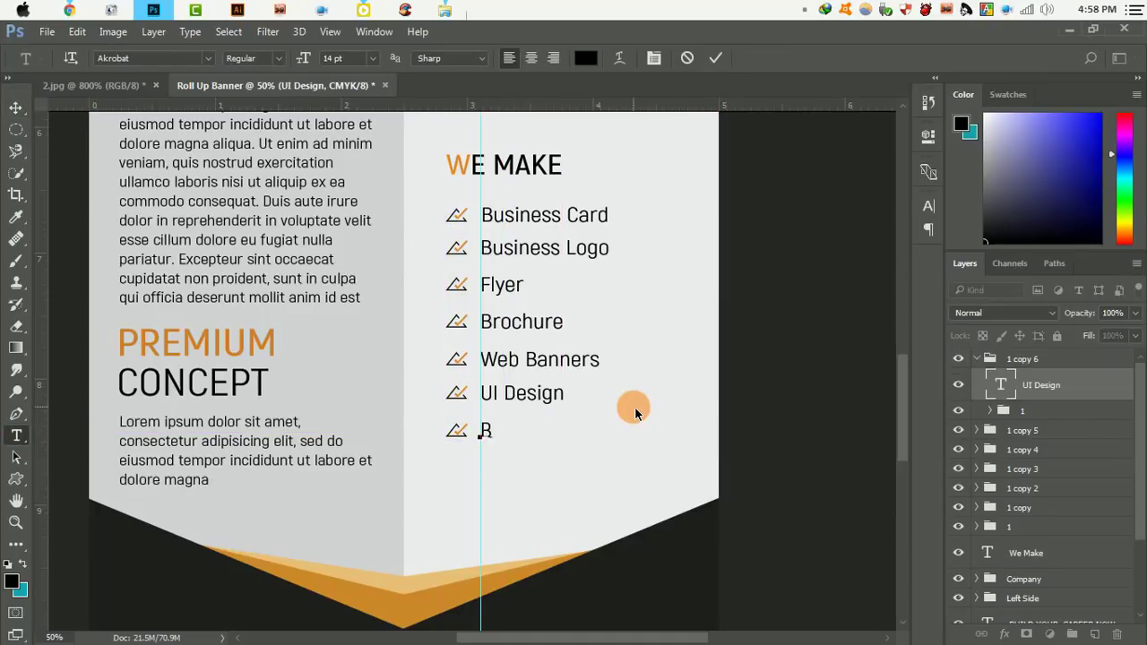
{"action": "type", "text": "ook Cover Design"}
{"action": "key", "text": "ctrl+Return"}
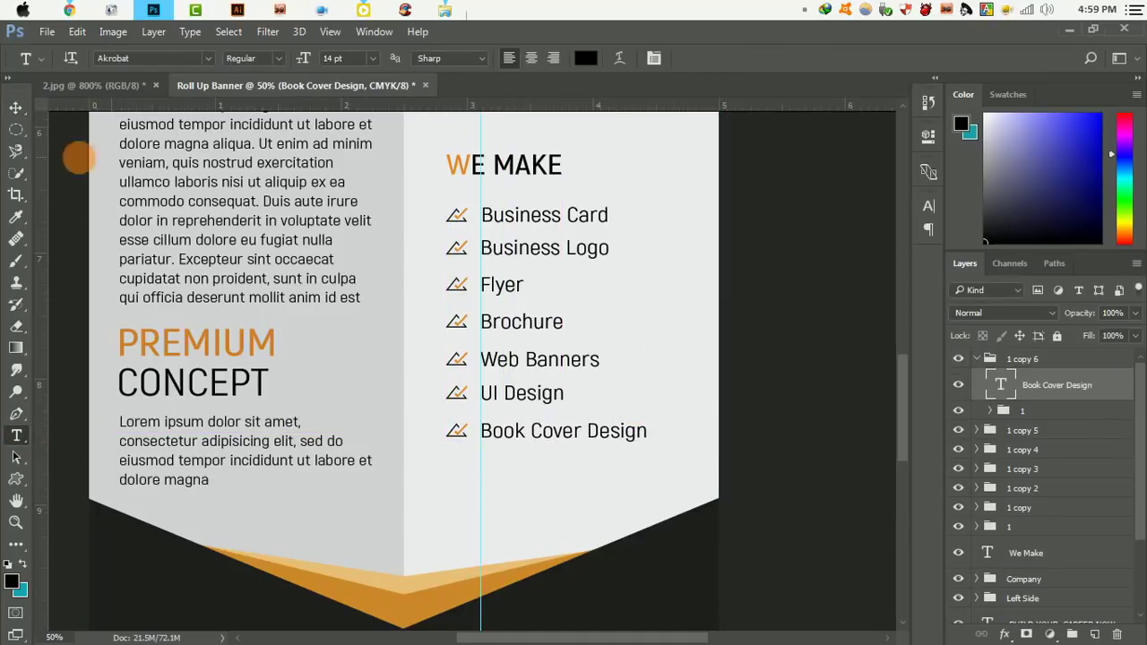
{"action": "left_click", "coordinate": [444, 235], "text": "alt"}
{"action": "key", "text": "v"}
{"action": "scroll", "coordinate": [542, 269], "scroll_direction": "down", "scroll_amount": 1}
Type the reply-time text below the orange chevron, split across two lines
{"action": "scroll", "coordinate": [361, 384], "scroll_direction": "up", "scroll_amount": 2}
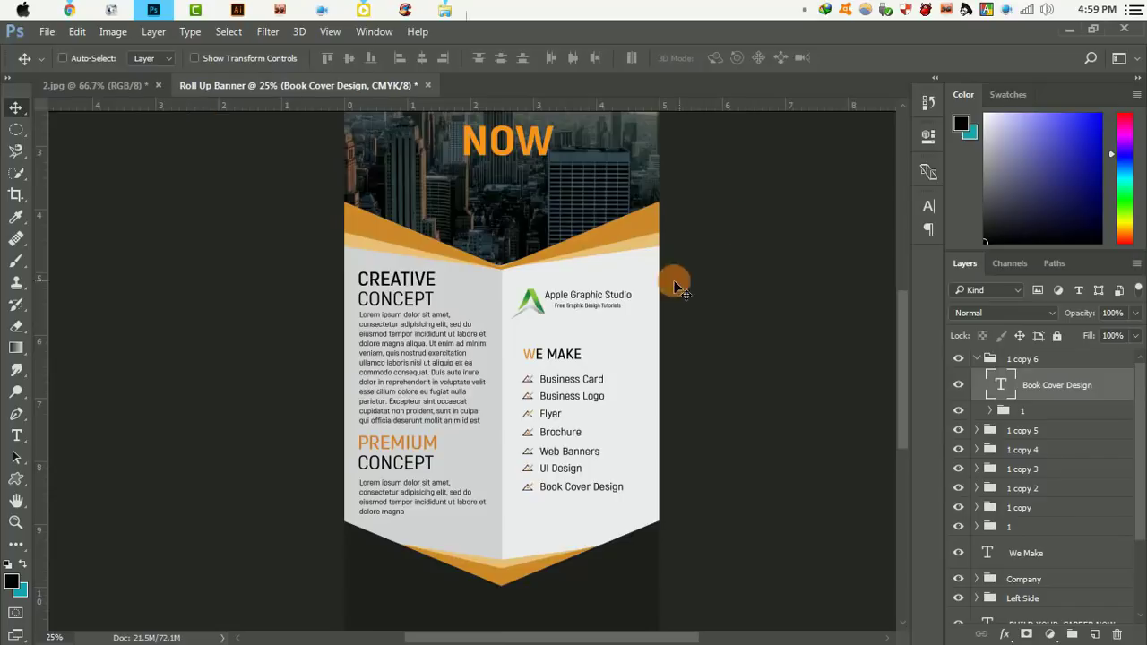
{"action": "scroll", "coordinate": [529, 287], "scroll_direction": "up", "scroll_amount": 2}
{"action": "left_click_drag", "start_coordinate": [530, 287], "coordinate": [482, 437]}
{"action": "key", "text": "t"}
{"action": "scroll", "coordinate": [482, 437], "scroll_direction": "down", "scroll_amount": 2}
{"action": "left_click", "coordinate": [381, 394]}
{"action": "type", "text": "Call"}
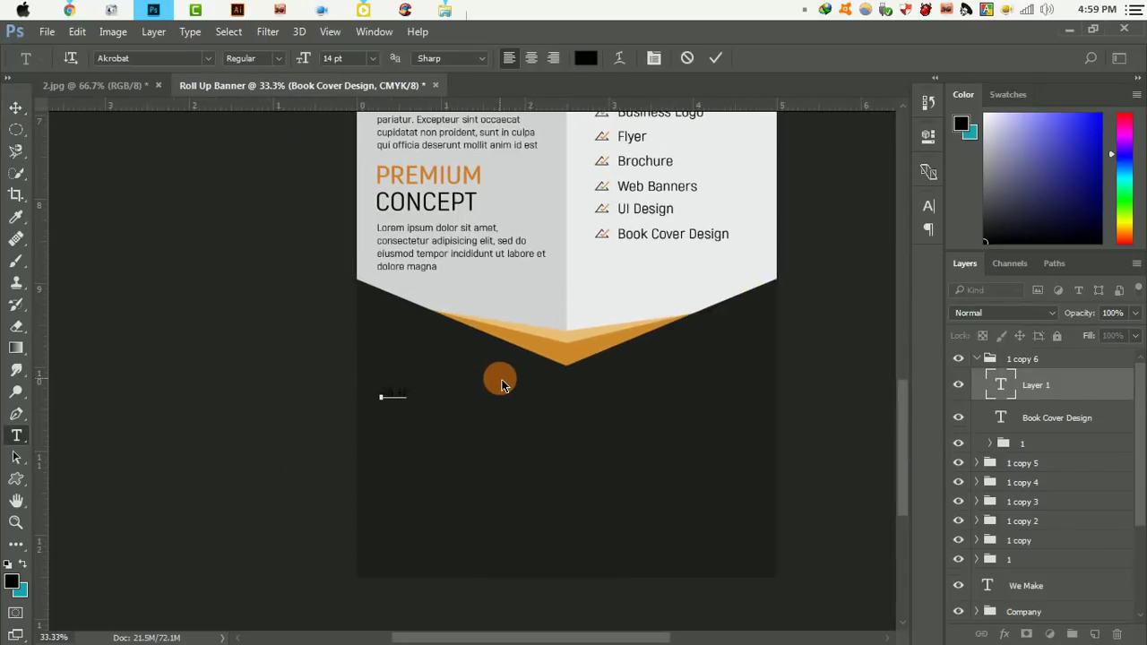
{"action": "type", "text": " Now"}
{"action": "left_click", "coordinate": [476, 392]}
{"action": "key", "text": "Return"}
Make the reply-time text white Akrobat SemiBold 22 pt with 15 pt leading
{"action": "left_click", "coordinate": [585, 57]}
{"action": "left_click", "coordinate": [702, 192]}
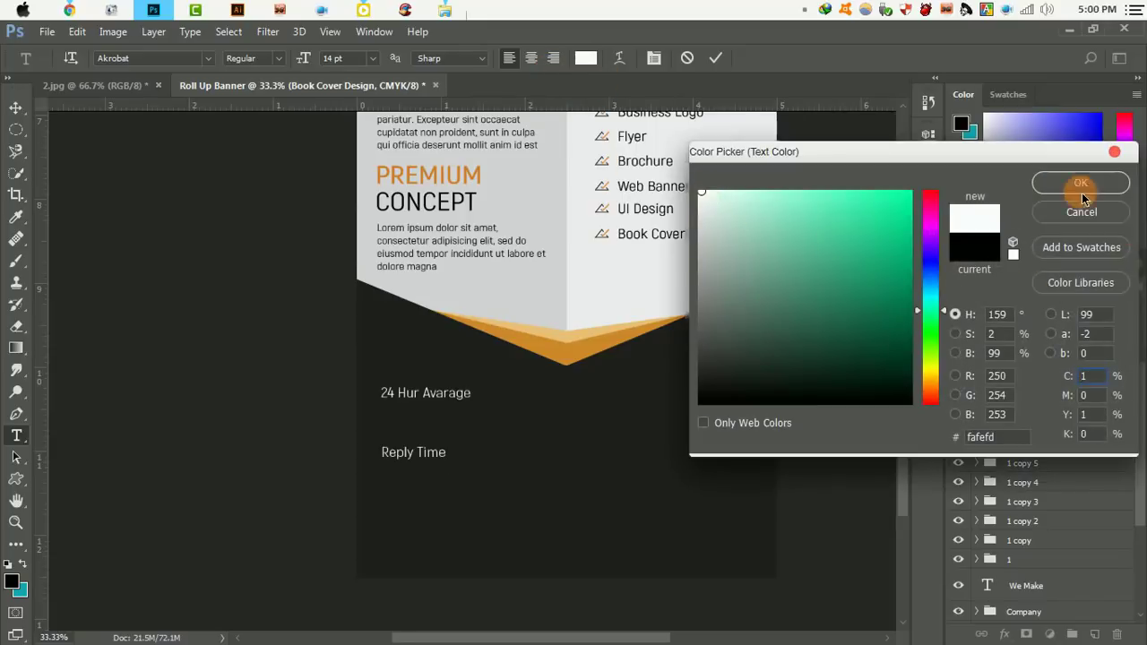
{"action": "left_click", "coordinate": [1082, 196]}
{"action": "left_click", "coordinate": [928, 206]}
{"action": "left_click_drag", "start_coordinate": [824, 255], "coordinate": [815, 248]}
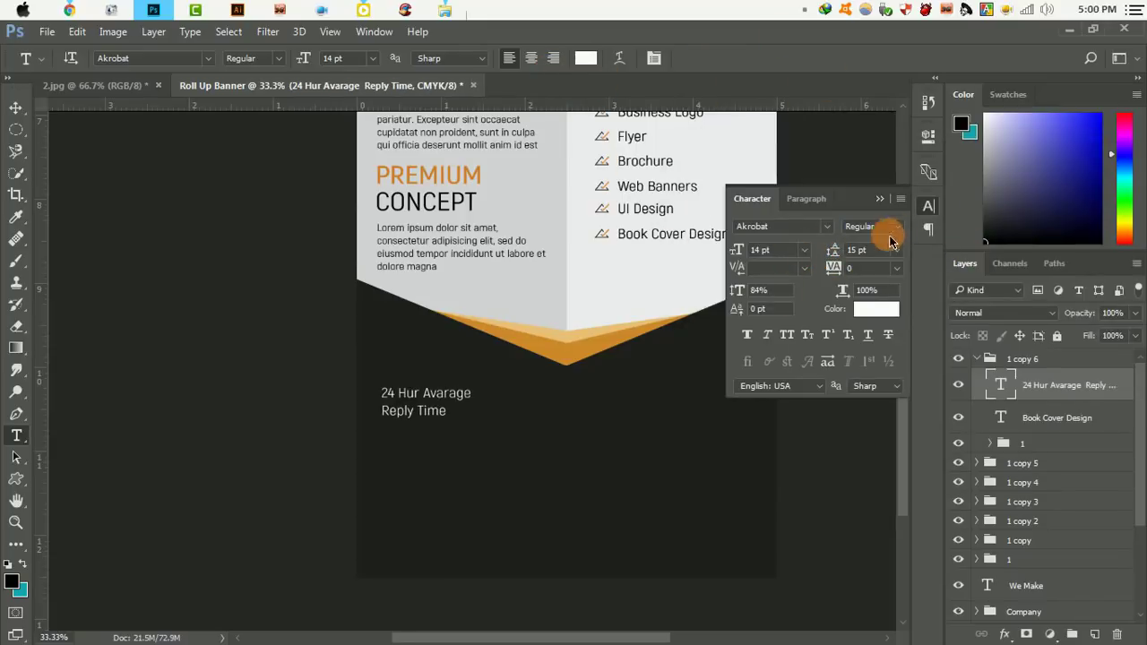
{"action": "left_click", "coordinate": [894, 227]}
{"action": "left_click", "coordinate": [864, 283]}
{"action": "left_click_drag", "start_coordinate": [736, 250], "coordinate": [871, 262]}
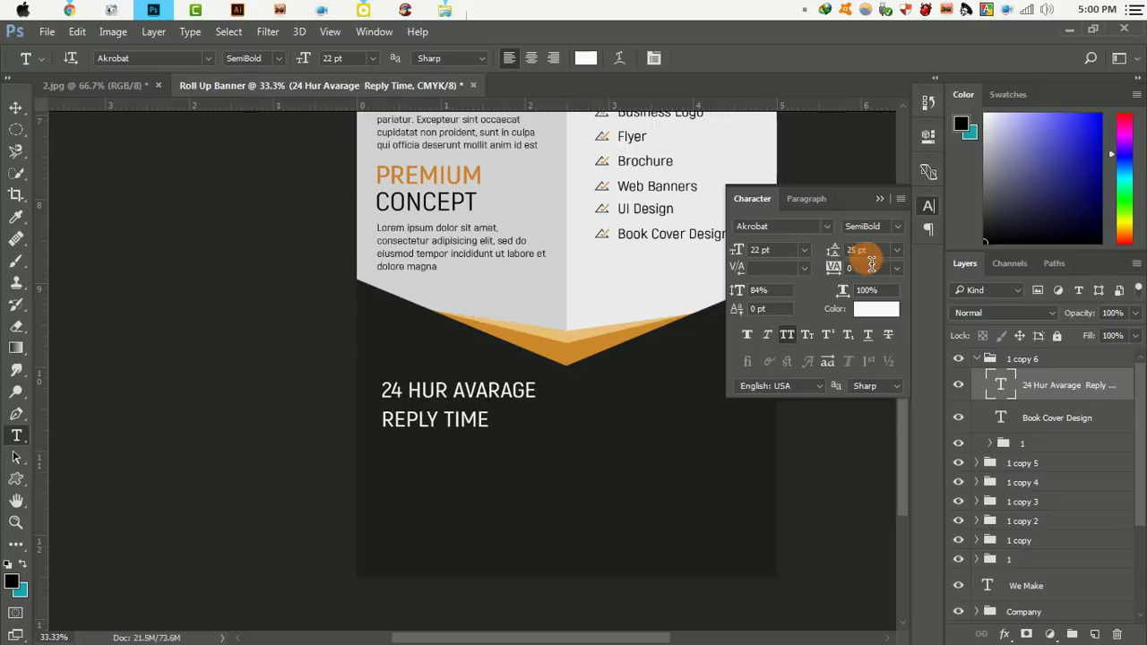
{"action": "left_click", "coordinate": [880, 198]}
{"action": "scroll", "coordinate": [532, 389], "scroll_direction": "down", "scroll_amount": 2}
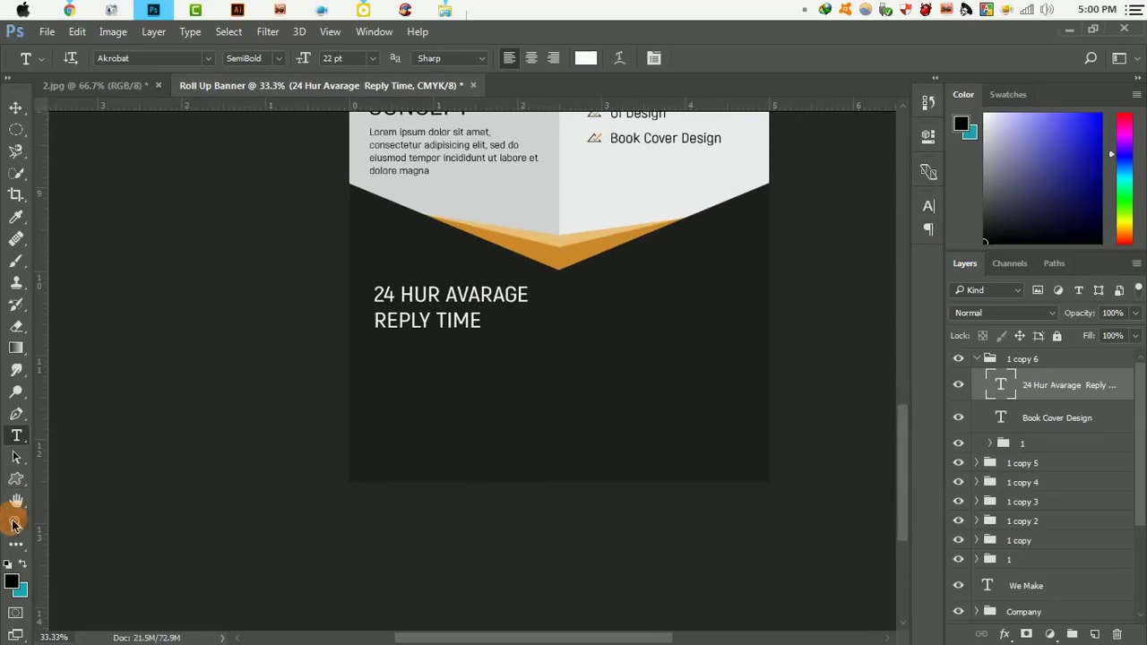
Draw a rectangle below the reply-time text and fill it orange
{"action": "key", "text": "u"}
{"action": "left_click_drag", "start_coordinate": [393, 382], "coordinate": [743, 448]}
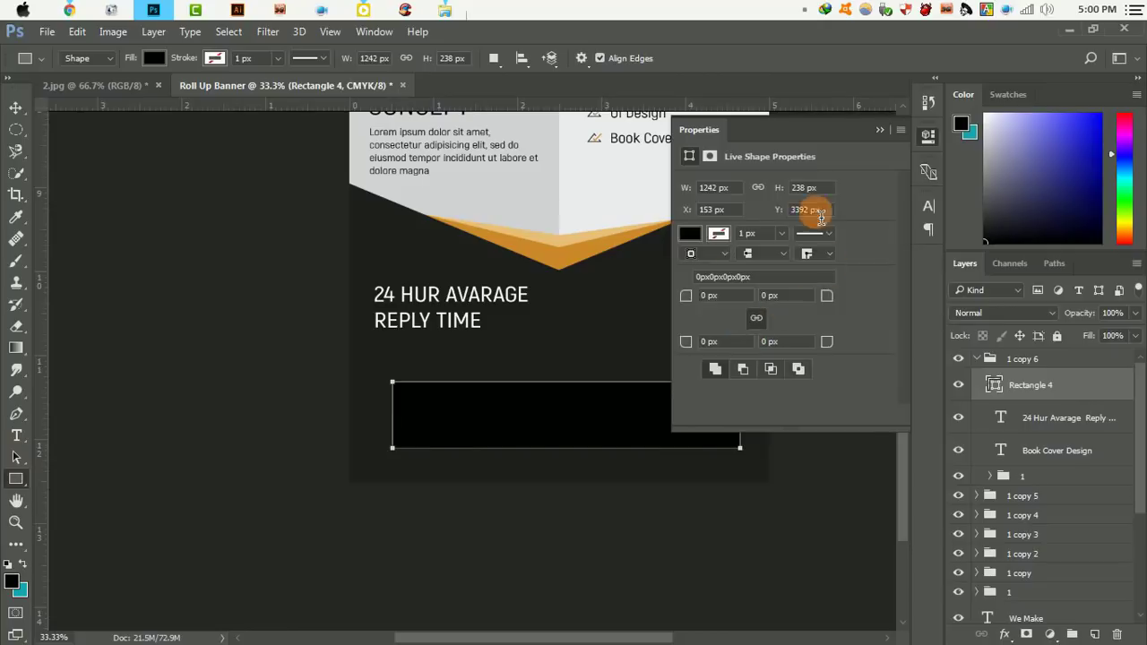
{"action": "left_click", "coordinate": [690, 233]}
{"action": "left_click", "coordinate": [851, 266]}
{"action": "left_click", "coordinate": [738, 248]}
{"action": "left_click", "coordinate": [1077, 181]}
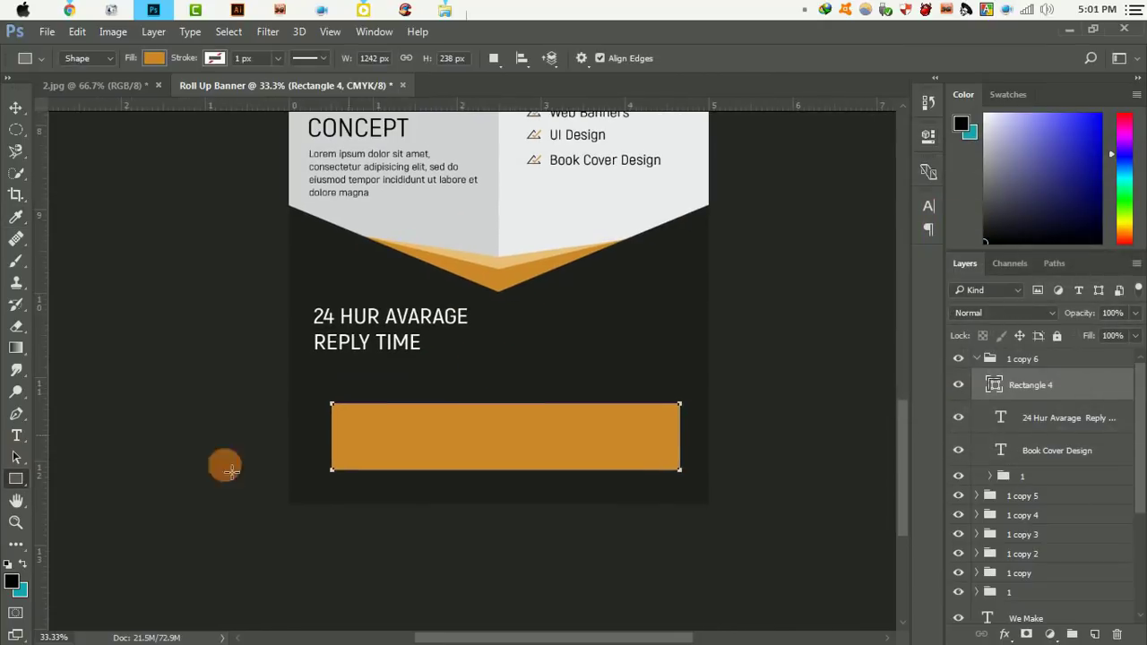
Add centred 15 pt text 'VISIT OUR WEBSITE TO ORDER' with the website address below
{"action": "key", "text": "t"}
{"action": "left_click", "coordinate": [383, 380]}
{"action": "type", "text": "VISIT OUR WEBSITE TO O"}
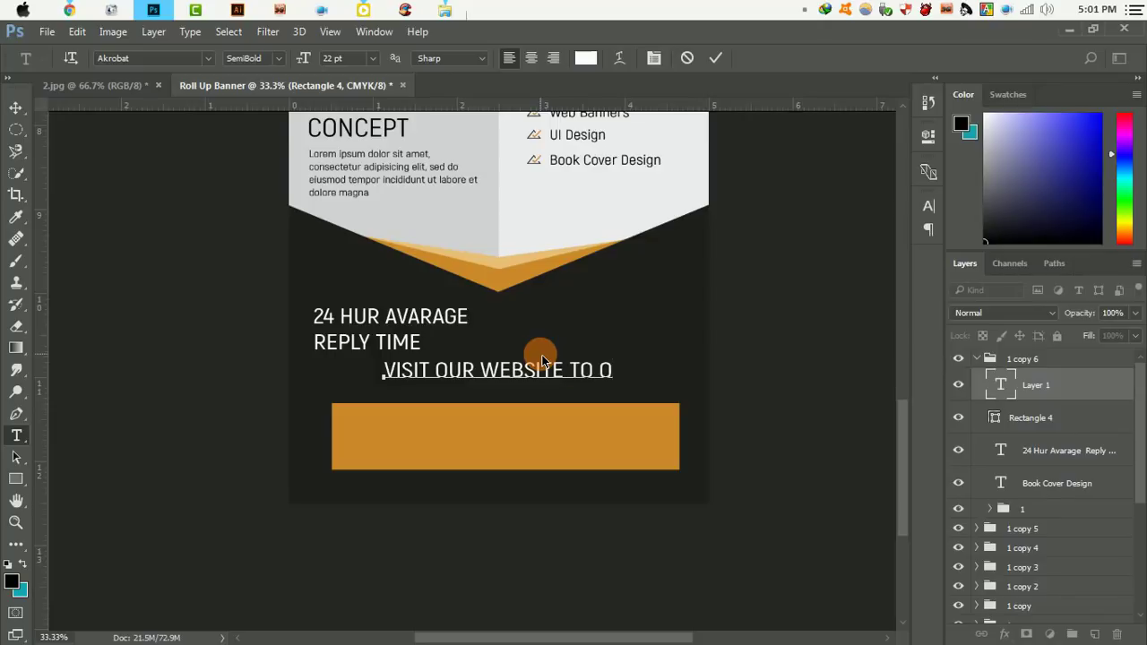
{"action": "type", "text": "RDER"}
{"action": "key", "text": "ctrl+a"}
{"action": "left_click_drag", "start_coordinate": [305, 57], "coordinate": [294, 57]}
{"action": "left_click", "coordinate": [605, 381]}
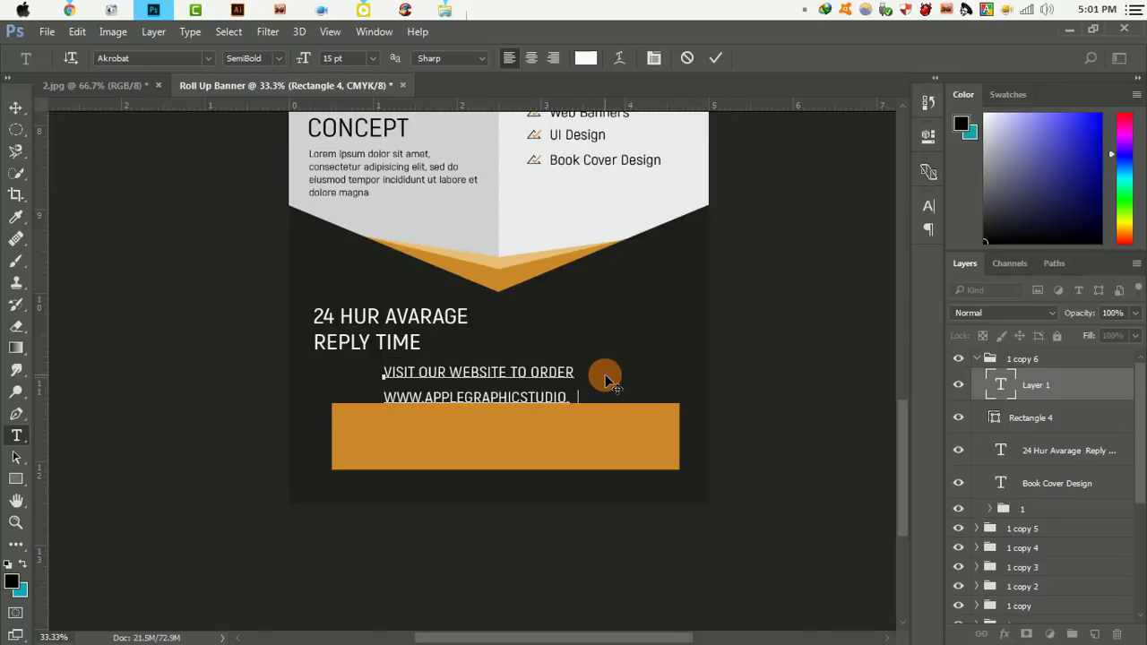
{"action": "key", "text": "ctrl+a"}
{"action": "left_click", "coordinate": [531, 57]}
{"action": "key", "text": "ctrl+Return"}
{"action": "mouse_move", "coordinate": [414, 408]}
{"action": "left_mouse_down"}
{"action": "mouse_move", "coordinate": [609, 366]}
{"action": "mouse_move", "coordinate": [587, 374]}
{"action": "left_mouse_up"}
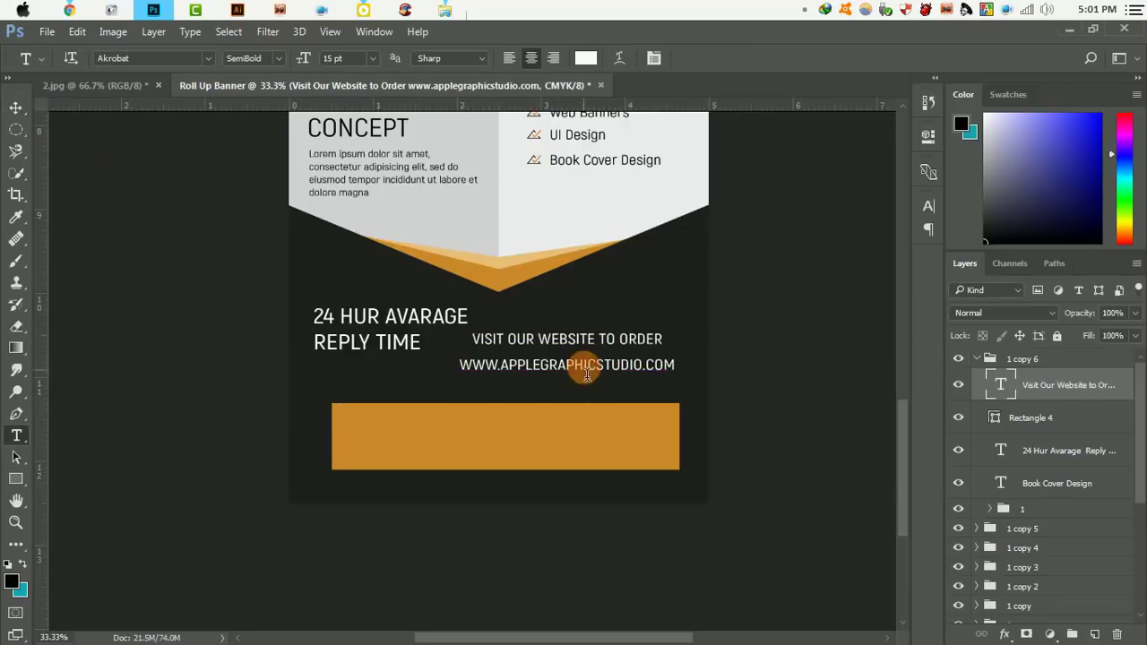
Make the address lowercase, tighten the leading and move the text into the orange box
{"action": "double_click", "coordinate": [586, 375]}
{"action": "left_click", "coordinate": [929, 205]}
{"action": "left_click", "coordinate": [789, 335]}
{"action": "left_click", "coordinate": [555, 366]}
{"action": "key", "text": "ctrl+a"}
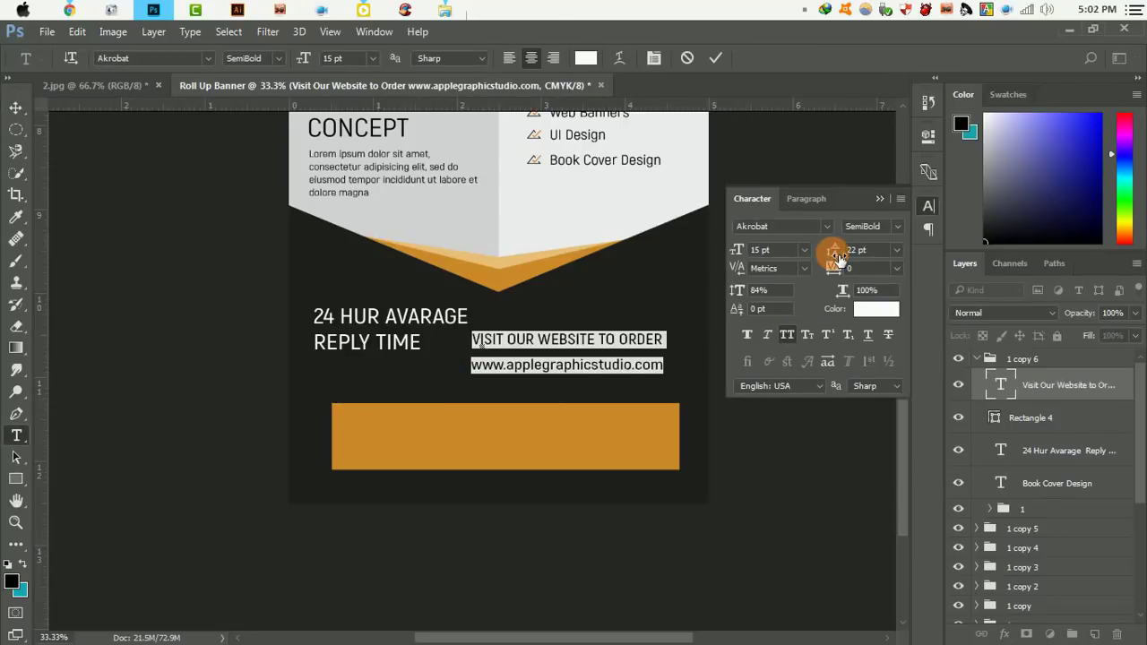
{"action": "left_click_drag", "start_coordinate": [837, 258], "coordinate": [826, 252]}
{"action": "left_click", "coordinate": [715, 57]}
{"action": "key", "text": "v"}
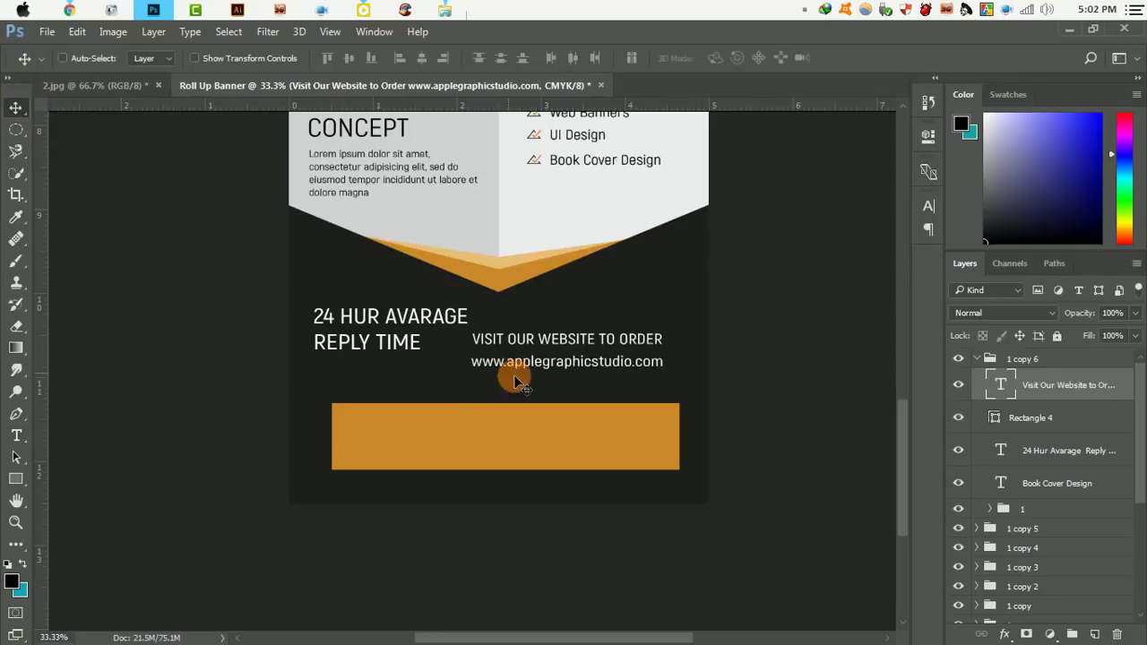
{"action": "left_click_drag", "start_coordinate": [519, 383], "coordinate": [459, 474]}
Set the button text to a dark colour, Bold, and slightly larger
{"action": "left_click", "coordinate": [928, 205]}
{"action": "left_click", "coordinate": [878, 308]}
{"action": "left_click", "coordinate": [384, 251]}
{"action": "left_click", "coordinate": [1078, 181]}
{"action": "left_click", "coordinate": [897, 226]}
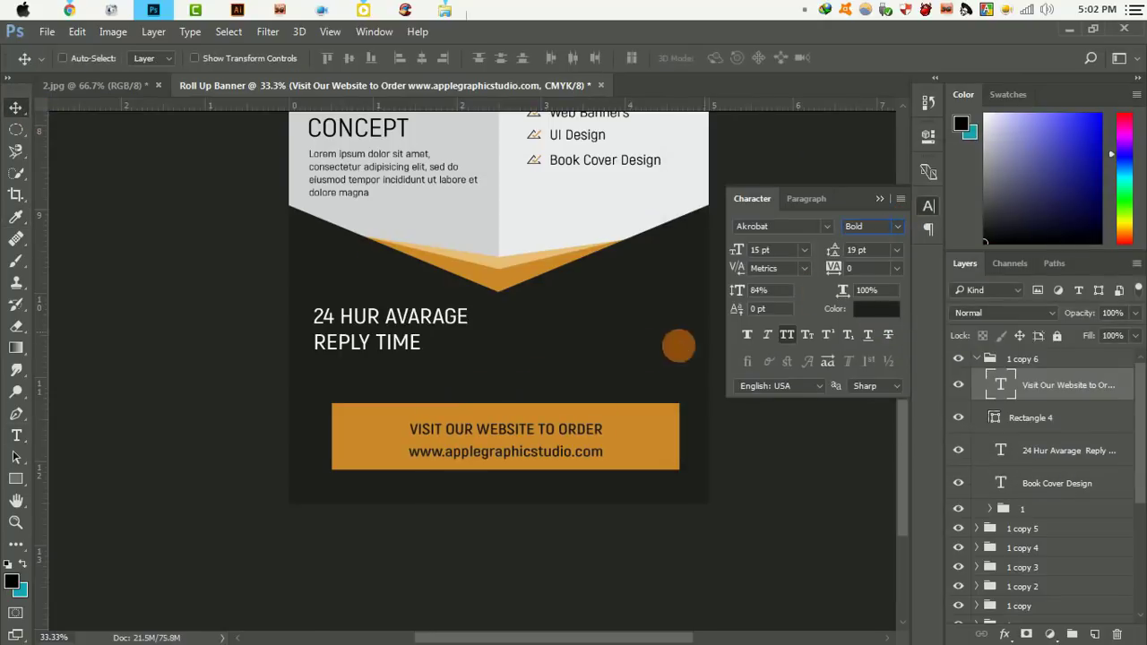
{"action": "left_click_drag", "start_coordinate": [736, 250], "coordinate": [757, 249]}
Scale the text to fit inside the box, set 20.02 pt leading, and resize the first line
{"action": "left_click", "coordinate": [577, 336]}
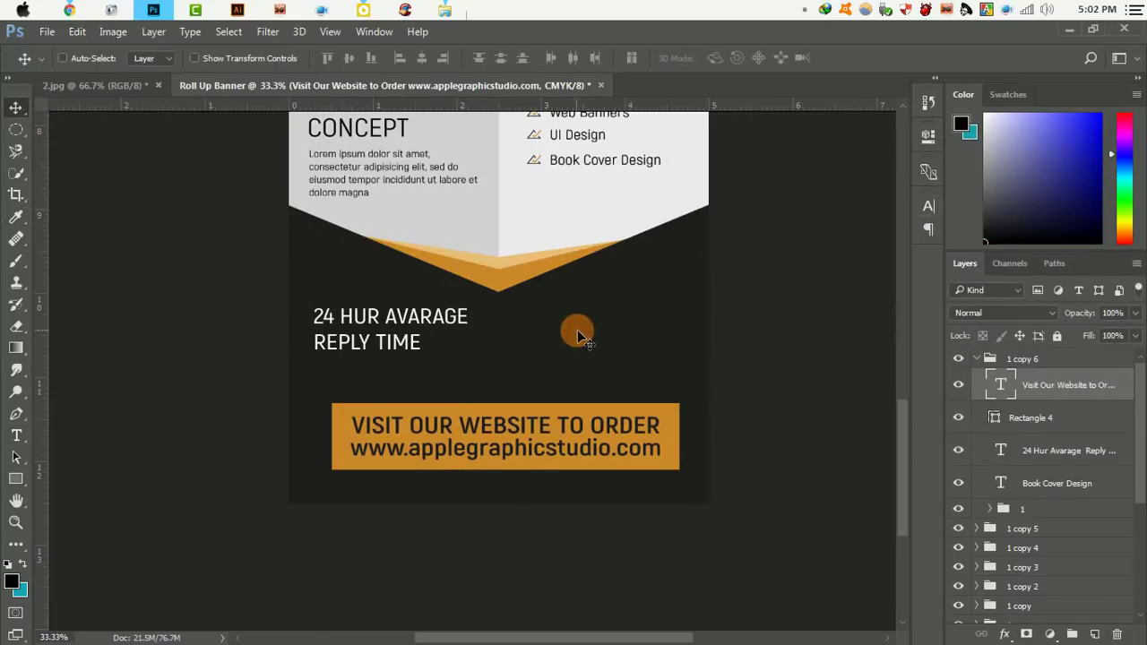
{"action": "left_click", "coordinate": [77, 31]}
{"action": "left_click", "coordinate": [164, 333]}
{"action": "left_click_drag", "start_coordinate": [663, 459], "coordinate": [648, 427]}
{"action": "key", "text": "Return"}
{"action": "left_click", "coordinate": [928, 205]}
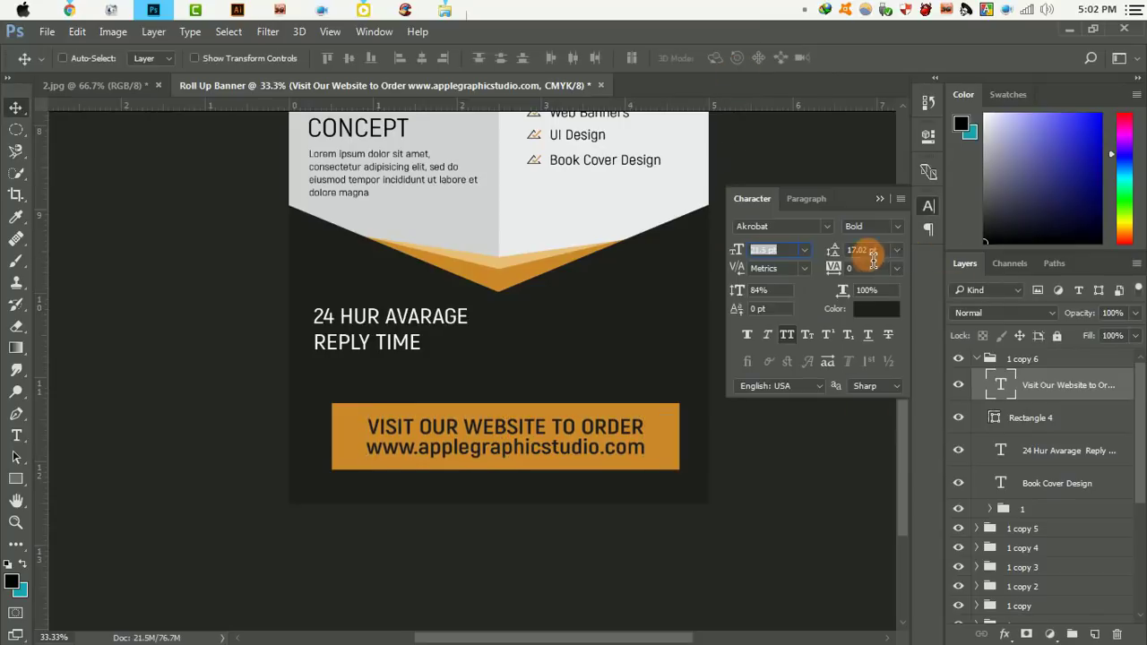
{"action": "mouse_move", "coordinate": [872, 257]}
{"action": "left_mouse_down"}
{"action": "mouse_move", "coordinate": [837, 250]}
{"action": "mouse_move", "coordinate": [862, 256]}
{"action": "left_mouse_up"}
{"action": "left_click", "coordinate": [16, 435]}
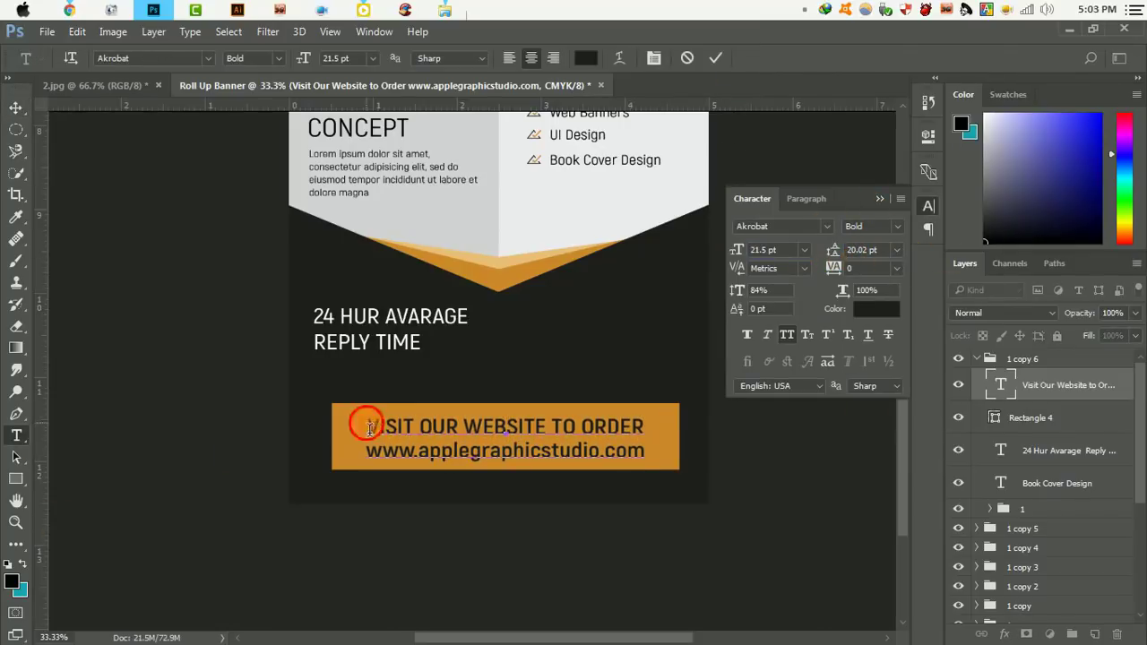
{"action": "triple_click", "coordinate": [369, 428]}
{"action": "left_click_drag", "start_coordinate": [736, 250], "coordinate": [740, 248]}
{"action": "key", "text": "ctrl+Return"}
Add white 'CALL' text with the studio's phone number right of the reply-time text
{"action": "key", "text": "ctrl+minus"}
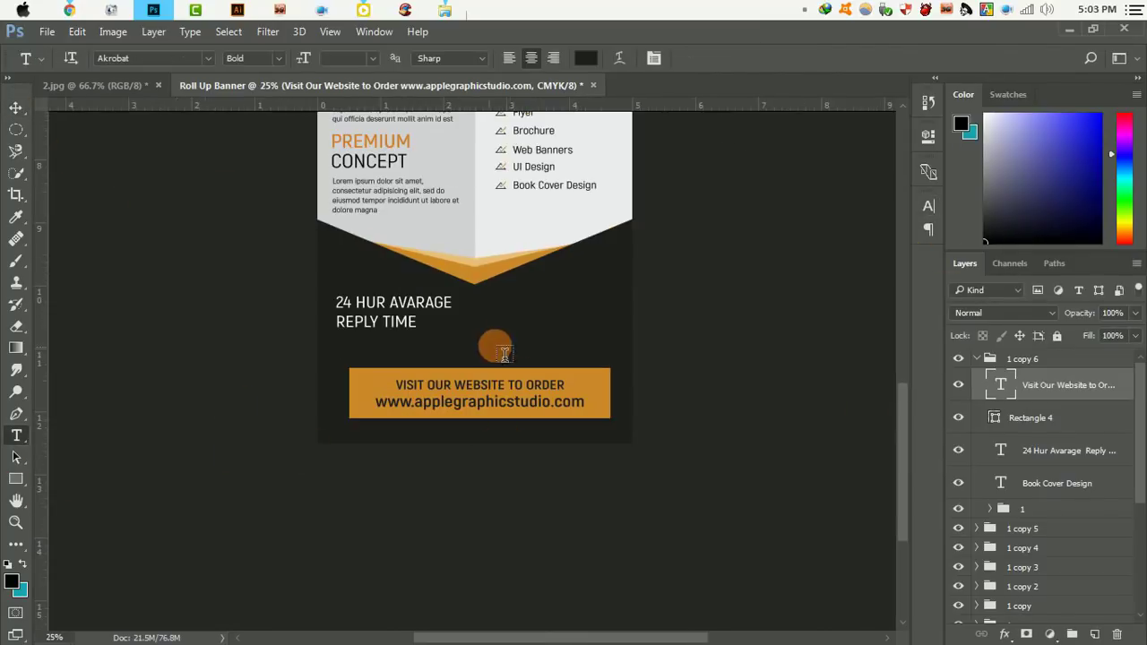
{"action": "left_click", "coordinate": [480, 341]}
{"action": "key", "text": "ctrl+a"}
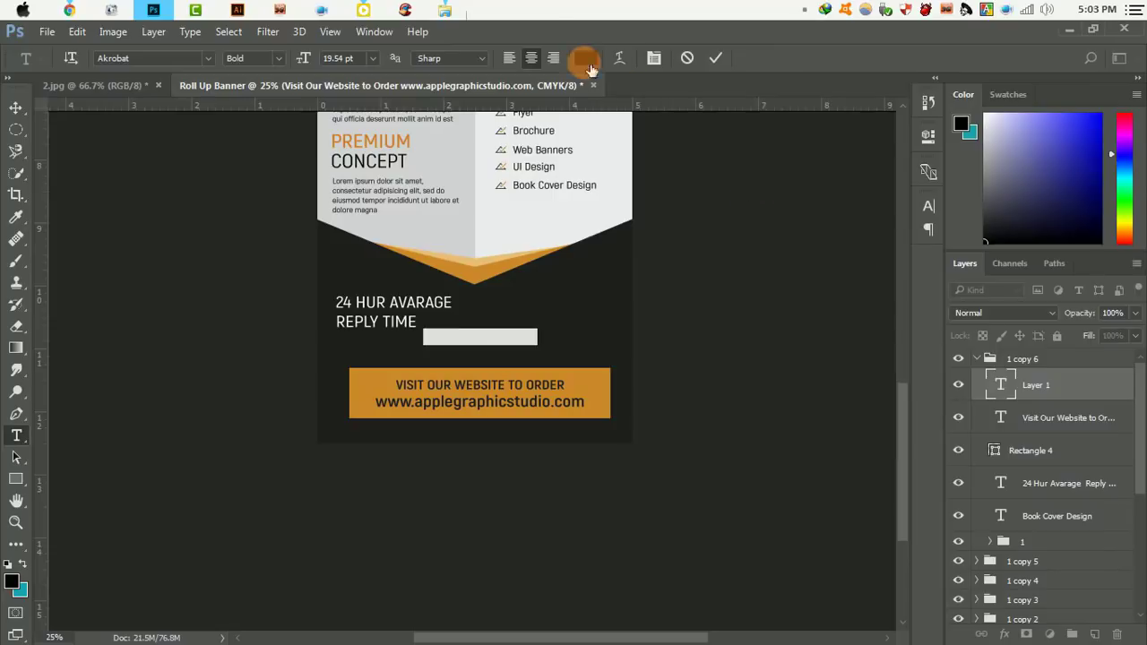
{"action": "left_click", "coordinate": [585, 58]}
{"action": "left_click", "coordinate": [1030, 183]}
{"action": "key", "text": "Home"}
{"action": "type", "text": "CALL - +880"}
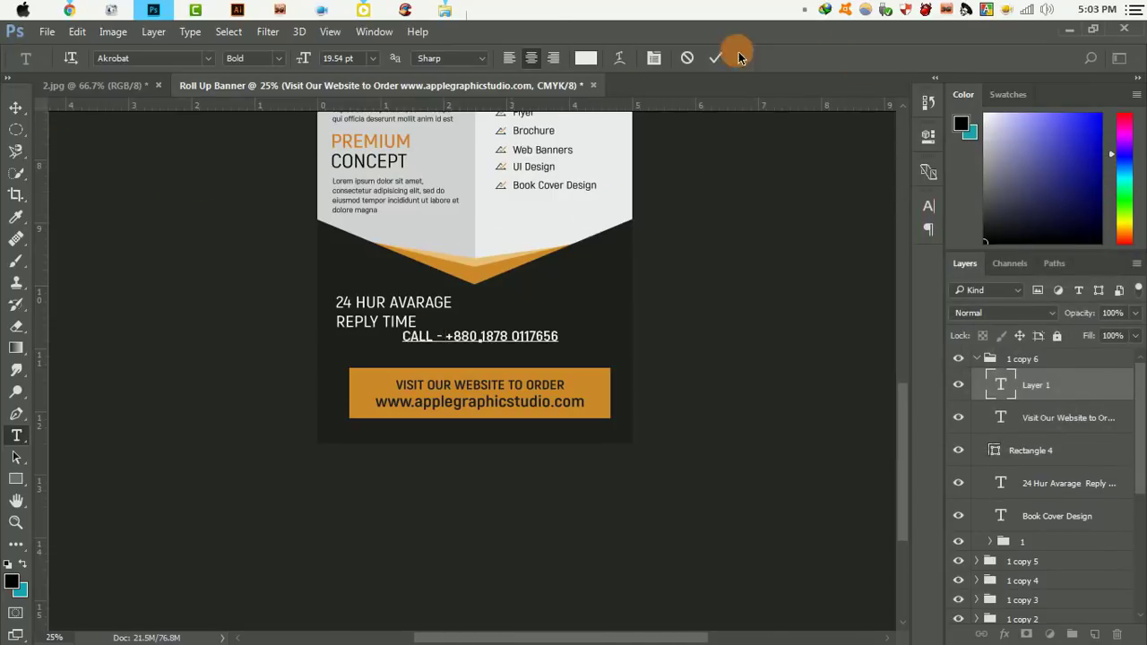
{"action": "left_click", "coordinate": [715, 57]}
Split the call text into two lines and position it beside the reply-time text
{"action": "left_click_drag", "start_coordinate": [609, 333], "coordinate": [667, 325]}
{"action": "left_click", "coordinate": [501, 328]}
{"action": "key", "text": "Return"}
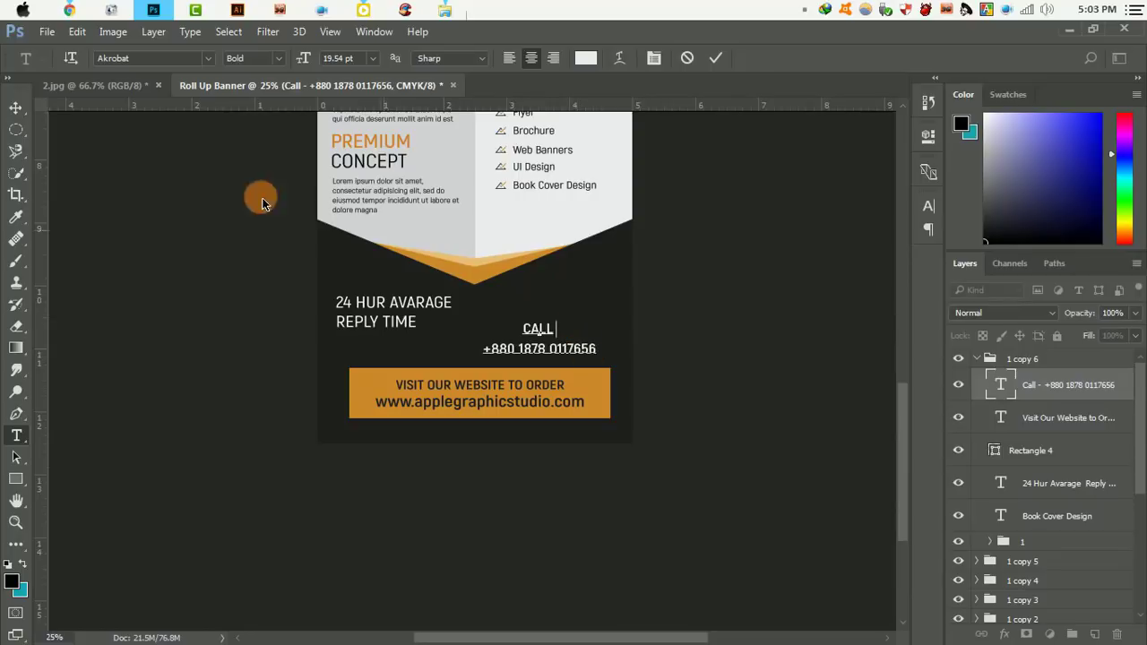
{"action": "left_click", "coordinate": [15, 108]}
{"action": "left_click_drag", "start_coordinate": [576, 361], "coordinate": [590, 339]}
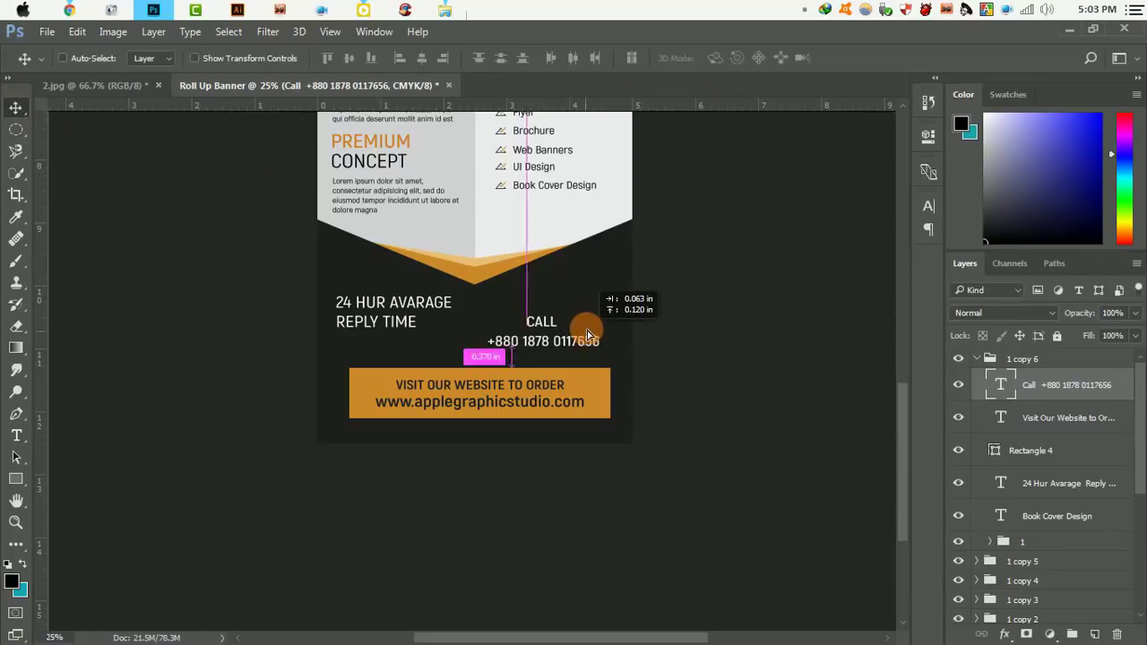
{"action": "left_click", "coordinate": [436, 234], "text": "alt"}
Zoom out and collapse the '1 copy 6' group in the Layers panel
{"action": "left_click", "coordinate": [511, 399], "text": "ctrl"}
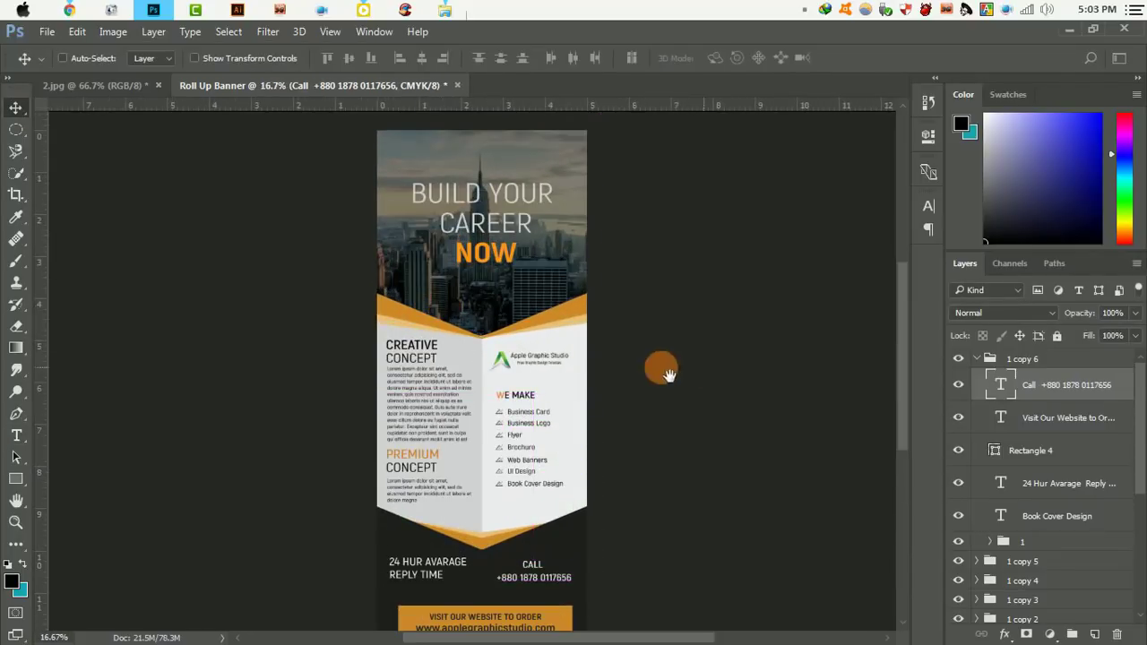
{"action": "left_click", "coordinate": [596, 328], "text": "alt"}
{"action": "left_click", "coordinate": [1022, 377]}
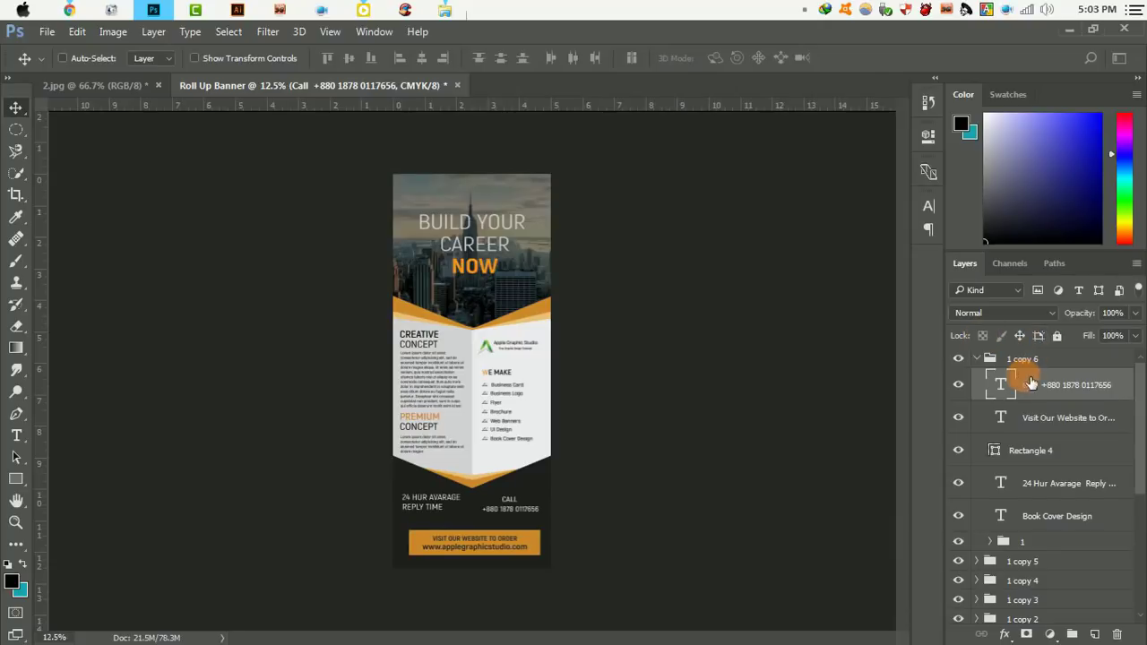
{"action": "left_click", "coordinate": [985, 358]}
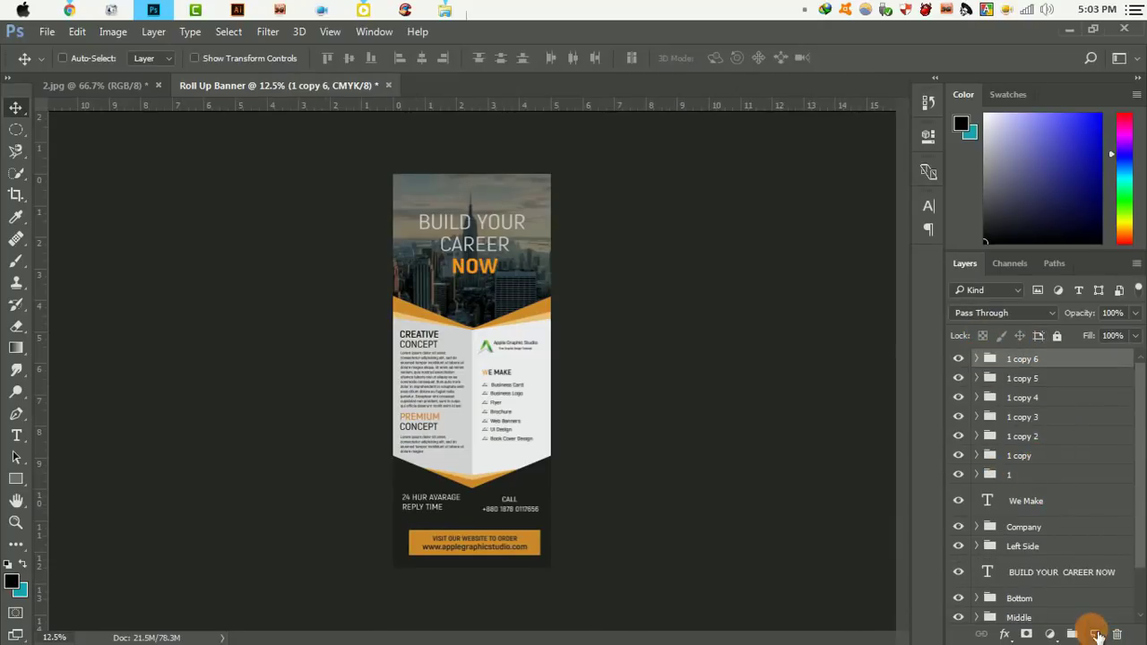
Add a new top layer and stamp the merged banner into it with Apply Image
{"action": "left_click", "coordinate": [1096, 634]}
{"action": "left_click", "coordinate": [113, 32]}
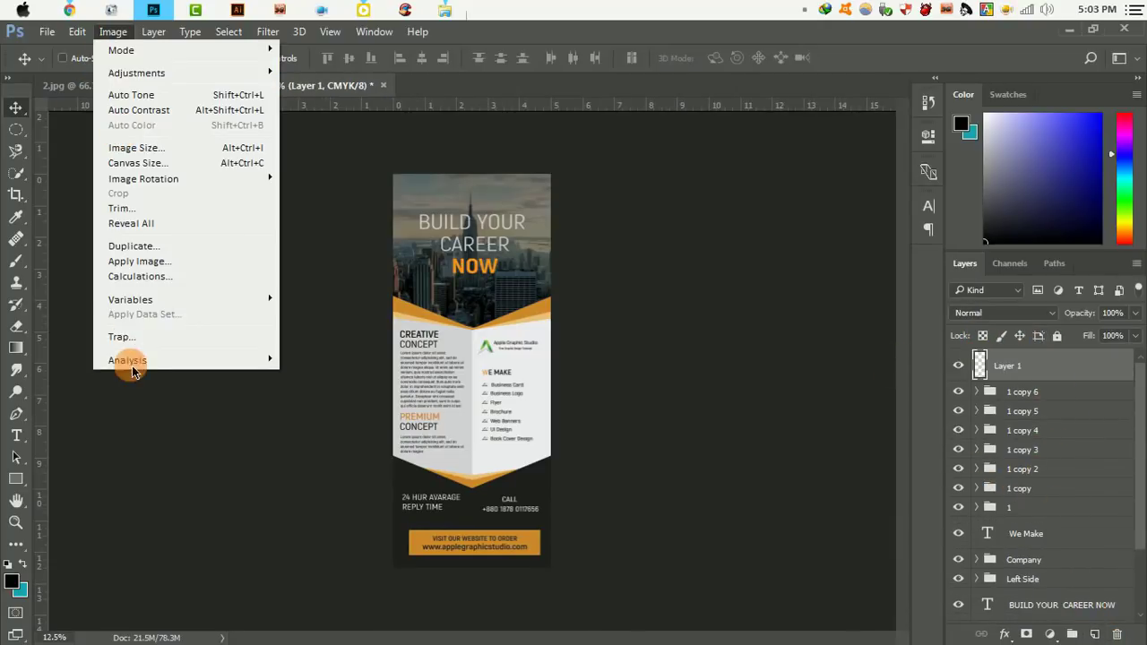
{"action": "left_click", "coordinate": [139, 260]}
{"action": "left_click", "coordinate": [724, 169]}
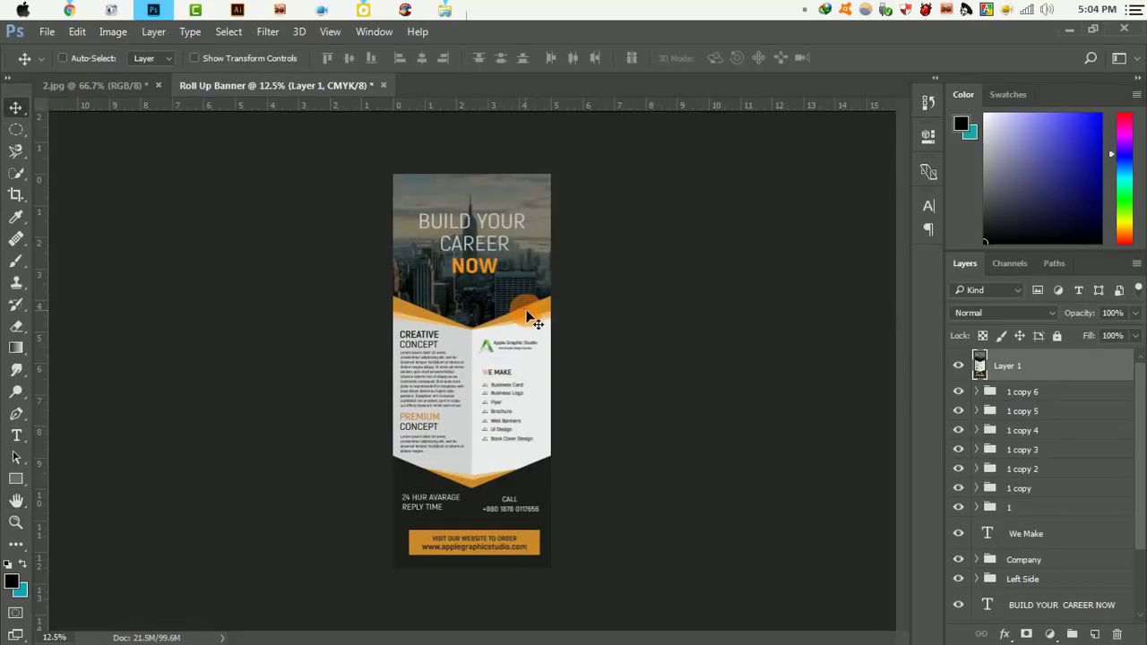